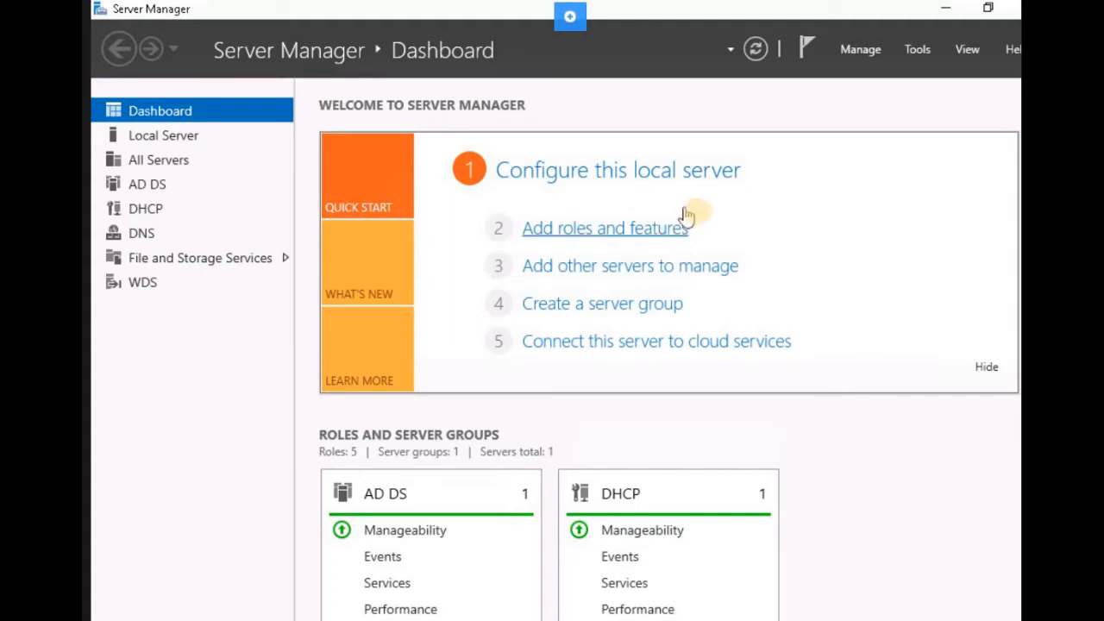
- Open the DNS management console and expand the PLABDC01 server to show its zone folders
click(918, 50)
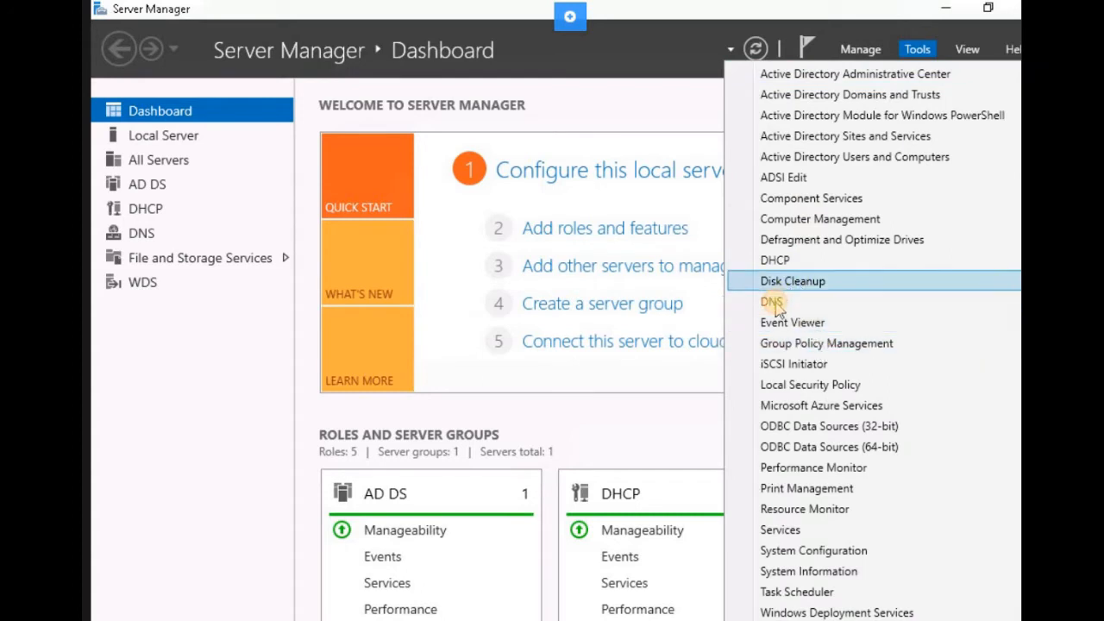
click(773, 304)
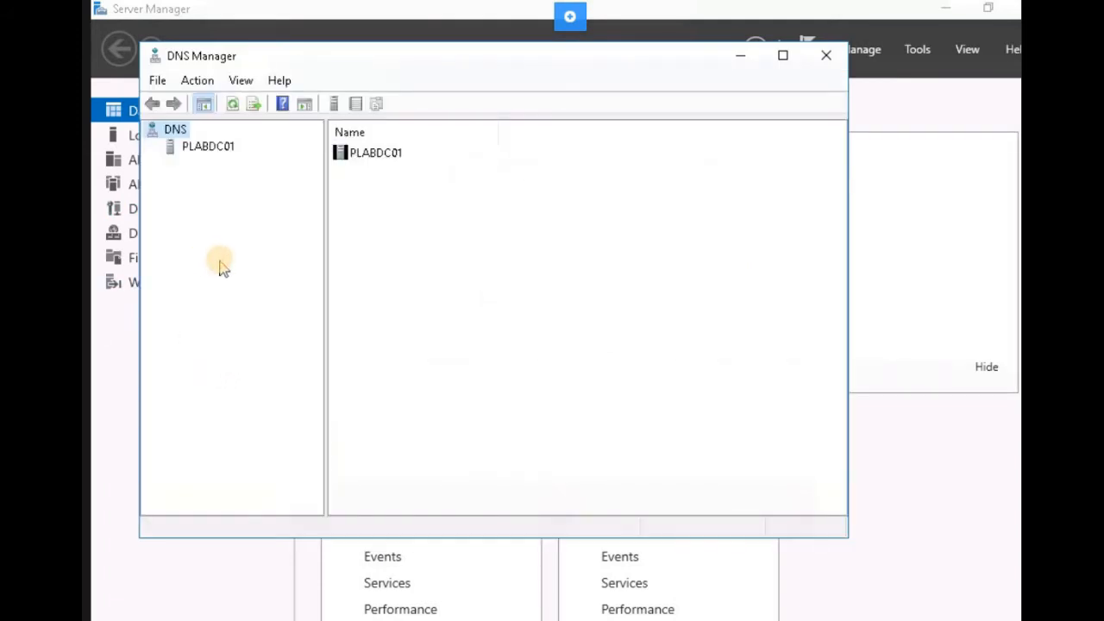
click(192, 148)
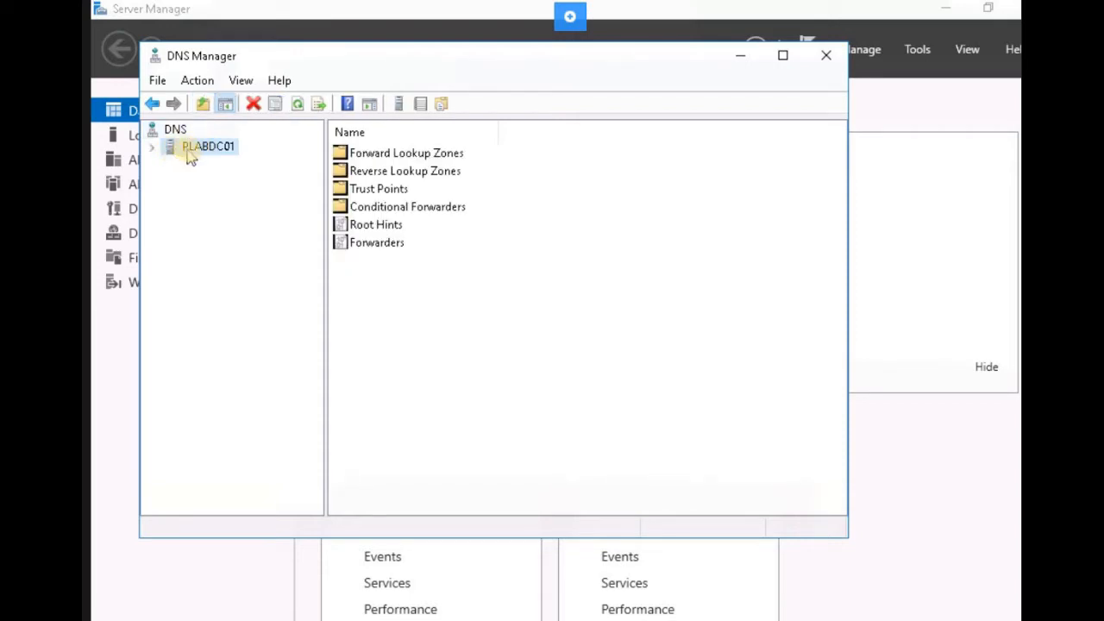
right_click(189, 150)
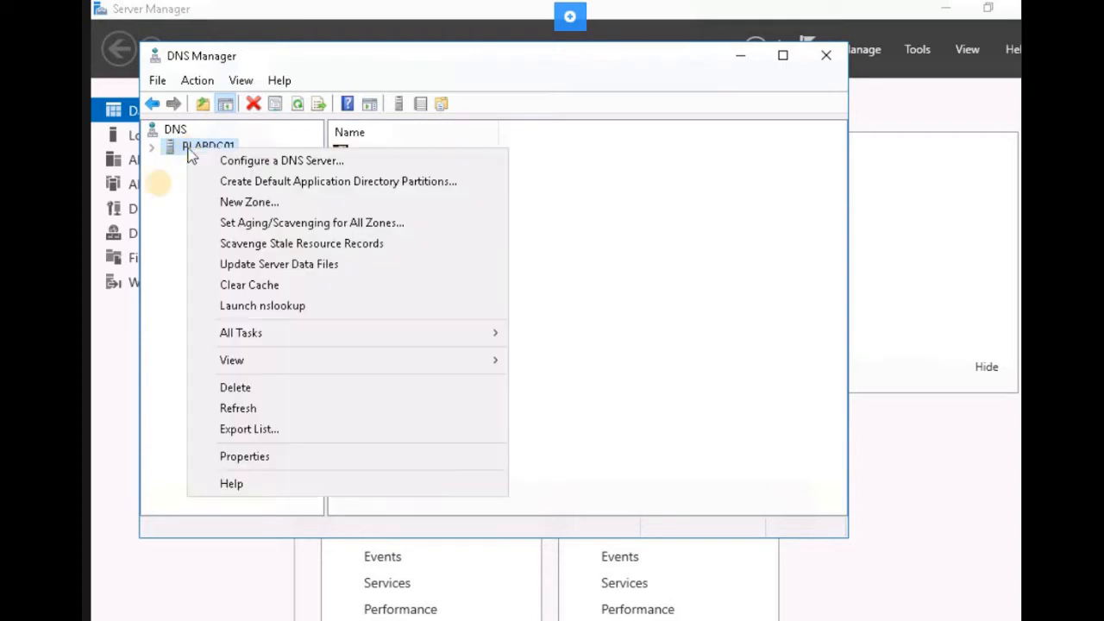
key(Escape)
click(379, 152)
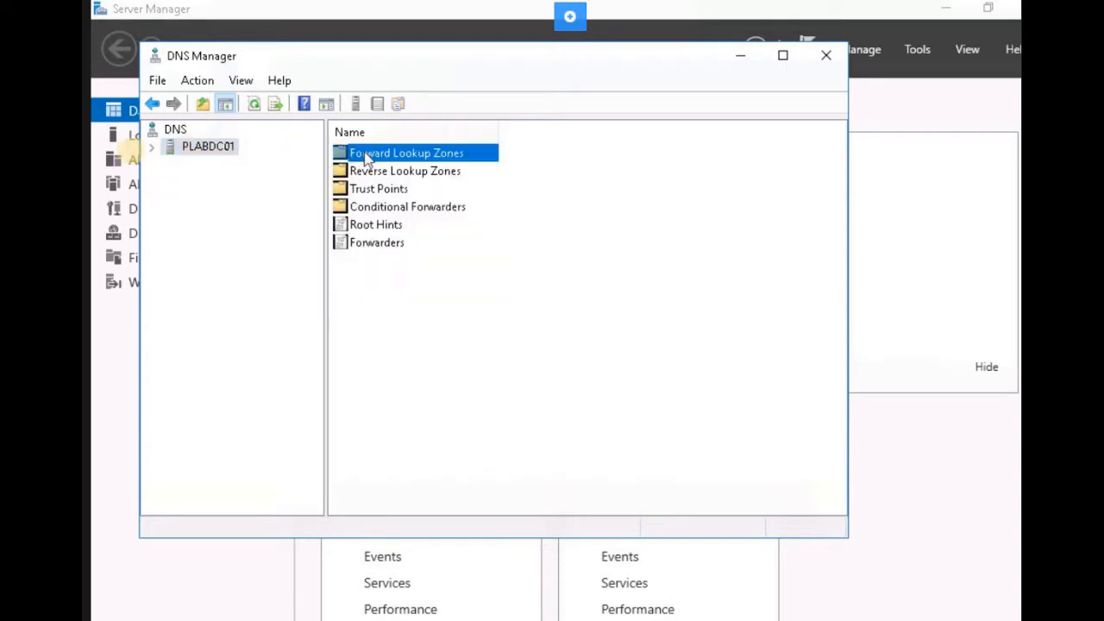
double_click(164, 147)
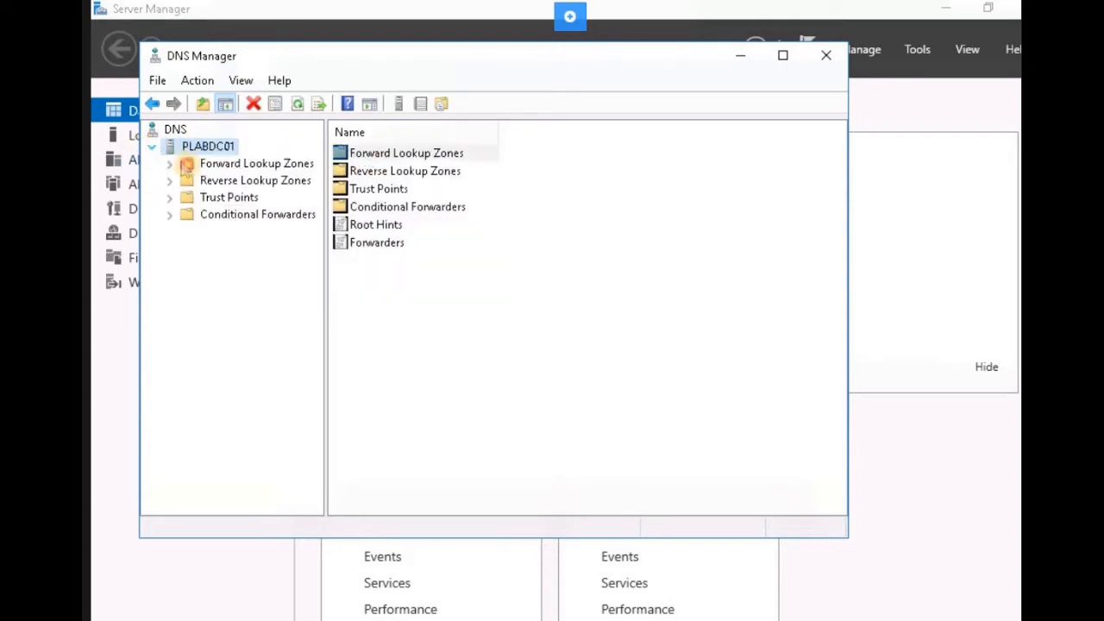
- Start a new forward lookup zone as an Active Directory-stored primary zone, replicated to all DNS servers on domain controllers in the PRACTICELABS.COM domain
click(189, 168)
right_click(188, 170)
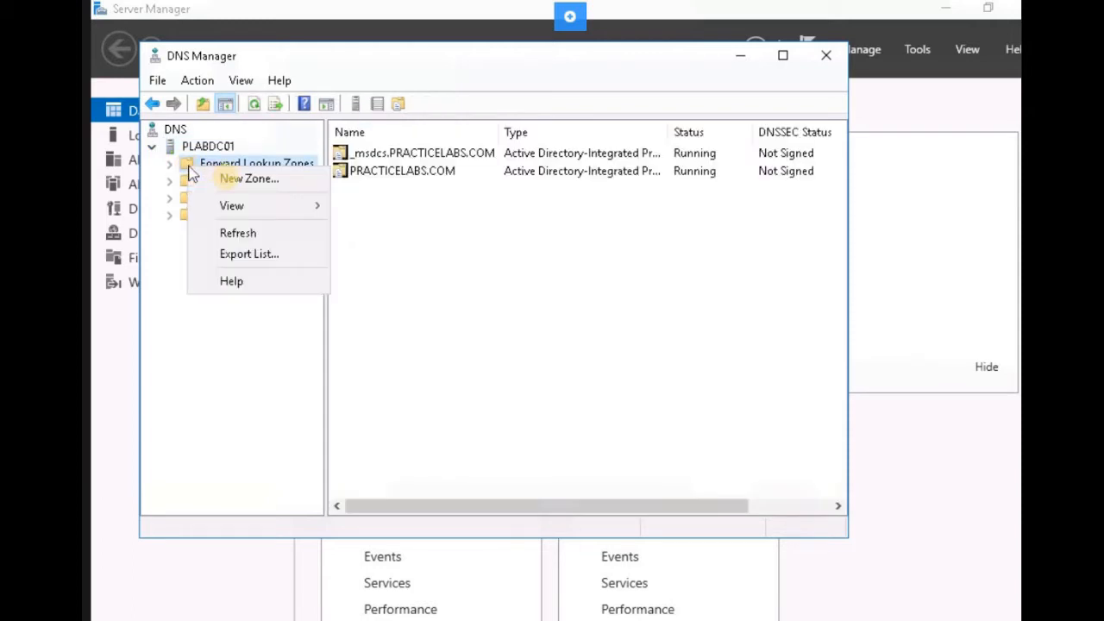
click(229, 181)
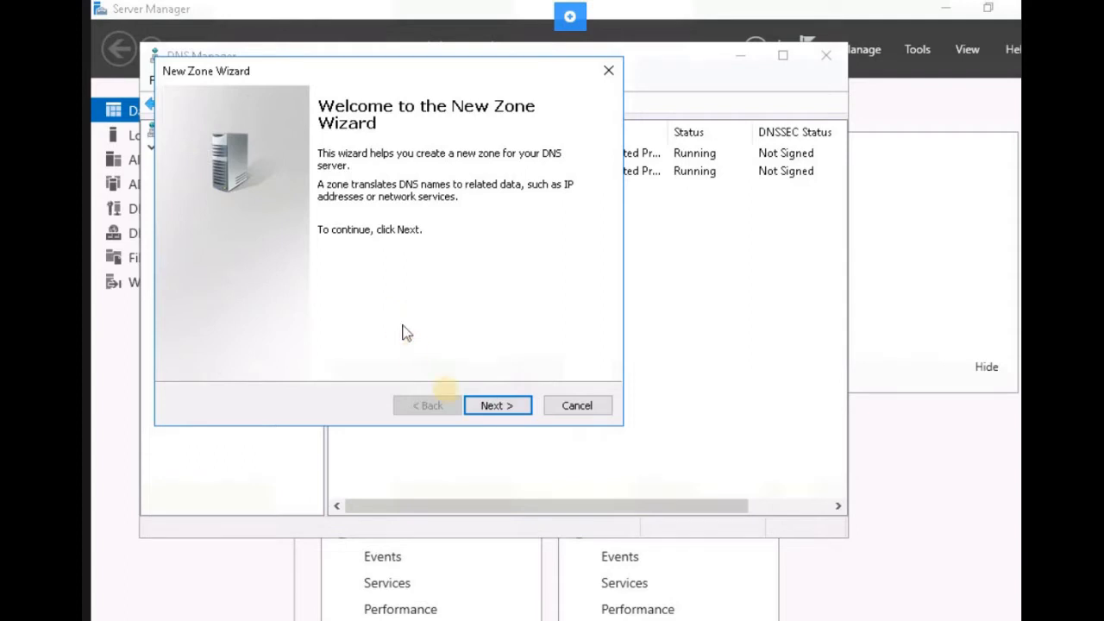
click(504, 409)
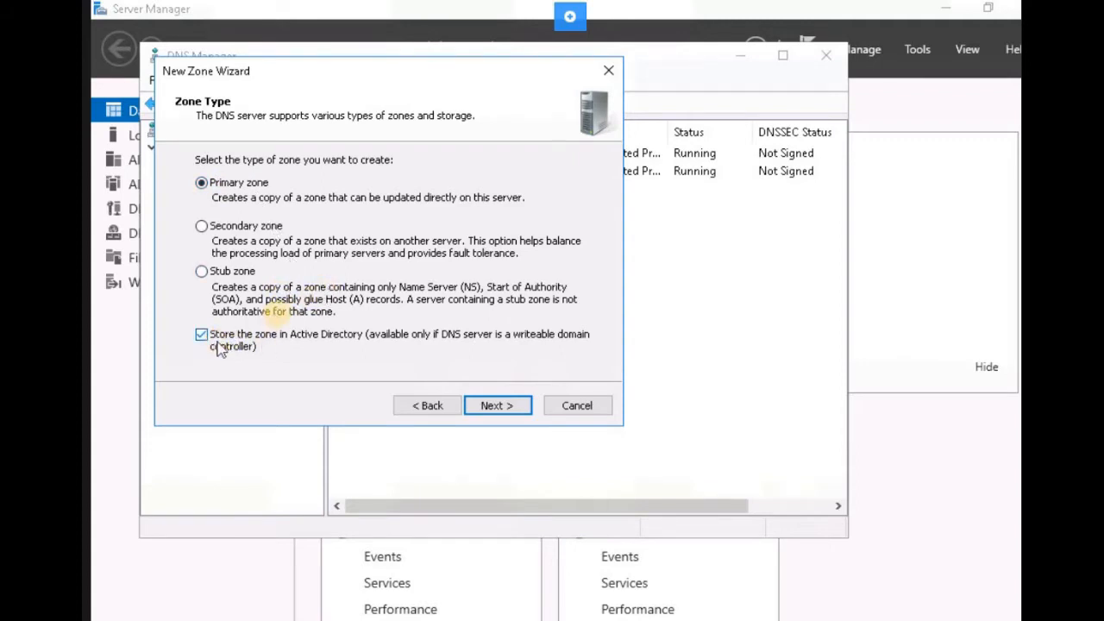
click(514, 407)
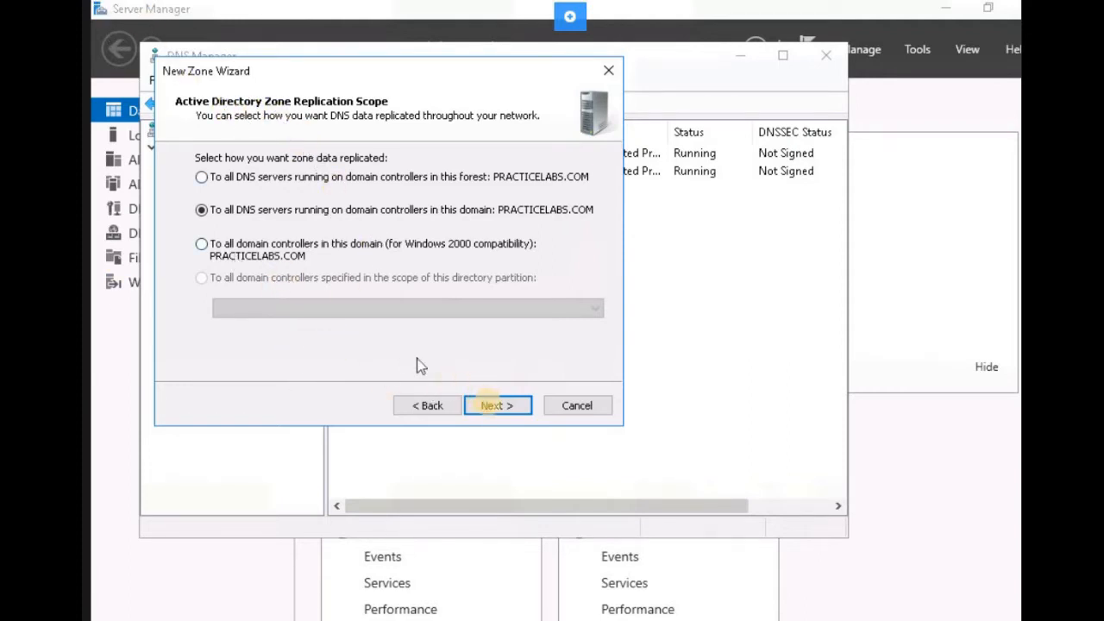
click(498, 407)
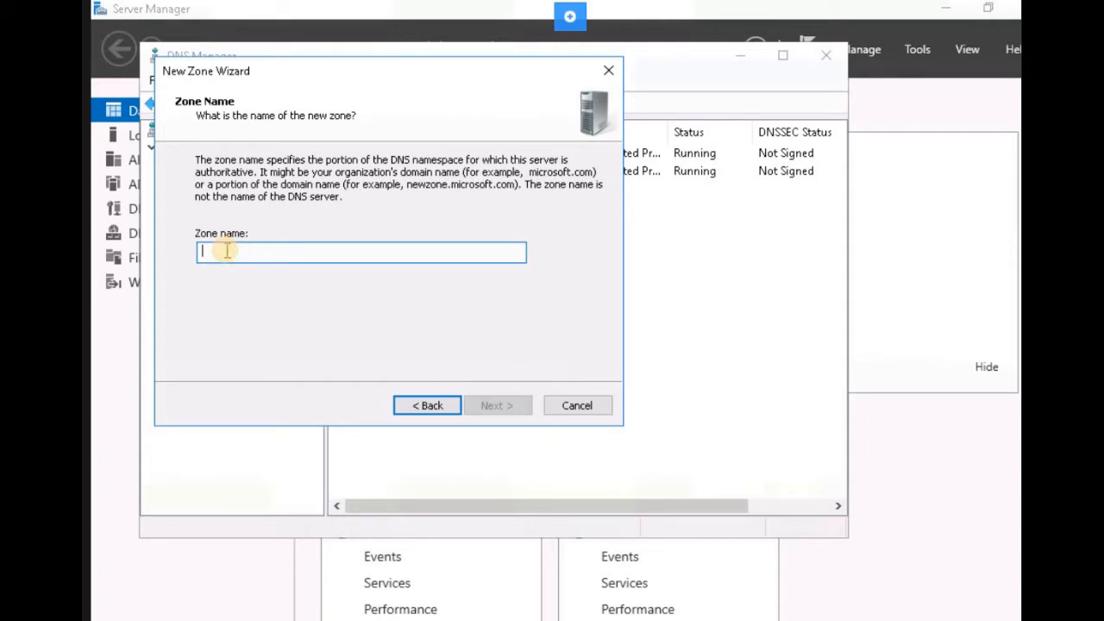
- Name the zone secure.practicelabs.com, allow only secure dynamic updates, and finish creating it
text(secure.practicelabs.com)
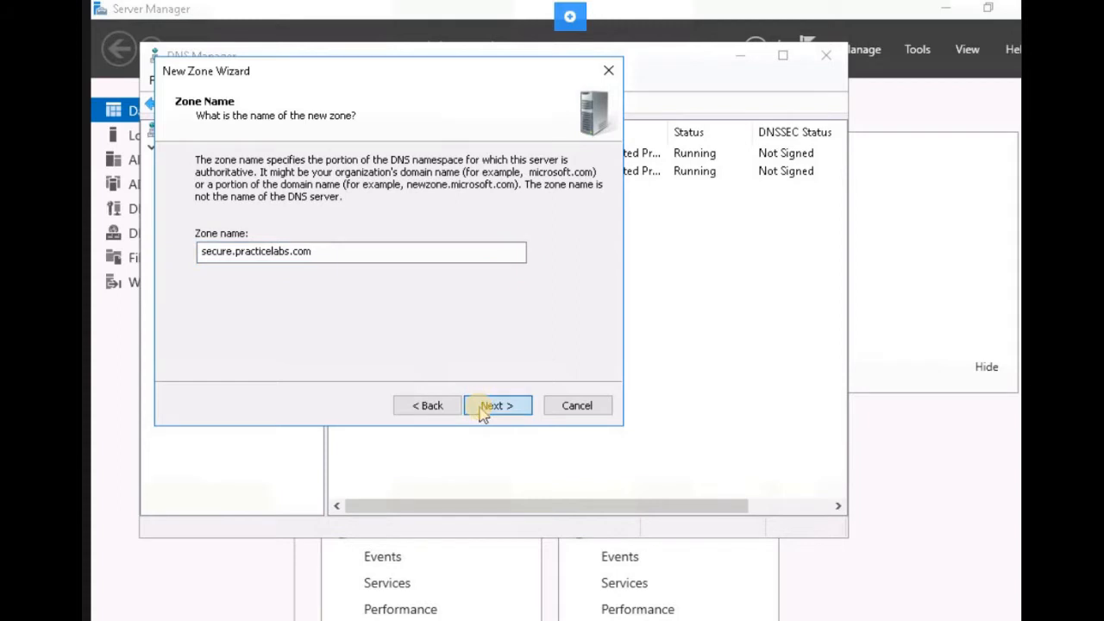
click(483, 412)
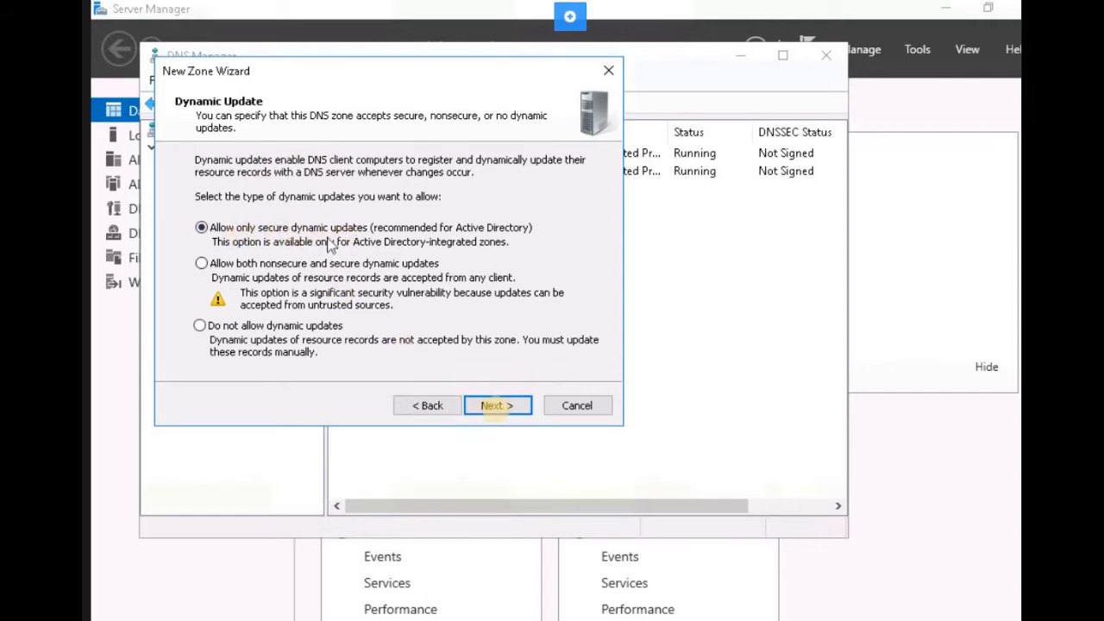
click(506, 413)
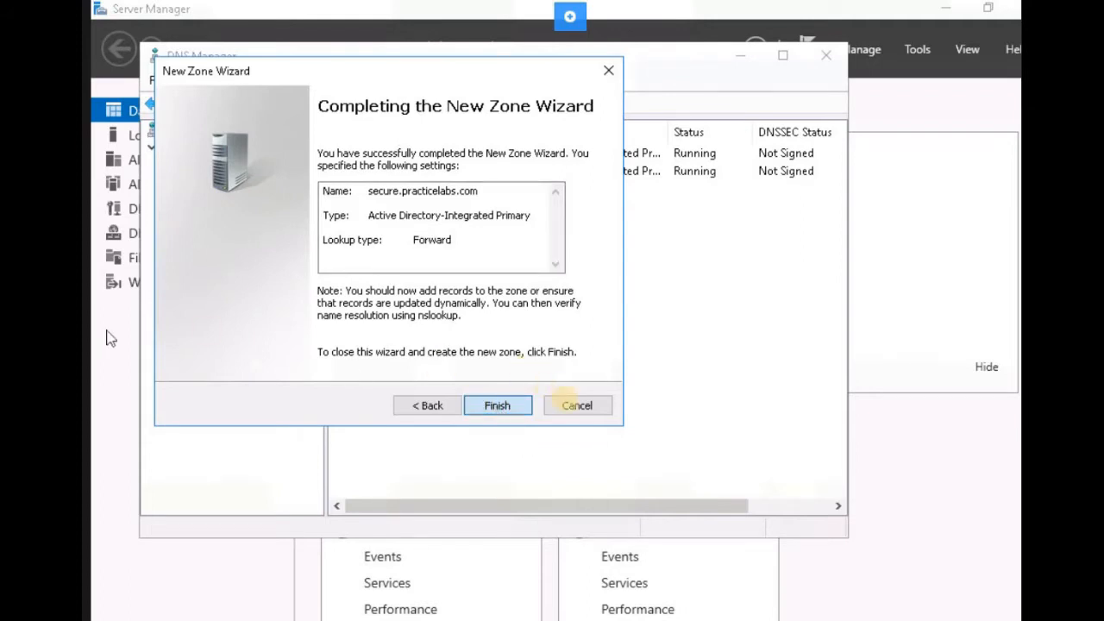
click(497, 407)
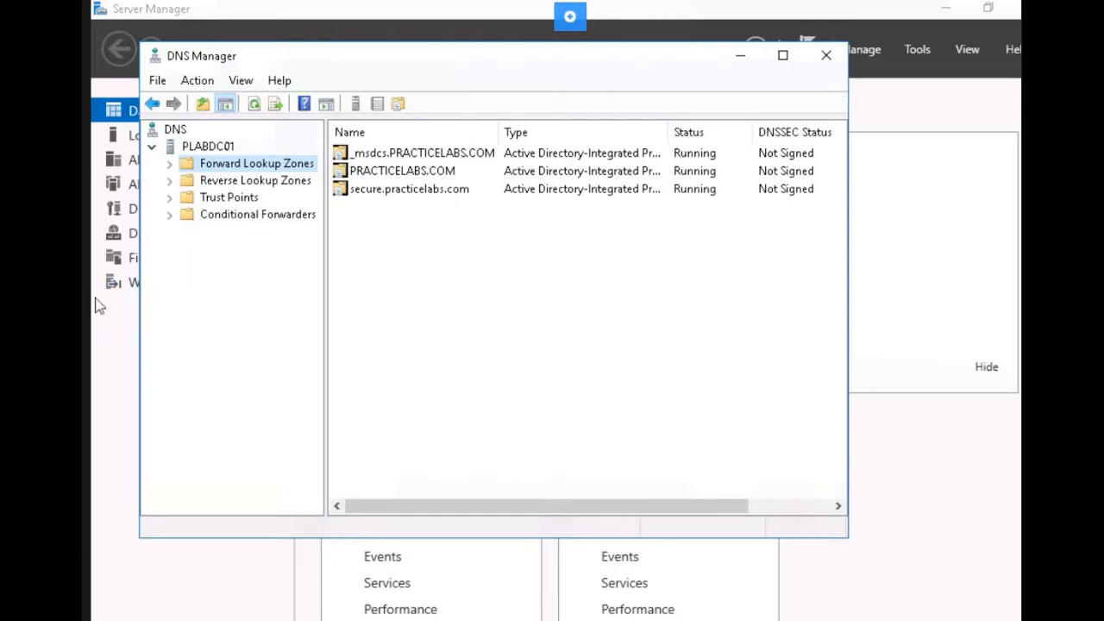
- Expand the Forward Lookup Zones folder and select the secure.practicelabs.com zone
click(215, 262)
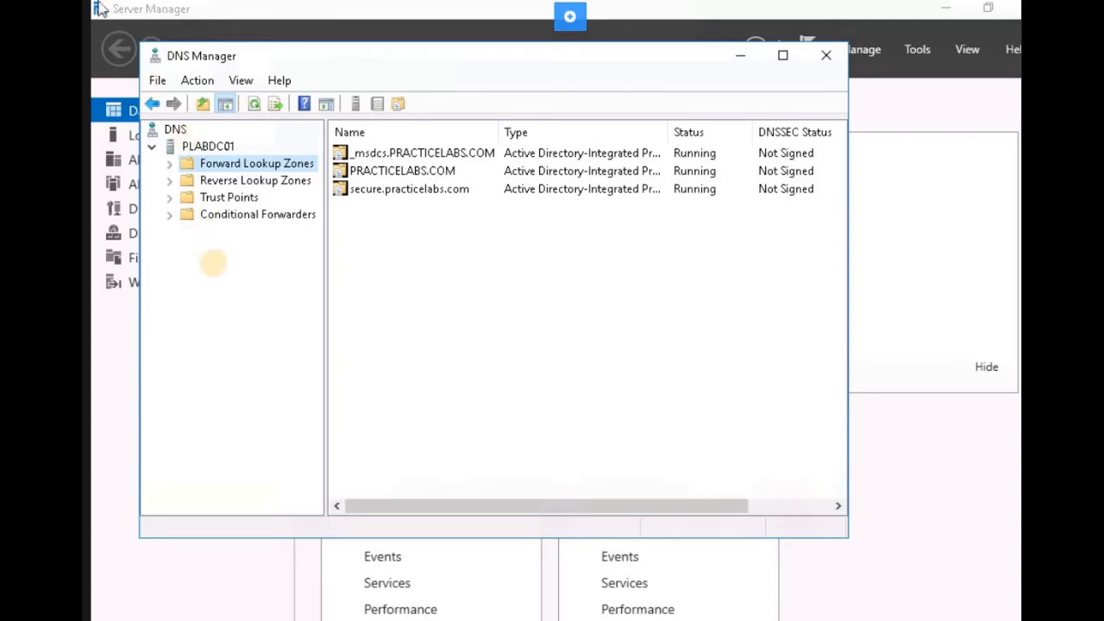
click(172, 165)
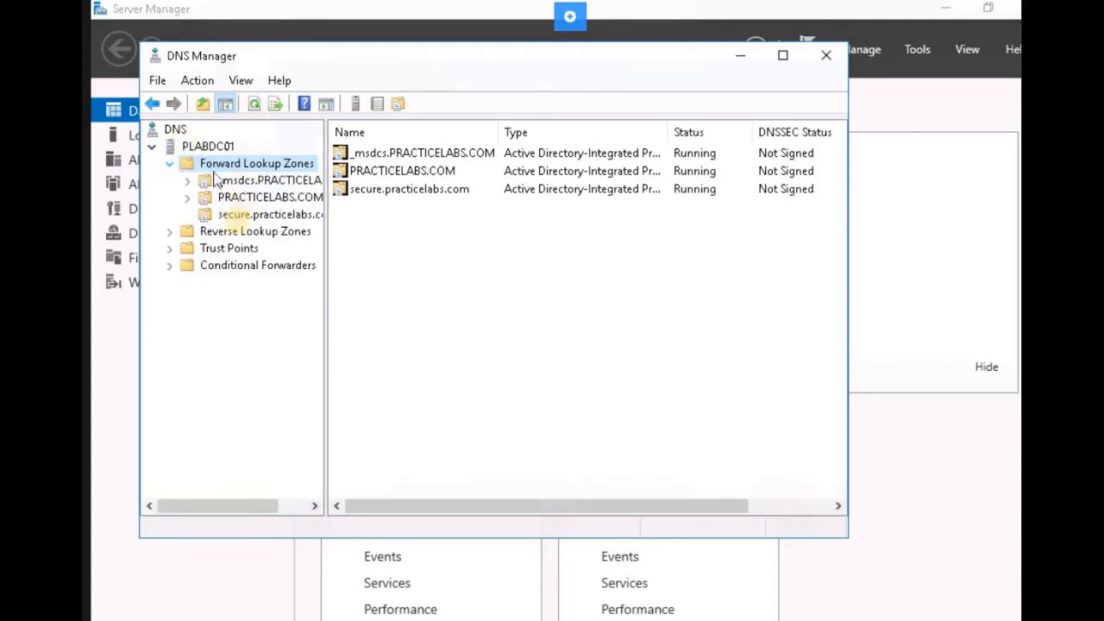
click(238, 216)
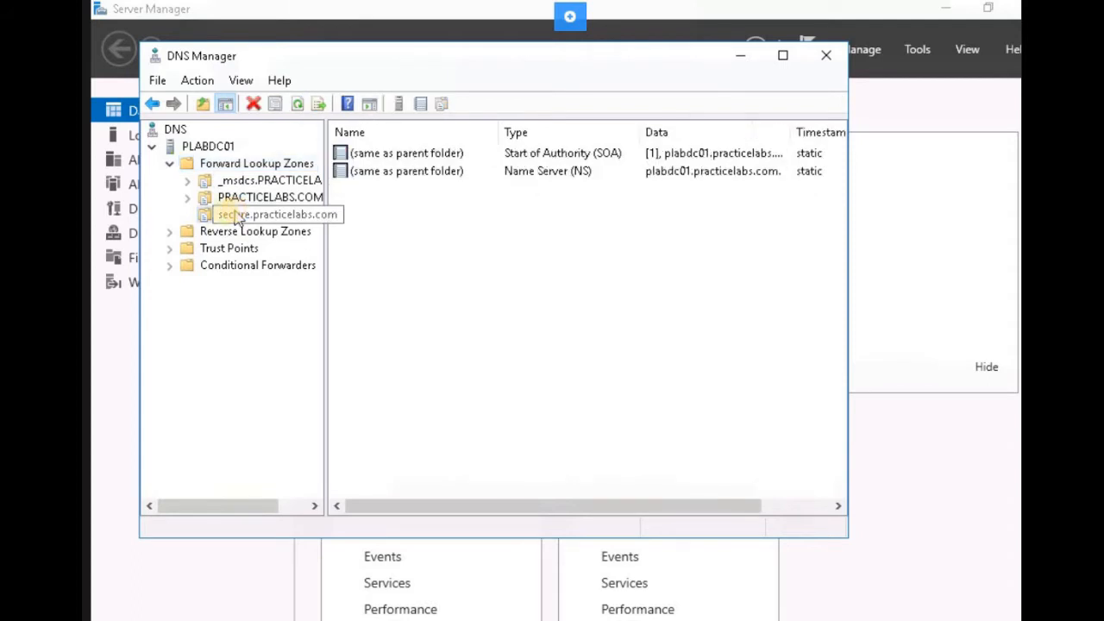
right_click(228, 218)
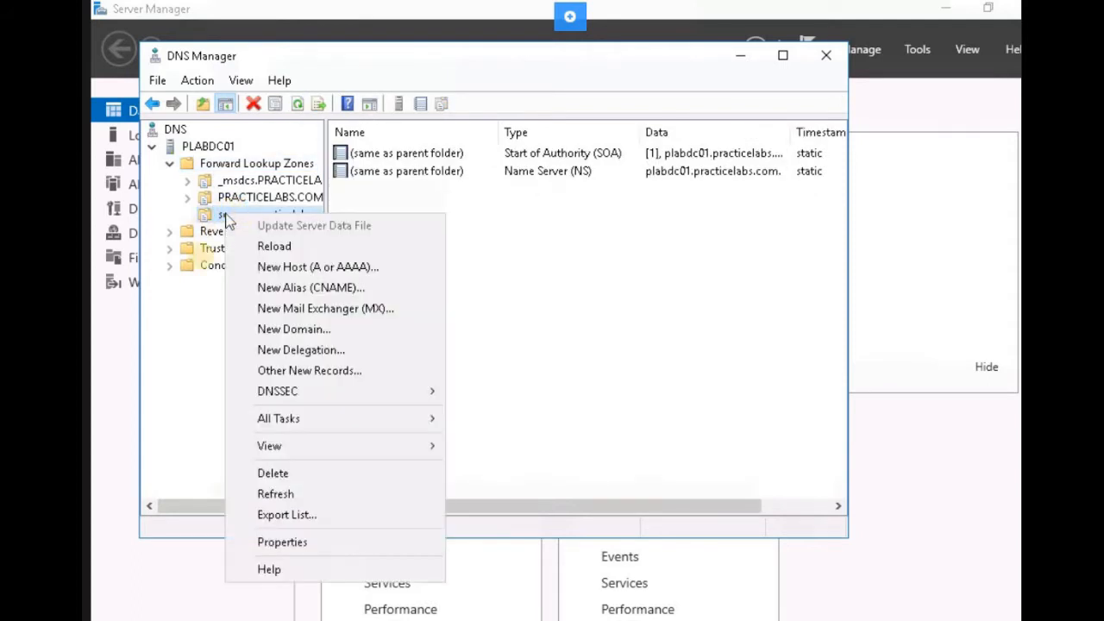
click(232, 220)
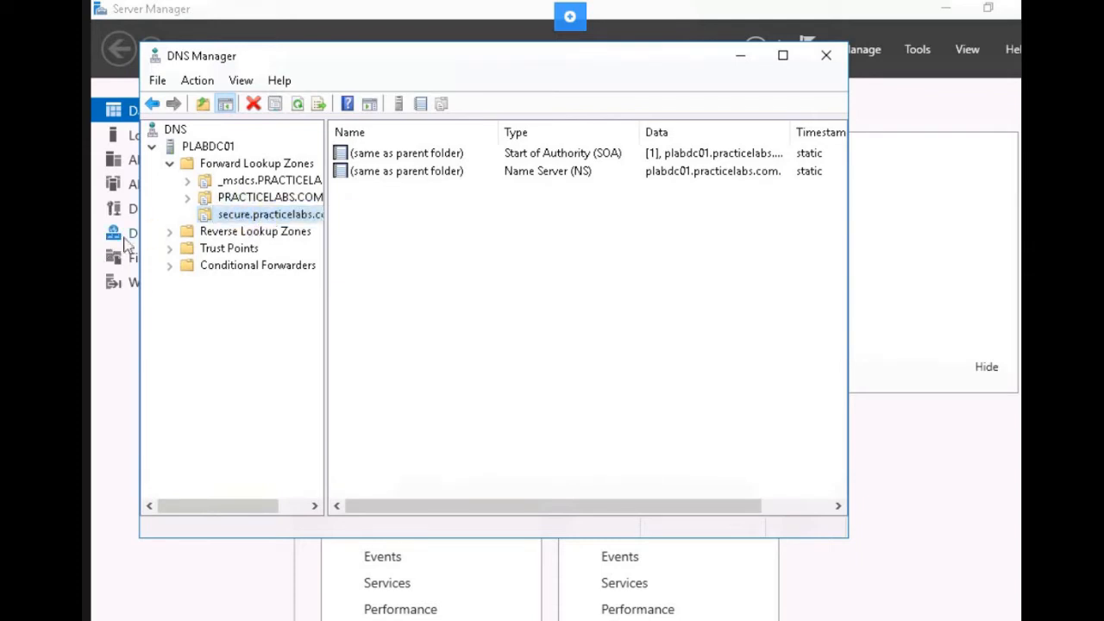
- Add a host (A) record named www with IP address 192.168.0.1 to the secure.practicelabs.com zone
right_click(274, 221)
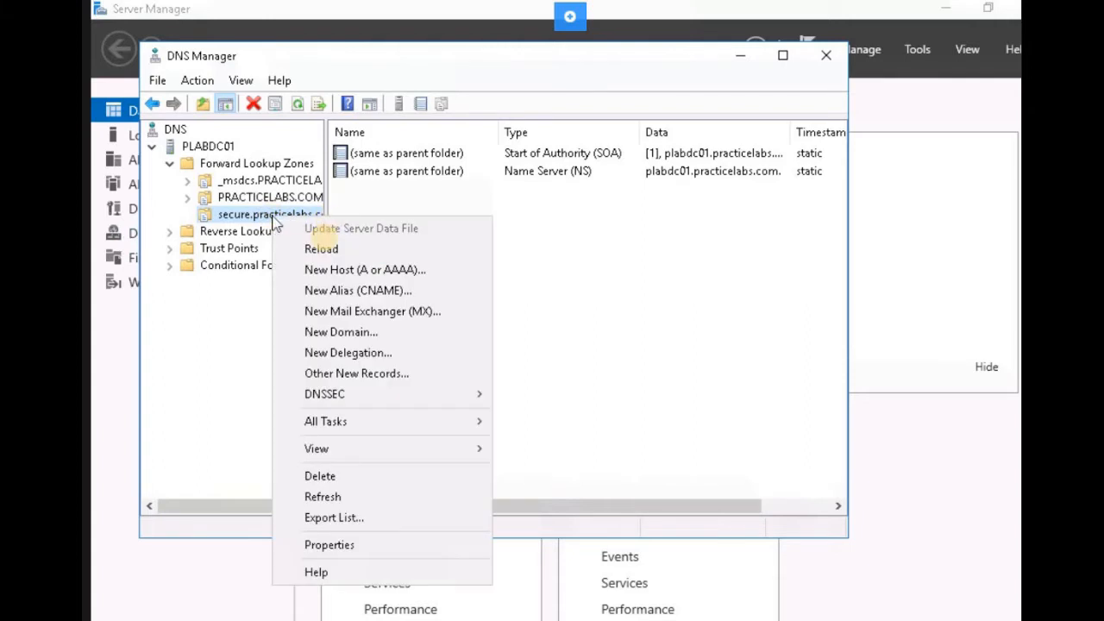
click(350, 271)
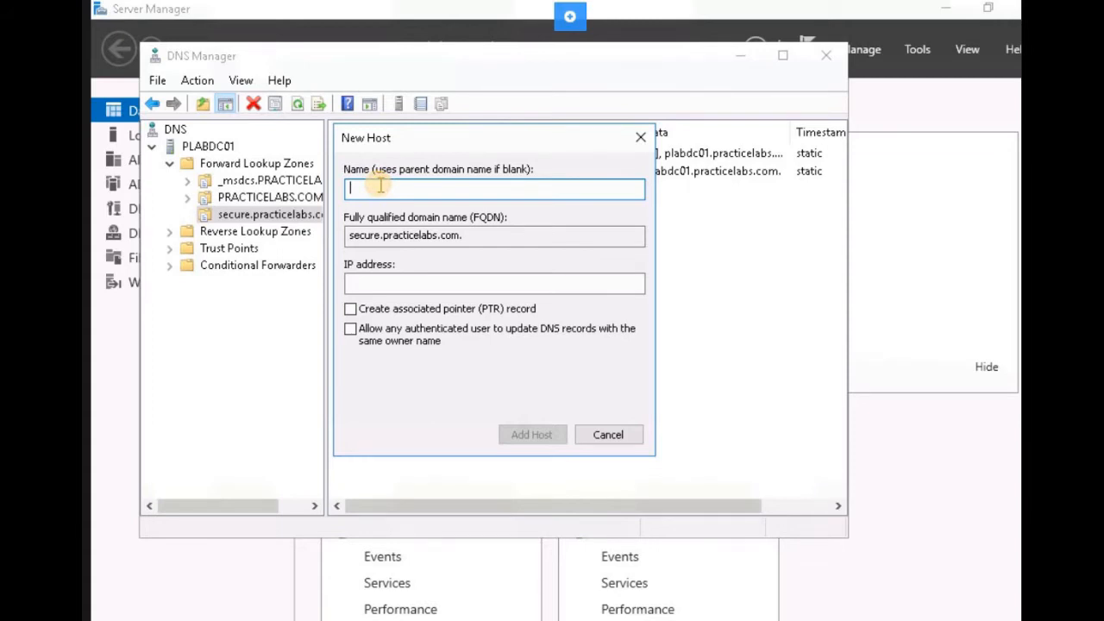
text(www)
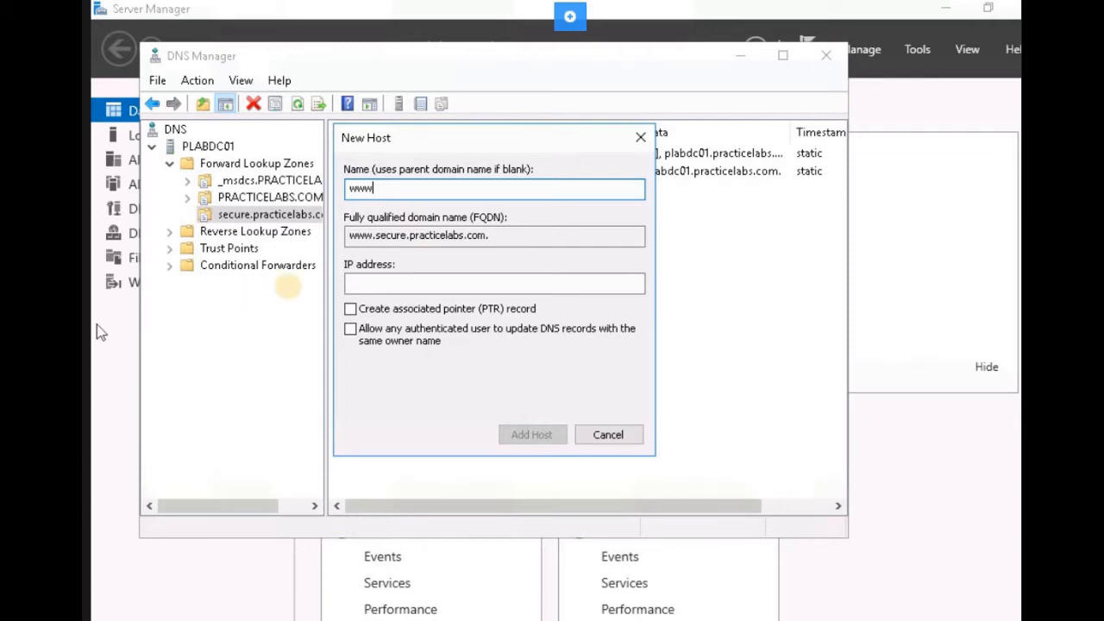
click(393, 287)
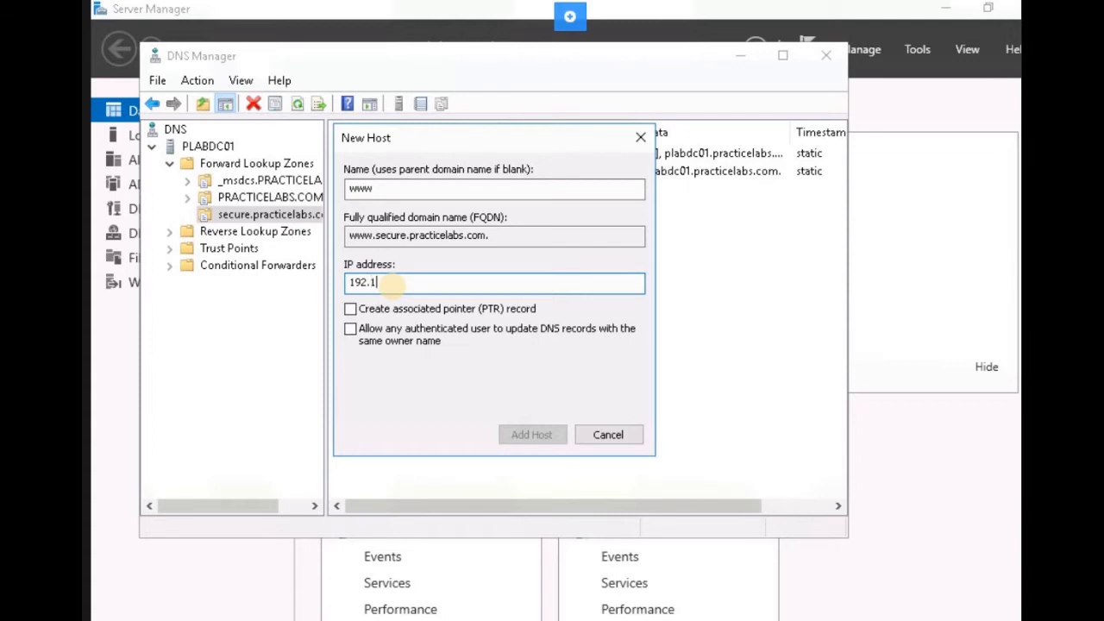
text(192.168.0.1)
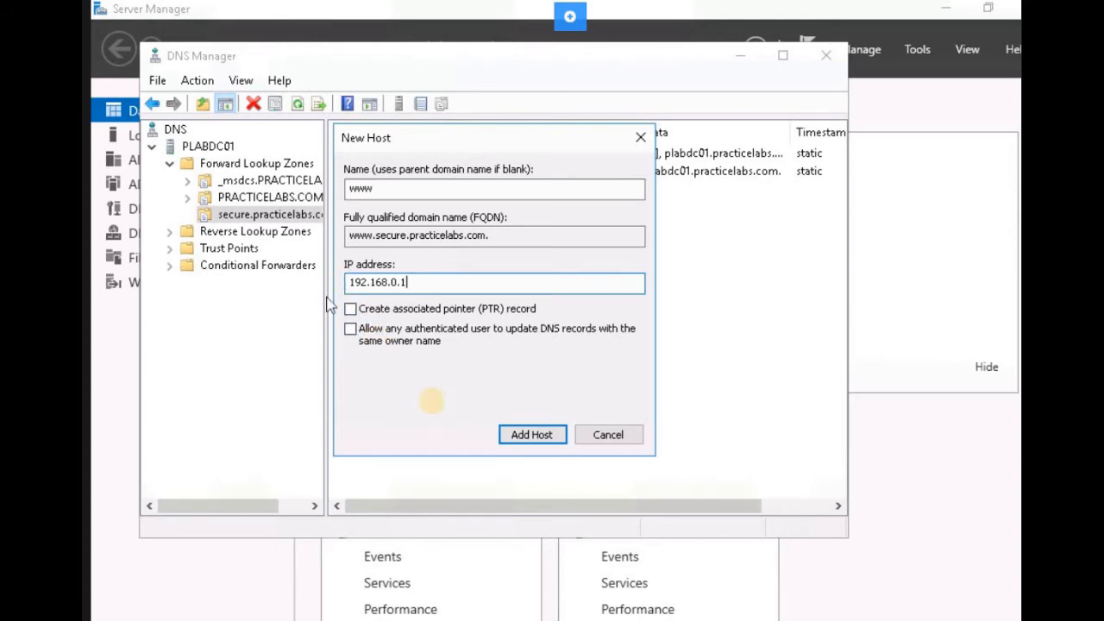
click(538, 436)
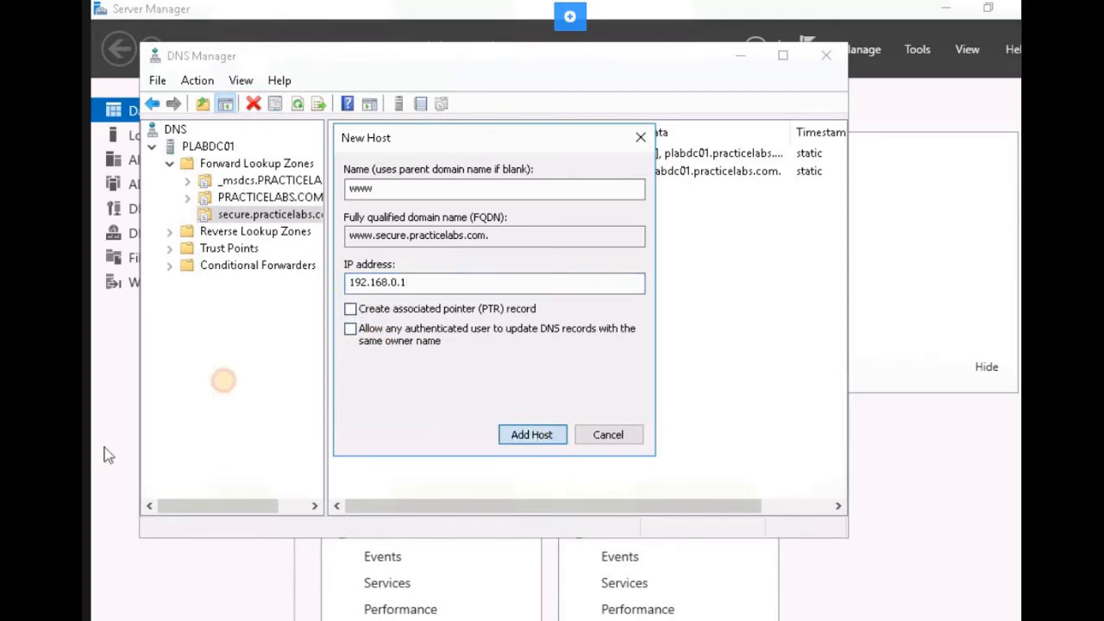
click(528, 437)
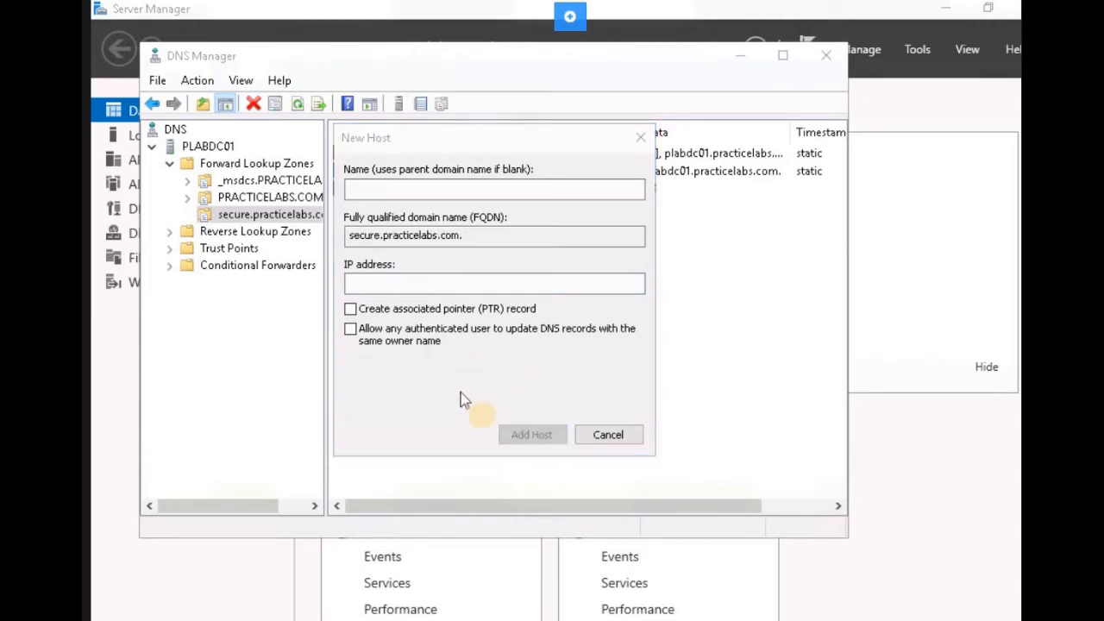
click(746, 416)
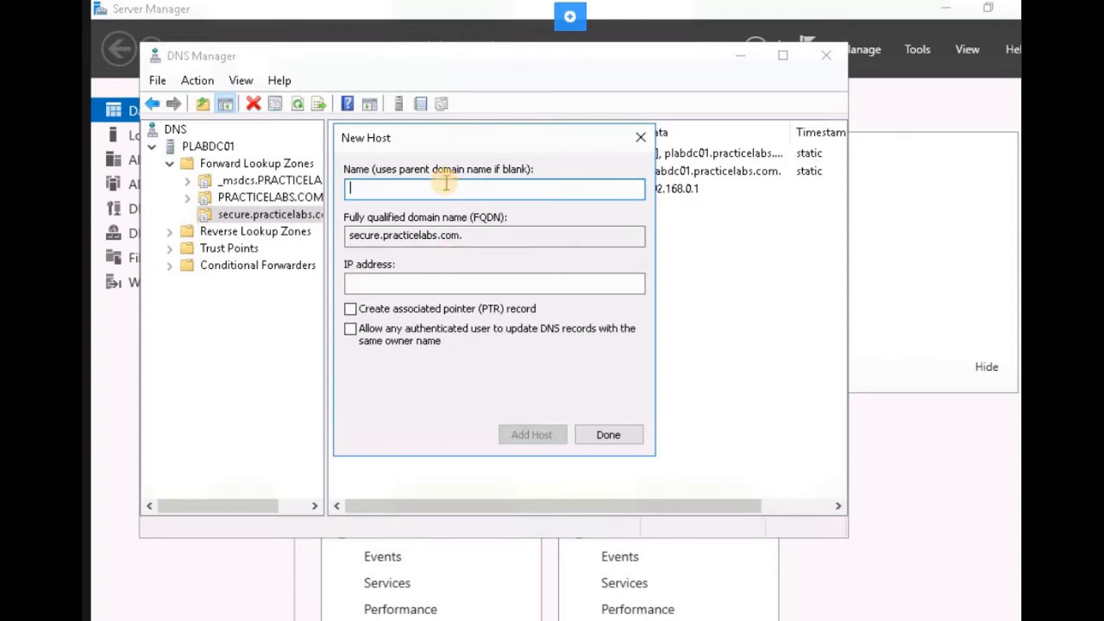
- Add a second host record named www2 with IP address 192.168.0.2, close host creation, and select the www record
text(www2)
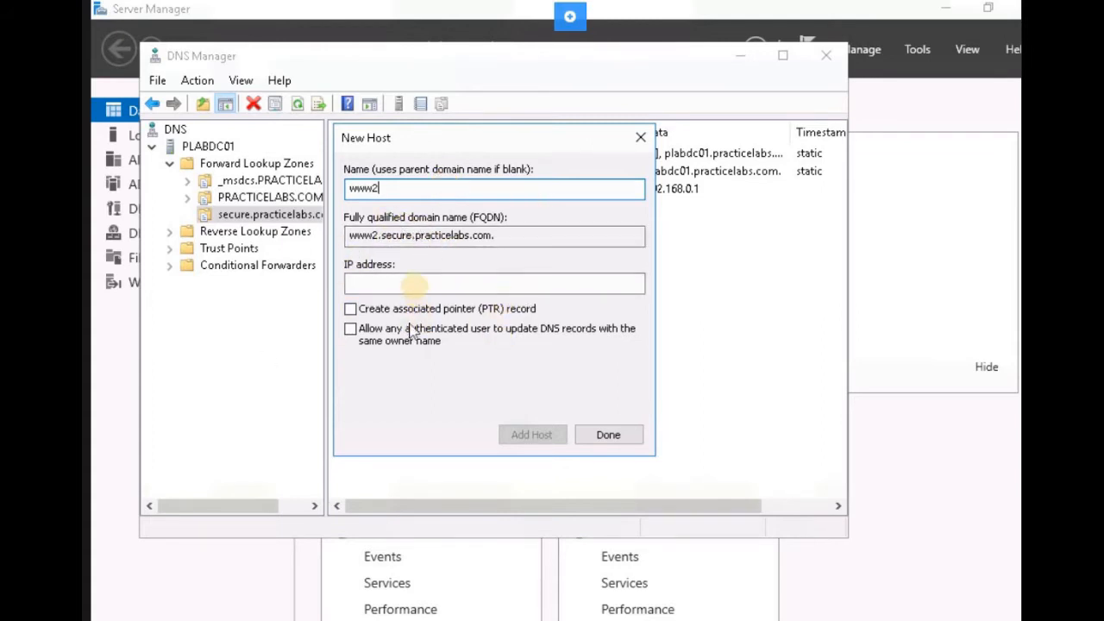
click(415, 283)
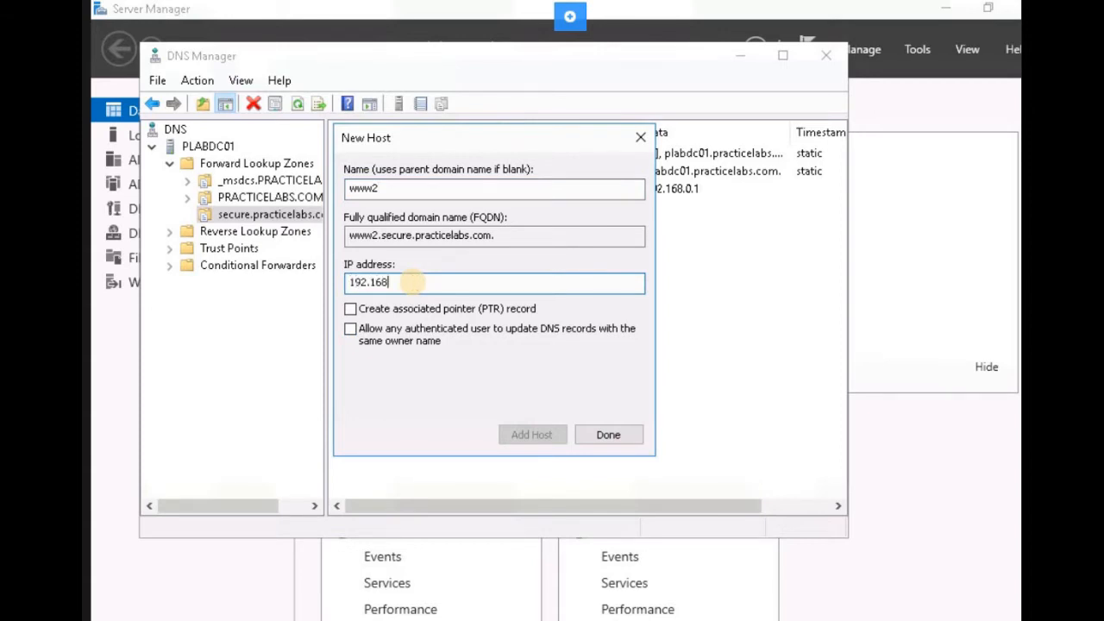
text(192.168.0.2)
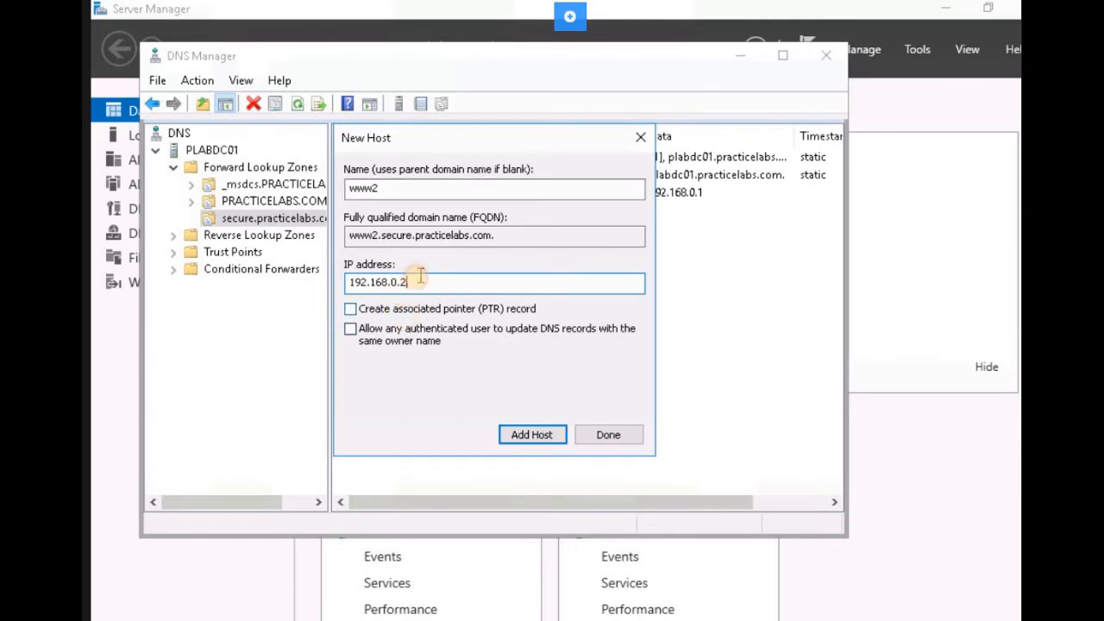
click(530, 434)
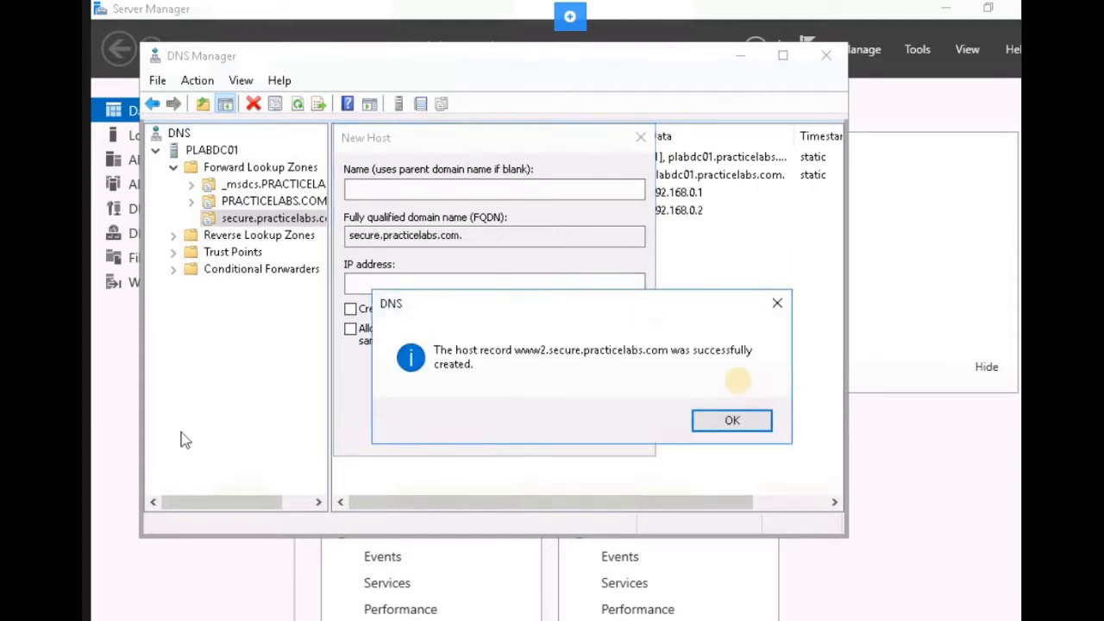
click(734, 424)
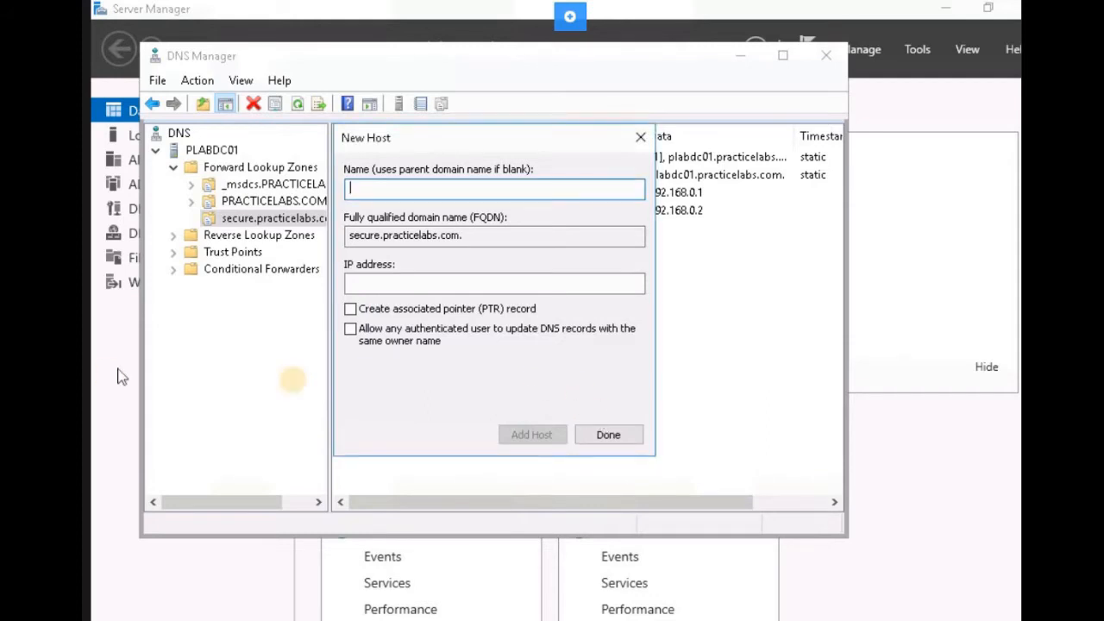
click(615, 445)
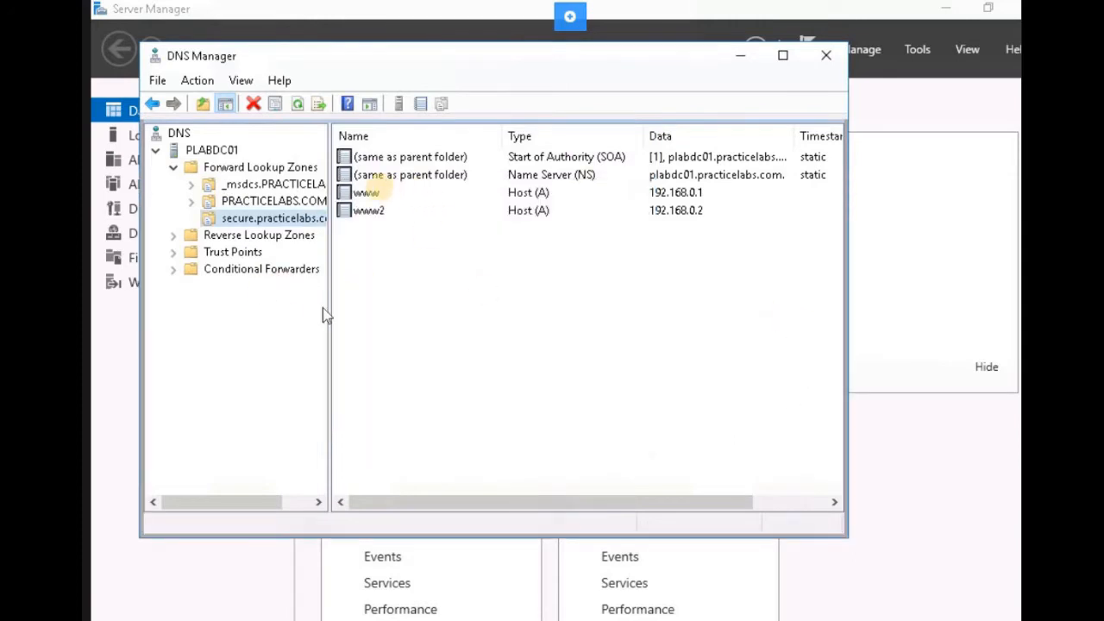
click(367, 197)
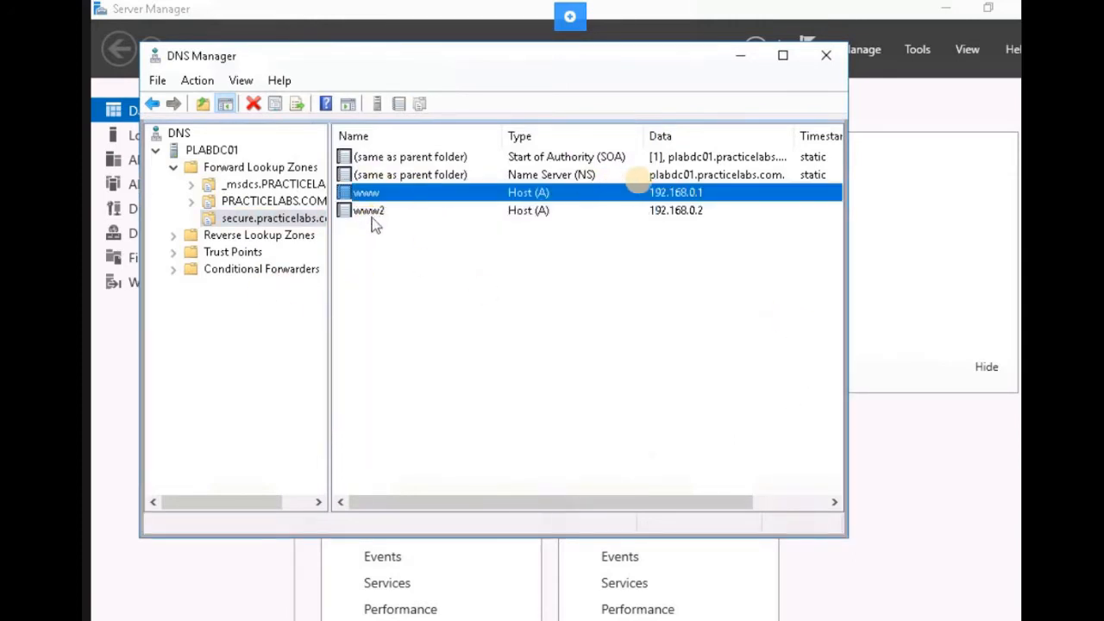
click(687, 215)
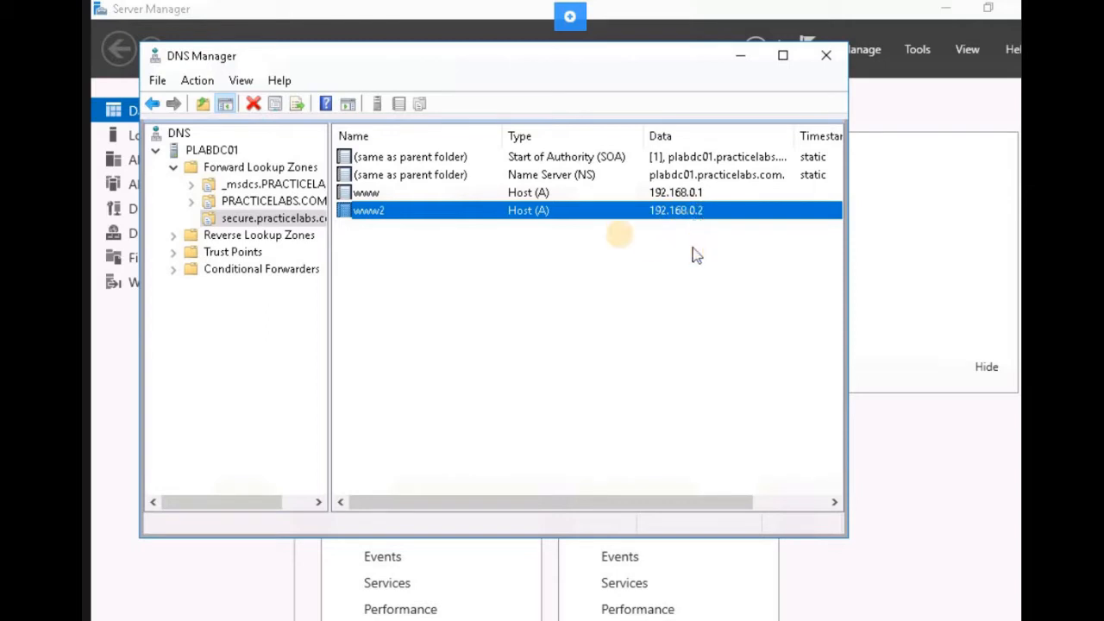
click(647, 250)
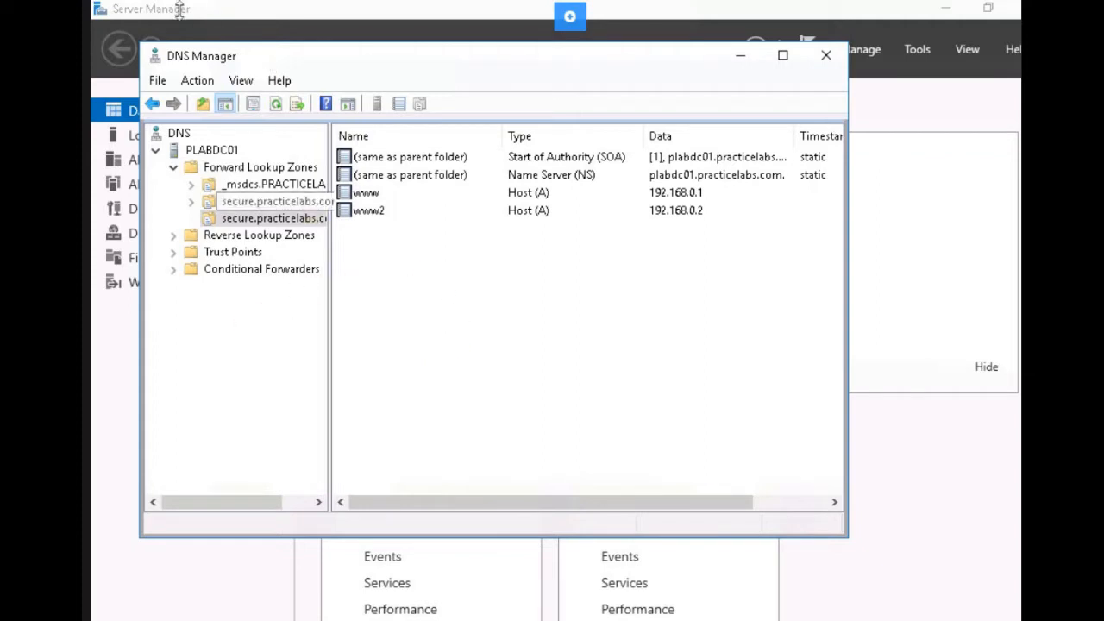
click(251, 308)
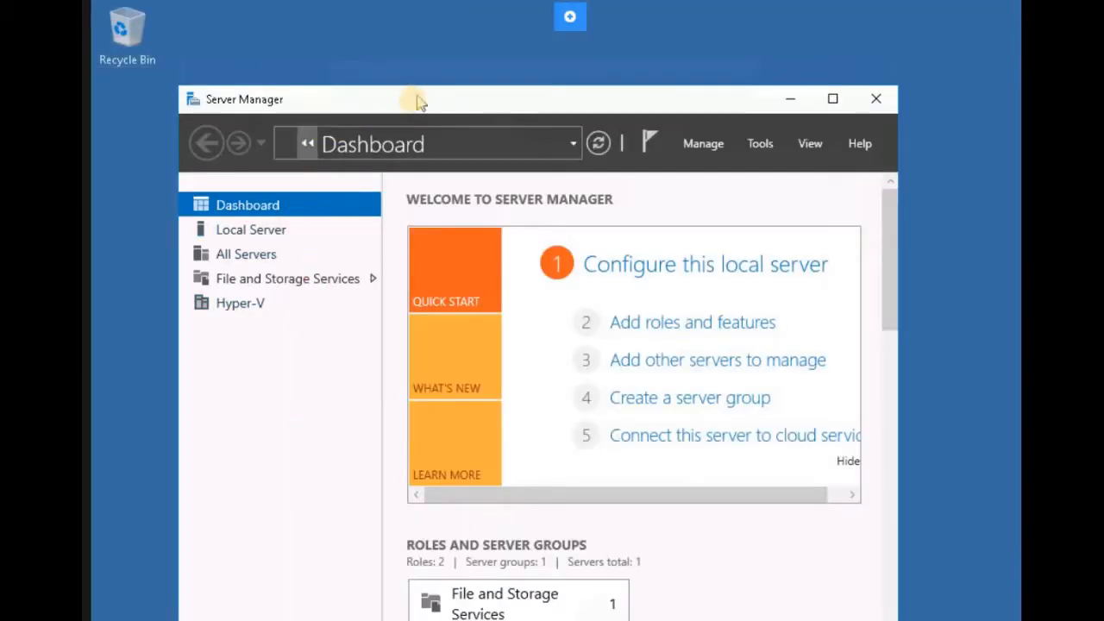
- Switch to Server Manager on PLABDM01 and launch Windows PowerShell
drag(418, 98, 421, 60)
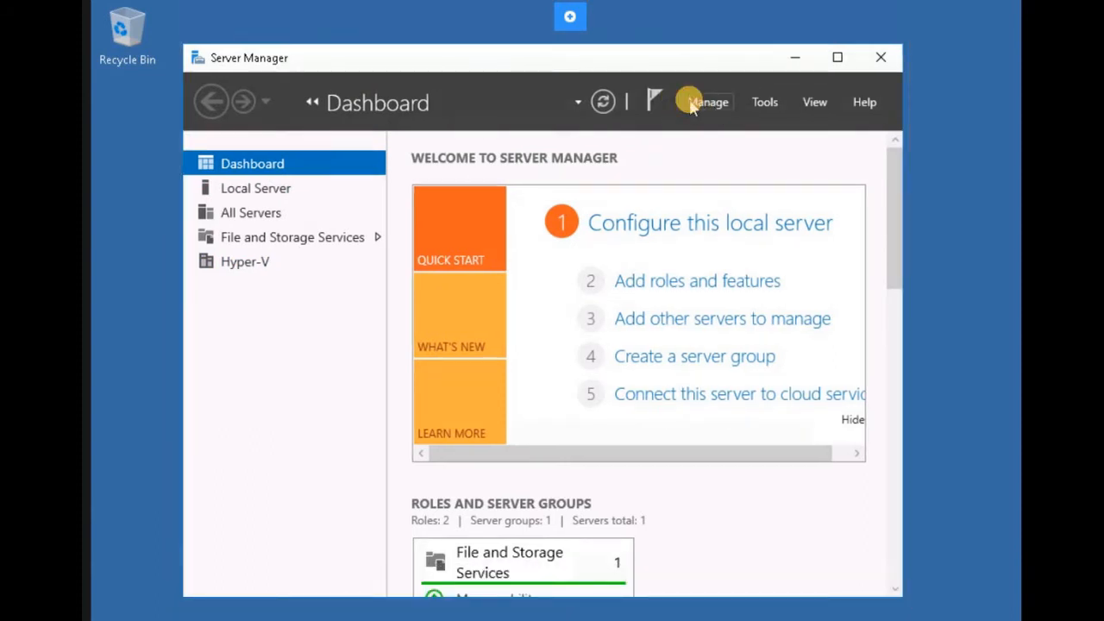
click(692, 103)
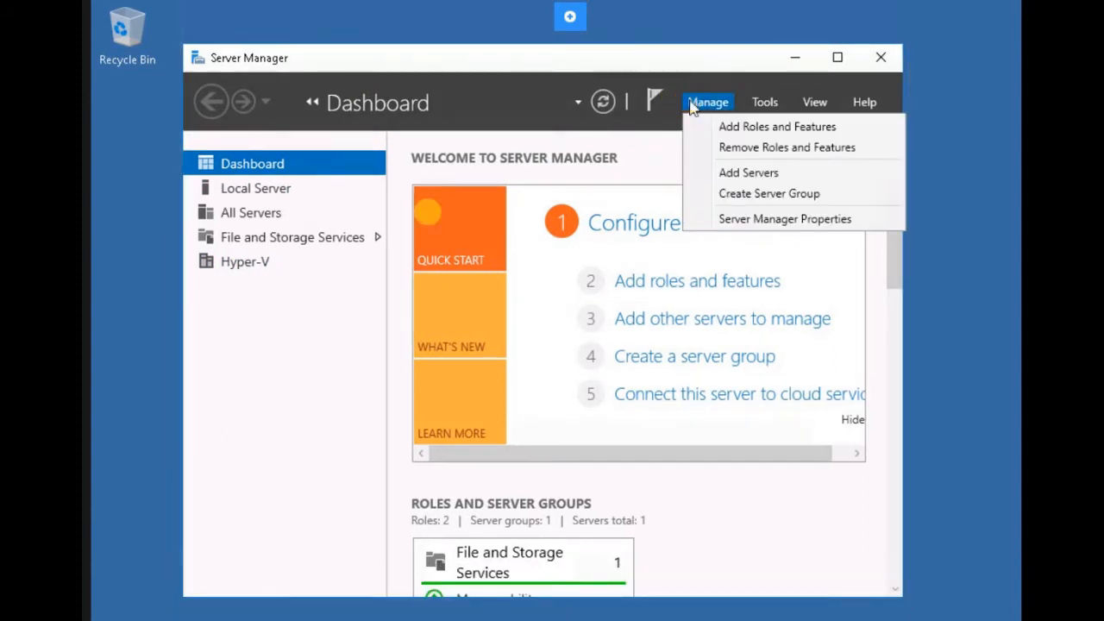
click(338, 390)
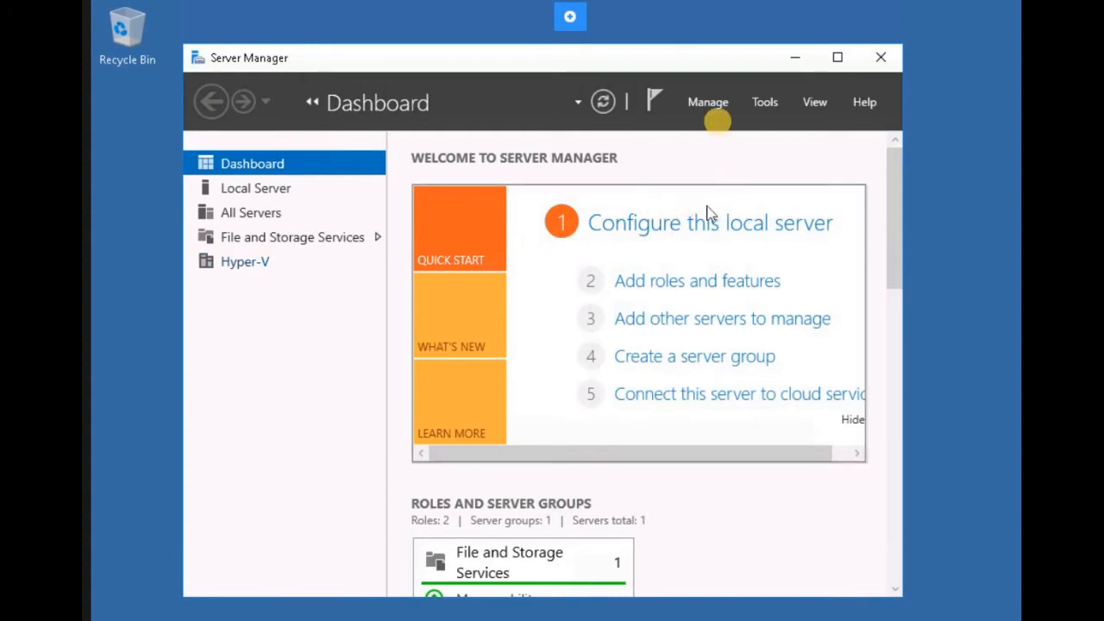
click(767, 101)
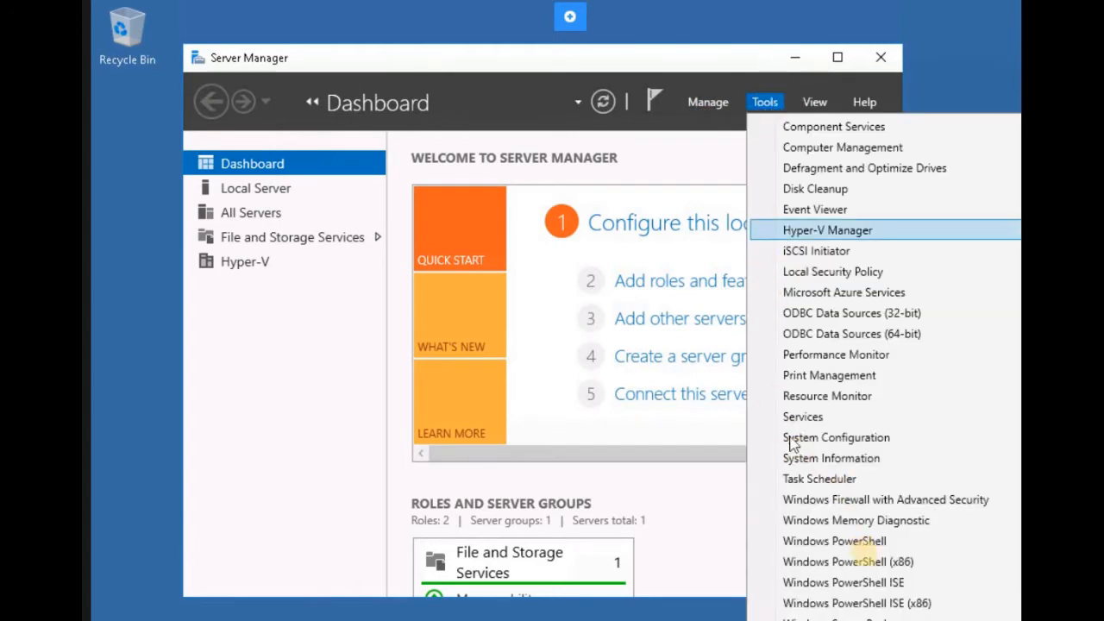
click(864, 546)
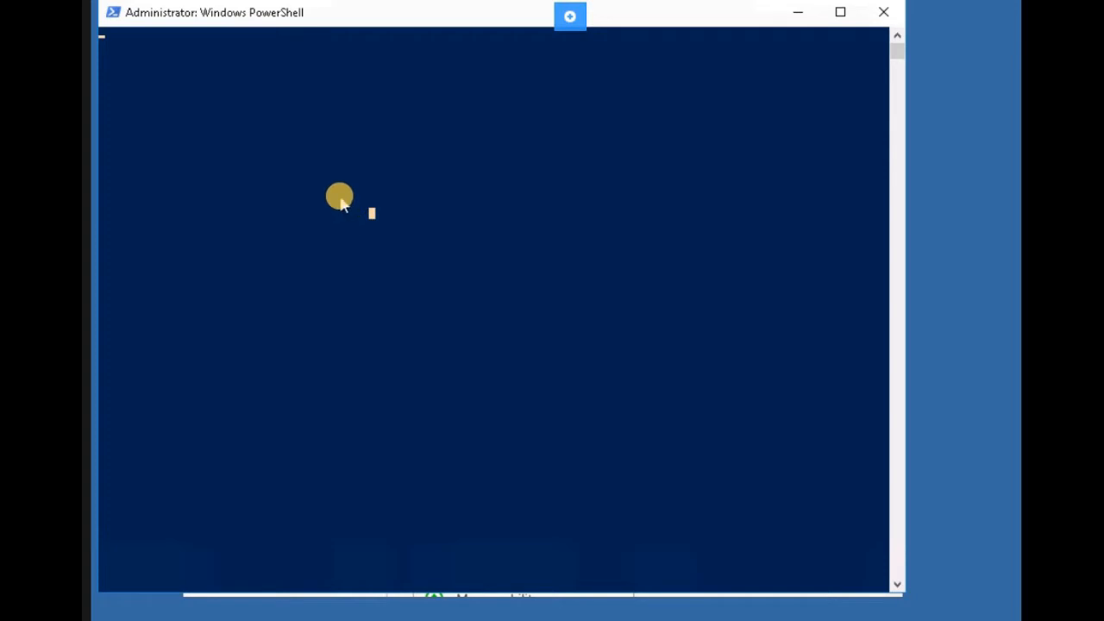
- Install the DNS server feature with its management tools by running Add-WindowsFeature DNS -IncludeManagementTools
click(338, 102)
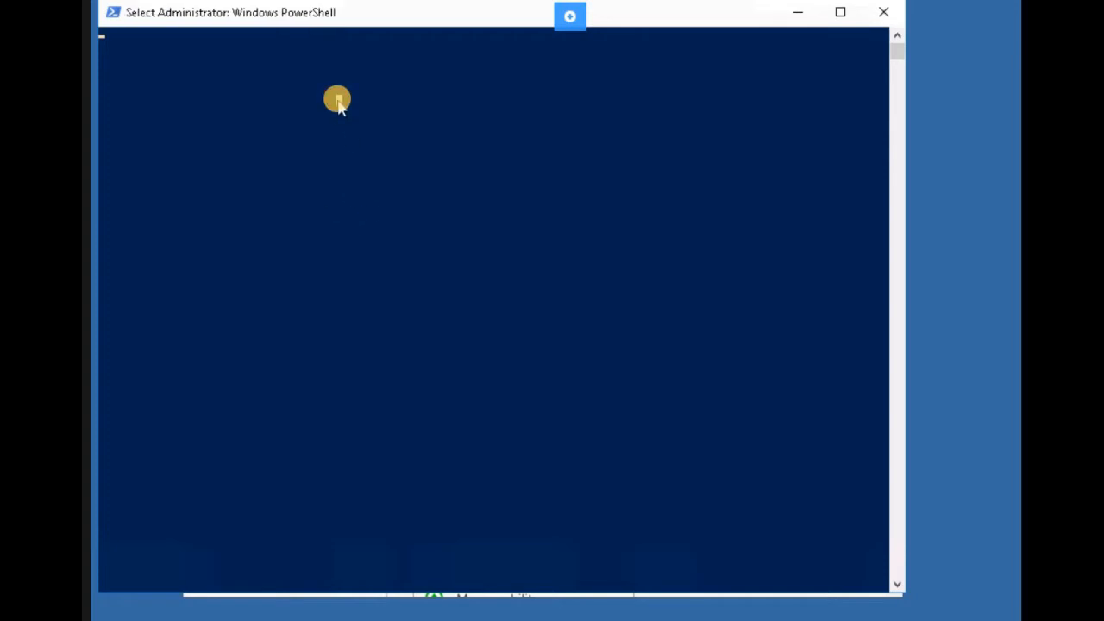
right_click(338, 102)
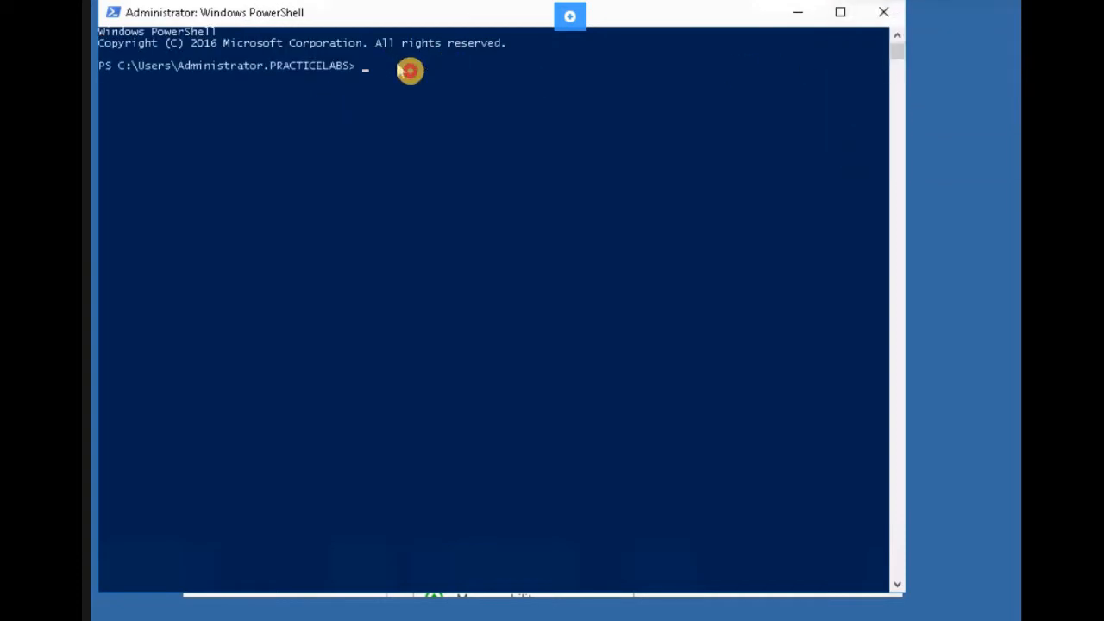
click(411, 73)
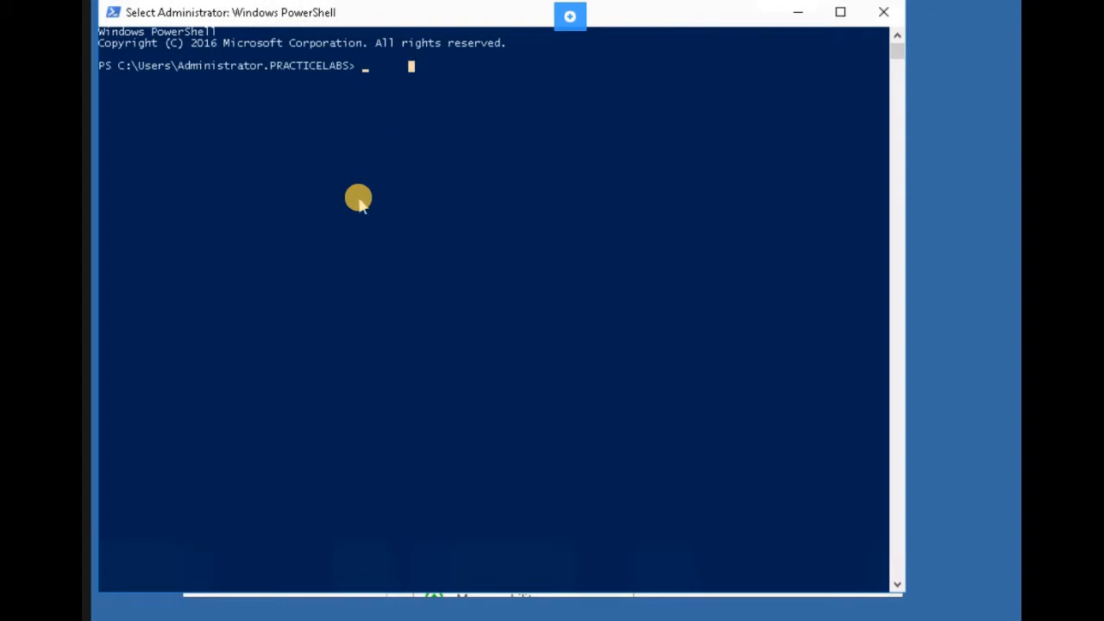
click(488, 158)
text(Add-)
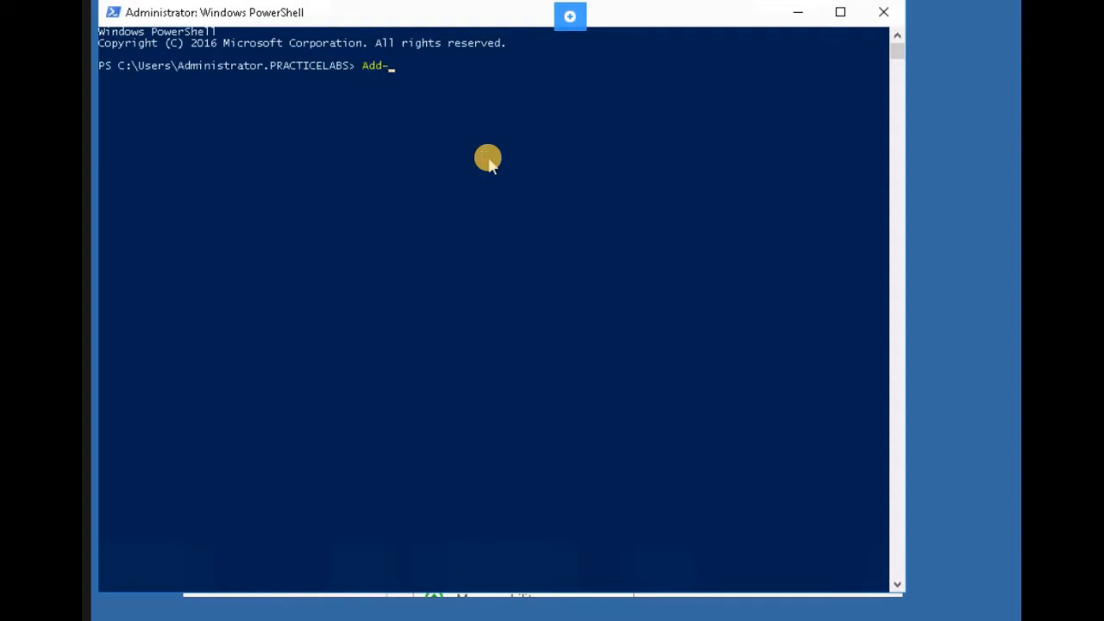
text(WindowsFeature DNS -IncludeManagementTools)
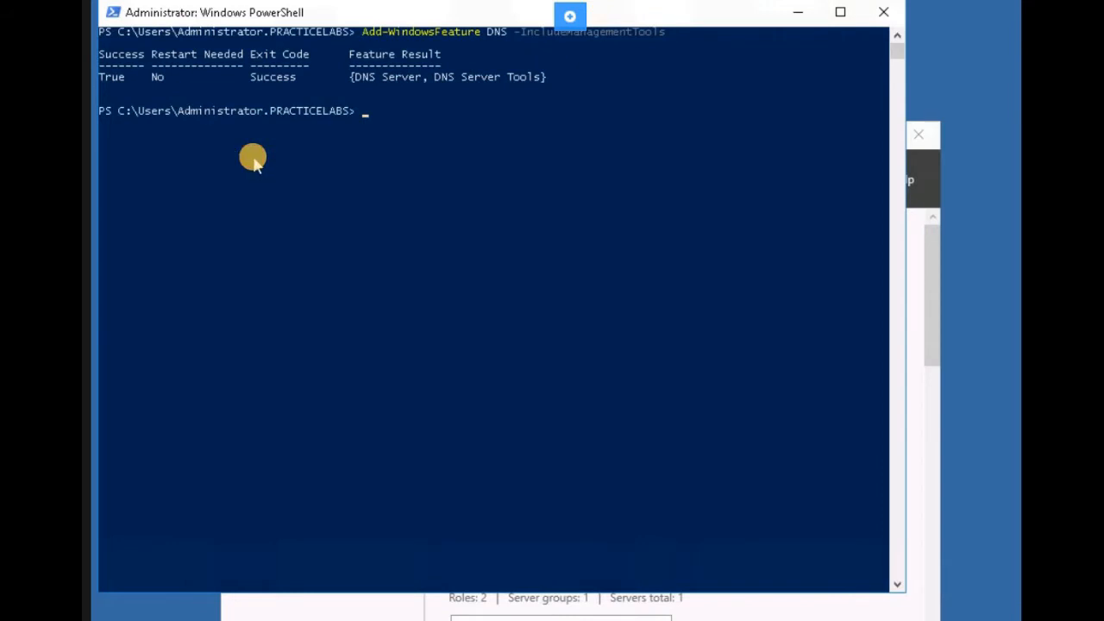
click(253, 157)
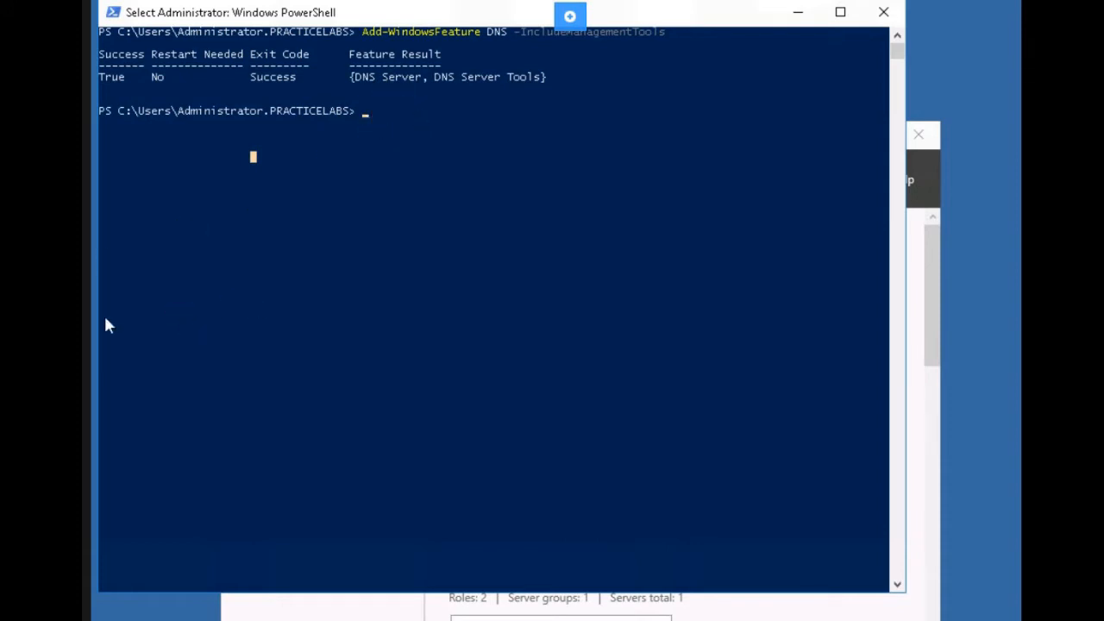
click(384, 226)
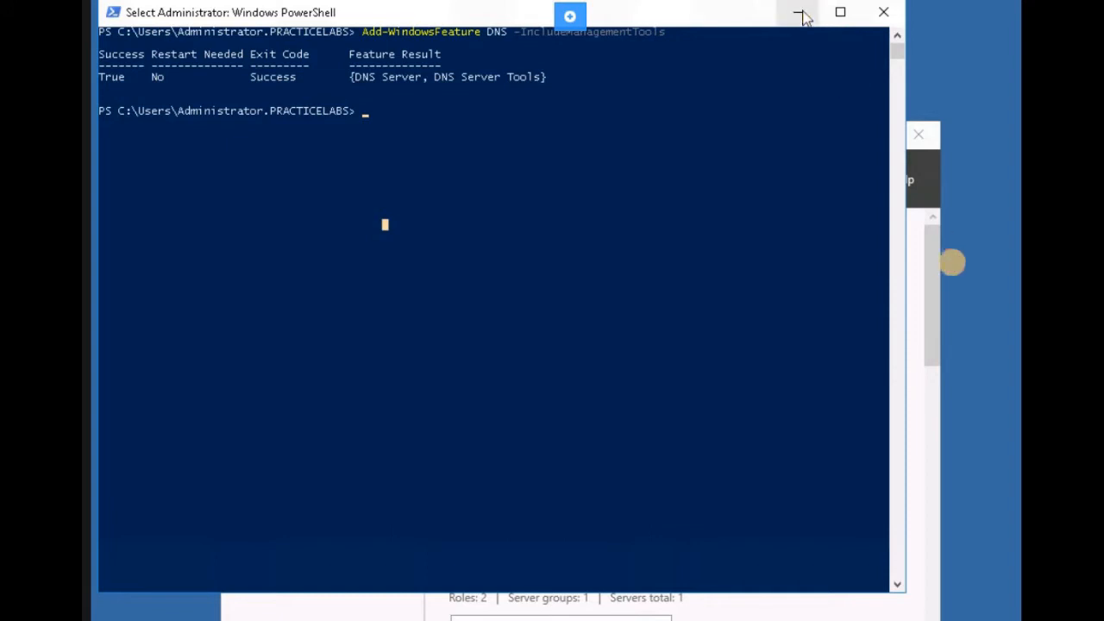
- Minimize PowerShell, launch DNS Manager from Server Manager, and select the PLABDM01 server
click(798, 12)
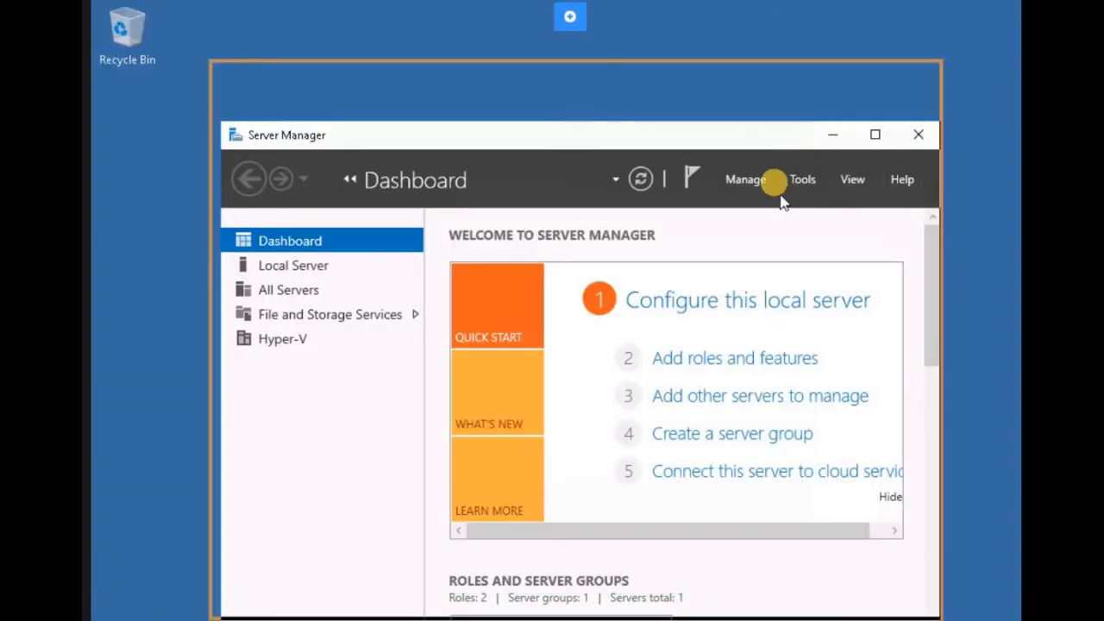
drag(776, 190, 768, 82)
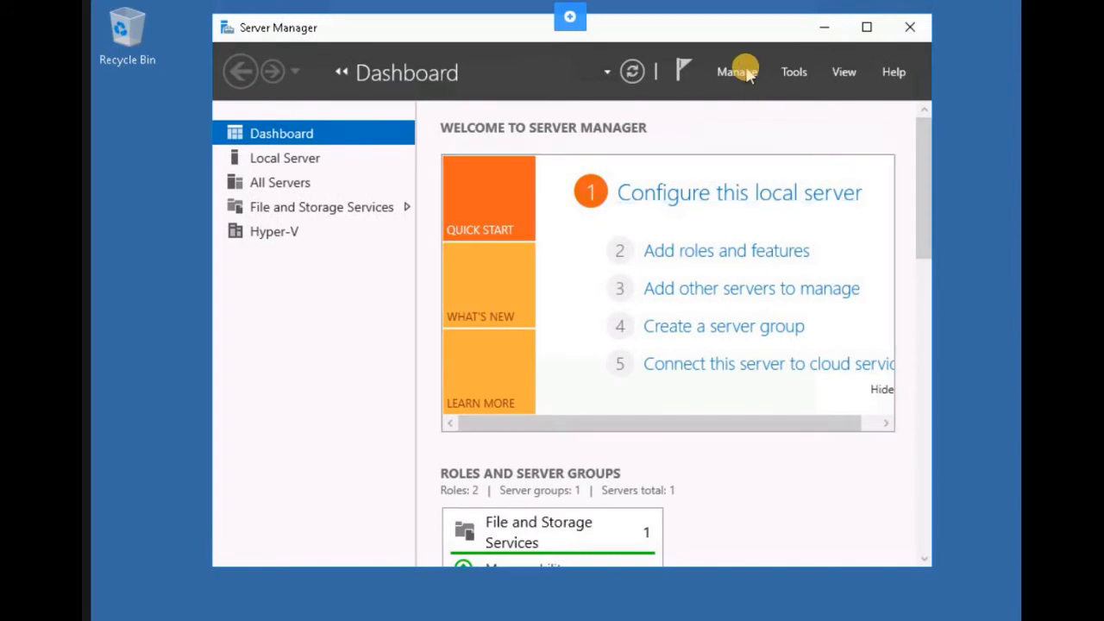
click(749, 75)
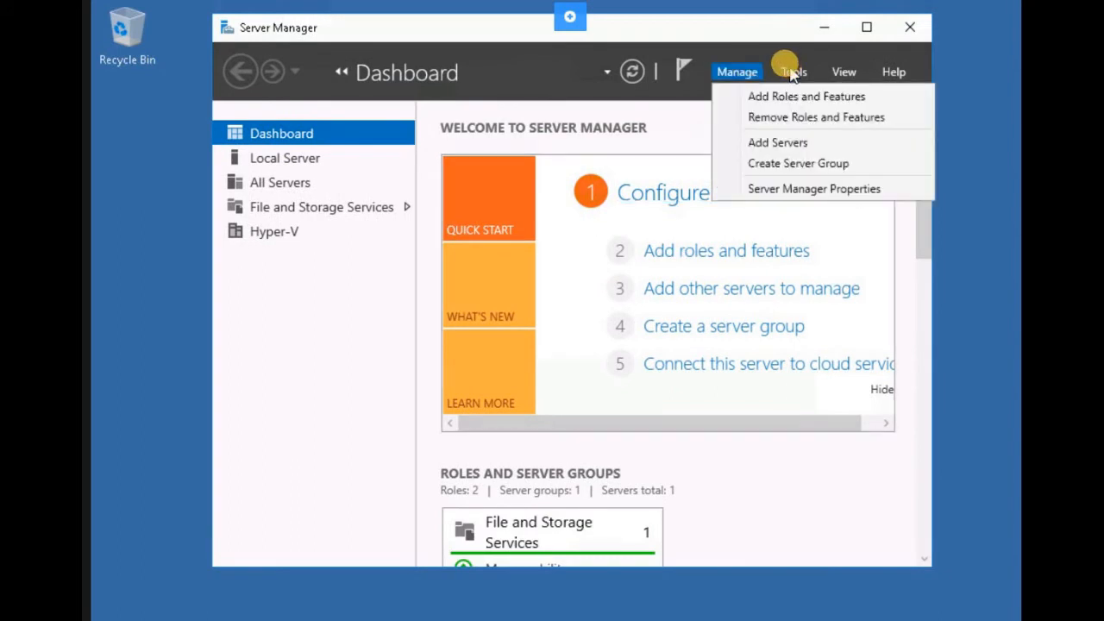
click(780, 95)
click(789, 72)
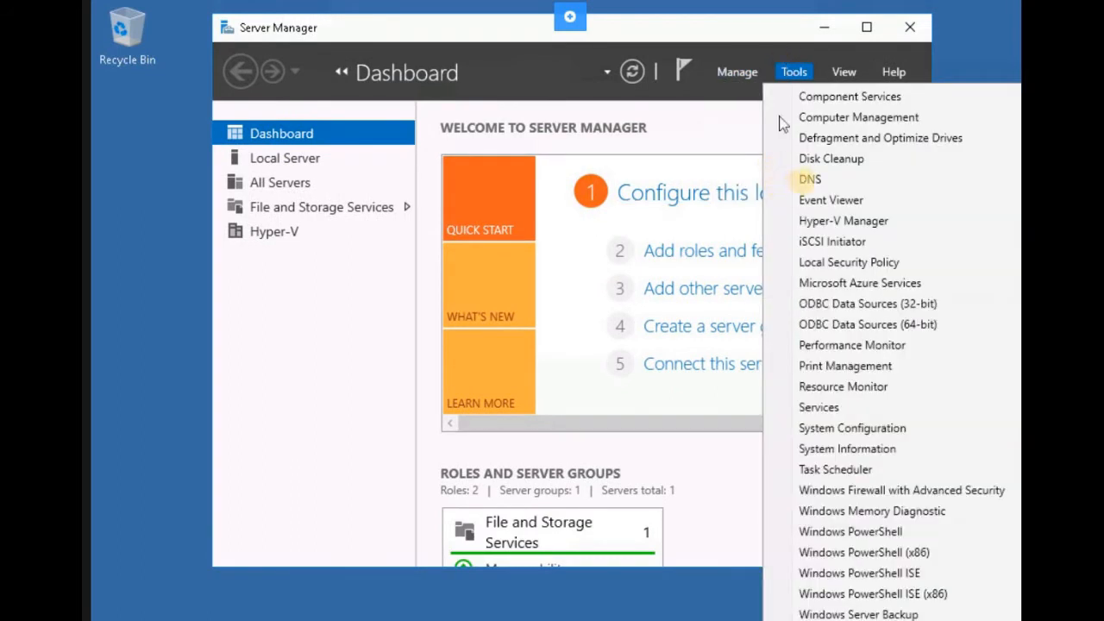
click(810, 181)
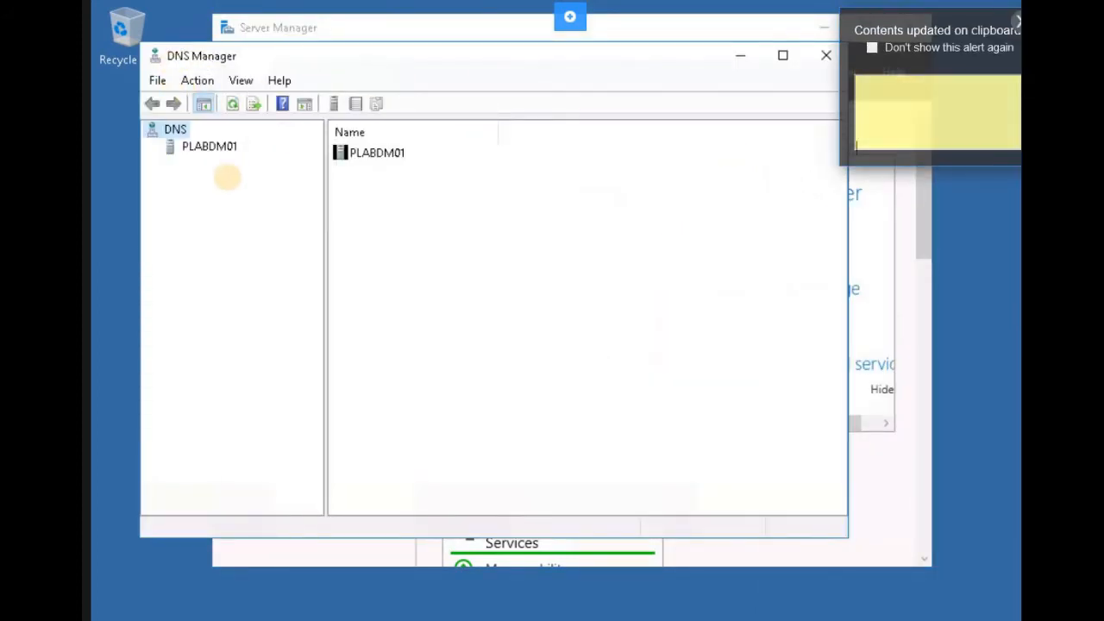
click(204, 149)
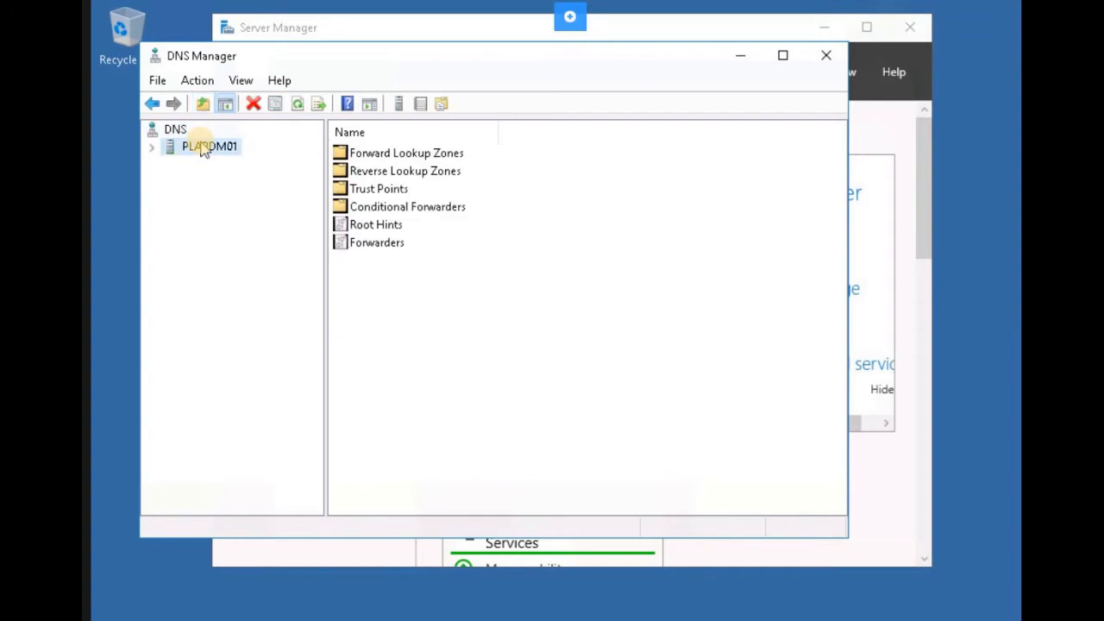
- Open the properties of the PLABDM01 DNS server and start editing its forwarders list
right_click(204, 146)
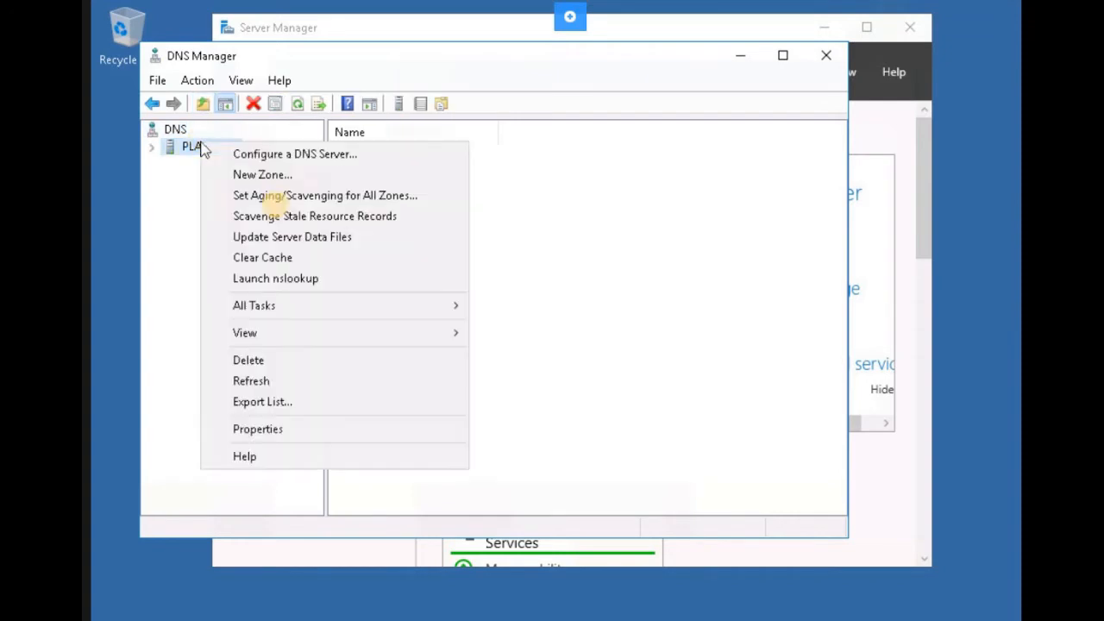
click(247, 433)
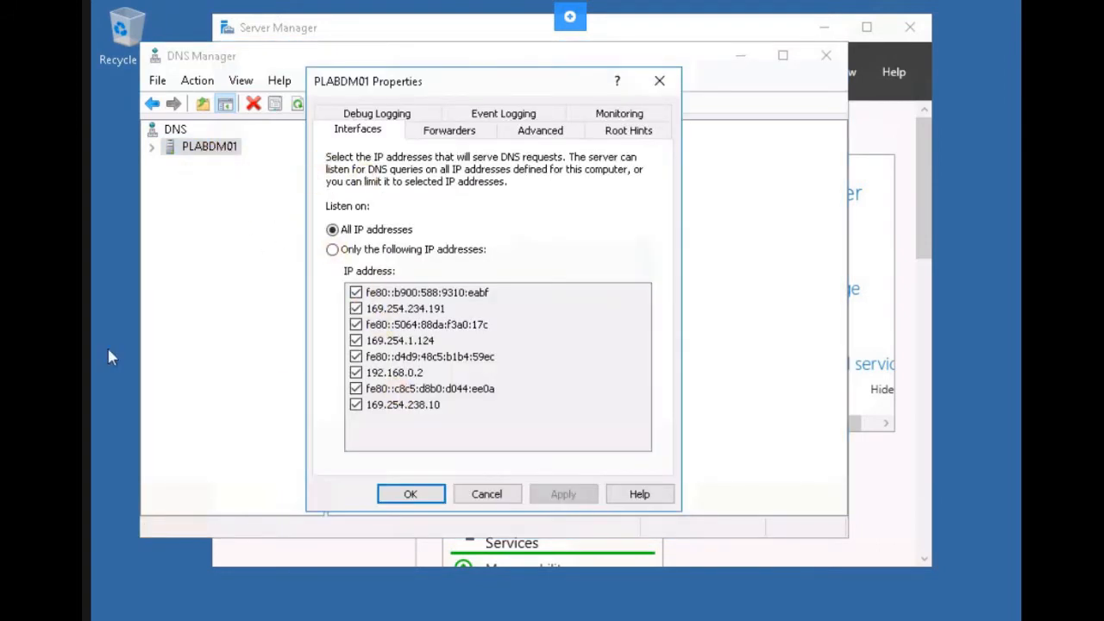
click(449, 131)
click(615, 383)
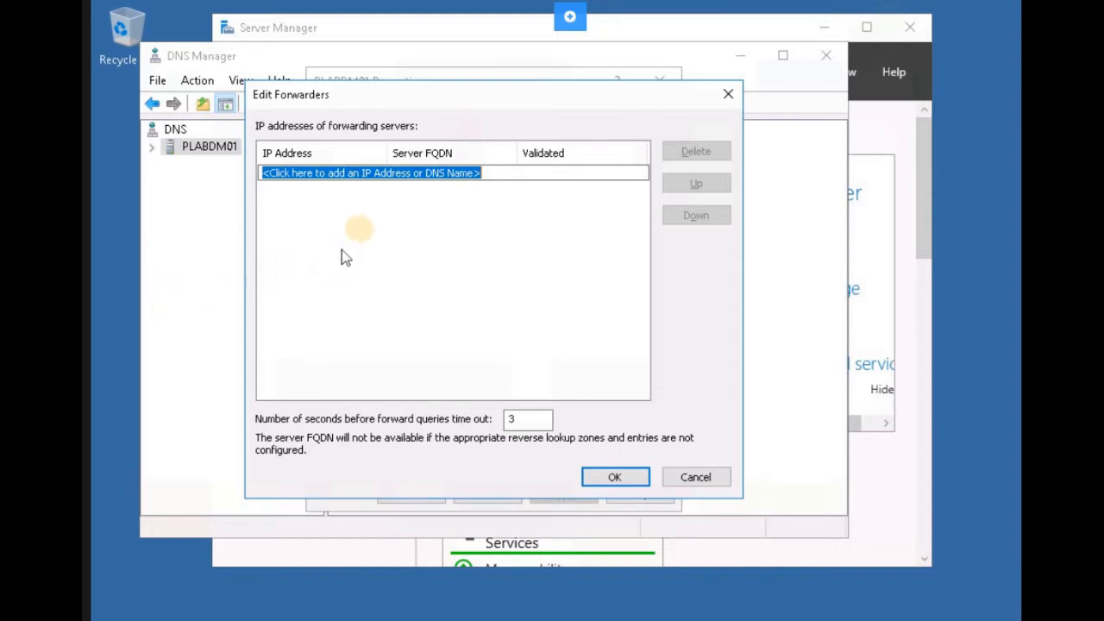
- Add 192.168.0.1 as a forwarding server and accept the forwarders list
click(493, 172)
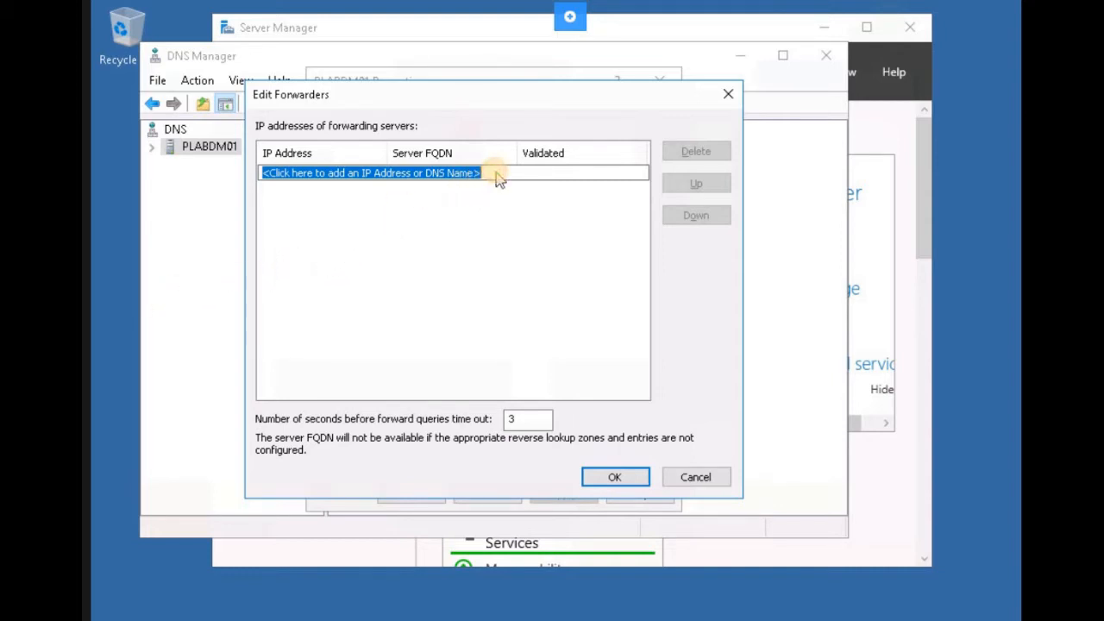
click(498, 171)
drag(497, 170, 91, 301)
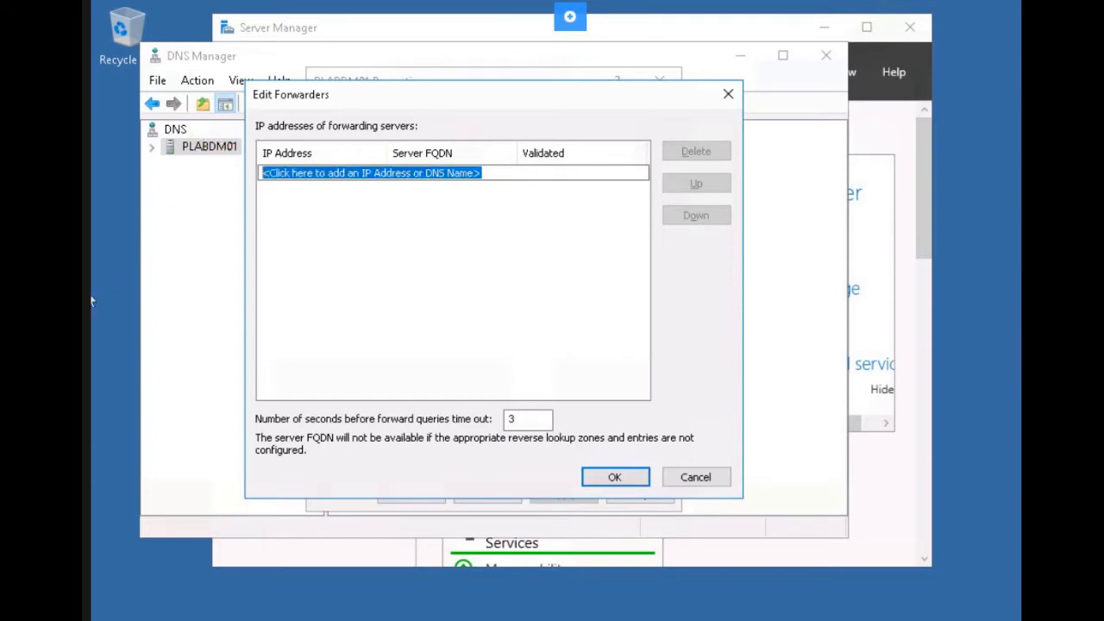
click(502, 173)
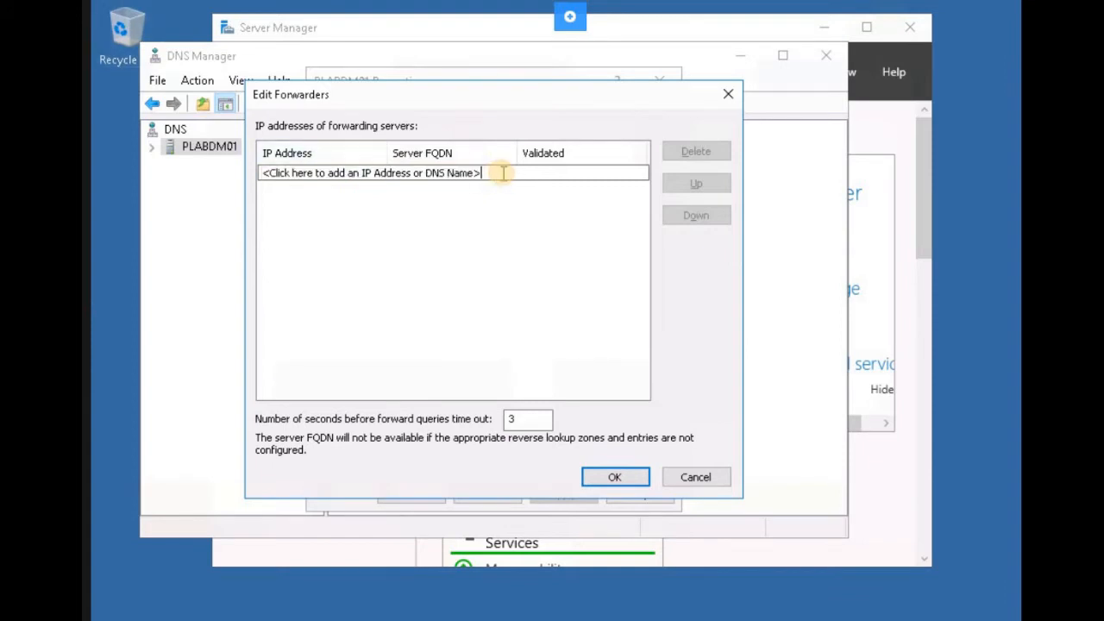
key(BackSpace)
key(BackSpace)
key(BackSpace)
key(BackSpace)
key(BackSpace)
key(BackSpace)
key(BackSpace)
key(BackSpace)
key(BackSpace)
key(BackSpace)
key(BackSpace)
key(BackSpace)
key(BackSpace)
key(BackSpace)
key(BackSpace)
key(BackSpace)
key(BackSpace)
key(BackSpace)
key(BackSpace)
key(BackSpace)
key(BackSpace)
key(BackSpace)
key(BackSpace)
key(BackSpace)
key(BackSpace)
key(BackSpace)
key(BackSpace)
key(BackSpace)
key(BackSpace)
key(BackSpace)
key(BackSpace)
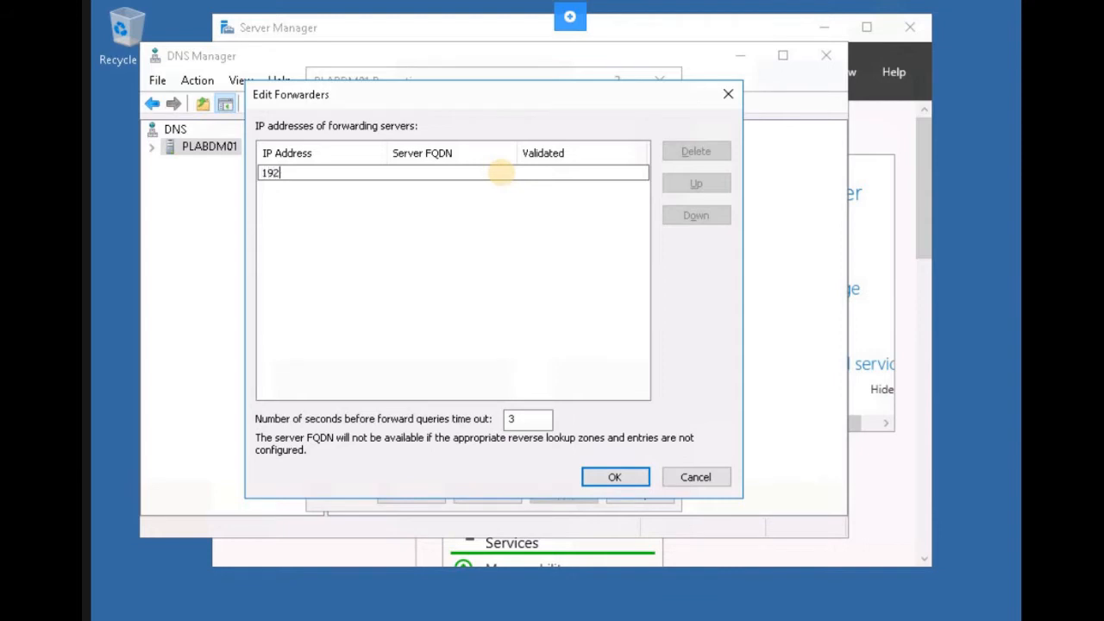
text(192.168.0.1)
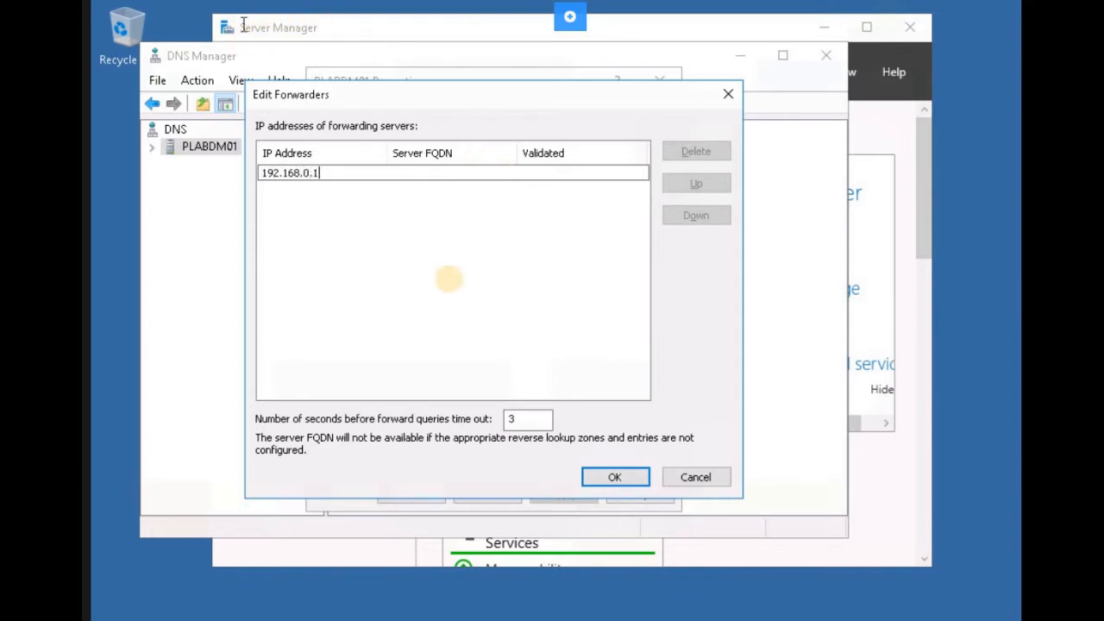
key(Return)
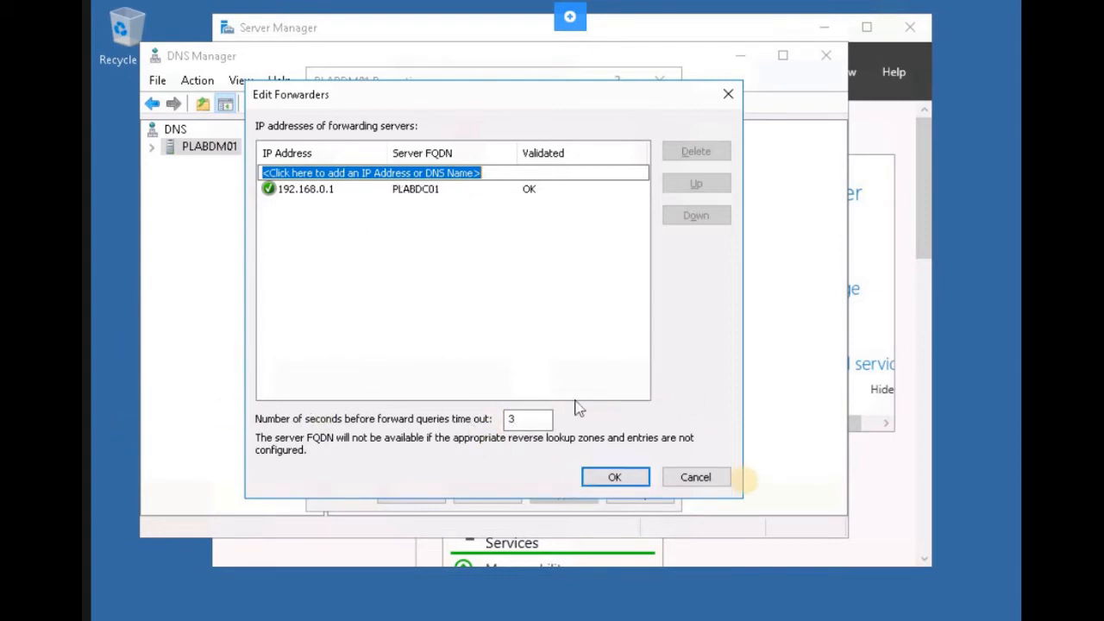
click(614, 480)
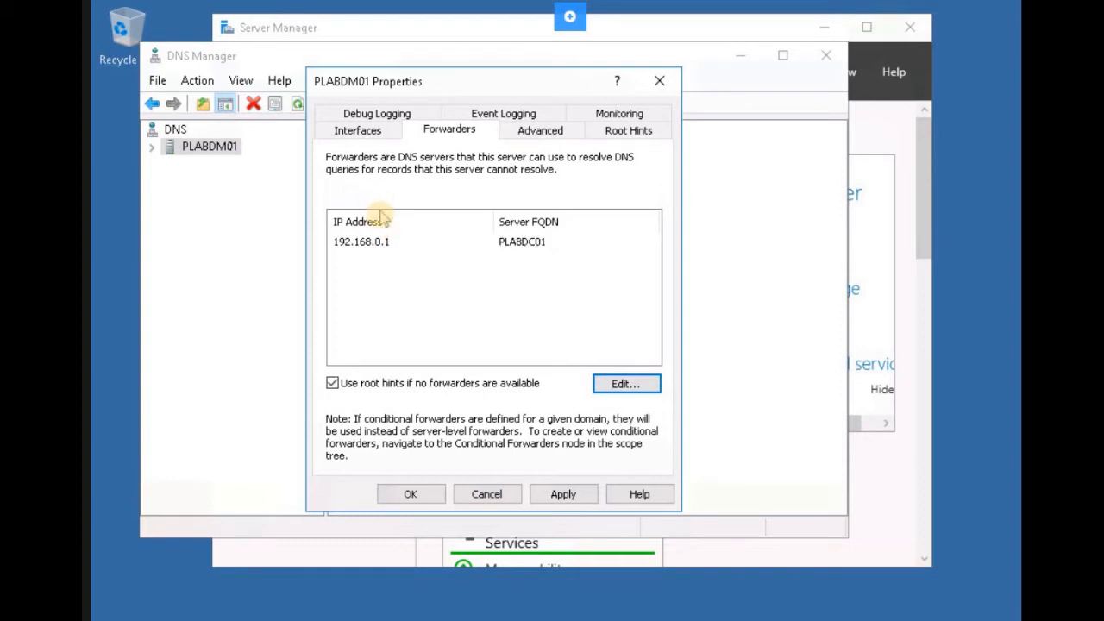
- Apply the new forwarder settings to the PLABDM01 DNS server
click(345, 246)
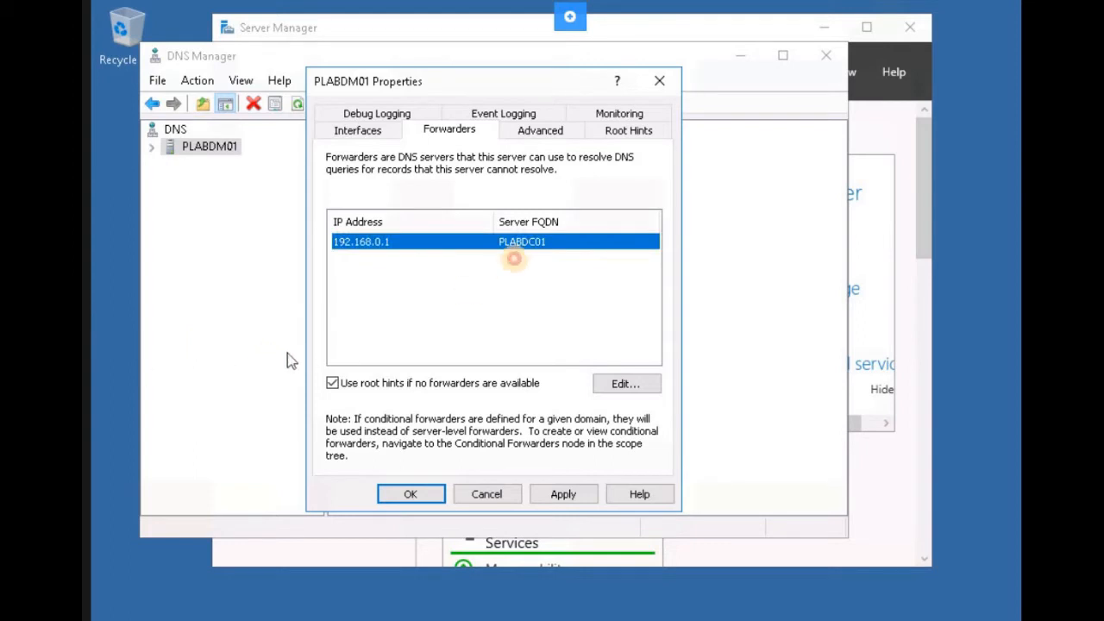
click(485, 296)
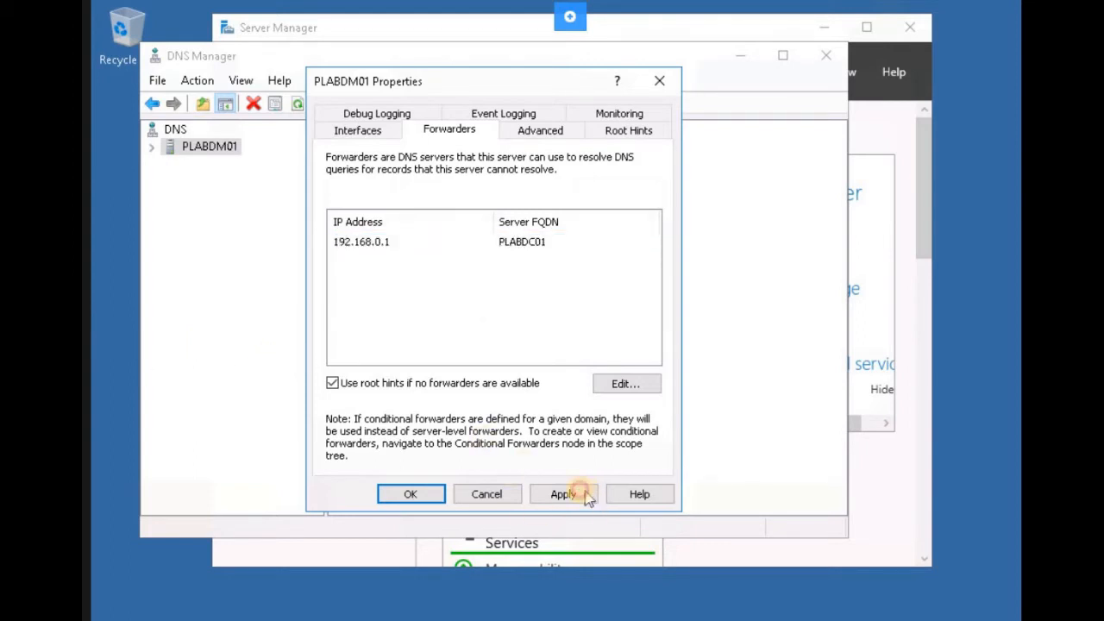
click(581, 496)
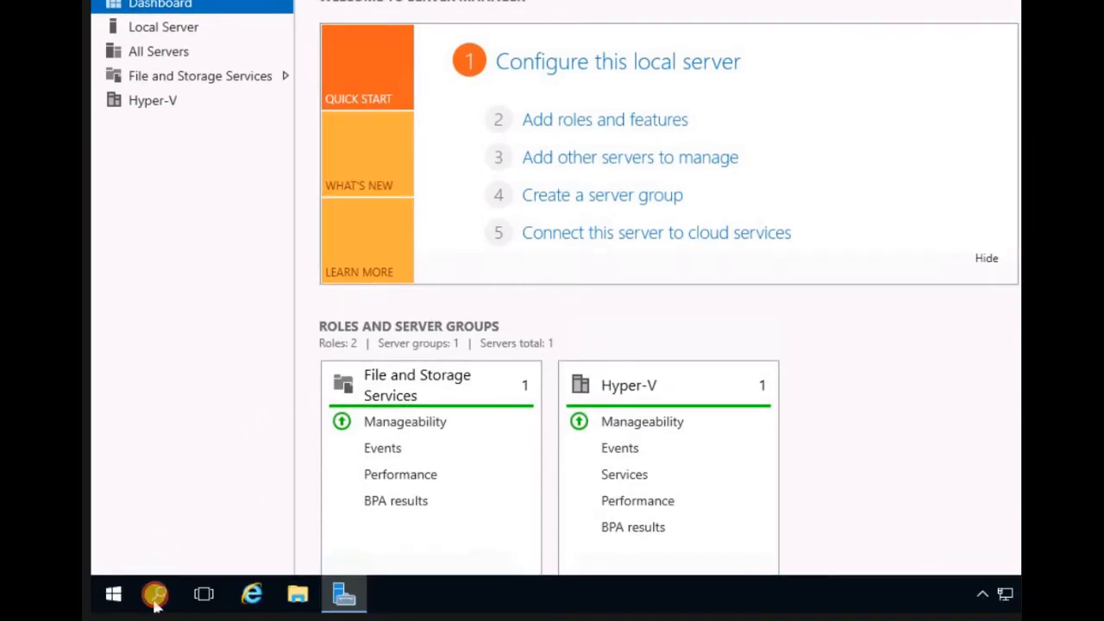
- Find Command Prompt in the Windows search and open it with administrator rights
click(158, 597)
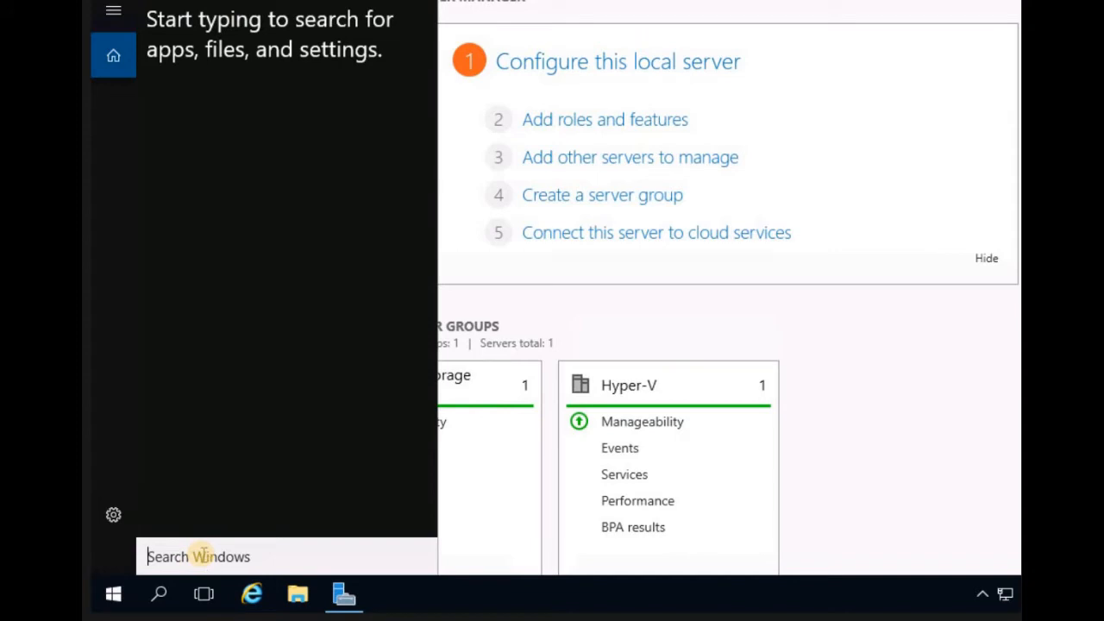
text(cmd)
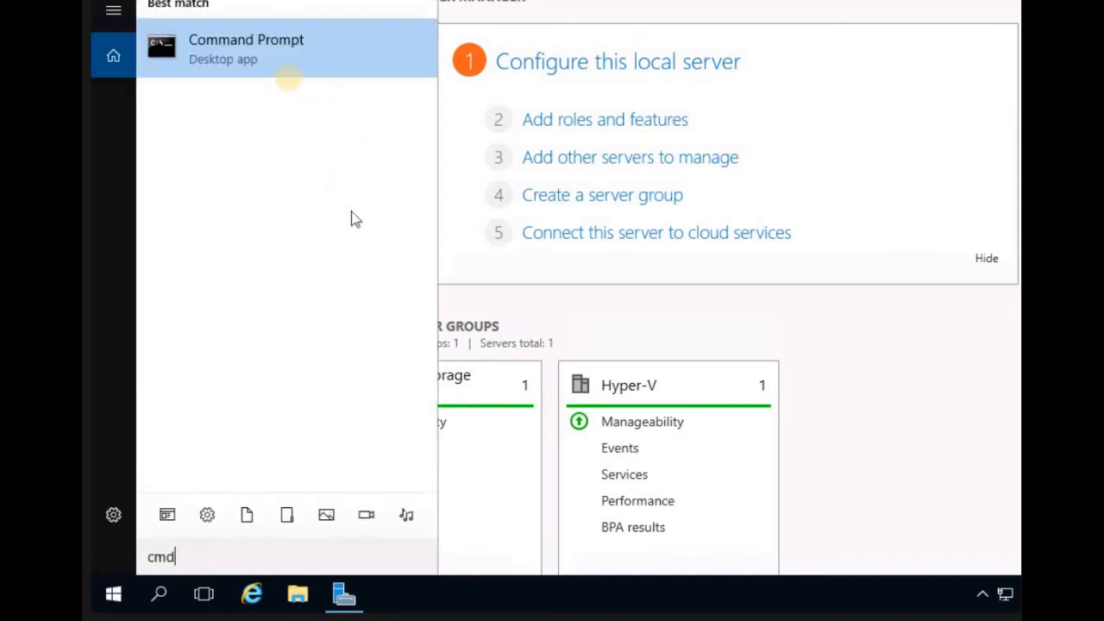
click(273, 73)
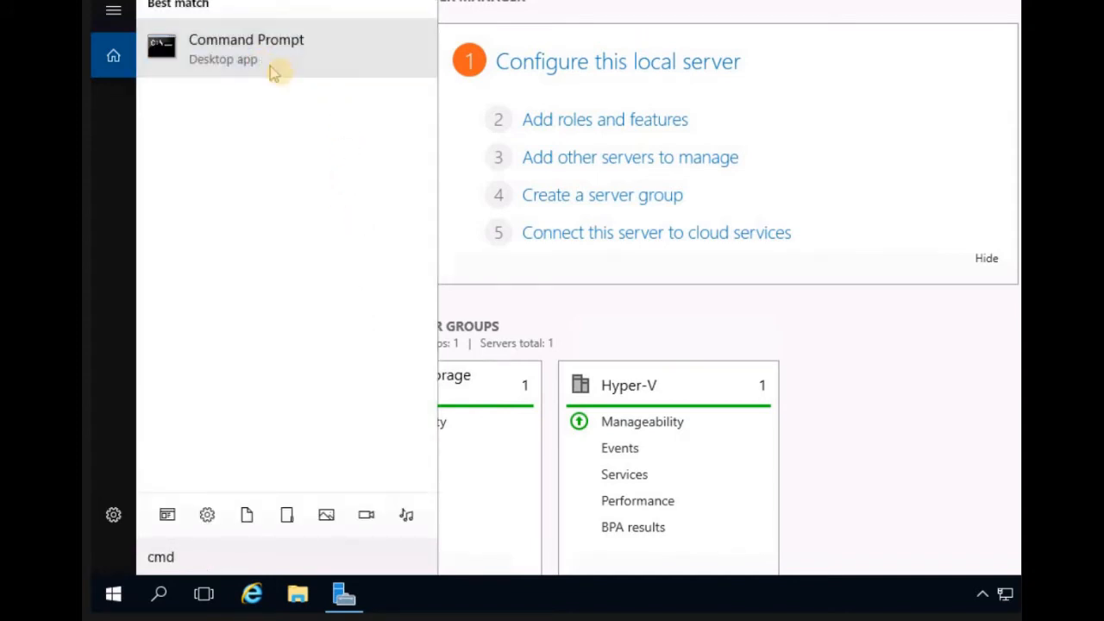
right_click(273, 74)
click(287, 81)
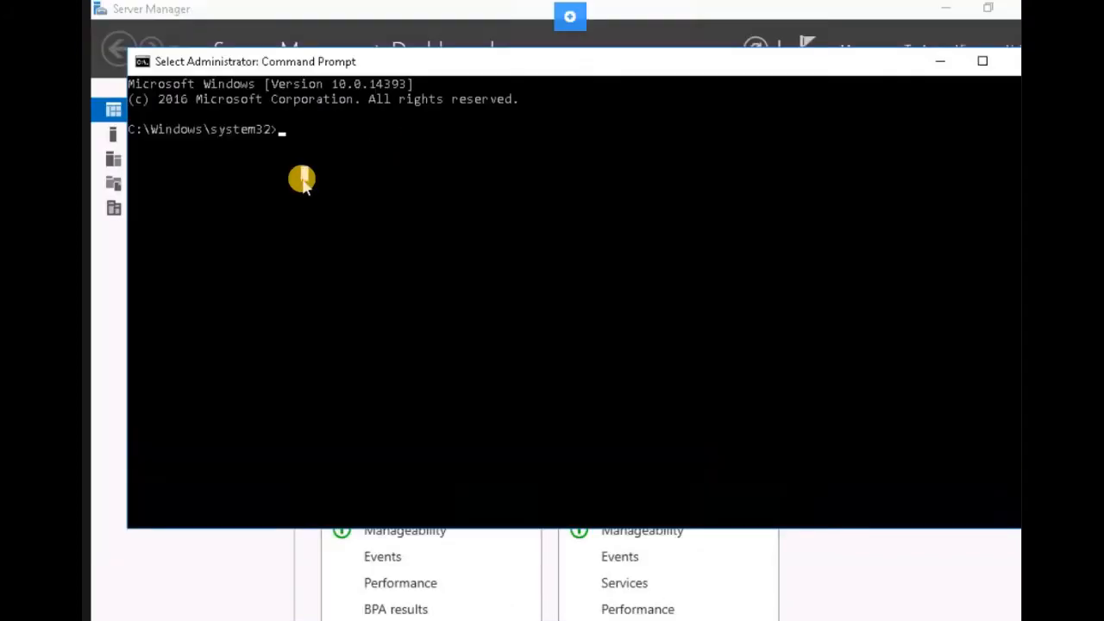
- Run "runas /user:practicelabs\administrator powershell.exe" and enter the account password to start PowerShell under that account
text(r)
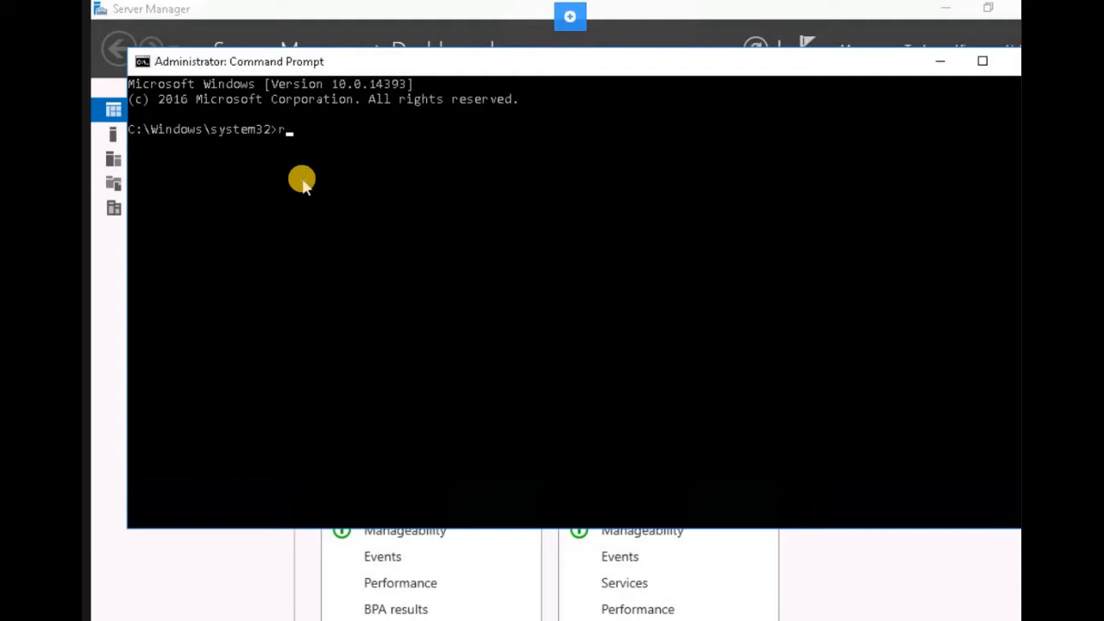
text(unas /user)
text(:practicelab)
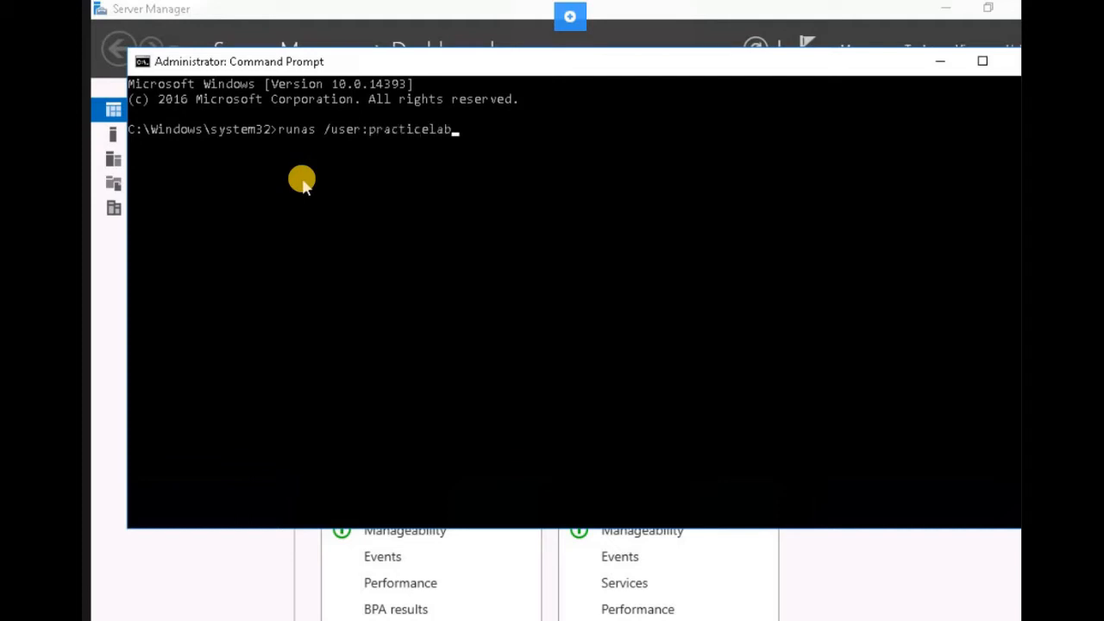
text(s\administrator power)
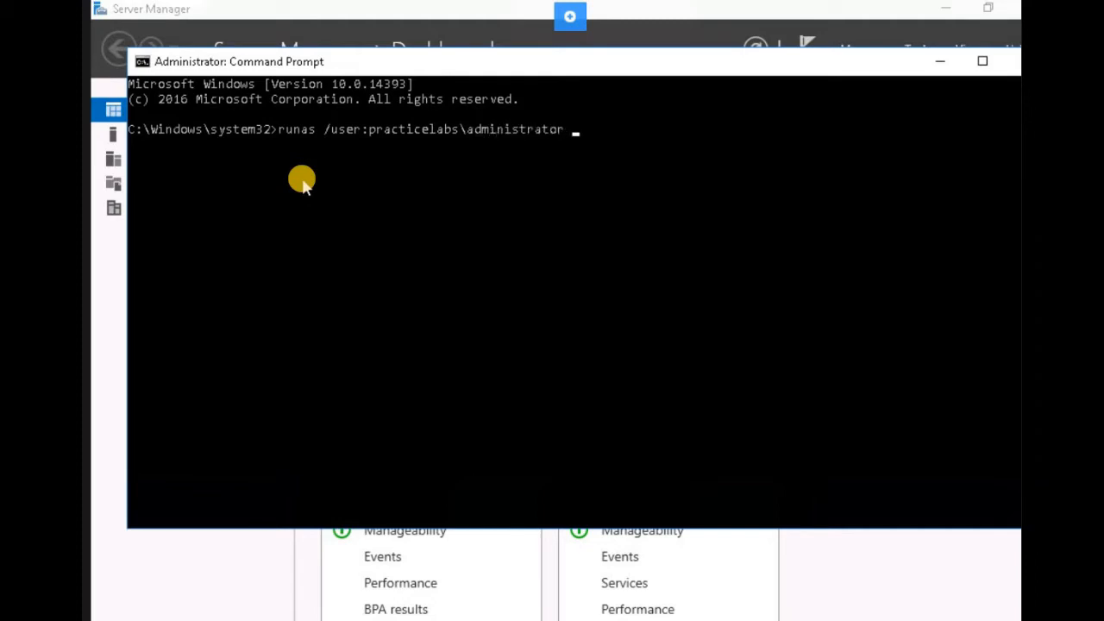
text(shell.exe)
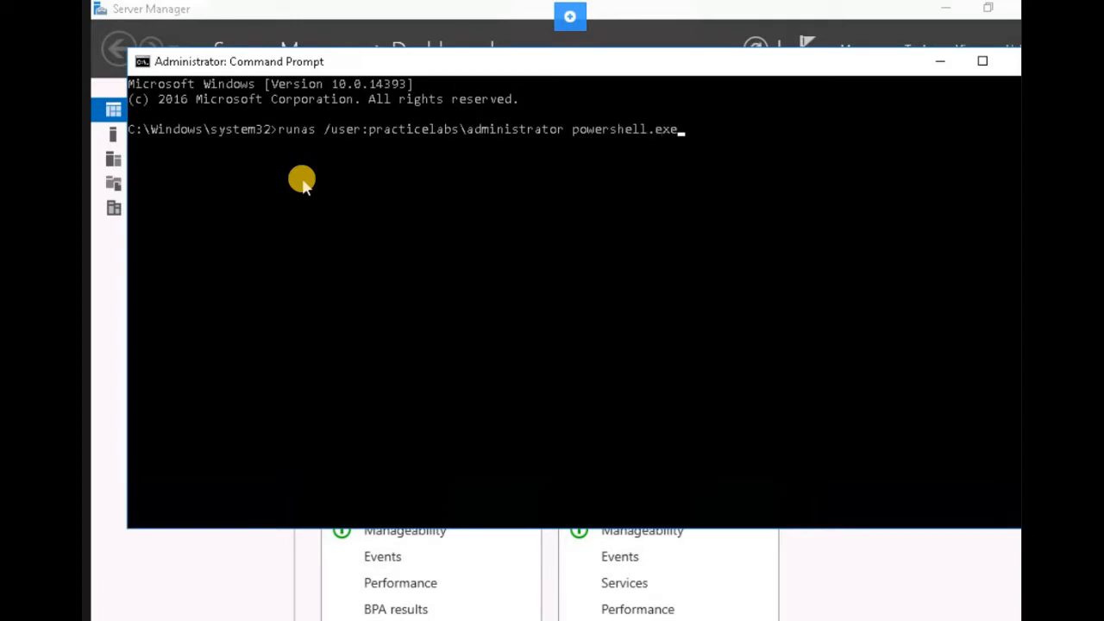
key(Return)
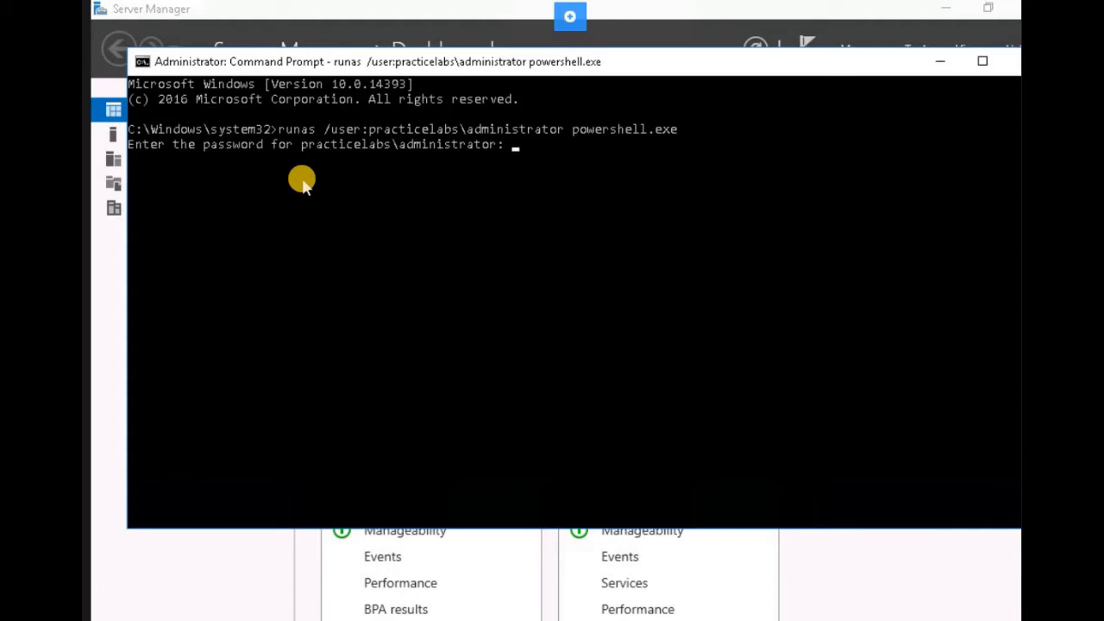
key(Return)
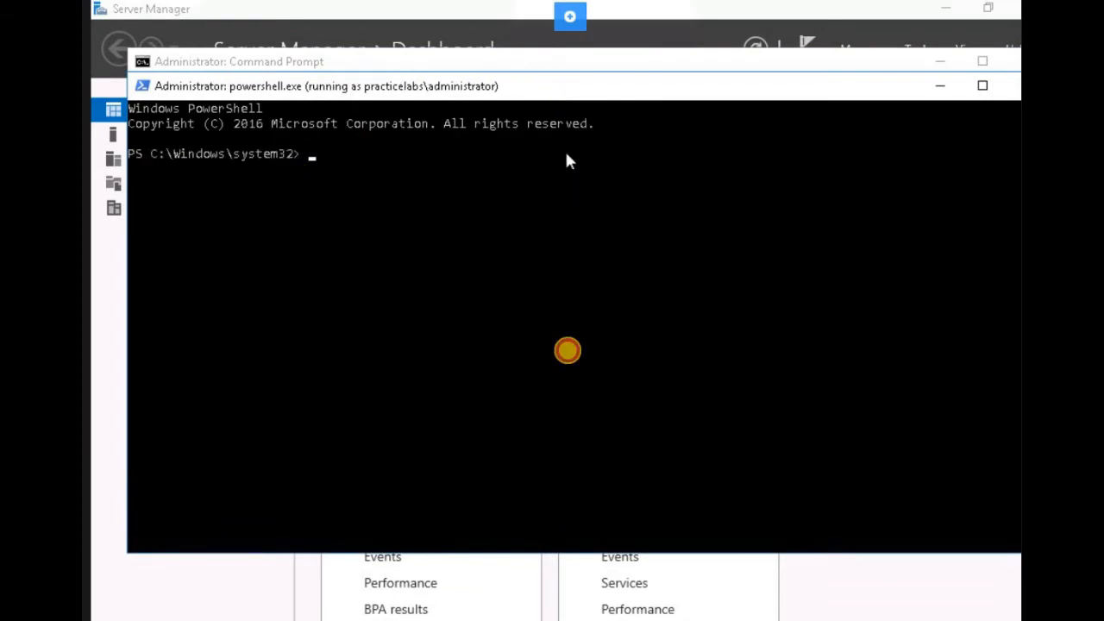
- Reposition the new PowerShell window and run "Add-WindowsFeature AD-Domain-Services -IncludeManagementTools" in it
drag(560, 327, 124, 344)
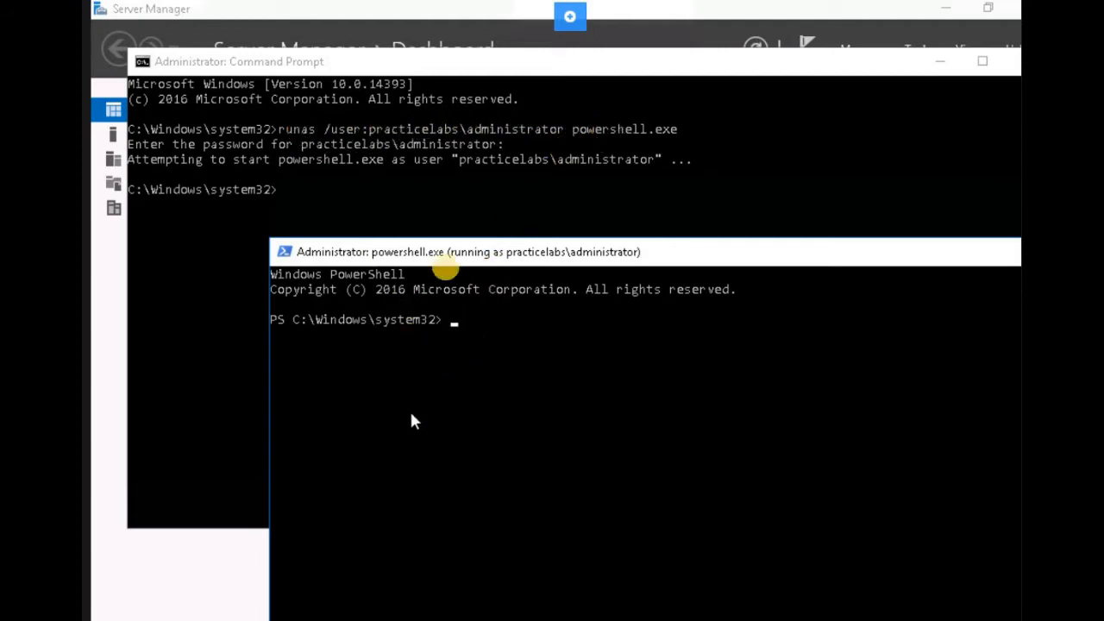
drag(456, 262, 414, 235)
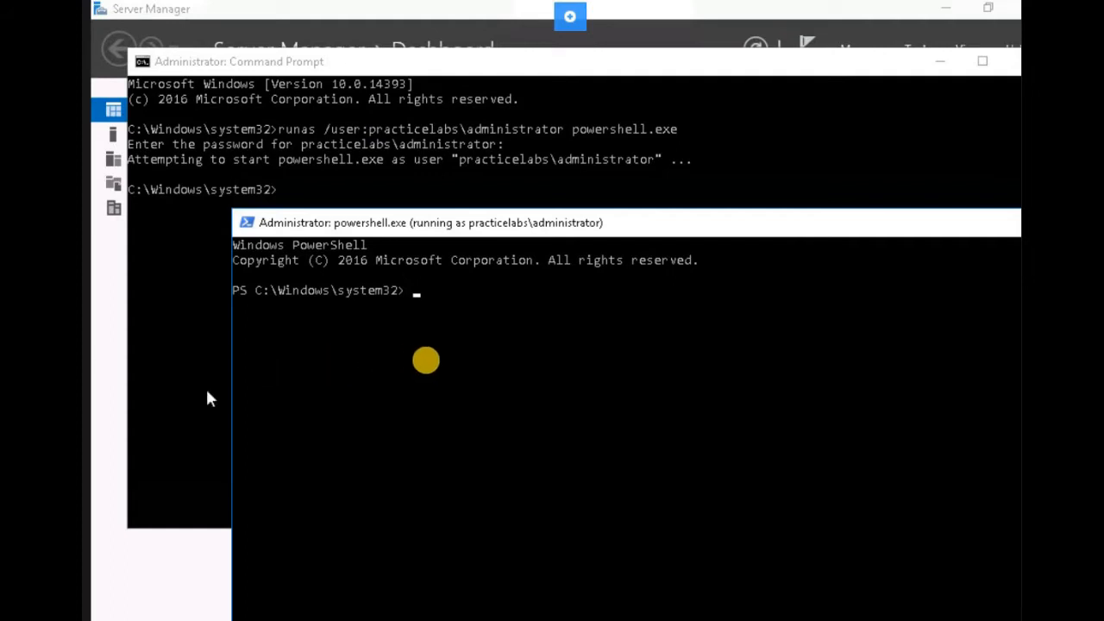
click(469, 332)
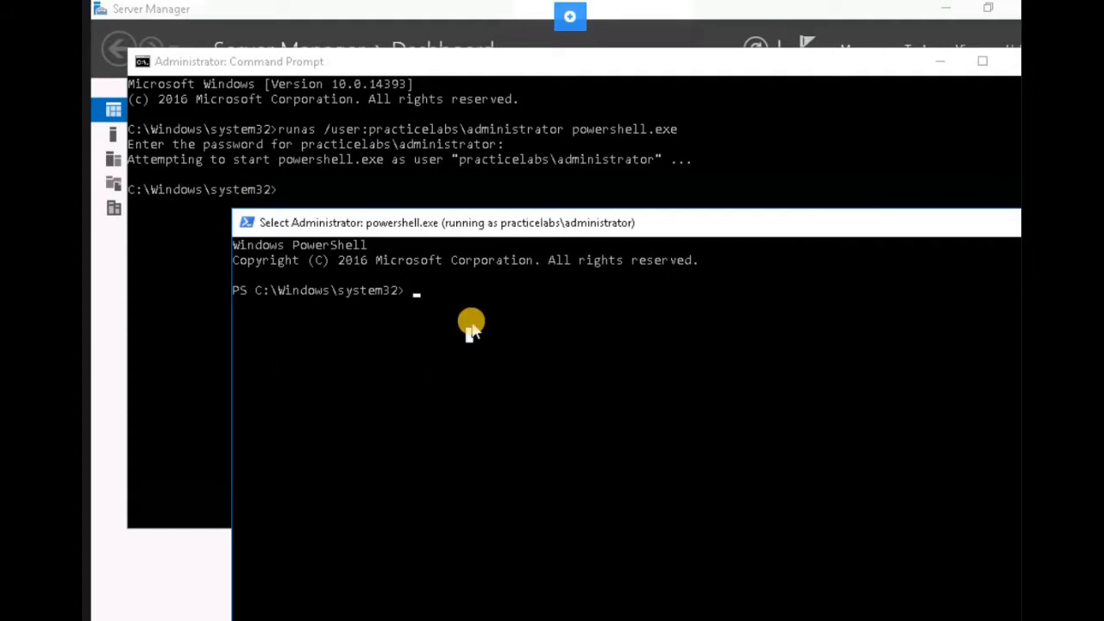
text(Add-)
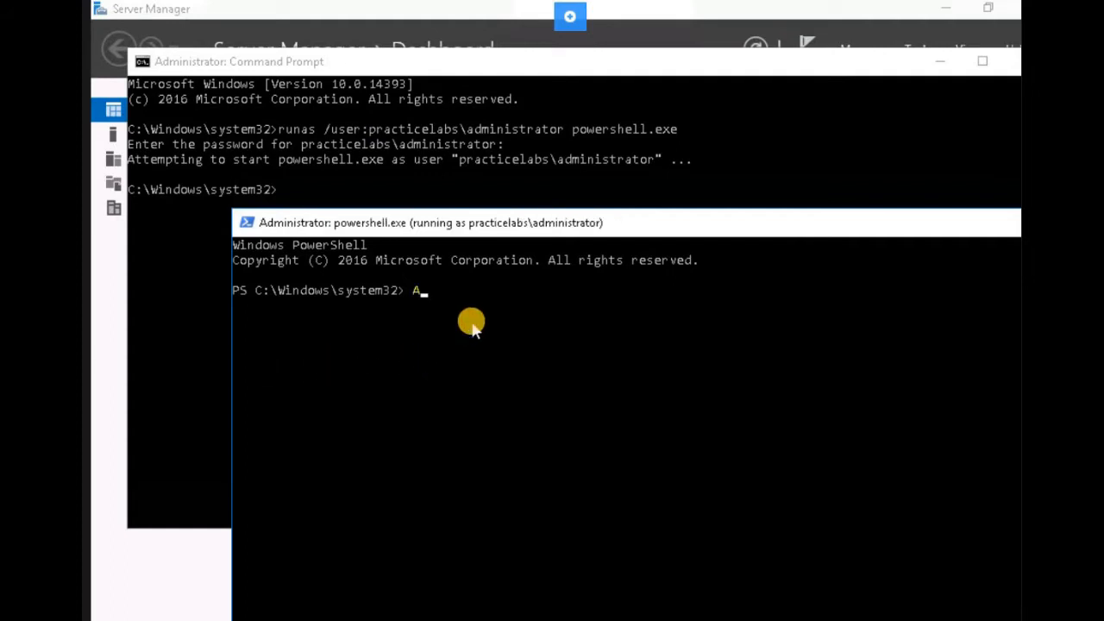
text(WindowsFeature )
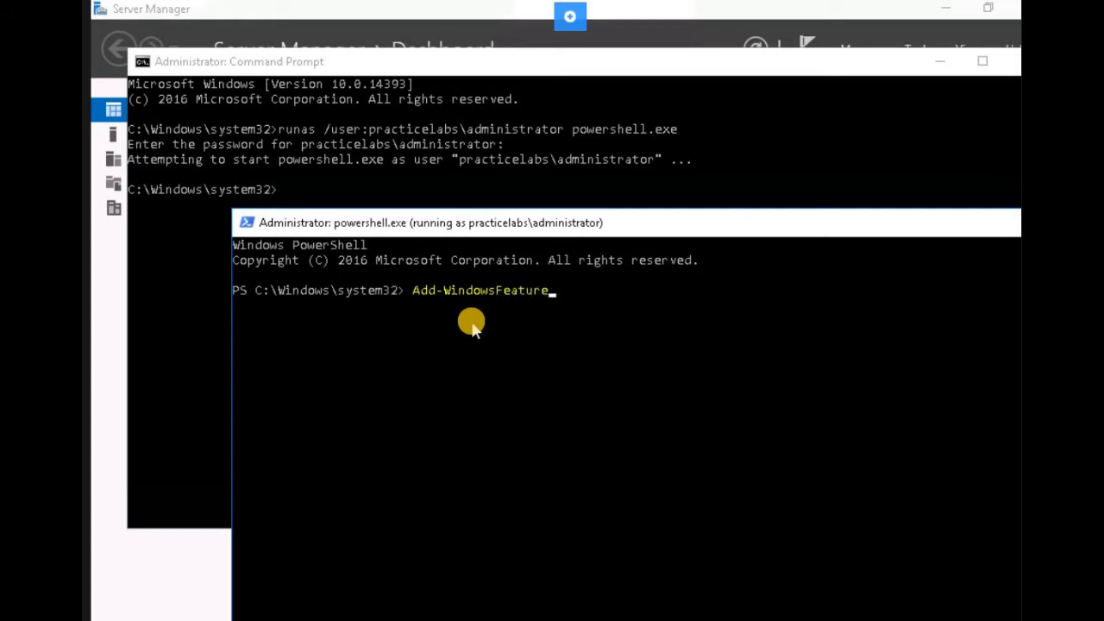
text(Ad-D)
key(BackSpace)
key(BackSpace)
key(BackSpace)
text(D-Domain-Services)
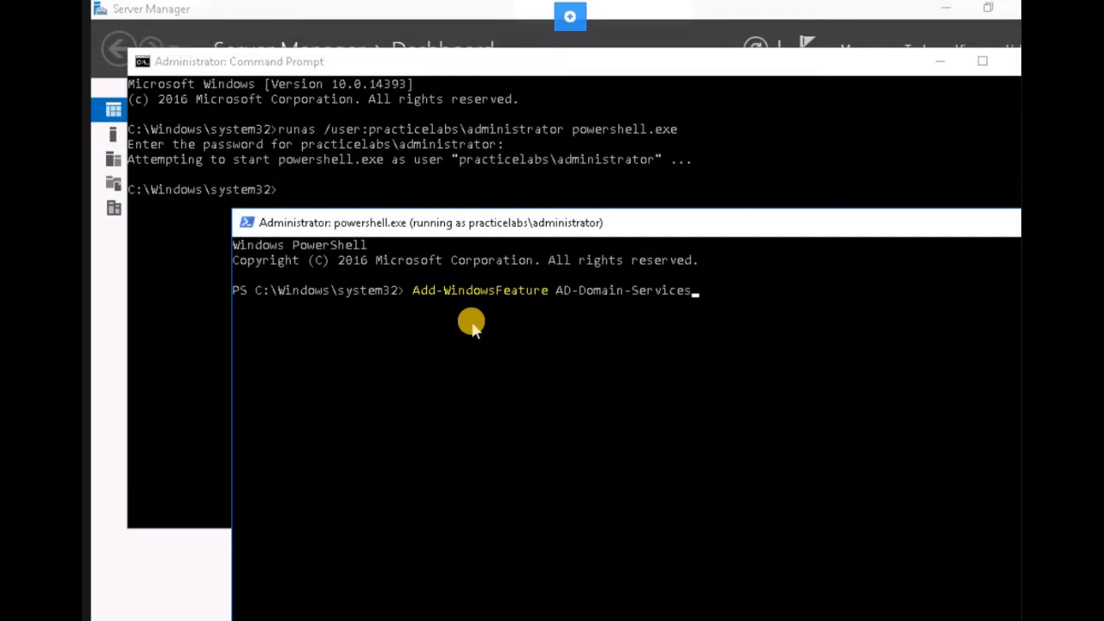
text( -IncludeManageent)
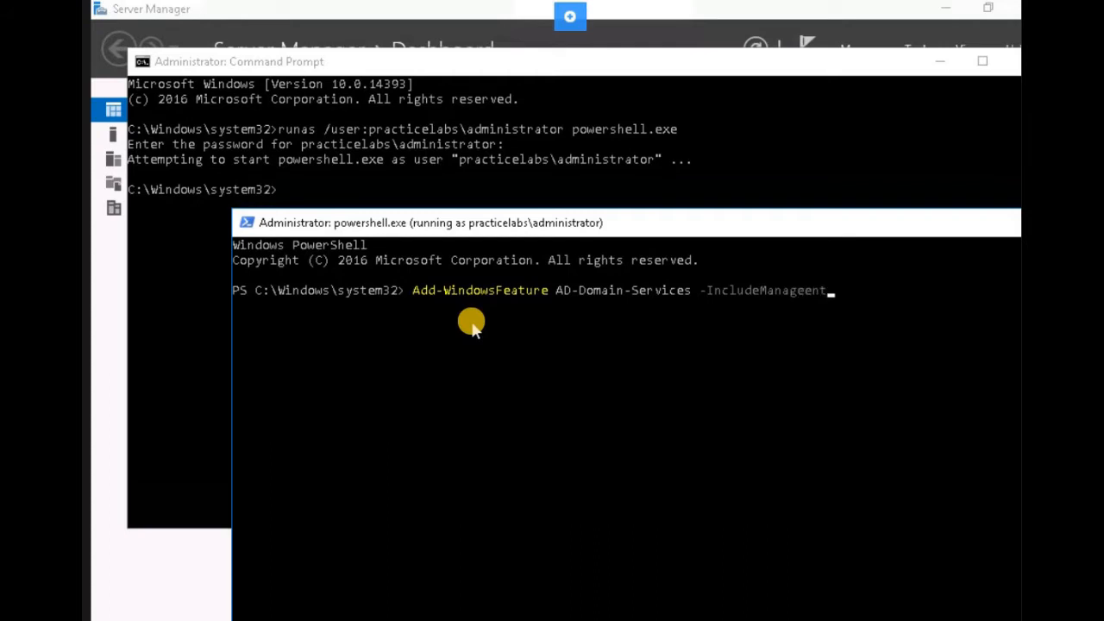
key(BackSpace)
key(BackSpace)
key(BackSpace)
key(BackSpace)
text(ementTools)
key(Return)
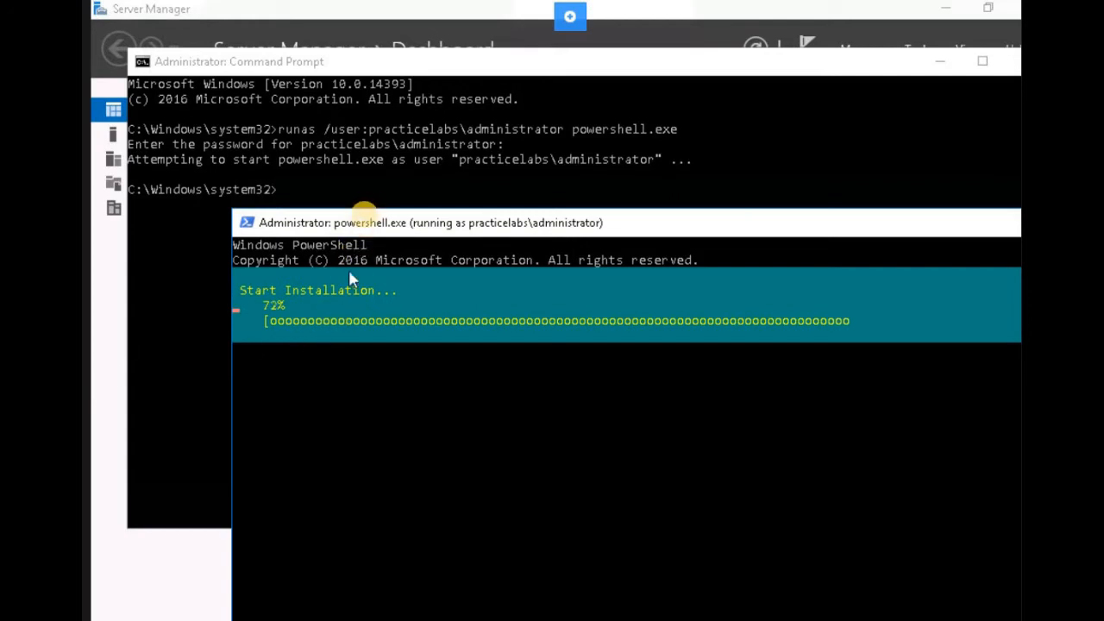
- Reposition the PowerShell window, then try to promote the server with "Install-ADDSDomainControler -DomainName PRACTICELABS.COM"
drag(327, 221, 284, 201)
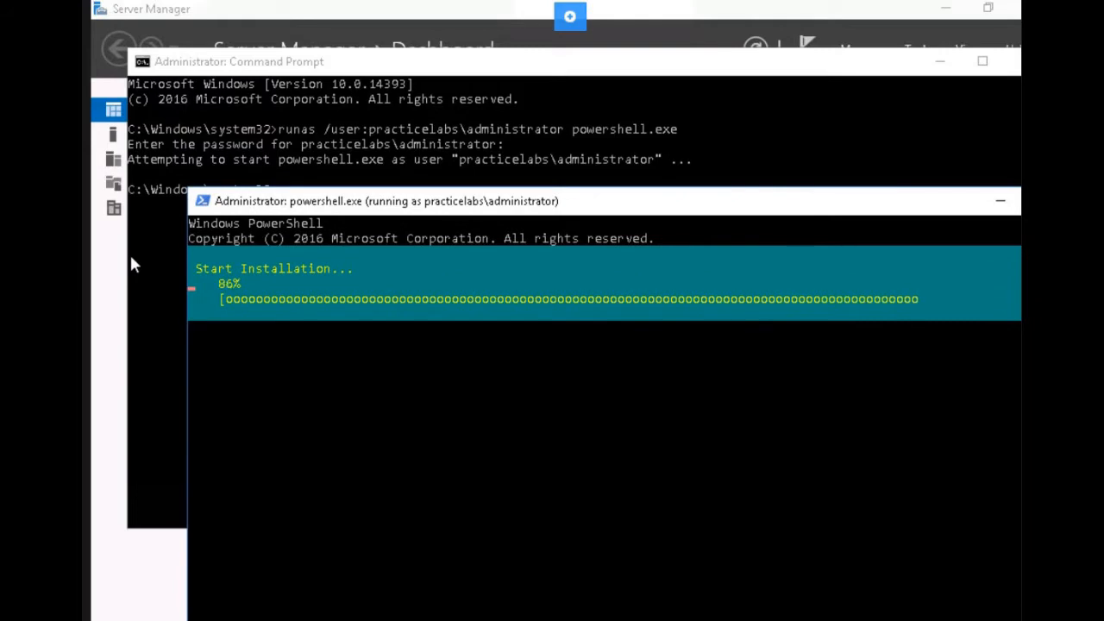
click(357, 202)
drag(361, 209, 342, 187)
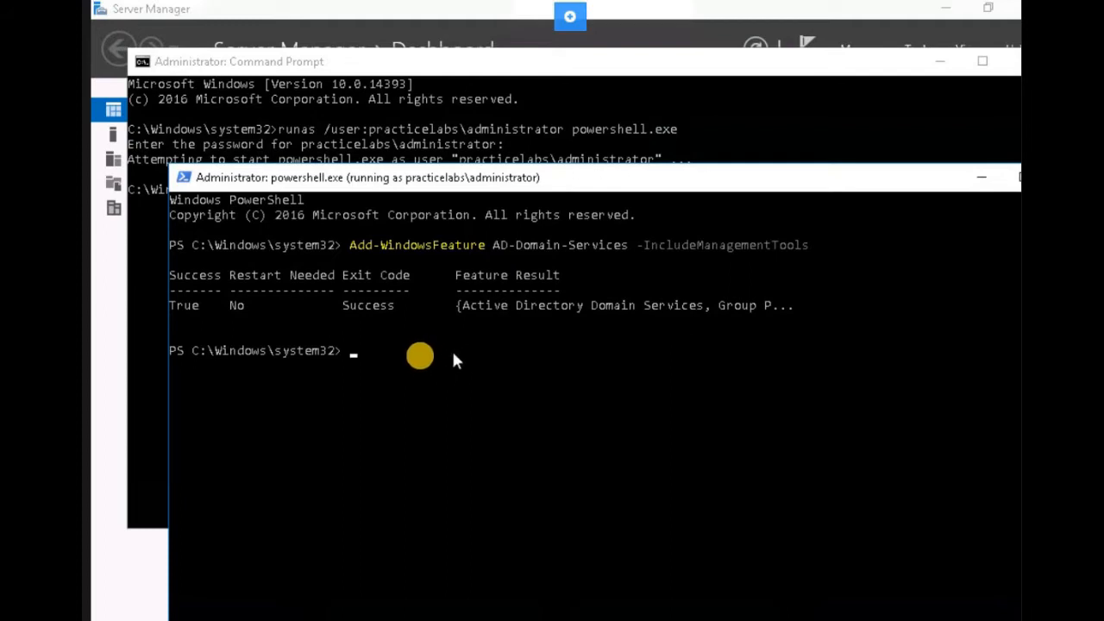
click(421, 360)
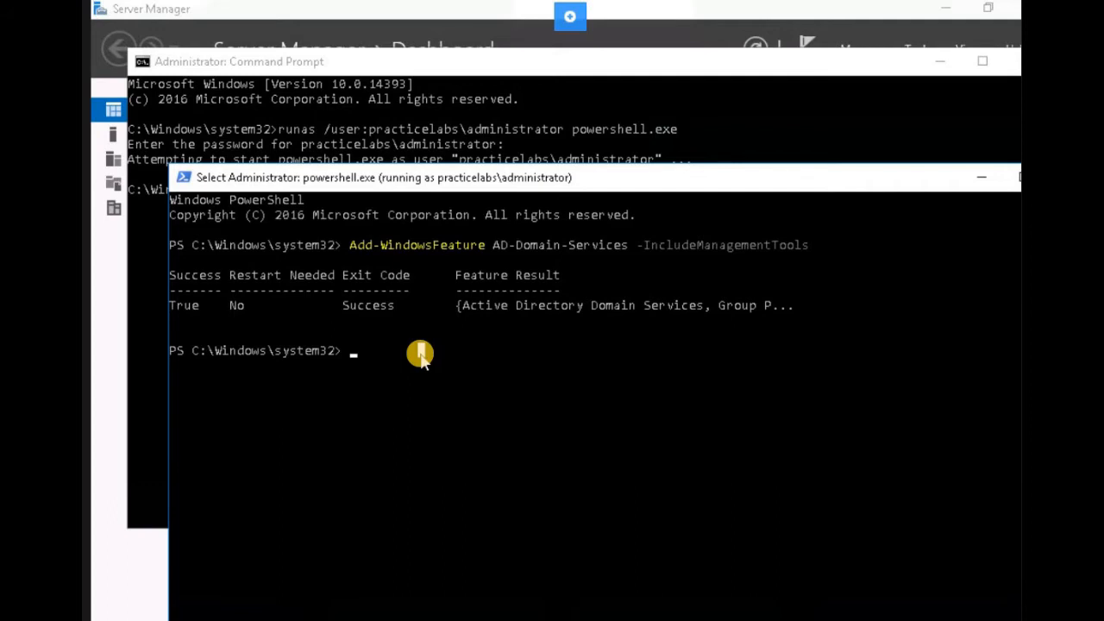
text(Install-)
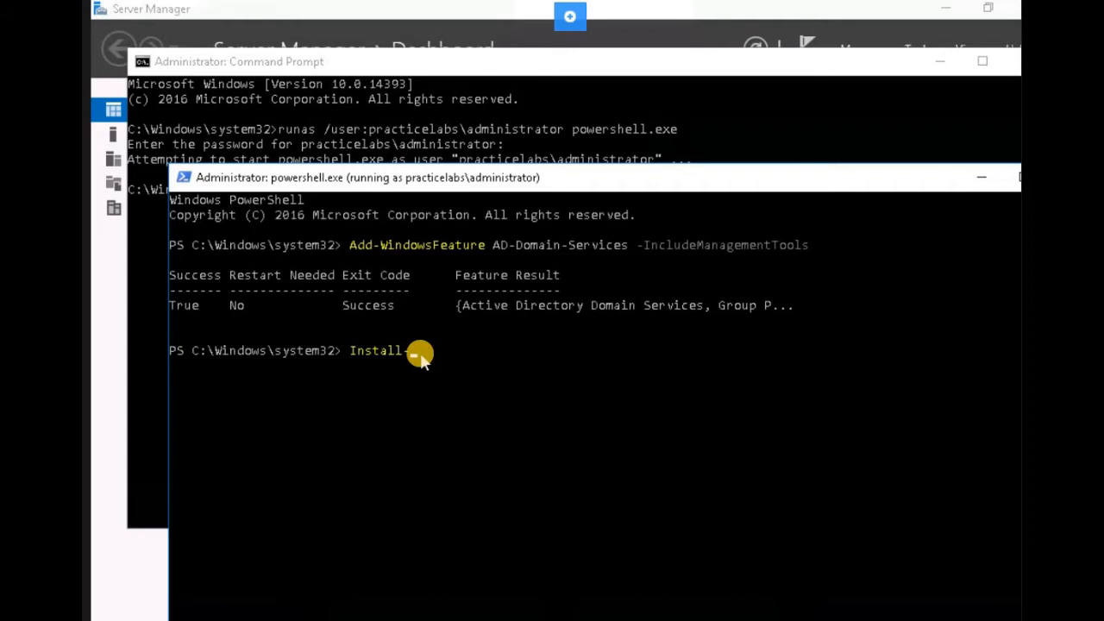
text(Ad)
text(DS)
text(DomainC)
text(ontrol)
text(er)
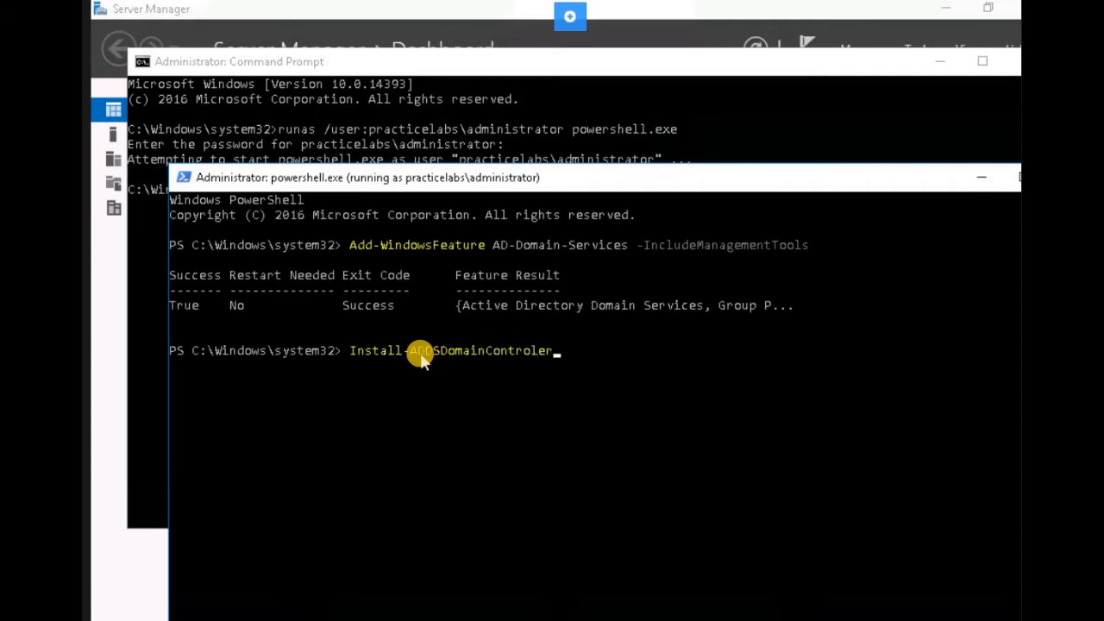
text( -DomainName Prac)
key(BackSpace)
key(BackSpace)
key(BackSpace)
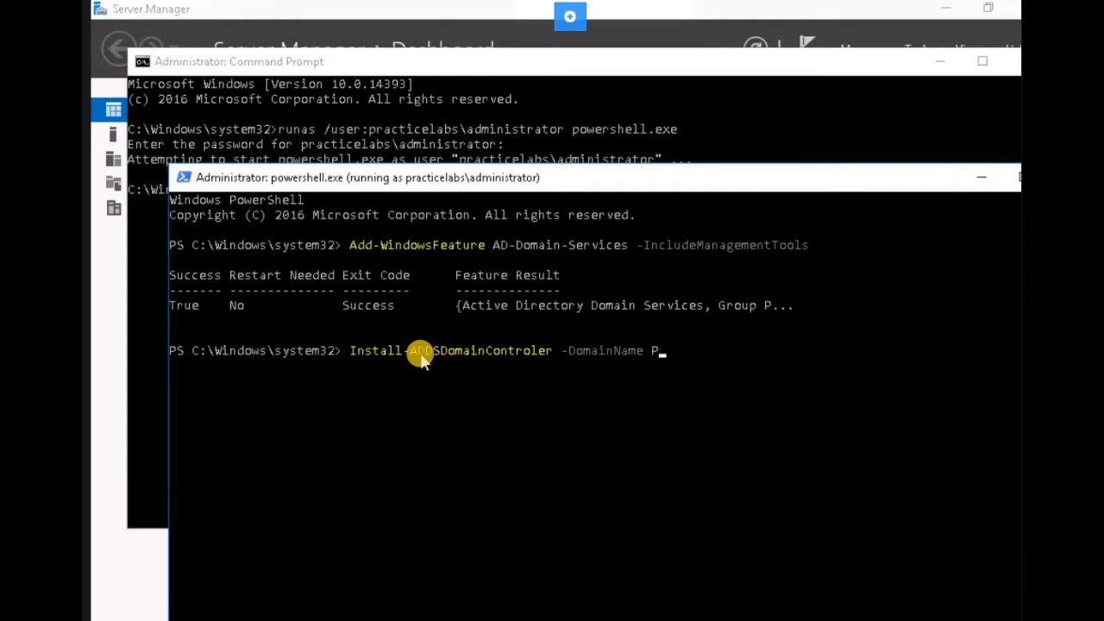
text(RACTICELABS.COM)
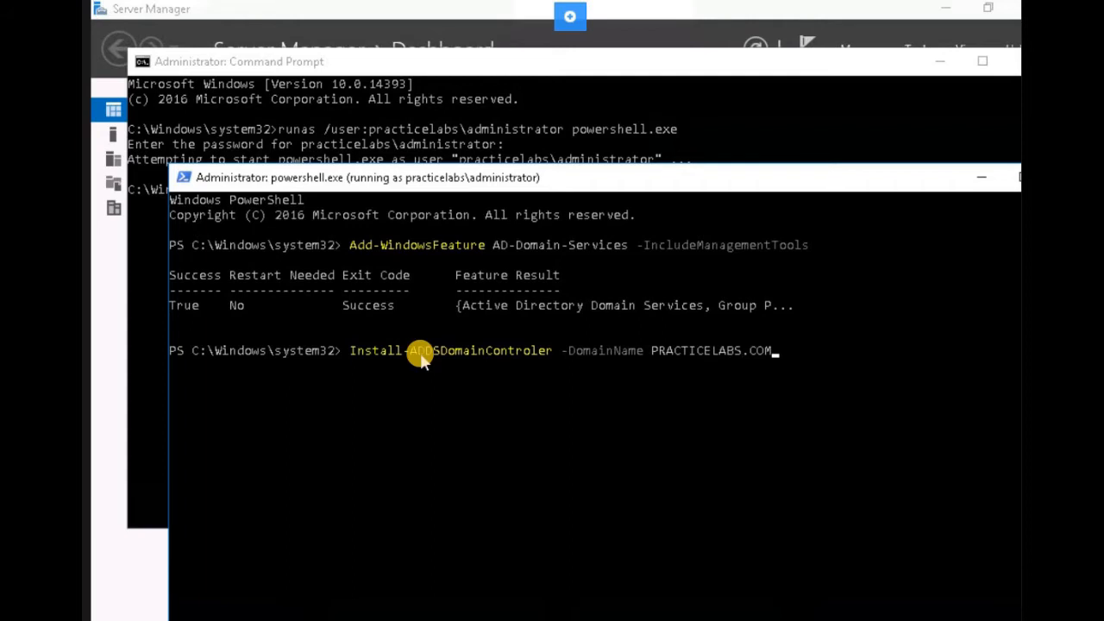
key(Return)
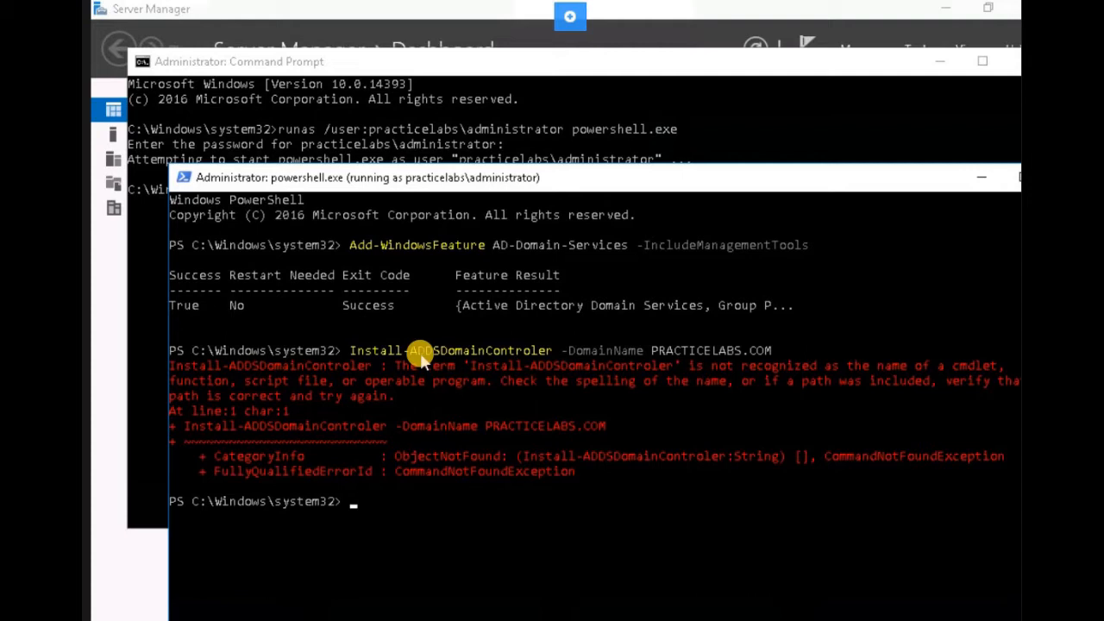
- Recall the last command, correct the cmdlet name to Install-ADDSDomainController, and run it for the domain PRACTICELABS.COM
key(Up)
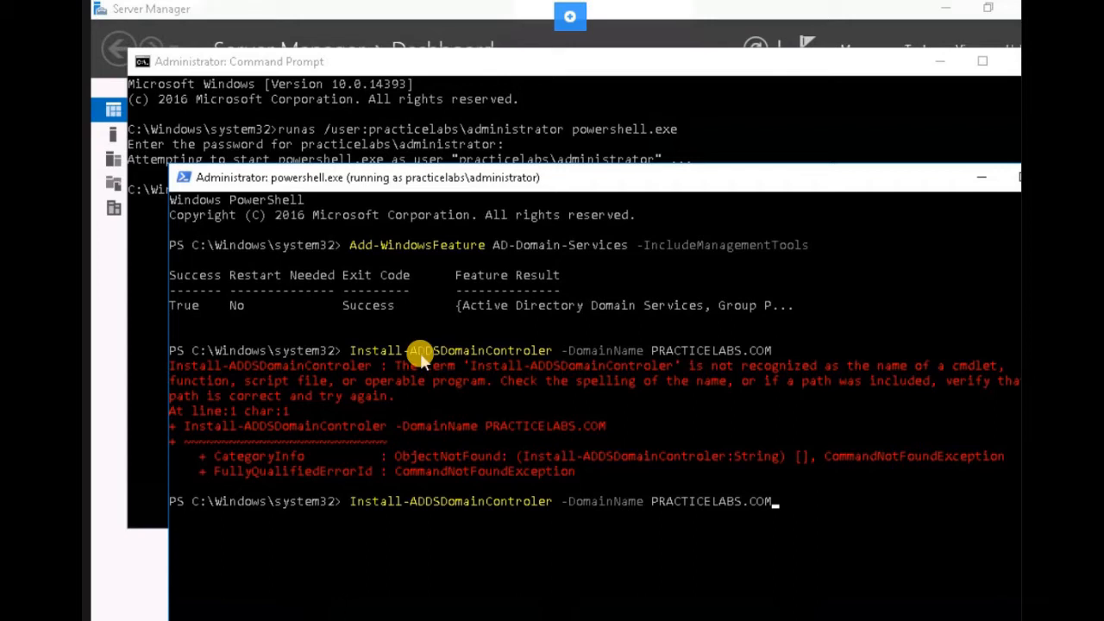
key(Left)
key(Left)
key(Left)
key(Left)
key(Left)
key(Left)
key(Left)
key(Left)
key(Left)
key(Left)
key(Left)
key(Left)
key(Left)
key(Left)
key(Left)
key(Left)
key(Left)
key(Left)
key(Left)
key(Left)
key(Left)
key(Left)
key(Left)
key(Left)
key(Left)
key(Left)
key(Left)
key(Left)
key(Left)
key(Left)
key(Left)
key(Left)
key(Left)
key(Right)
text(l)
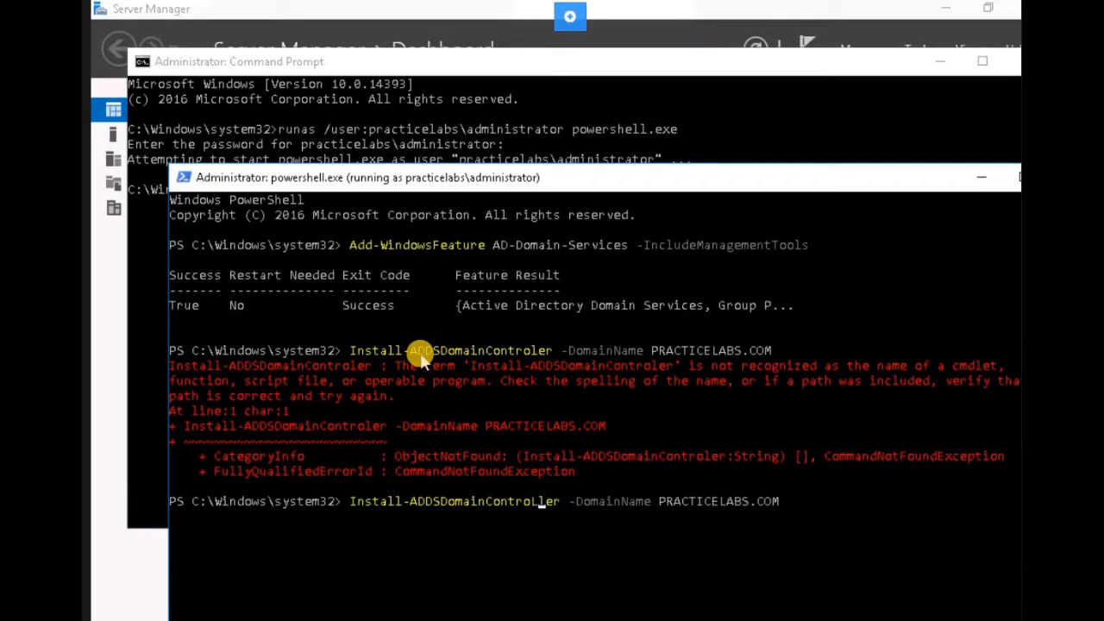
key(Right)
key(BackSpace)
key(BackSpace)
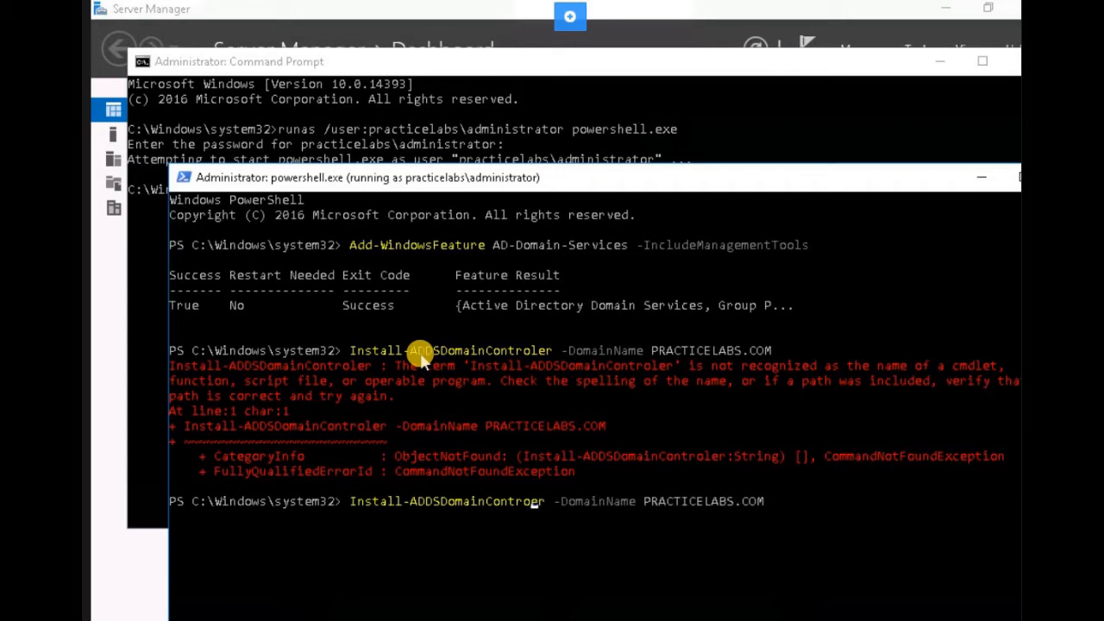
text(ll)
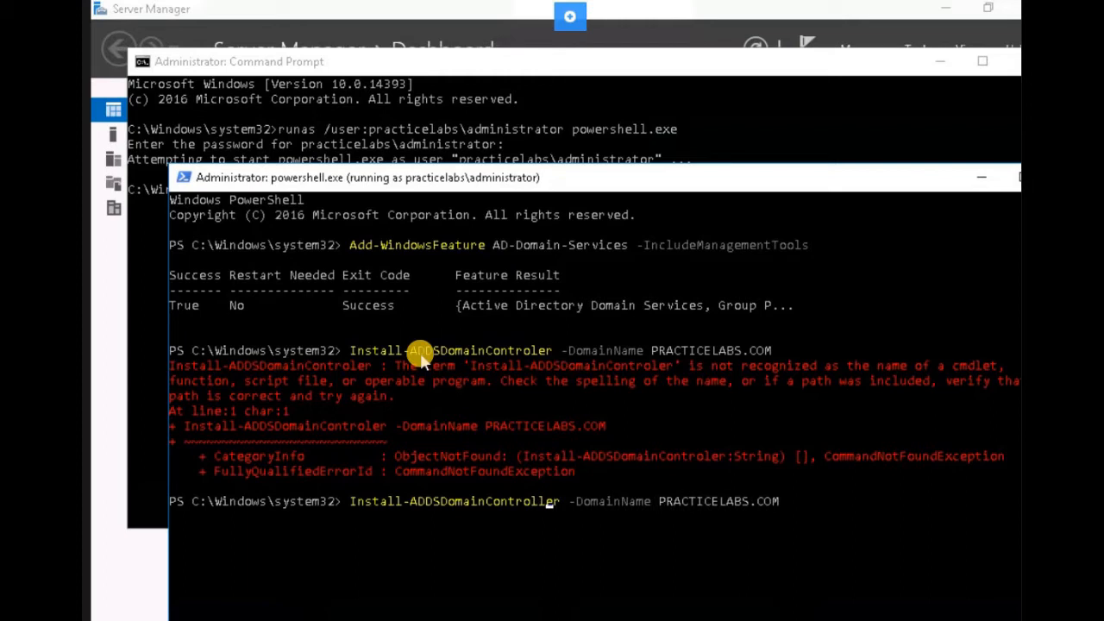
key(Right)
key(Right)
key(Right)
key(Right)
key(Right)
key(Right)
key(Right)
key(Right)
key(Right)
key(Right)
key(Right)
key(Right)
key(Right)
key(Right)
key(Right)
key(Right)
key(Right)
key(Right)
key(Return)
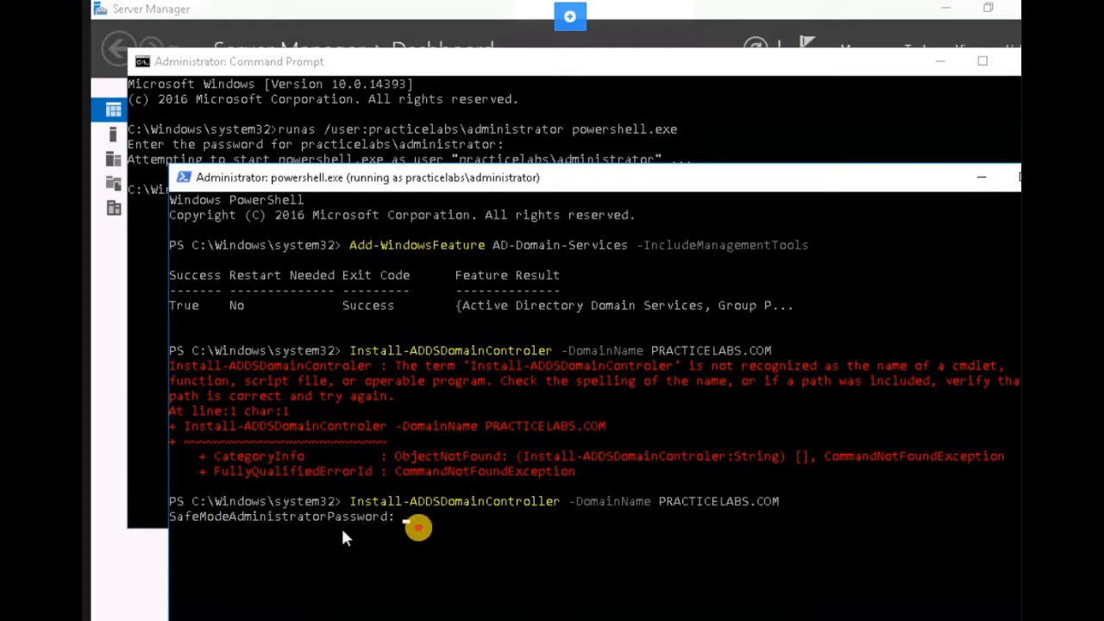
- Enter the safe mode administrator password for the new domain controller and confirm it
click(415, 527)
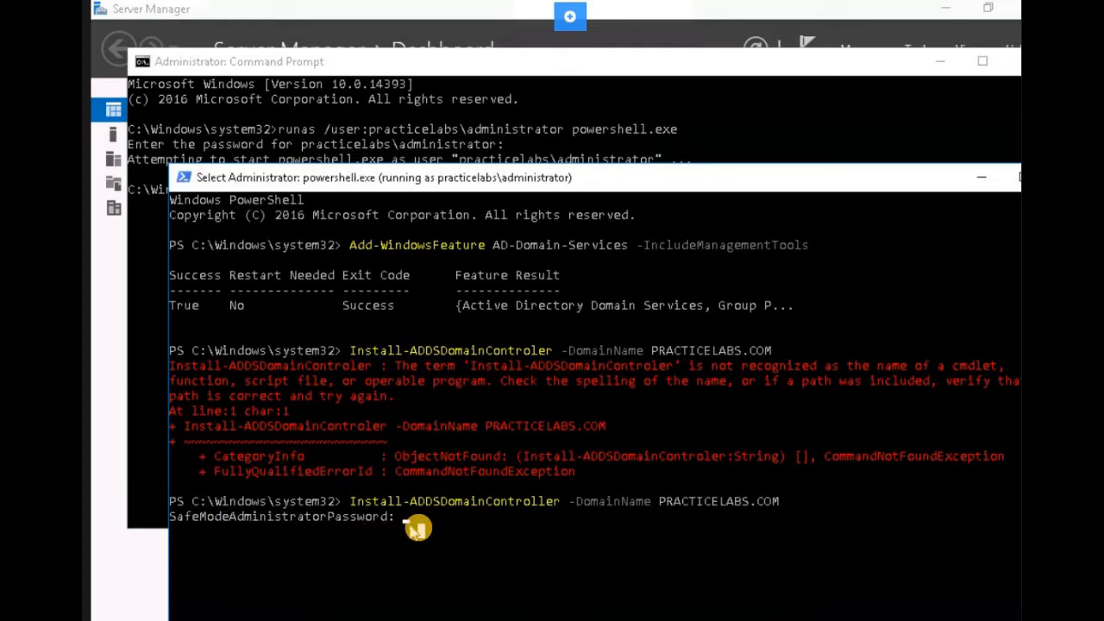
text(*****)
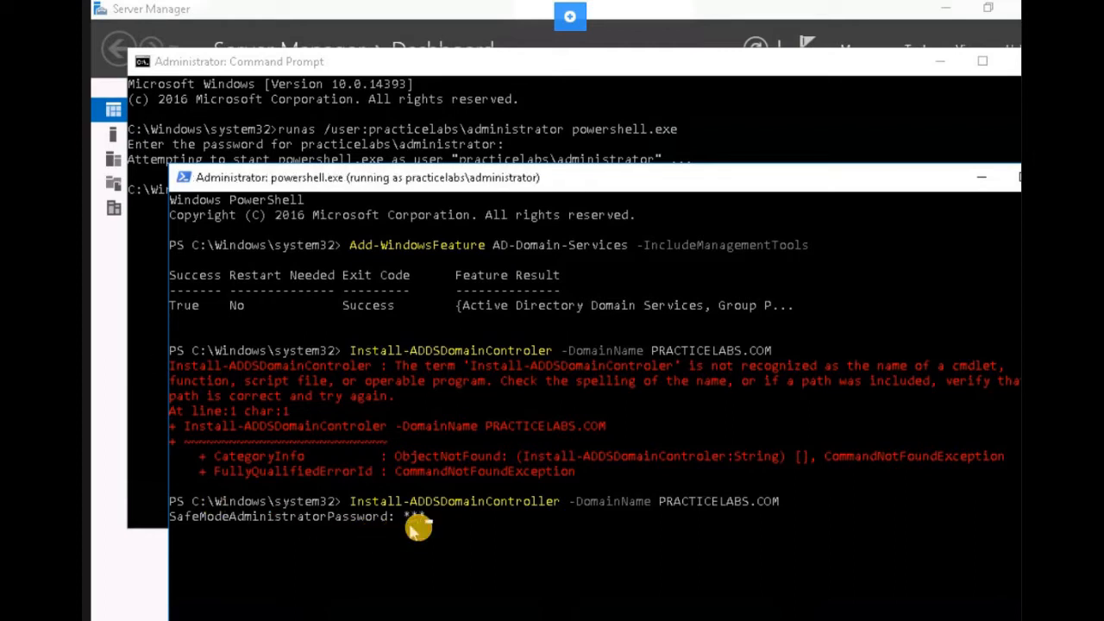
text(***)
key(Return)
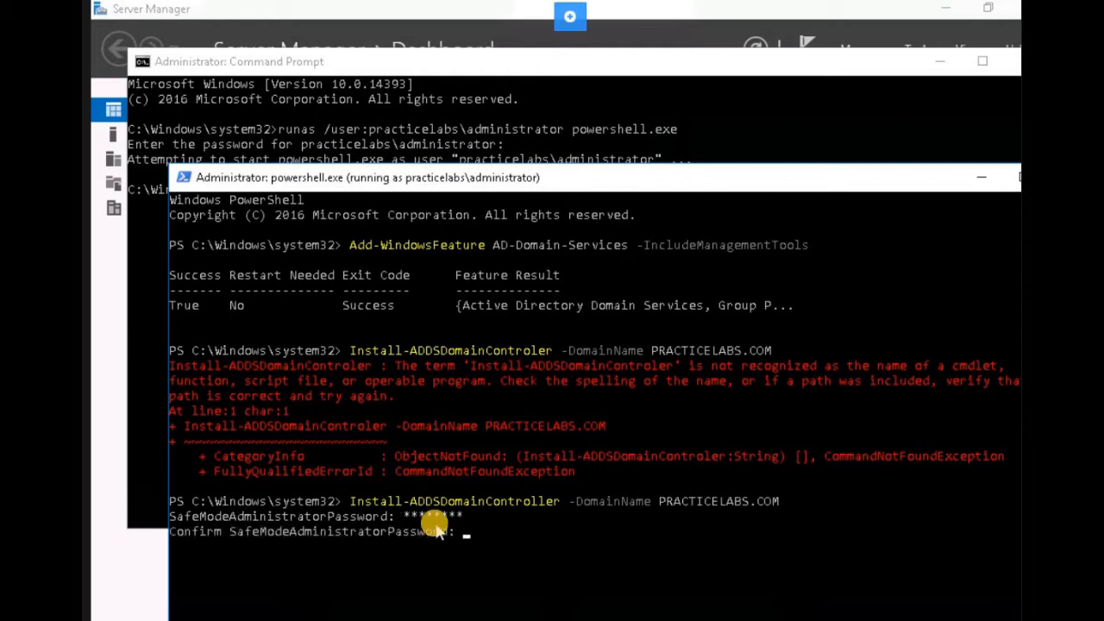
text(********)
key(Return)
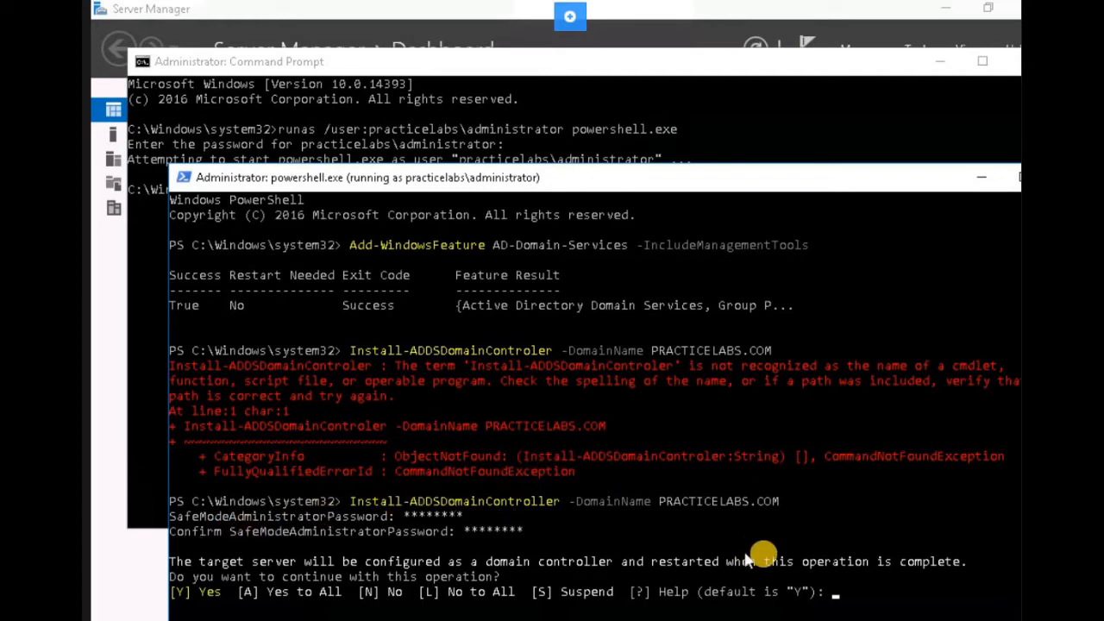
- Answer Yes to All to continue configuring the server as a domain controller with a restart
click(854, 598)
text(Y)
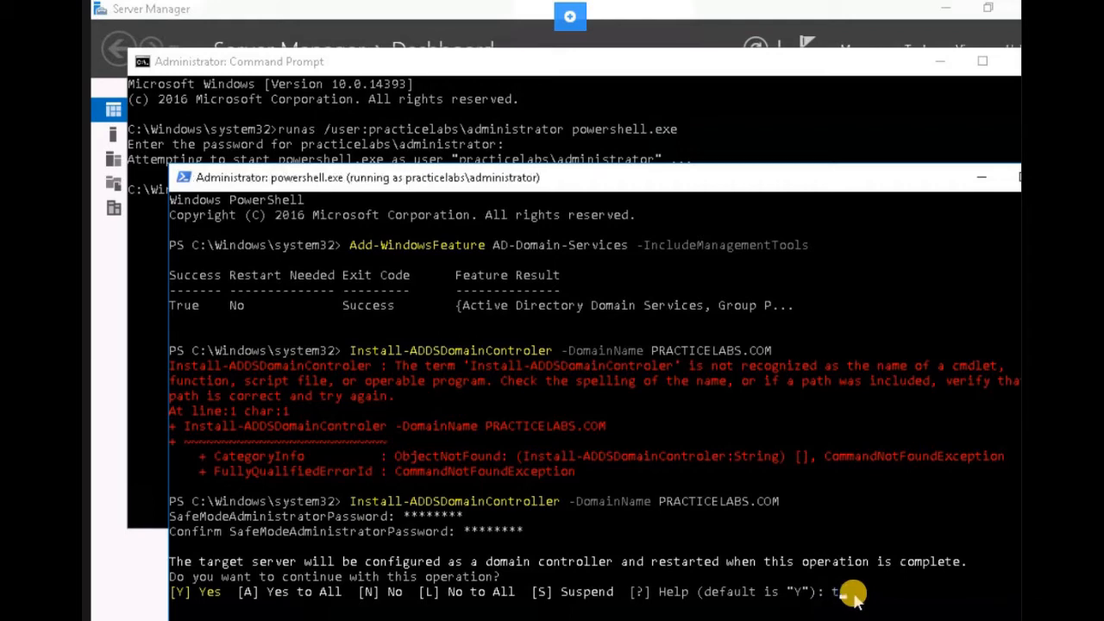
key(Return)
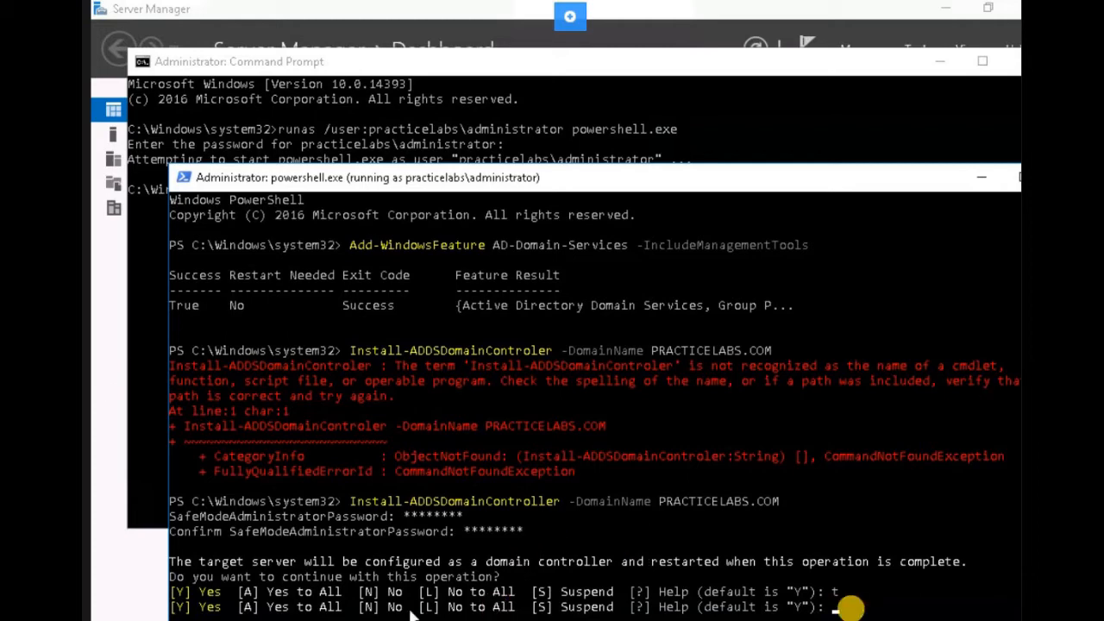
click(870, 608)
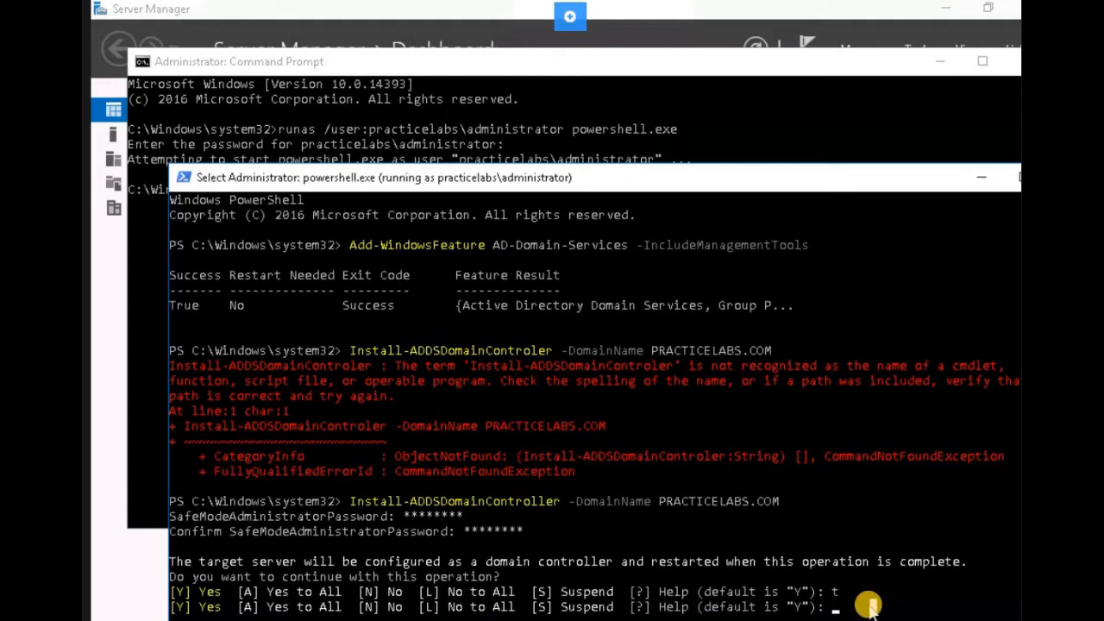
text(a)
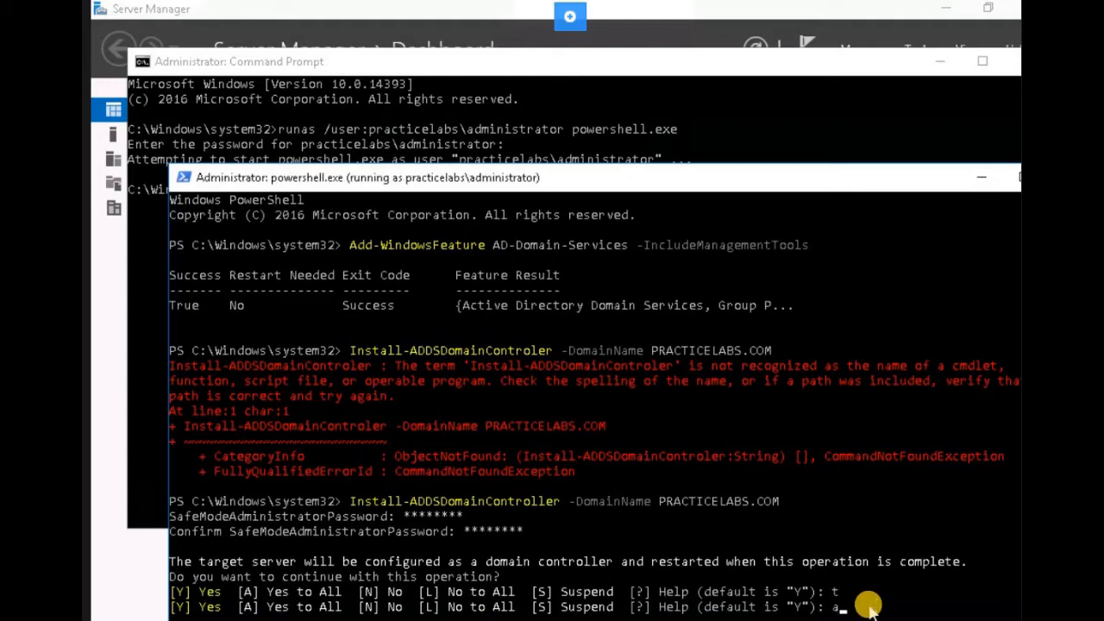
key(Return)
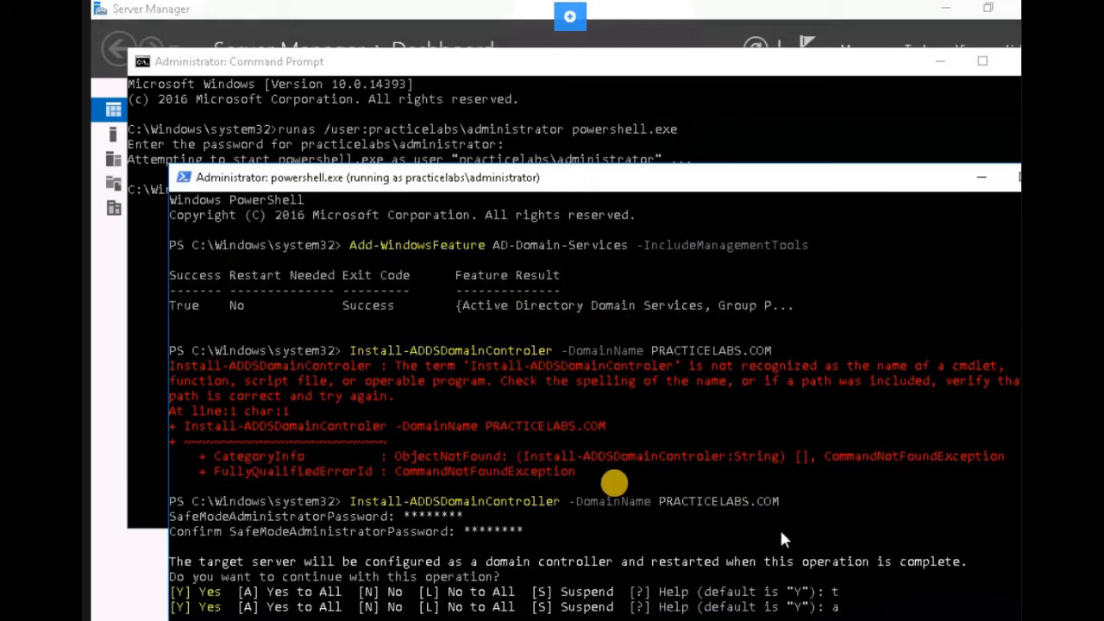
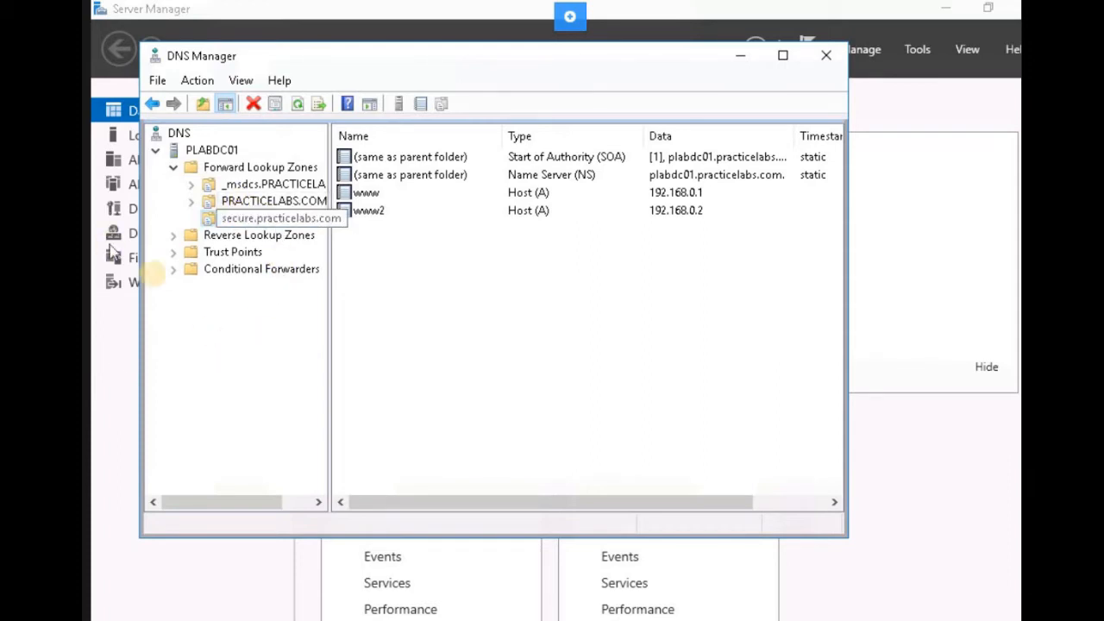
- Start DNSSEC signing of the secure.practicelabs.com forward lookup zone, using default settings to sign the zone
right_click(237, 223)
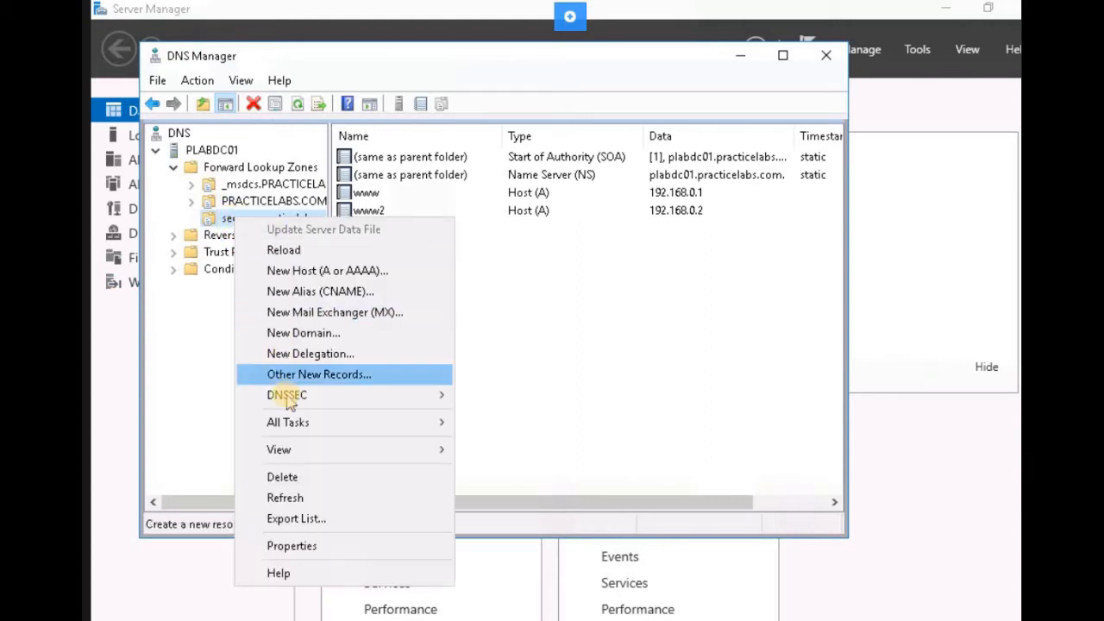
mouse_move(285, 397)
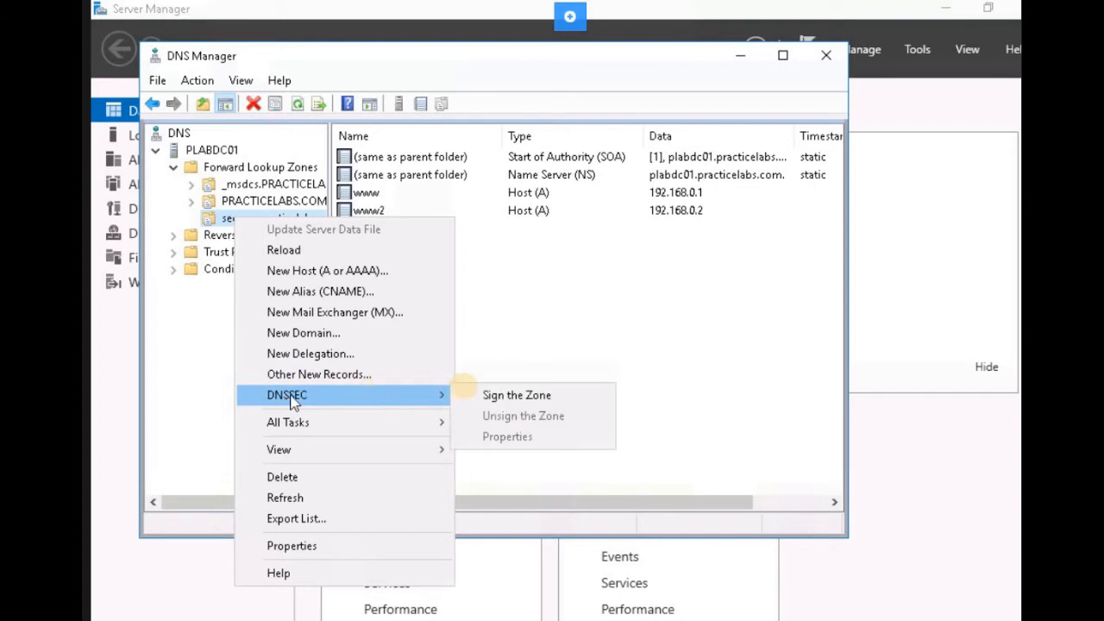
click(509, 396)
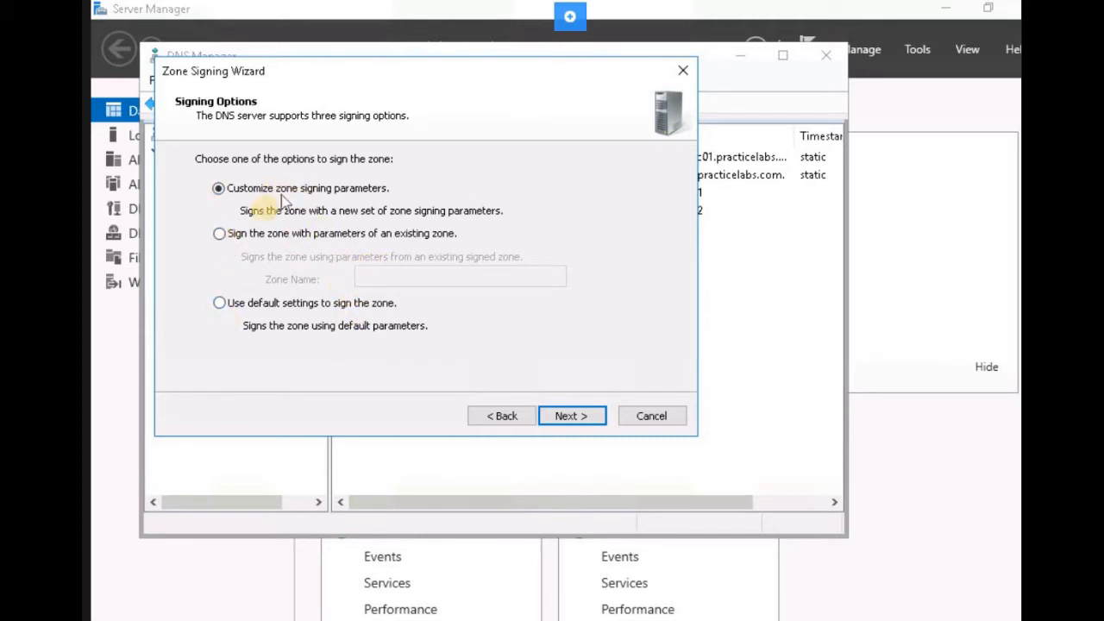
click(229, 303)
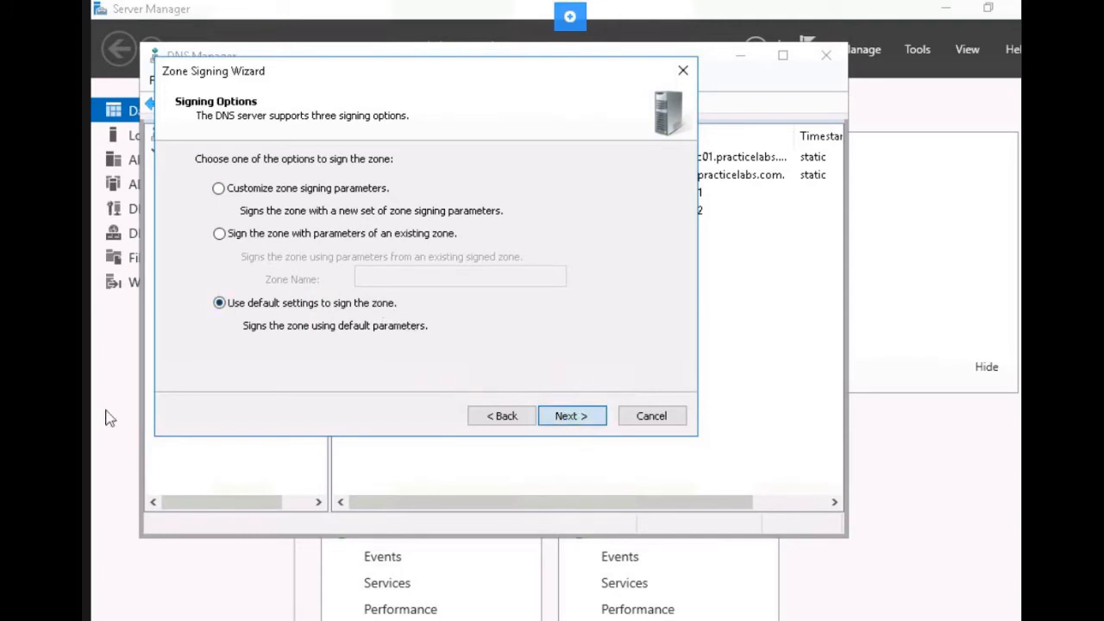
key(Return)
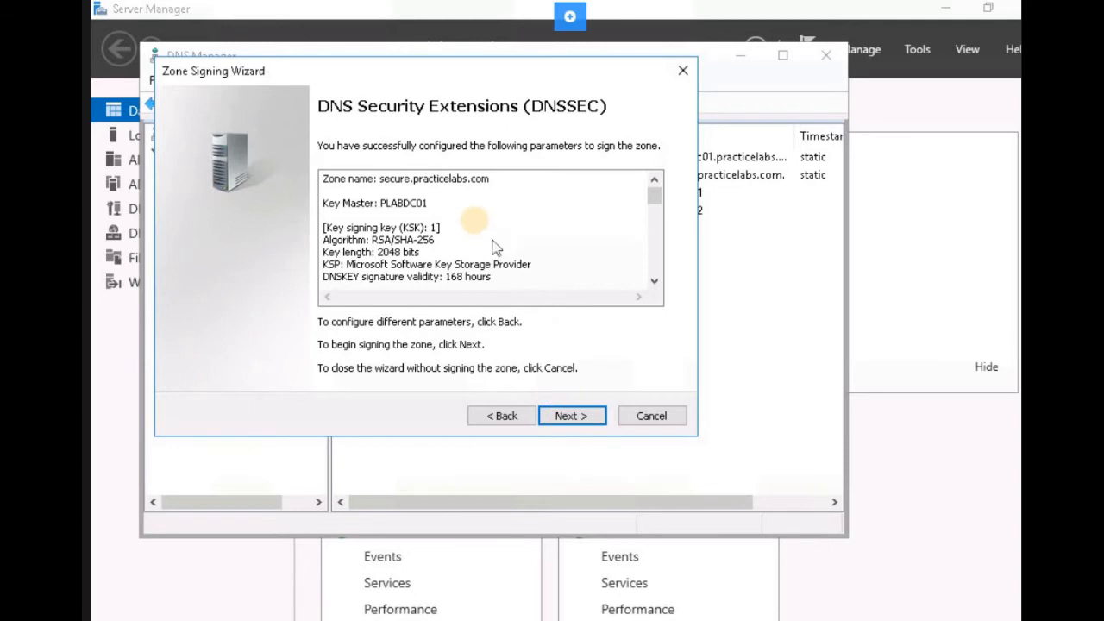
- Review the DNSSEC signing parameters, sign the secure.practicelabs.com zone with them, and finish the Zone Signing Wizard
scroll(422, 259, down, 5)
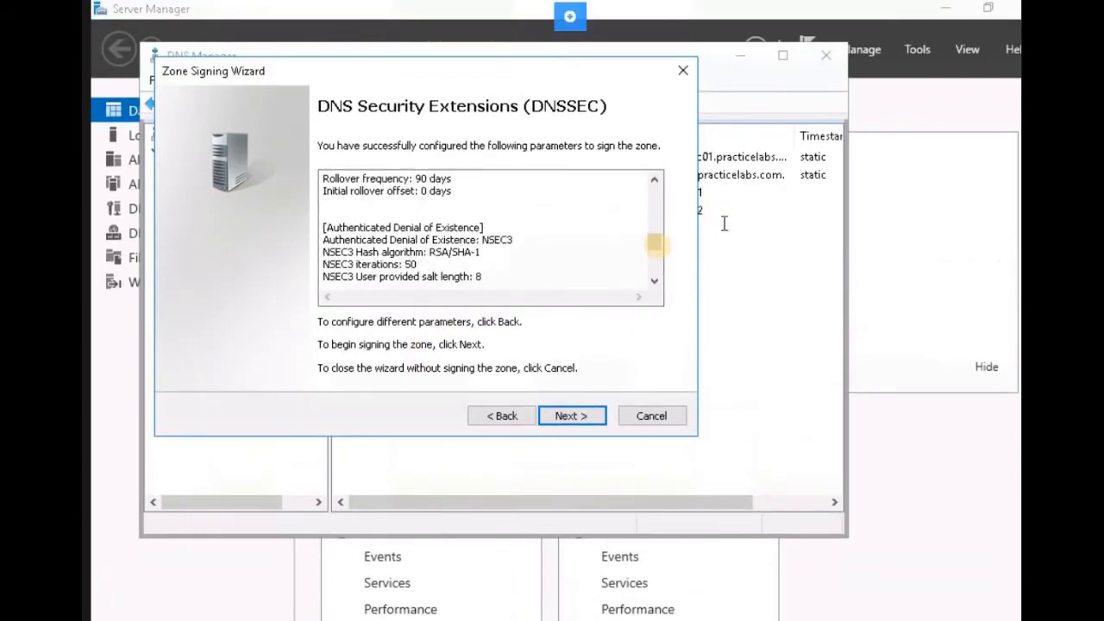
scroll(661, 223, up, 1)
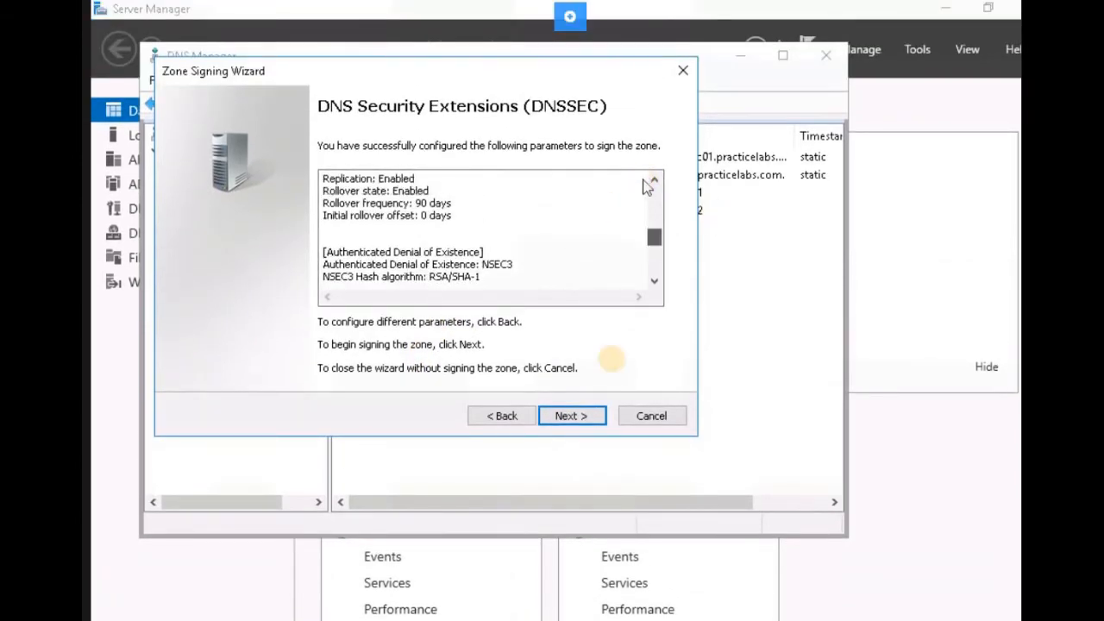
scroll(608, 371, up, 3)
scroll(589, 423, up, 3)
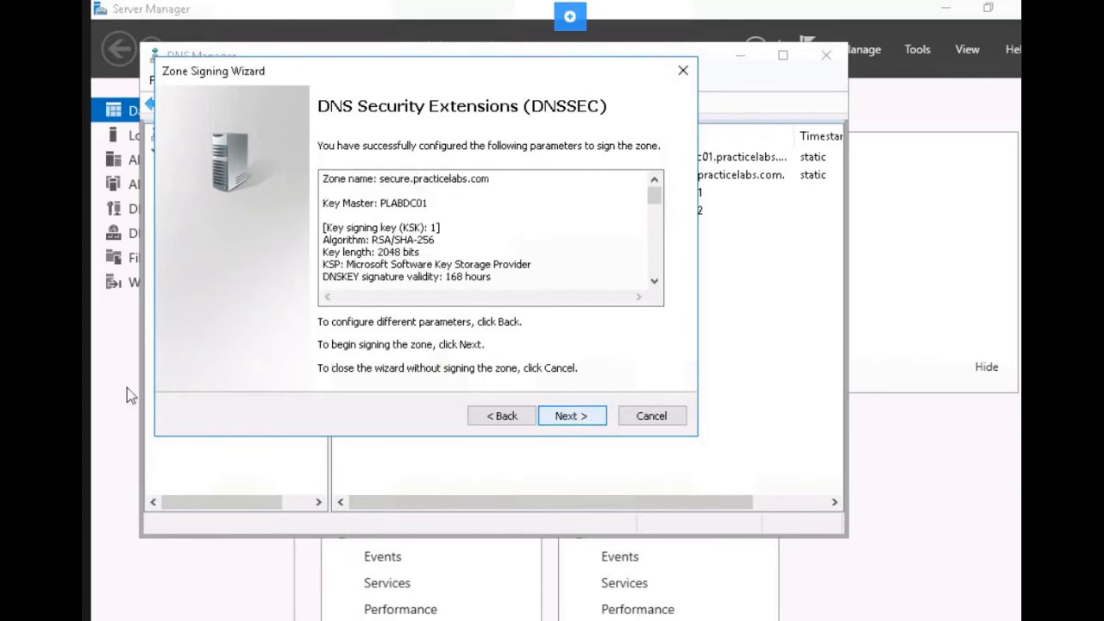
key(Return)
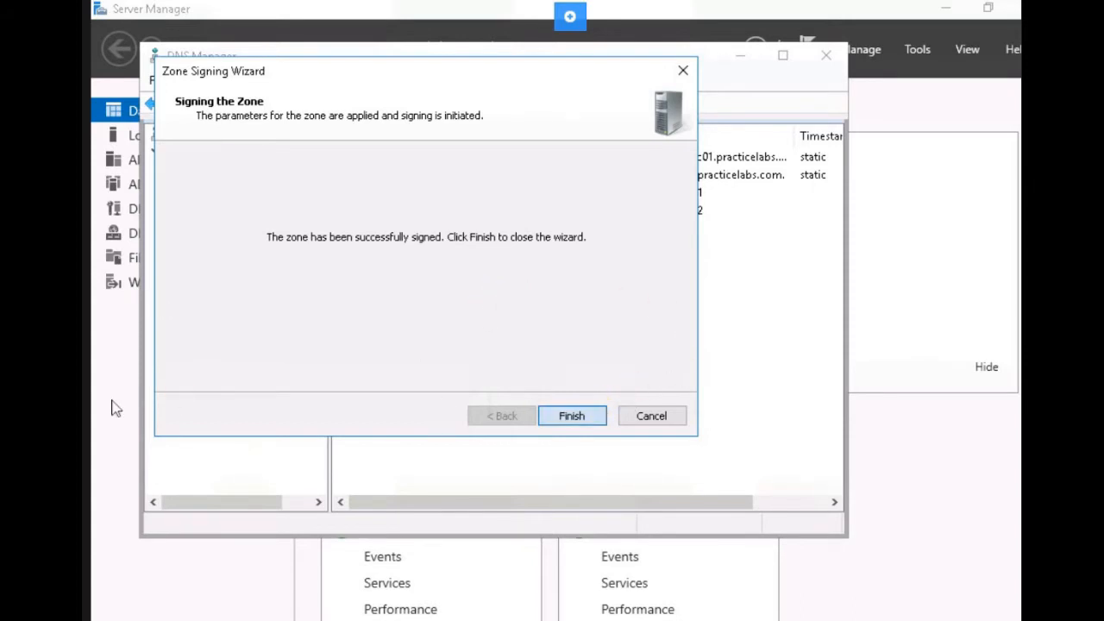
key(Return)
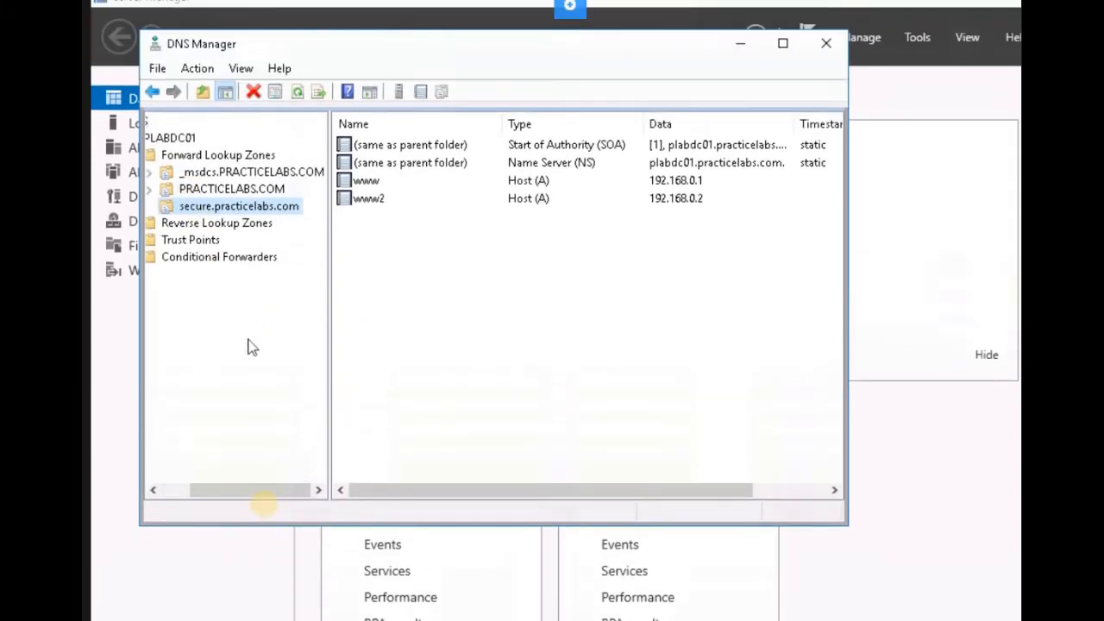
drag(274, 394, 247, 389)
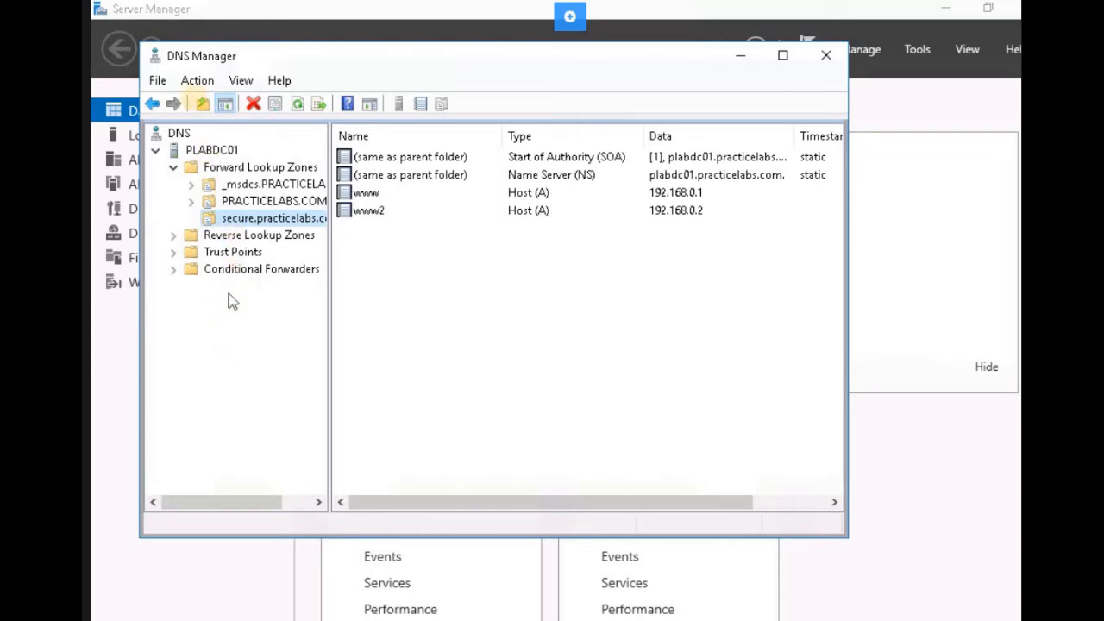
click(157, 80)
click(188, 83)
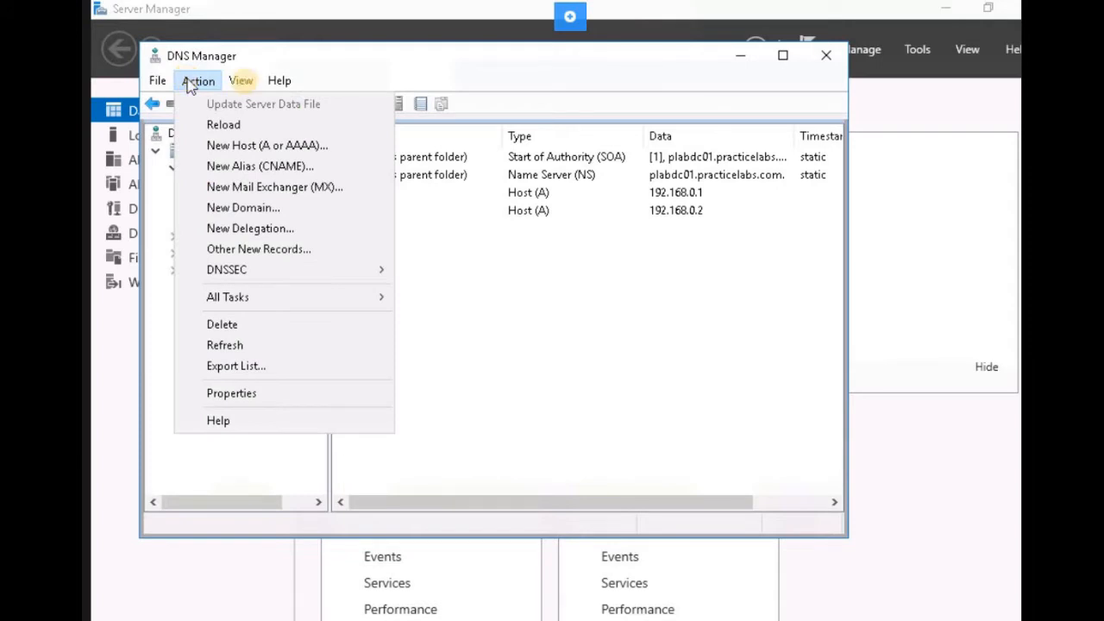
click(247, 81)
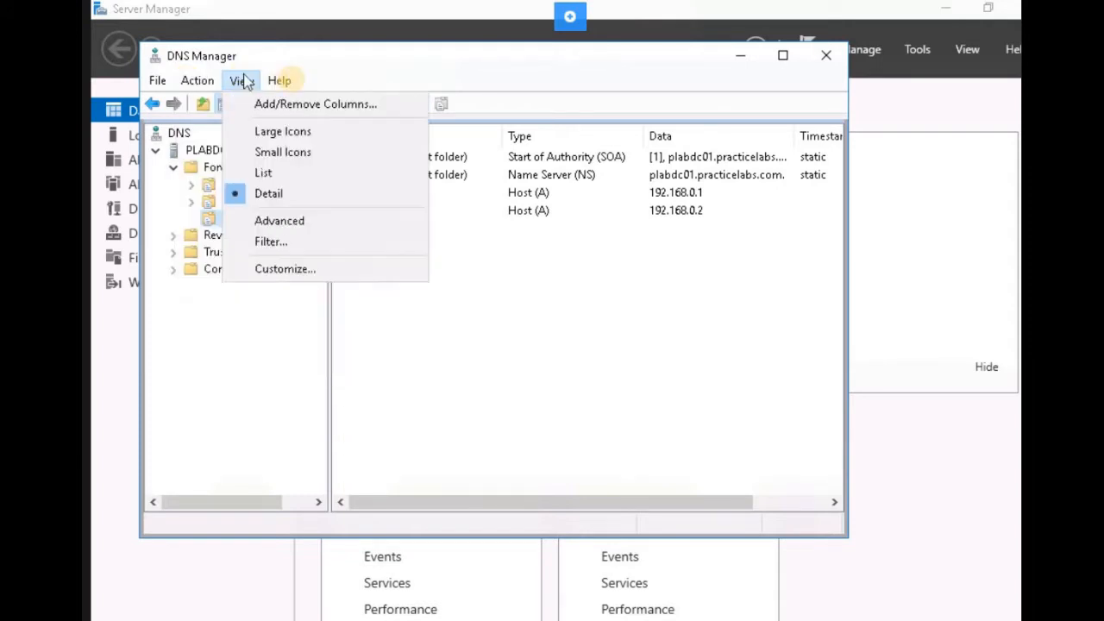
click(280, 83)
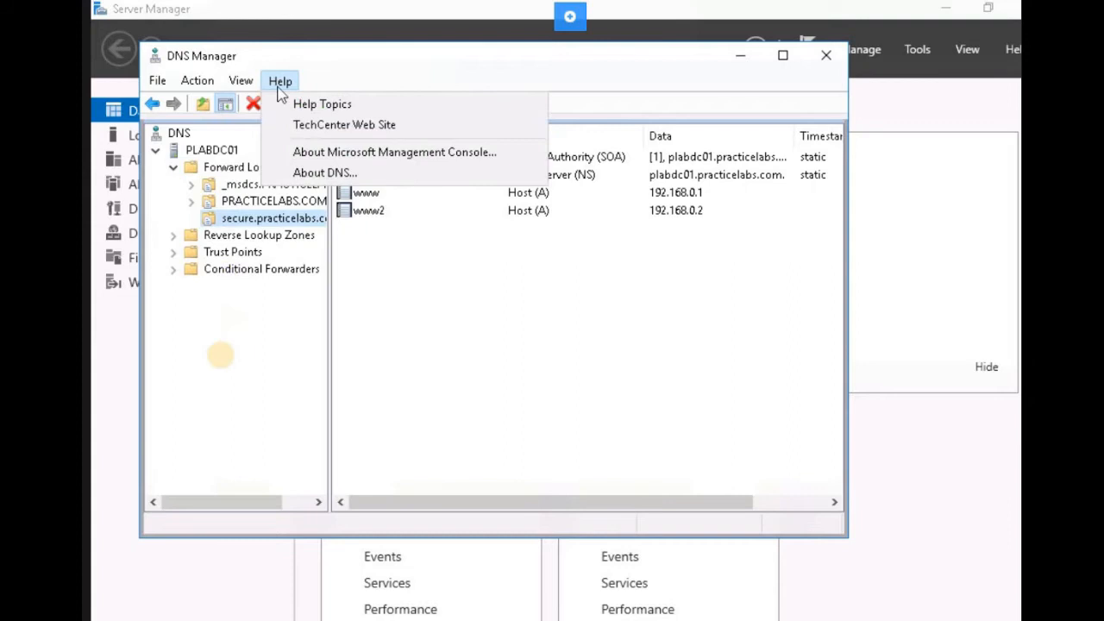
click(222, 352)
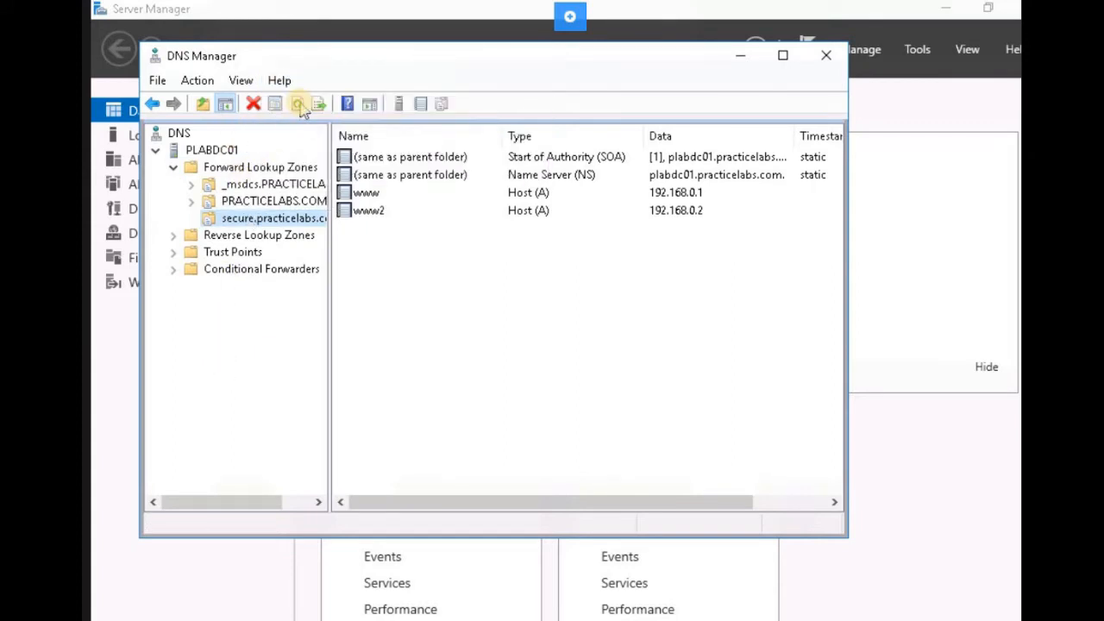
- Refresh the secure.practicelabs.com zone and look through its DNSSEC records
click(300, 106)
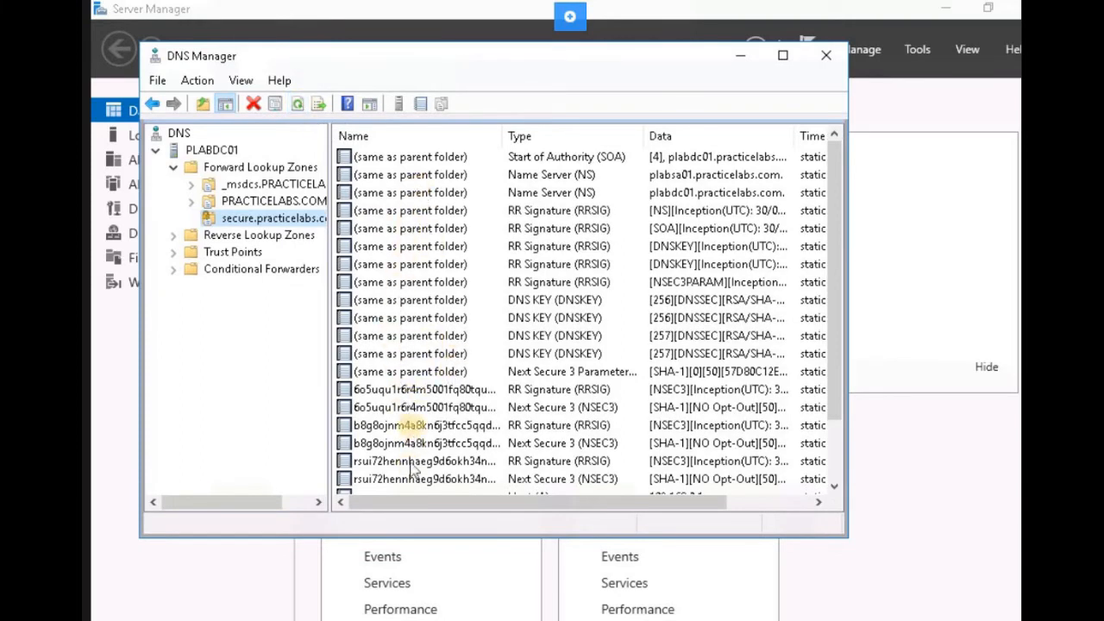
scroll(393, 345, down, 3)
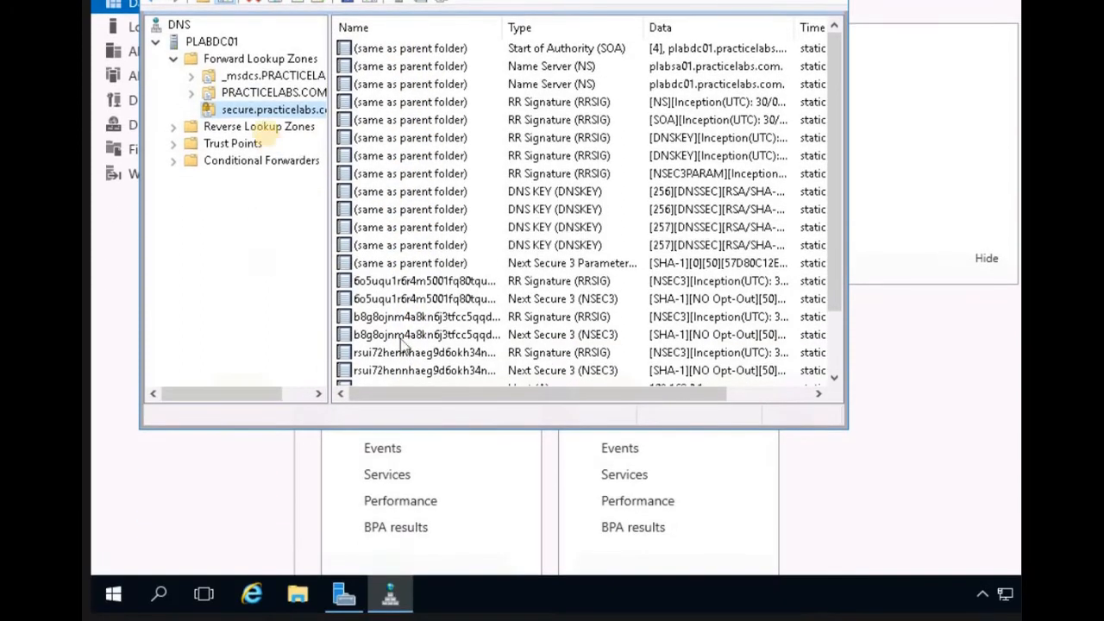
scroll(413, 276, up, 3)
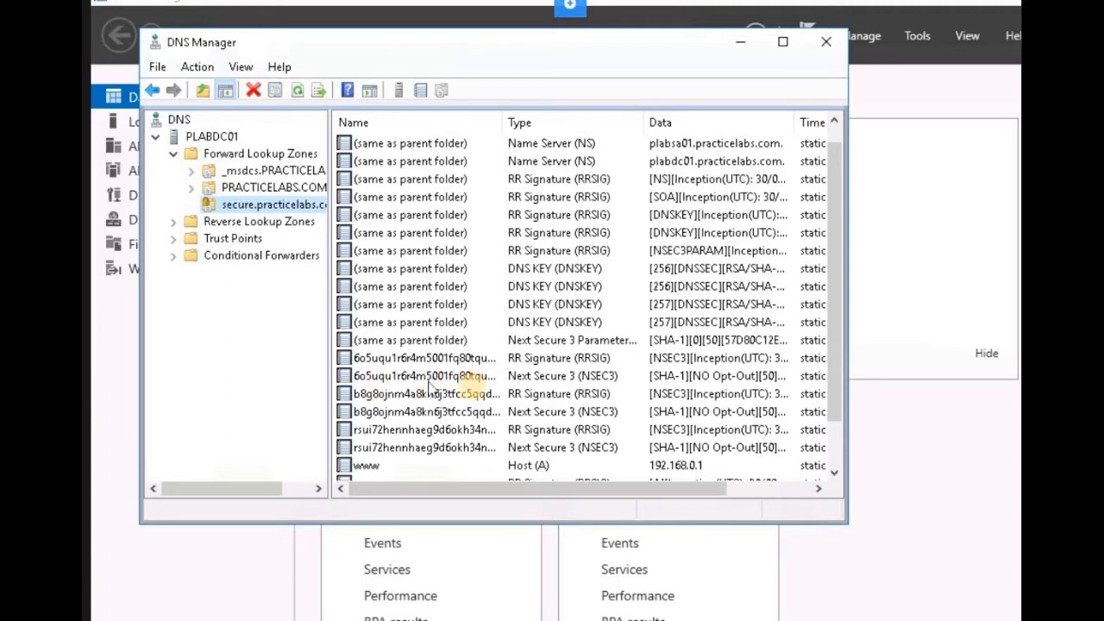
scroll(434, 366, down, 1)
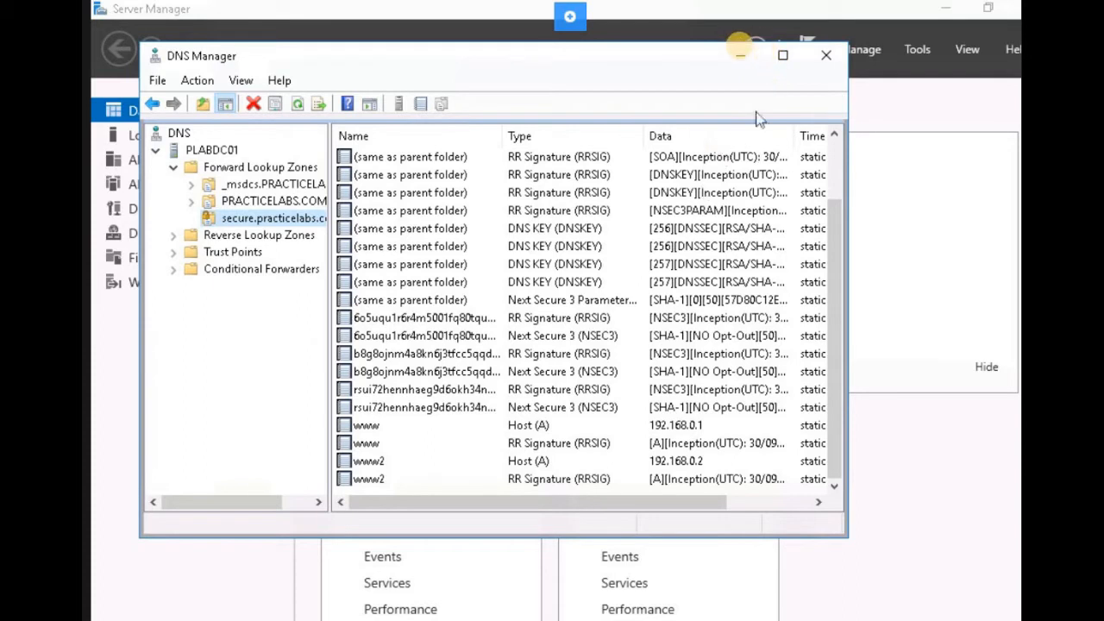
- Minimise DNS Manager and Server Manager, and browse to C:\Windows in File Explorer
click(742, 58)
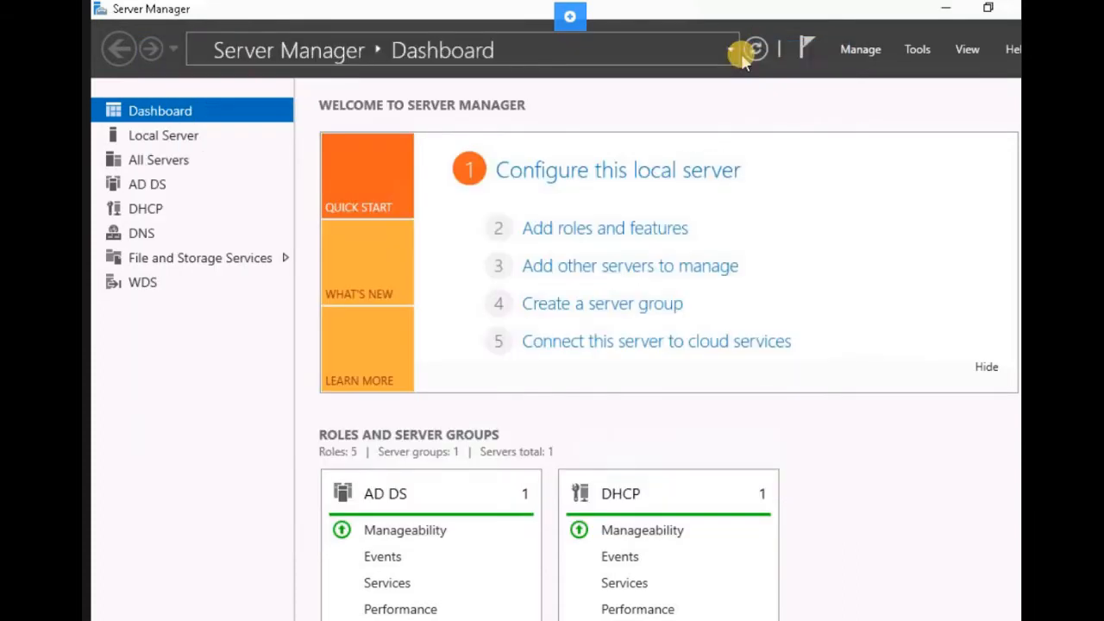
click(946, 8)
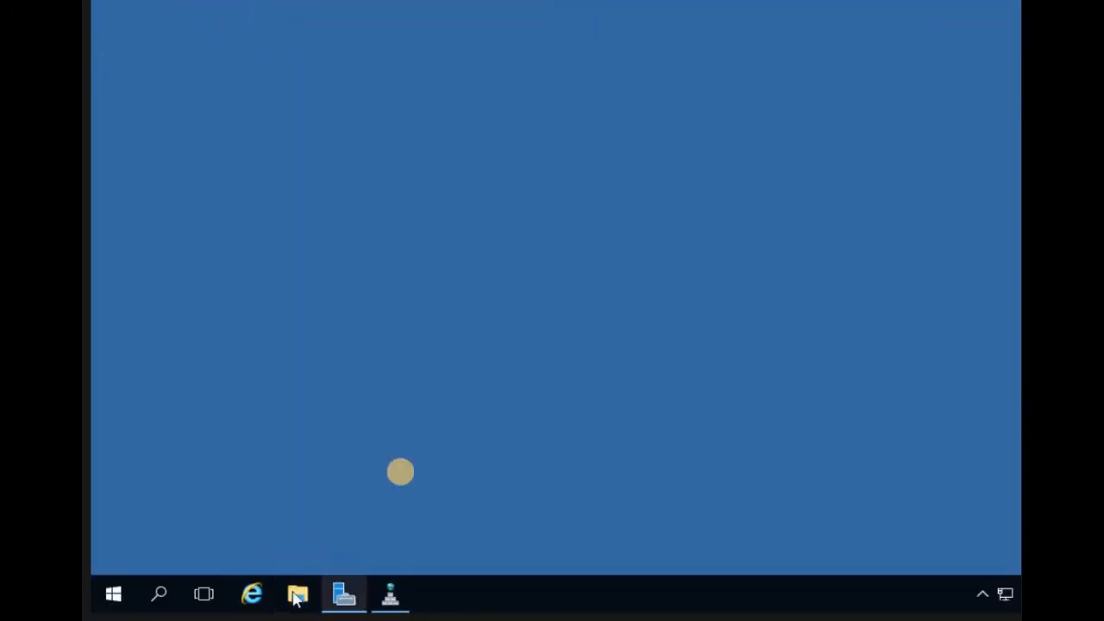
click(298, 596)
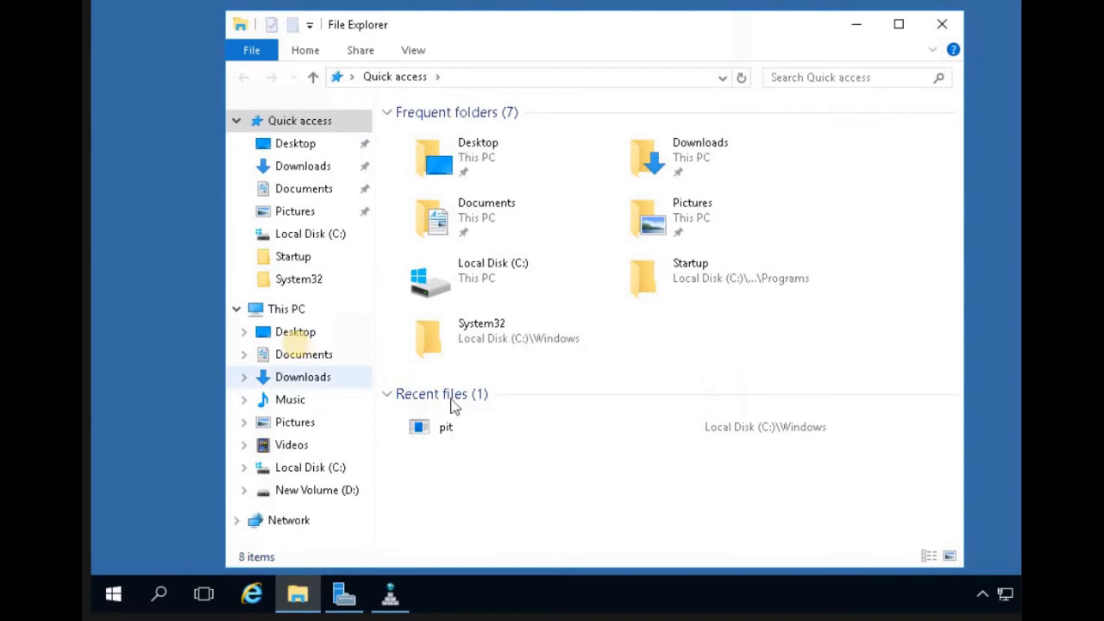
click(301, 470)
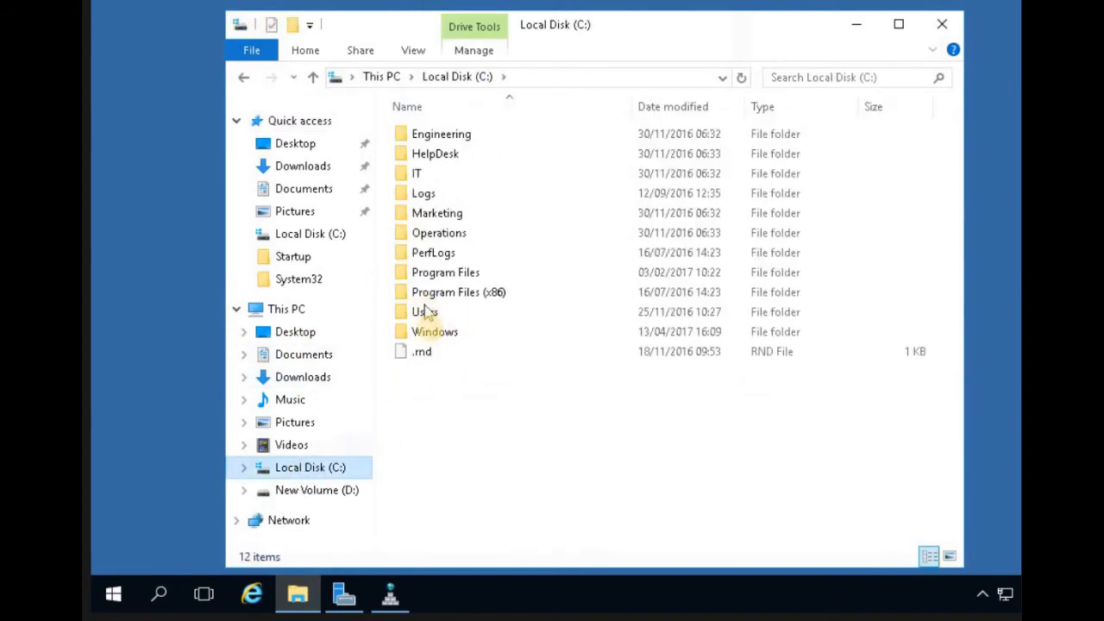
click(427, 313)
click(447, 346)
click(438, 313)
click(436, 339)
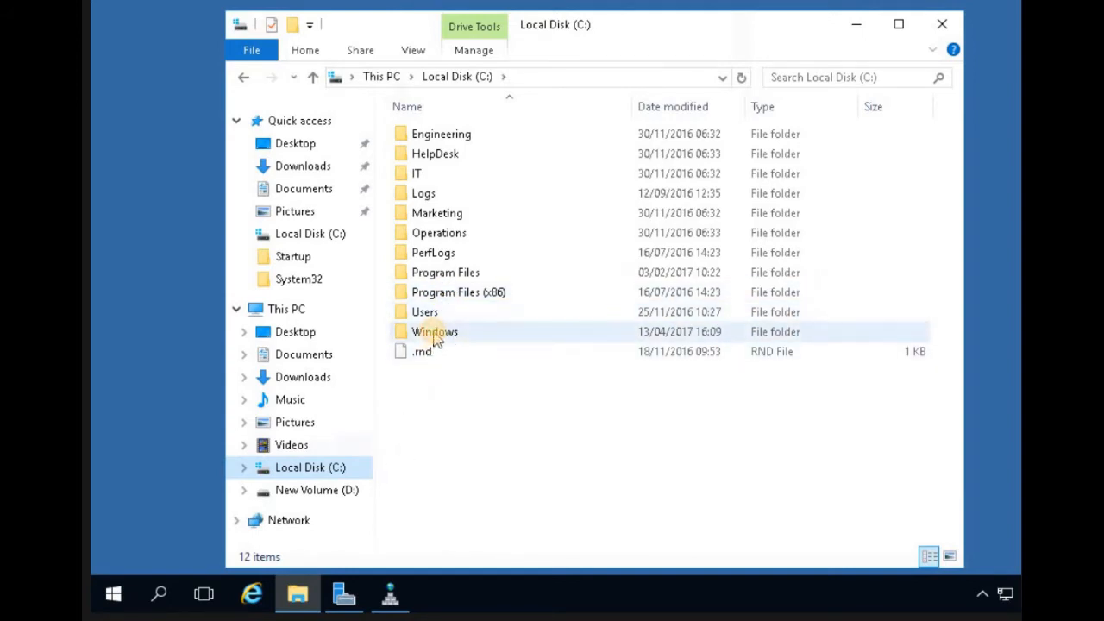
double_click(438, 339)
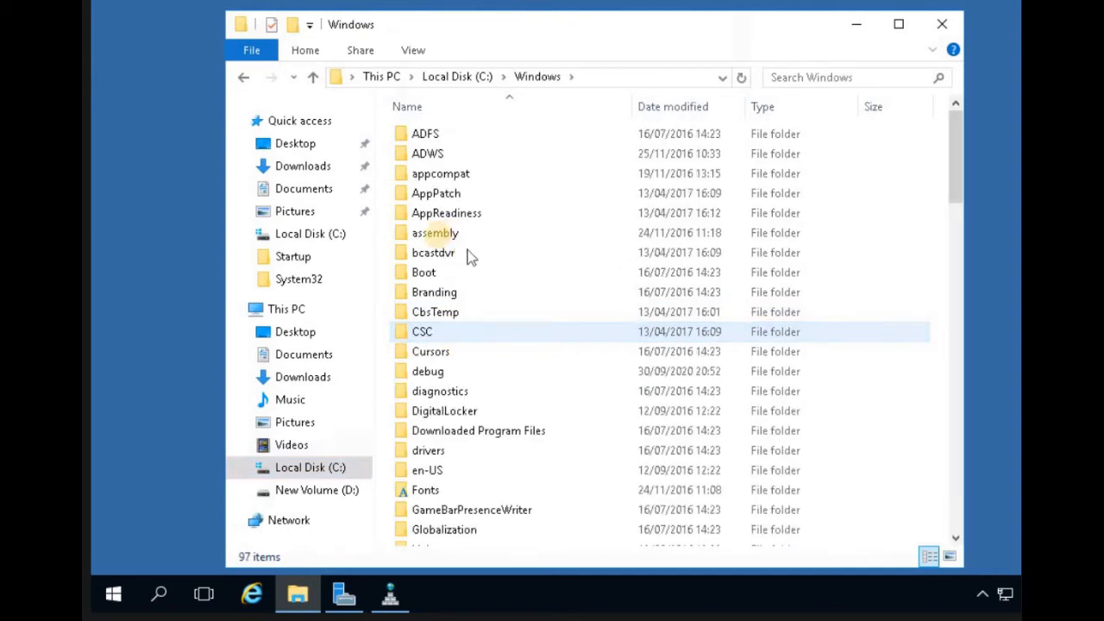
- Find the System32 folder inside the Windows folder and open it
click(437, 238)
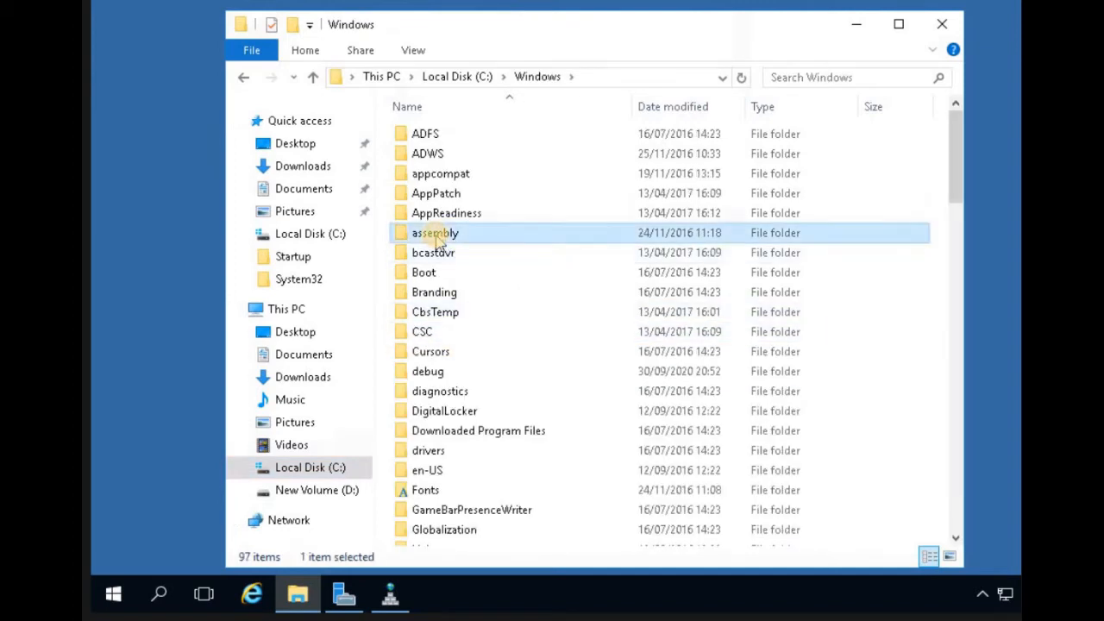
key(s)
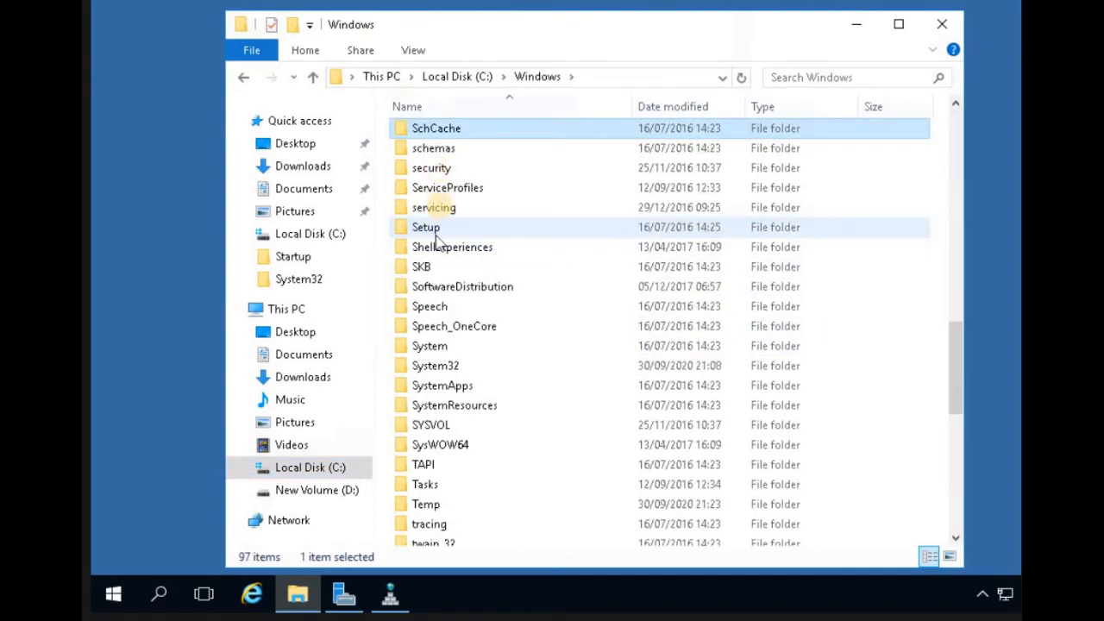
click(440, 367)
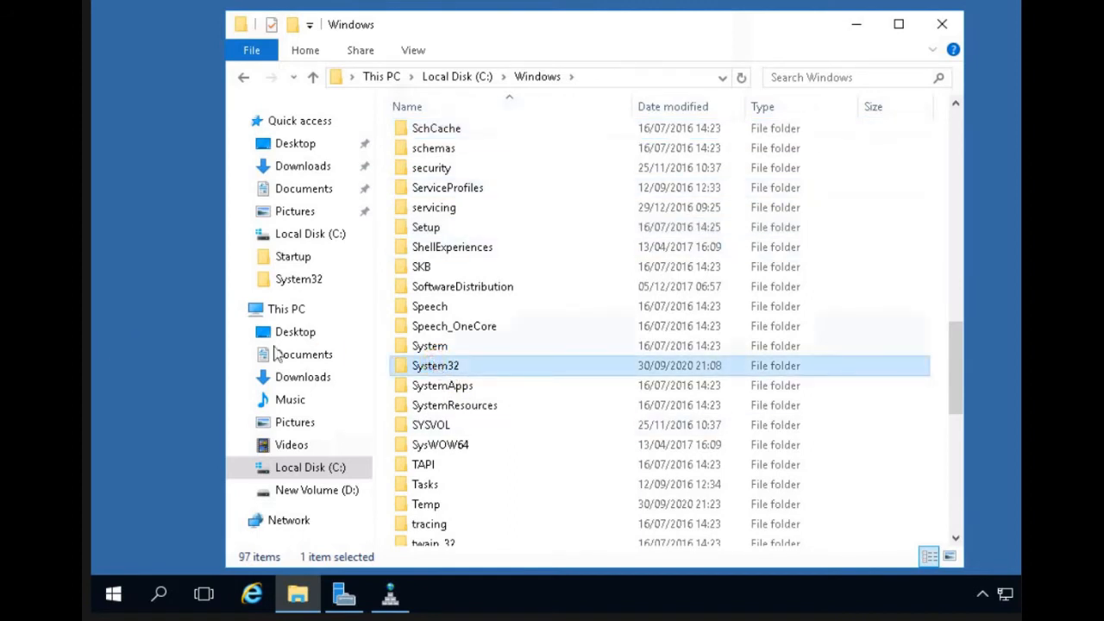
key(Return)
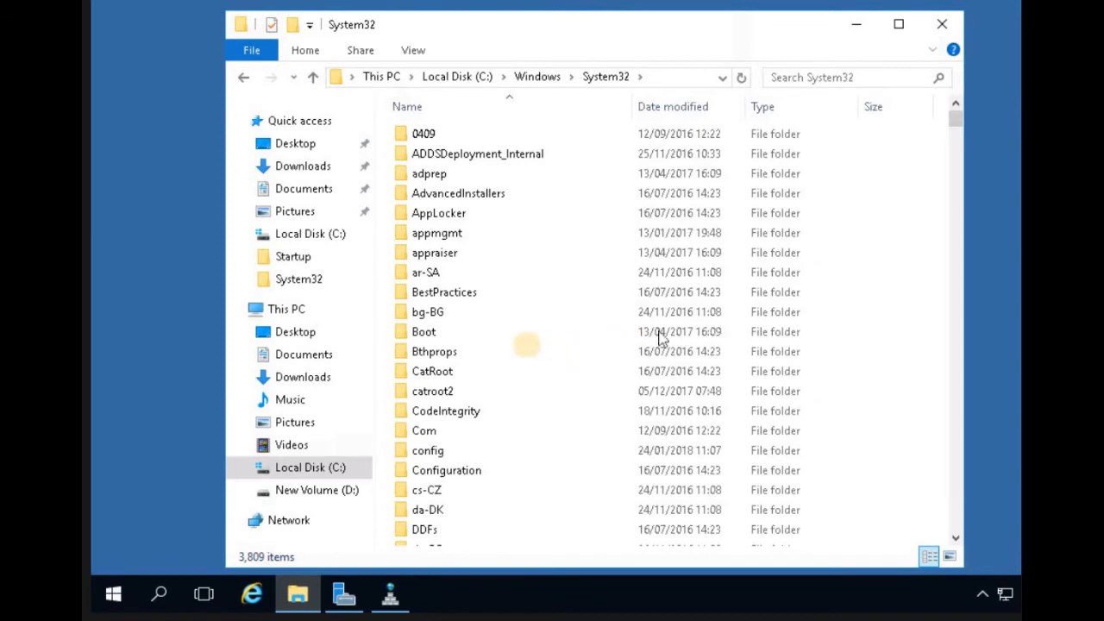
- Find the dns folder inside System32 and select it
click(431, 373)
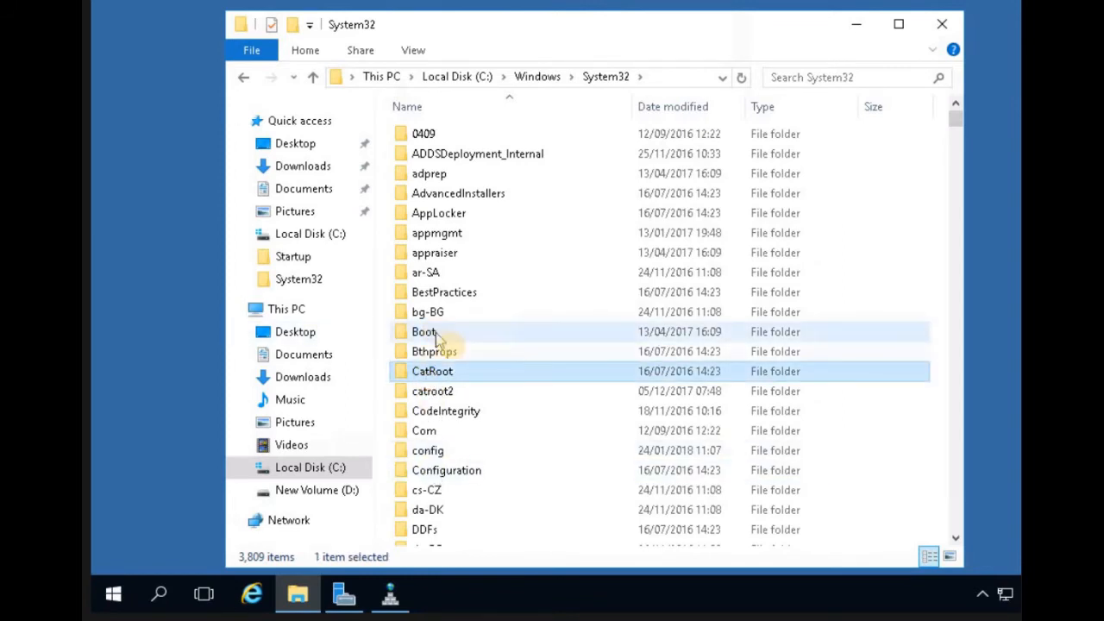
key(d)
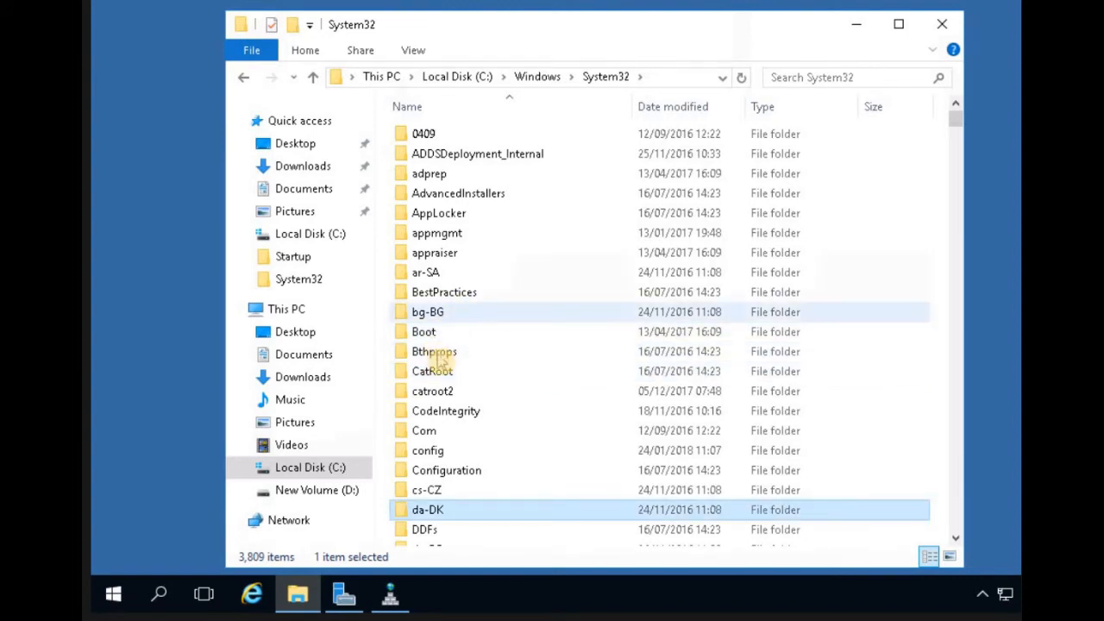
scroll(445, 373, down, 4)
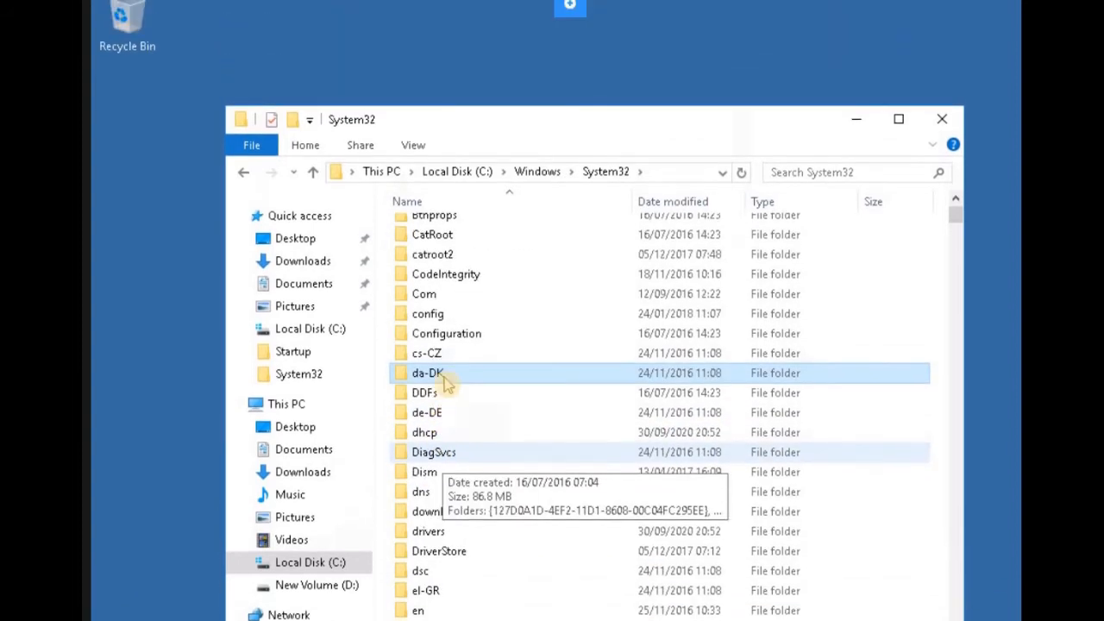
scroll(448, 345, down, 10)
click(447, 362)
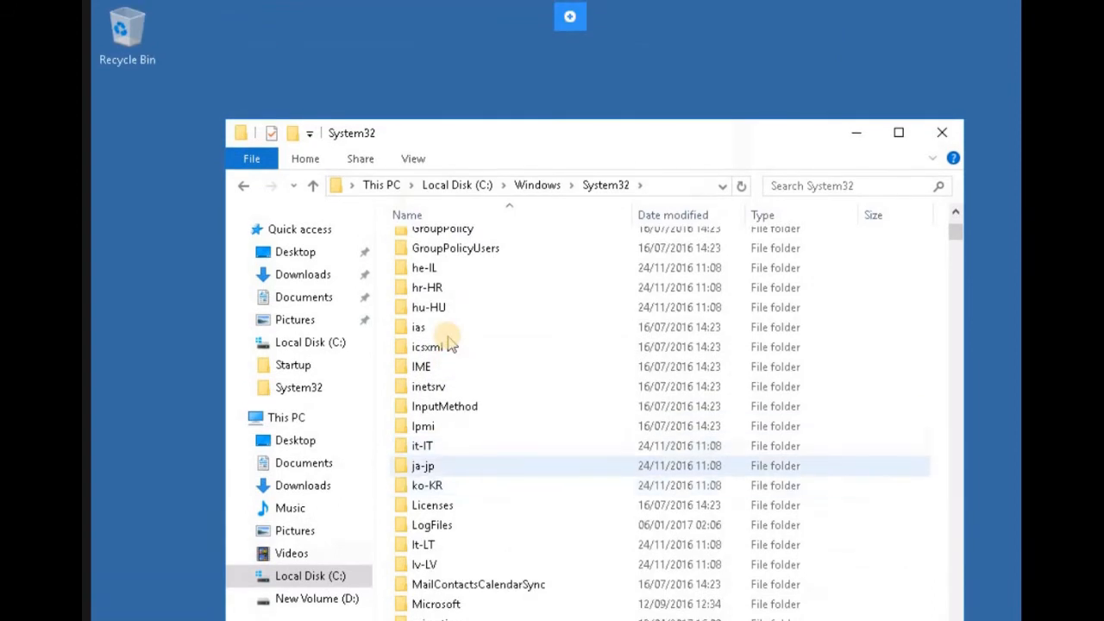
scroll(447, 424, up, 6)
scroll(447, 340, up, 4)
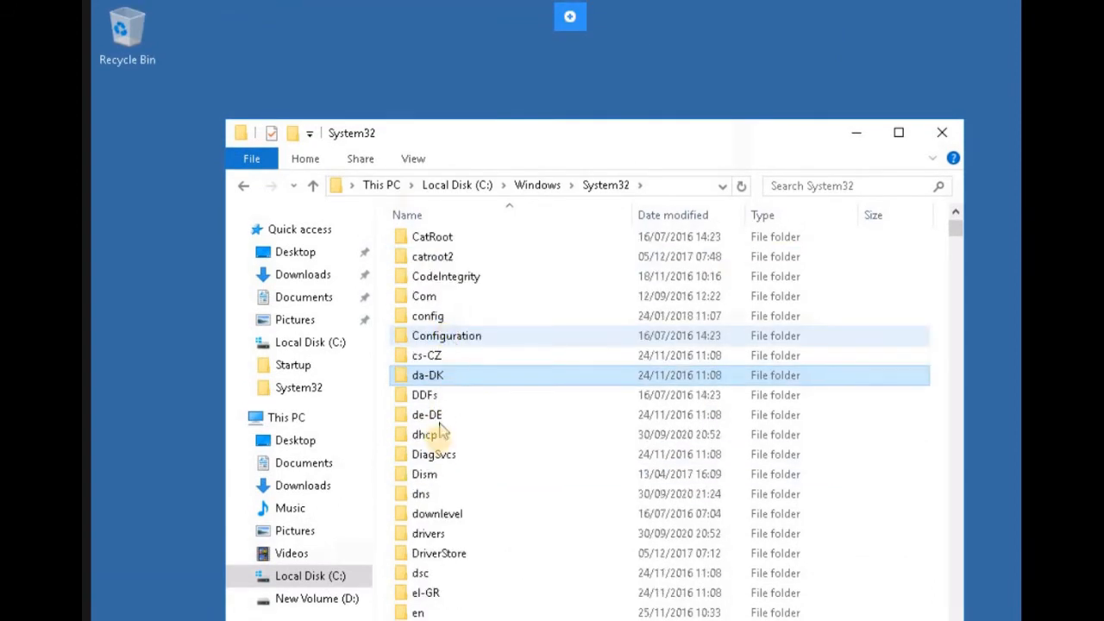
click(426, 497)
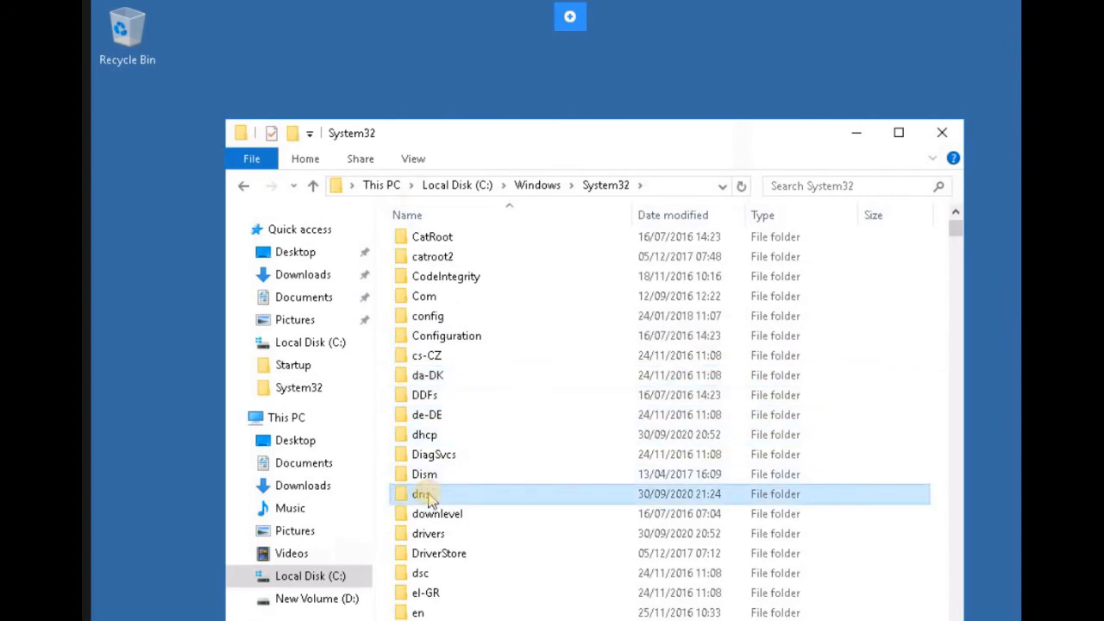
- Share the dns folder through Advanced Sharing with the share name dns, and close its properties and File Explorer
right_click(431, 500)
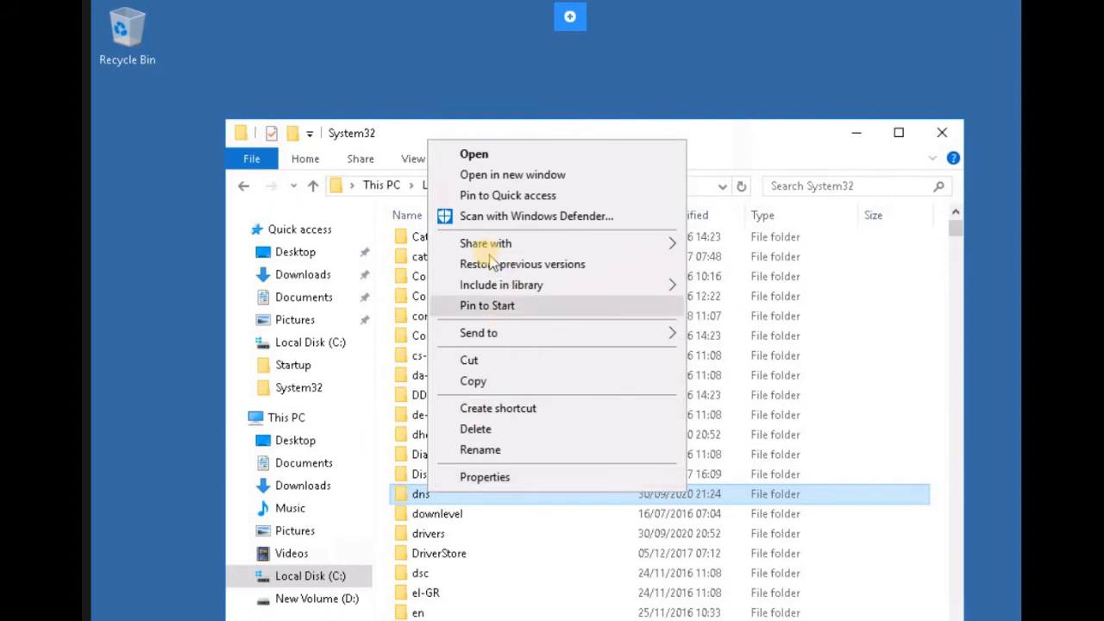
mouse_move(491, 249)
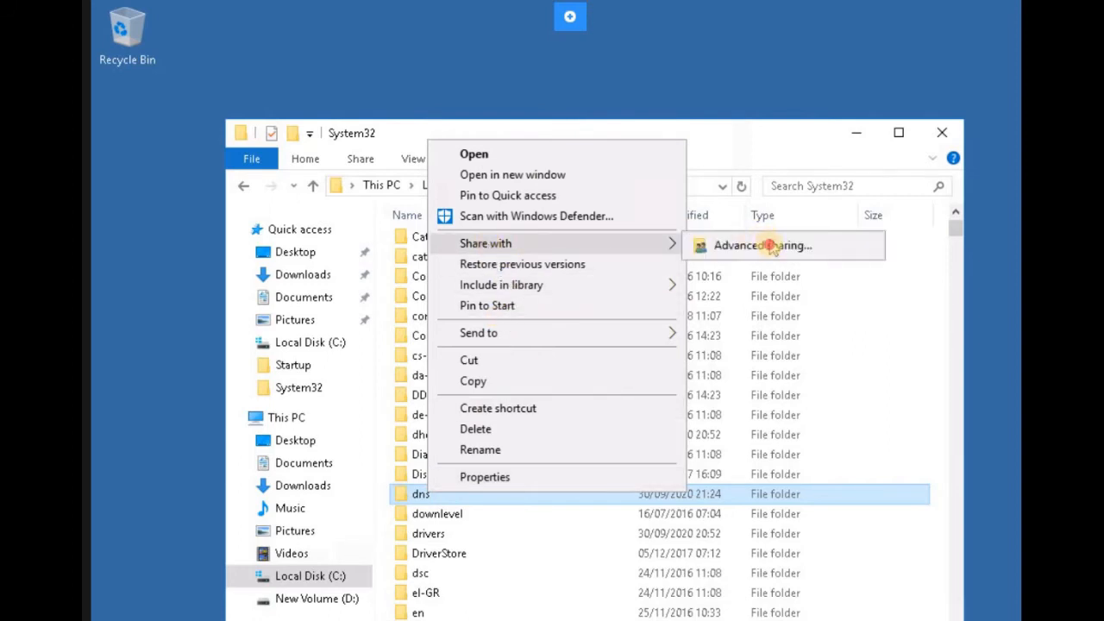
click(770, 245)
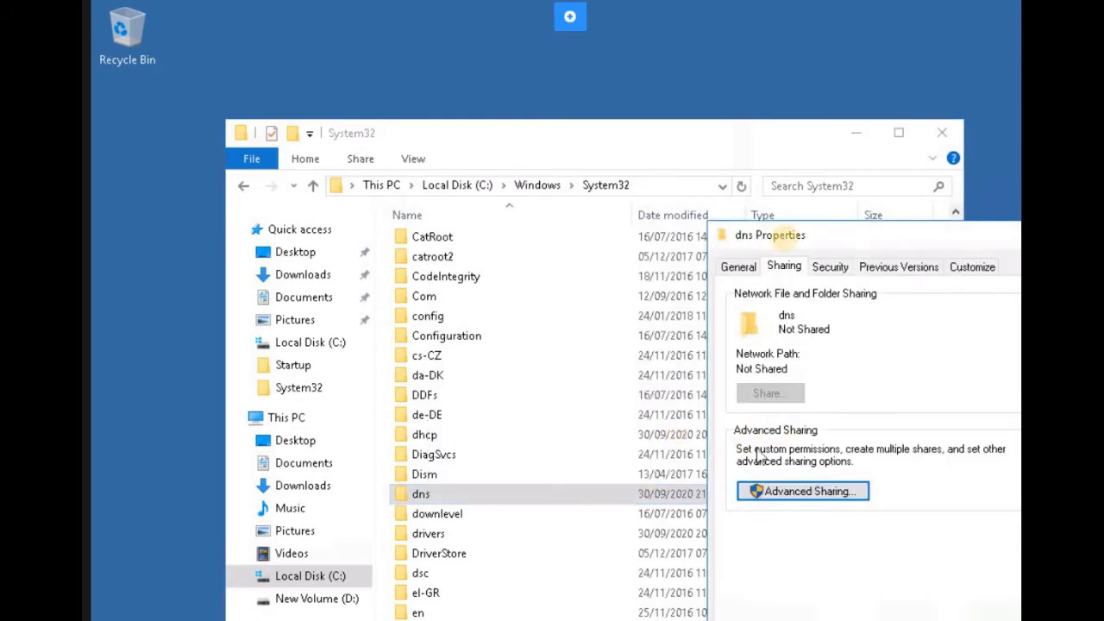
drag(791, 241, 620, 216)
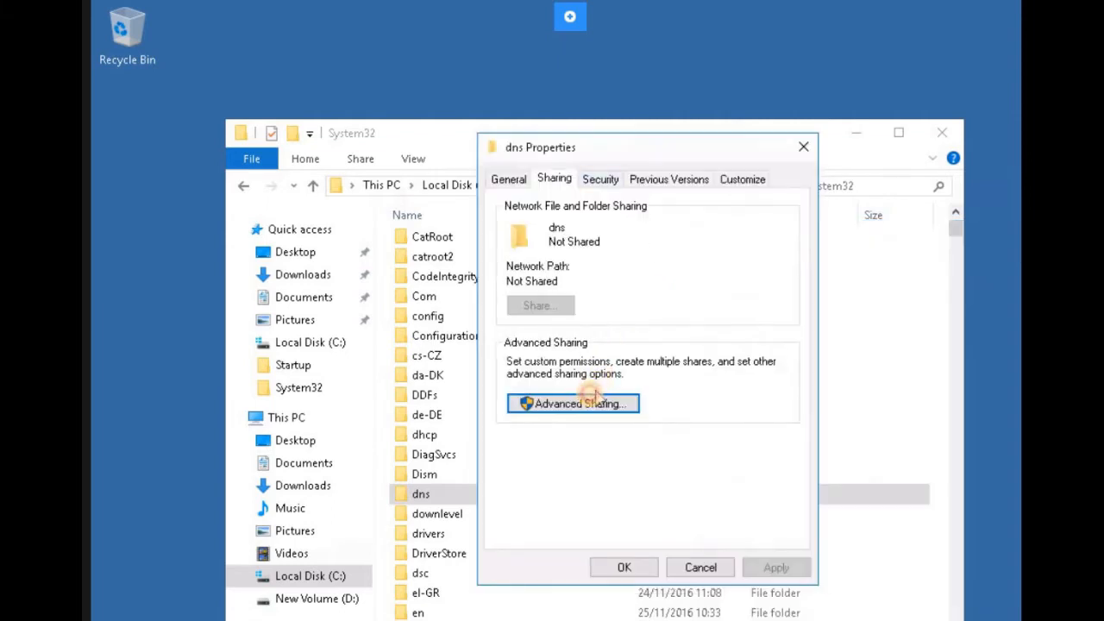
click(589, 412)
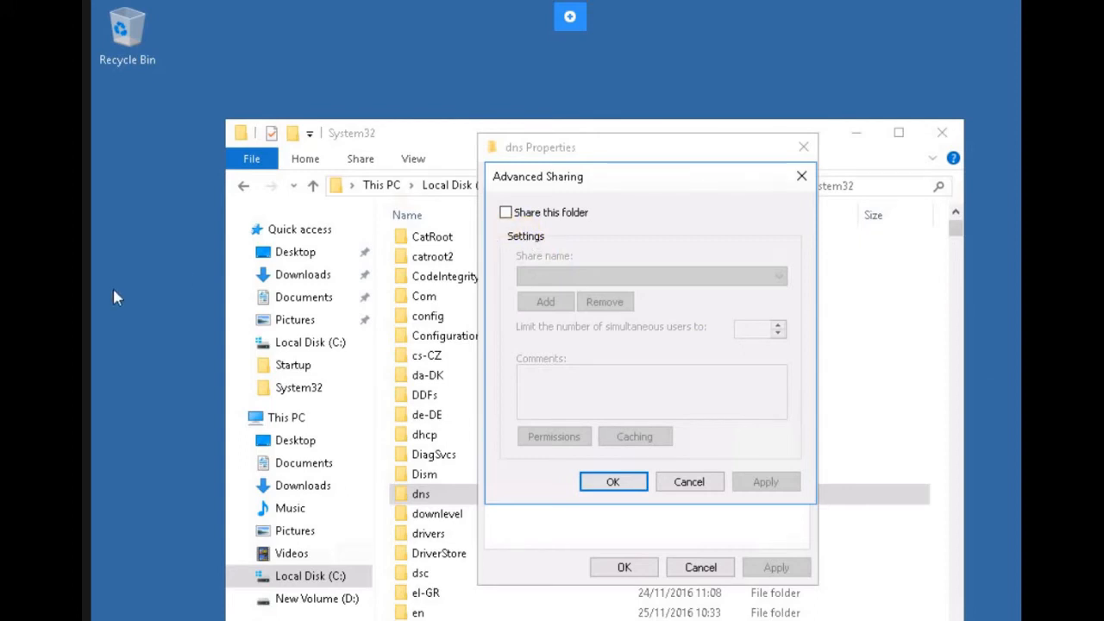
click(506, 213)
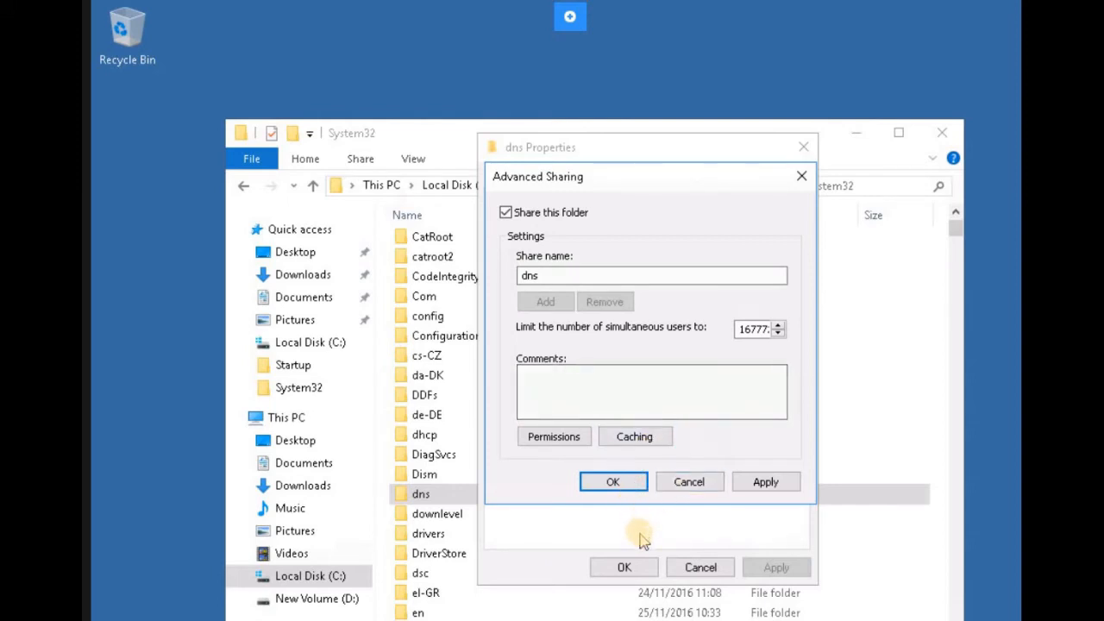
click(614, 482)
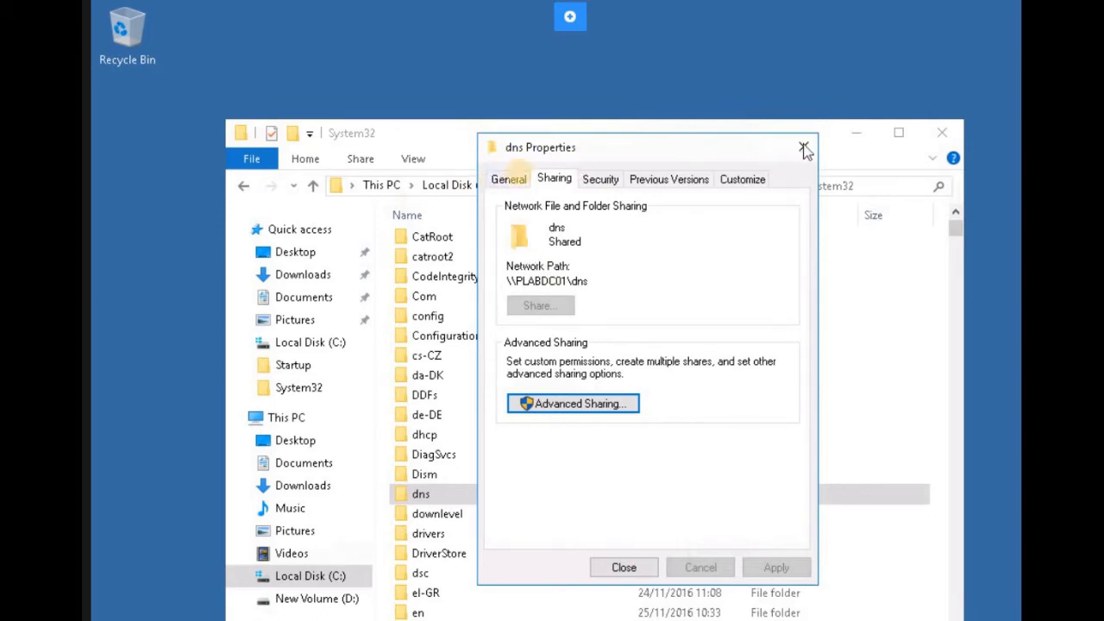
key(Escape)
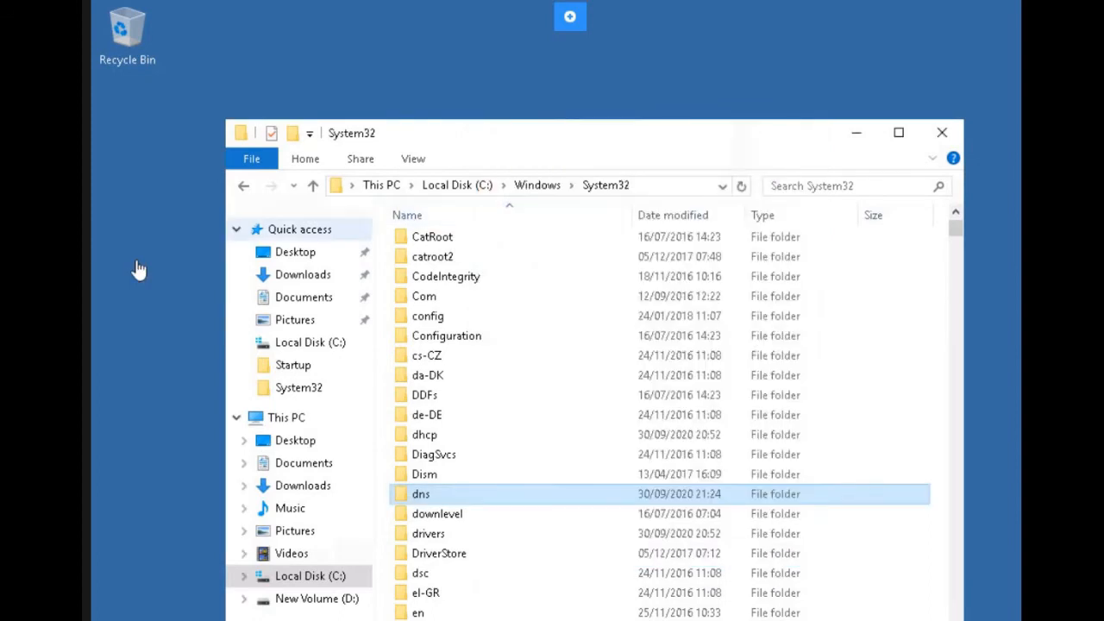
click(942, 130)
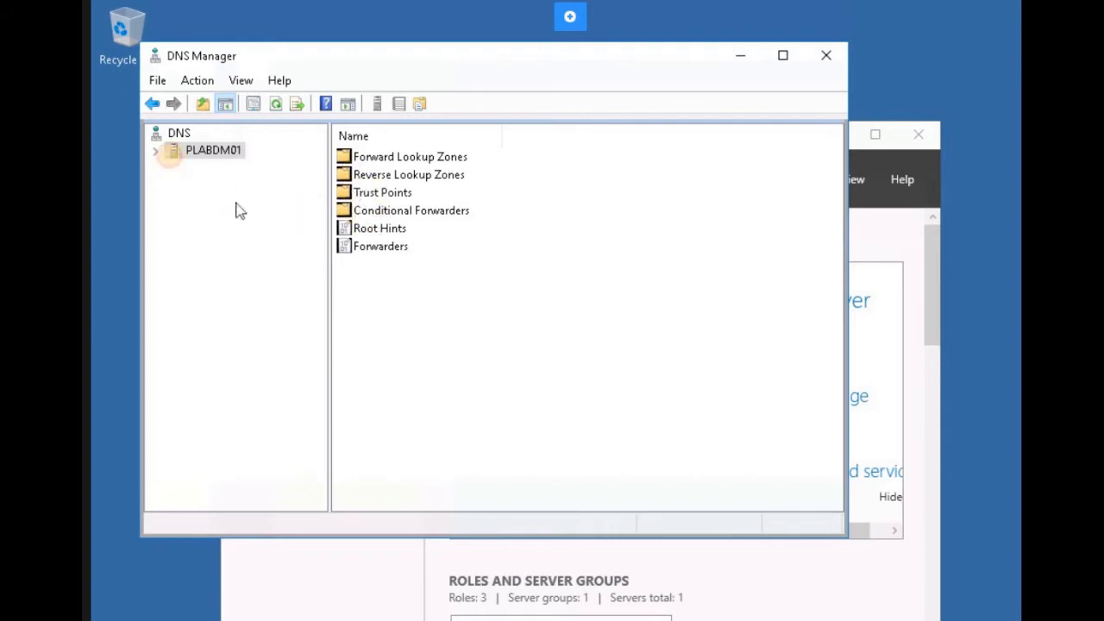
- In DNS Manager on PLABDM01, expand the server and open its Trust Points folder
click(156, 151)
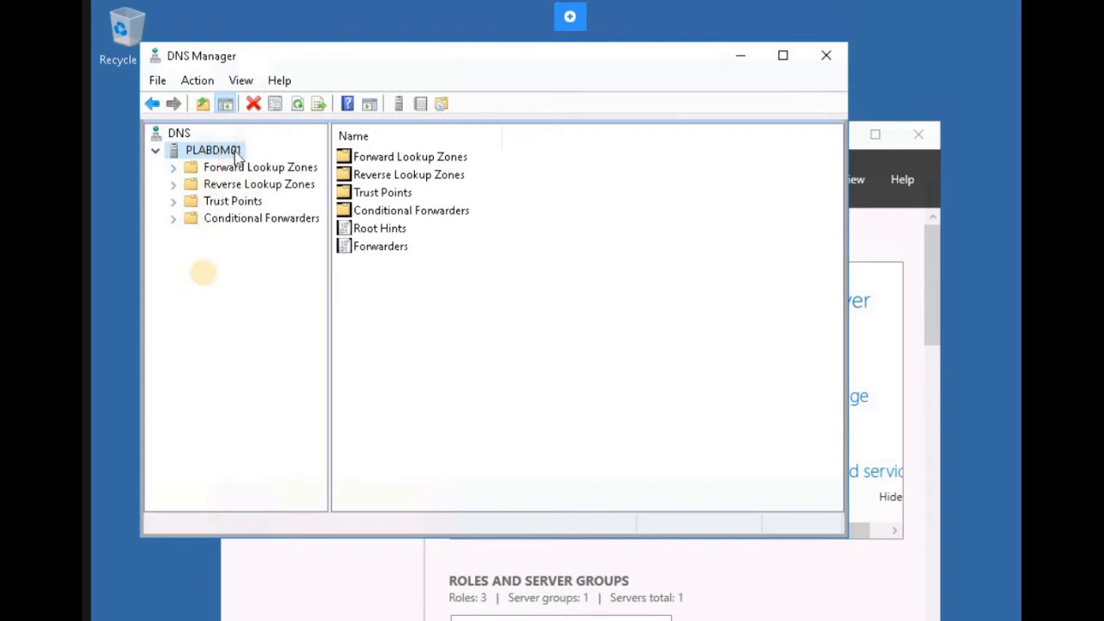
click(231, 202)
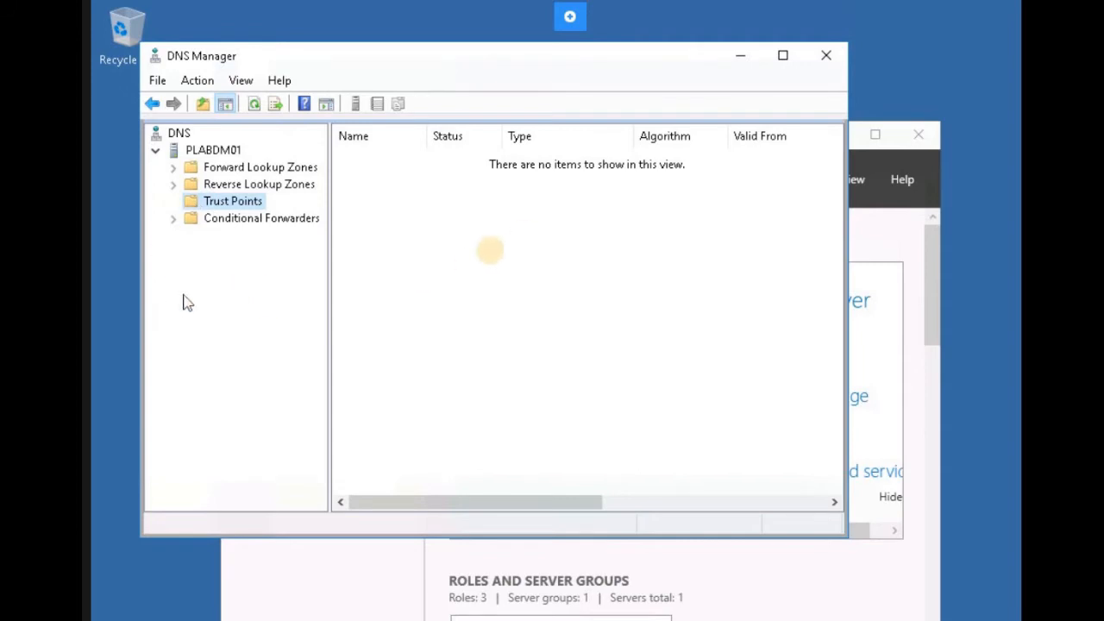
right_click(203, 205)
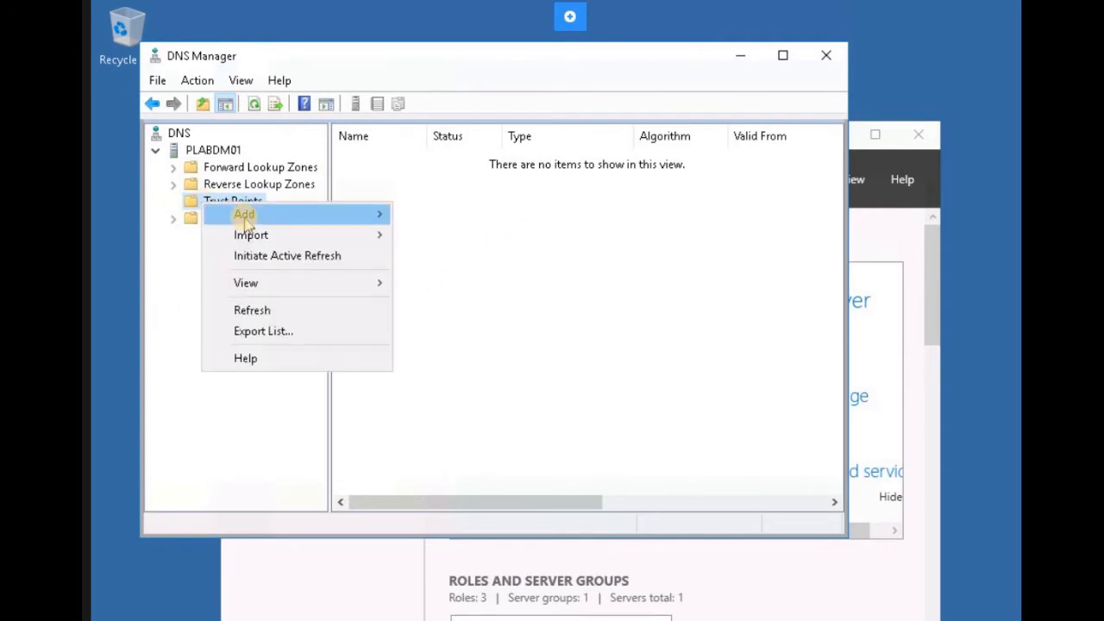
mouse_move(252, 239)
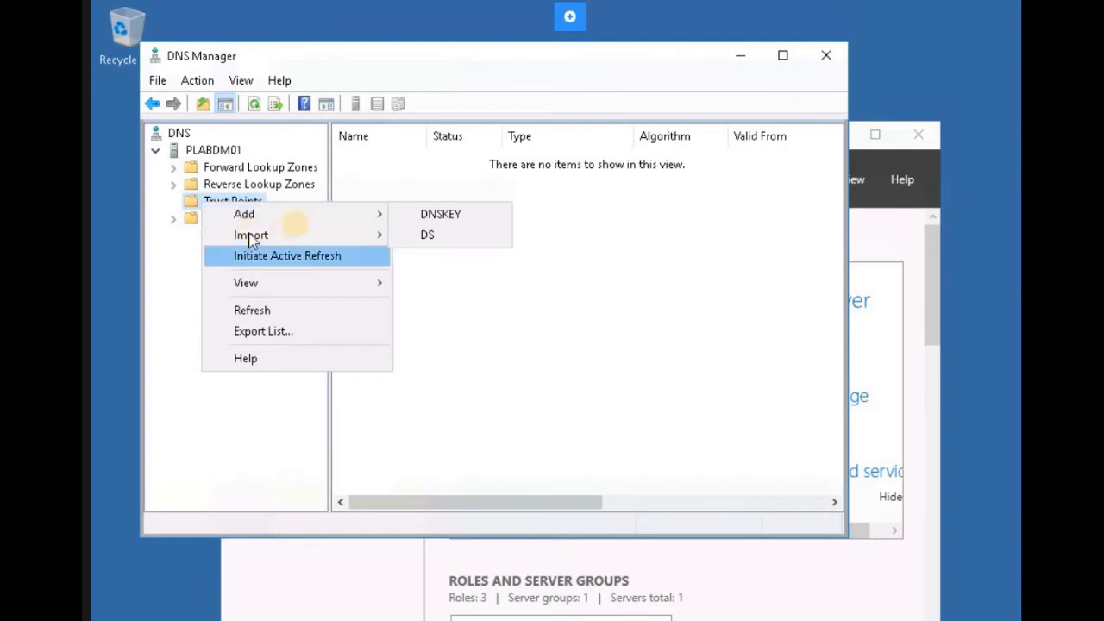
mouse_move(303, 231)
click(421, 233)
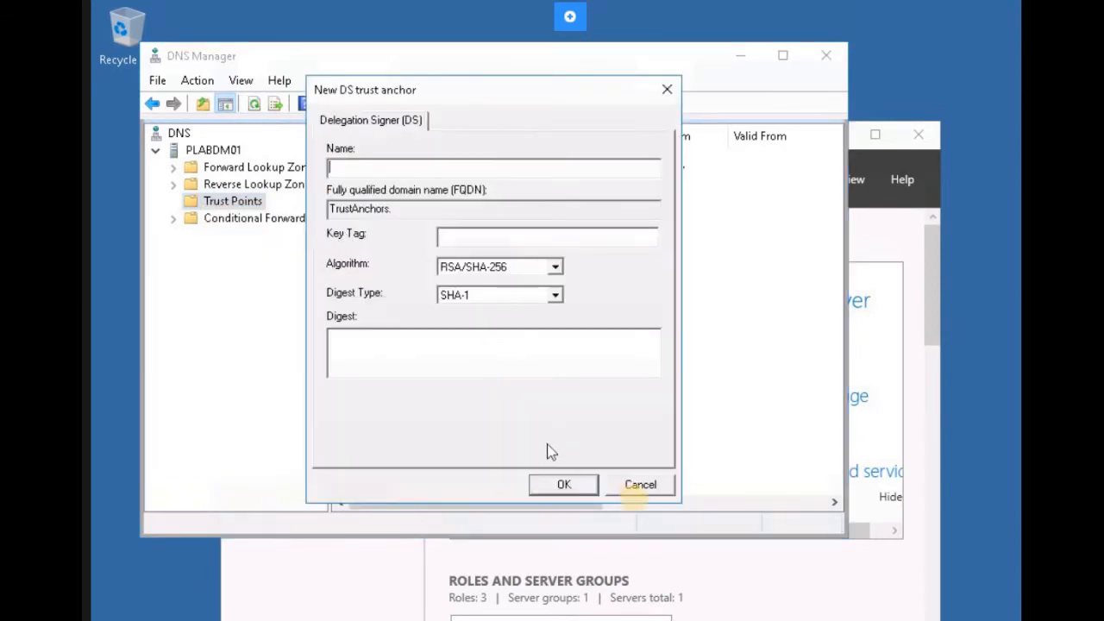
click(640, 484)
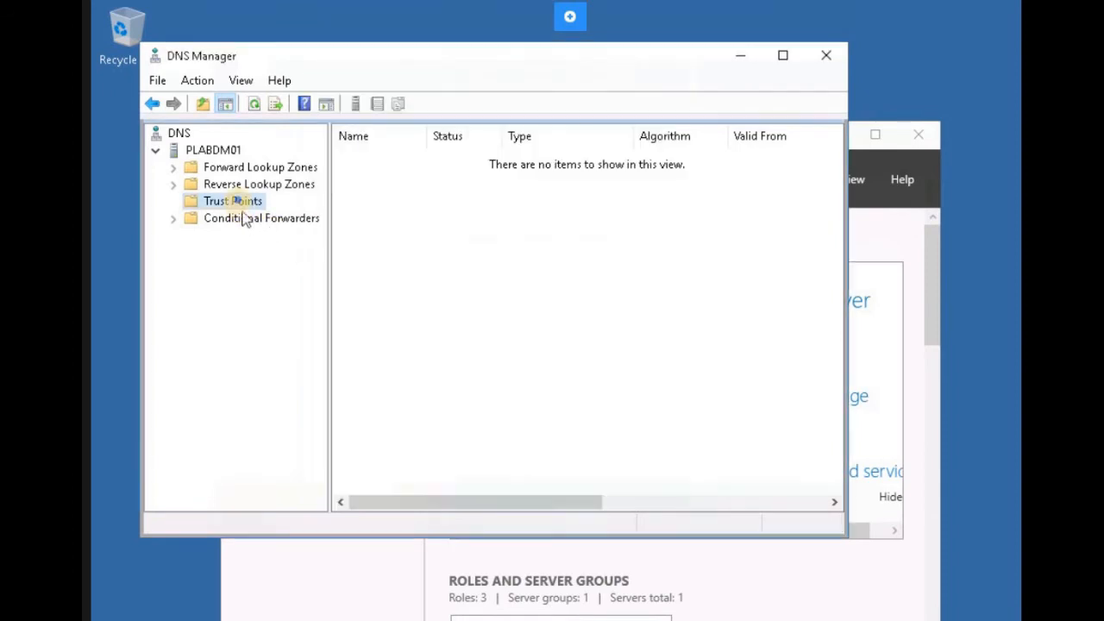
- Import a DNSKEY into Trust Points from the file \\plabdc01\dns\keyset-secure.practicelabs.com
right_click(242, 207)
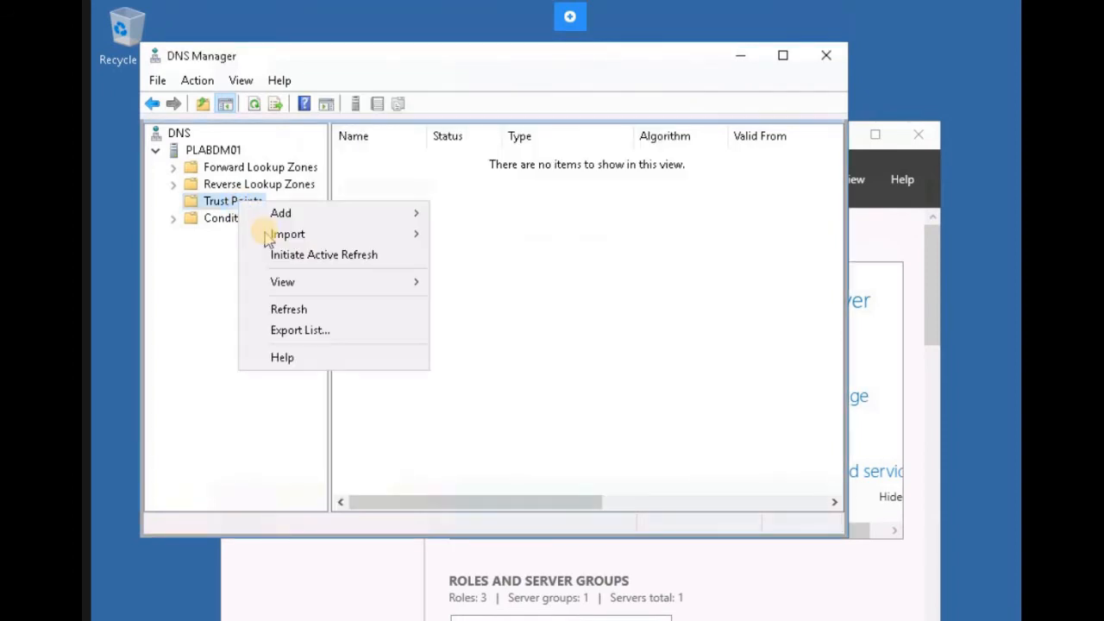
mouse_move(419, 230)
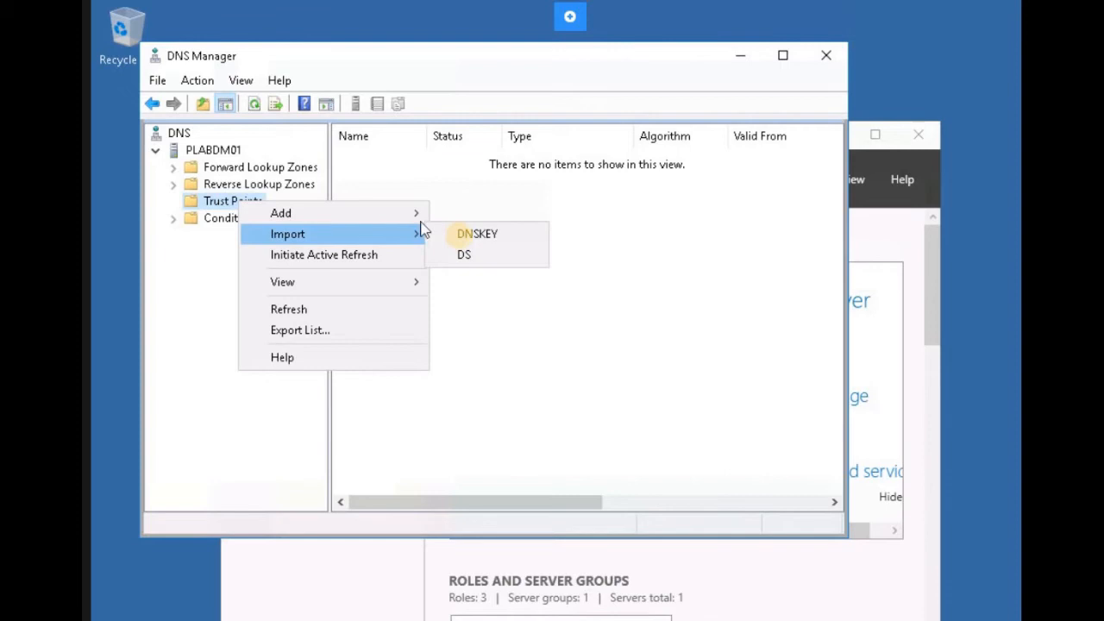
click(477, 234)
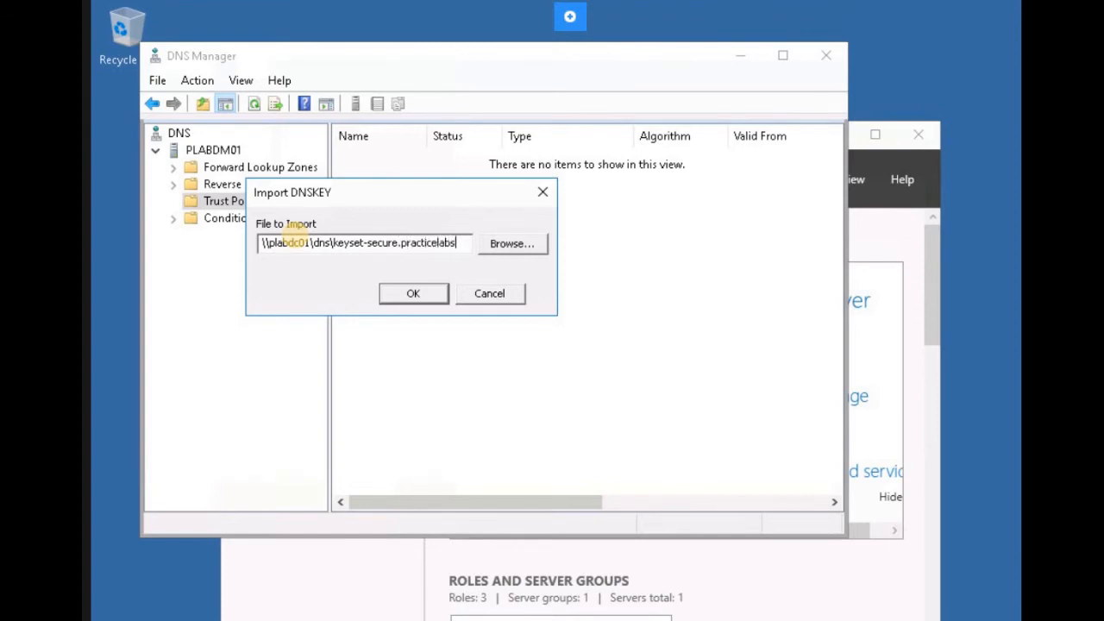
text(.com)
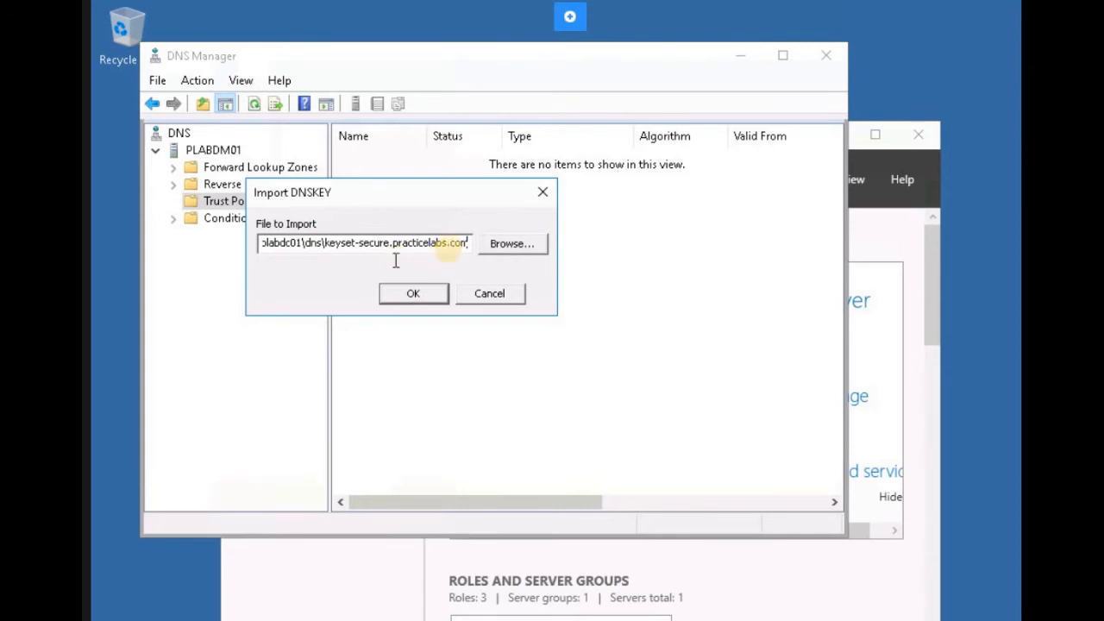
drag(448, 245, 215, 253)
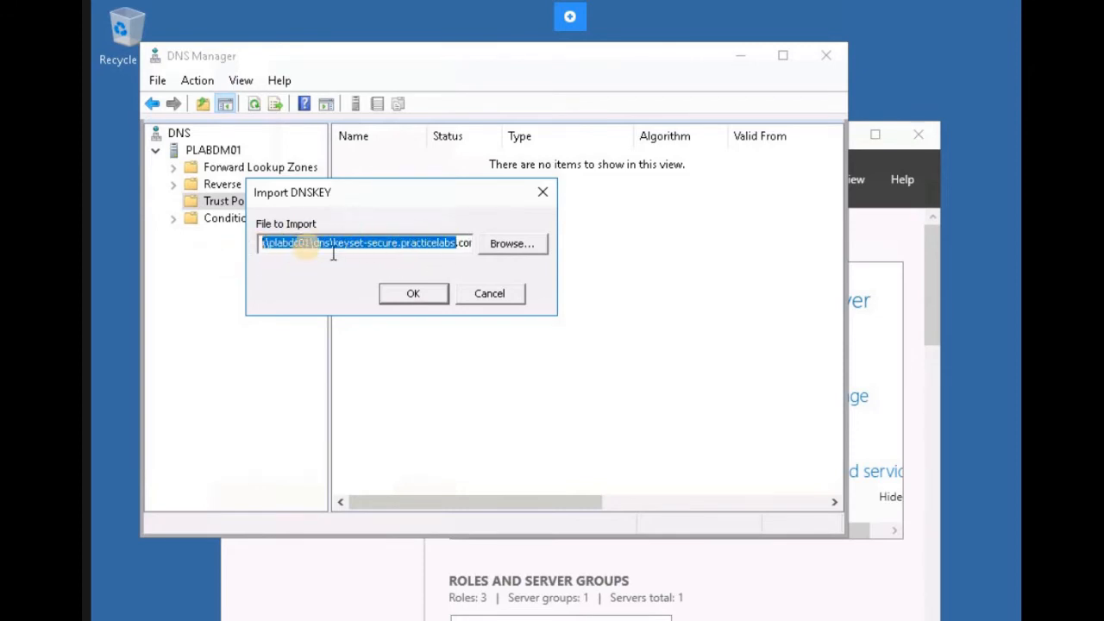
click(308, 244)
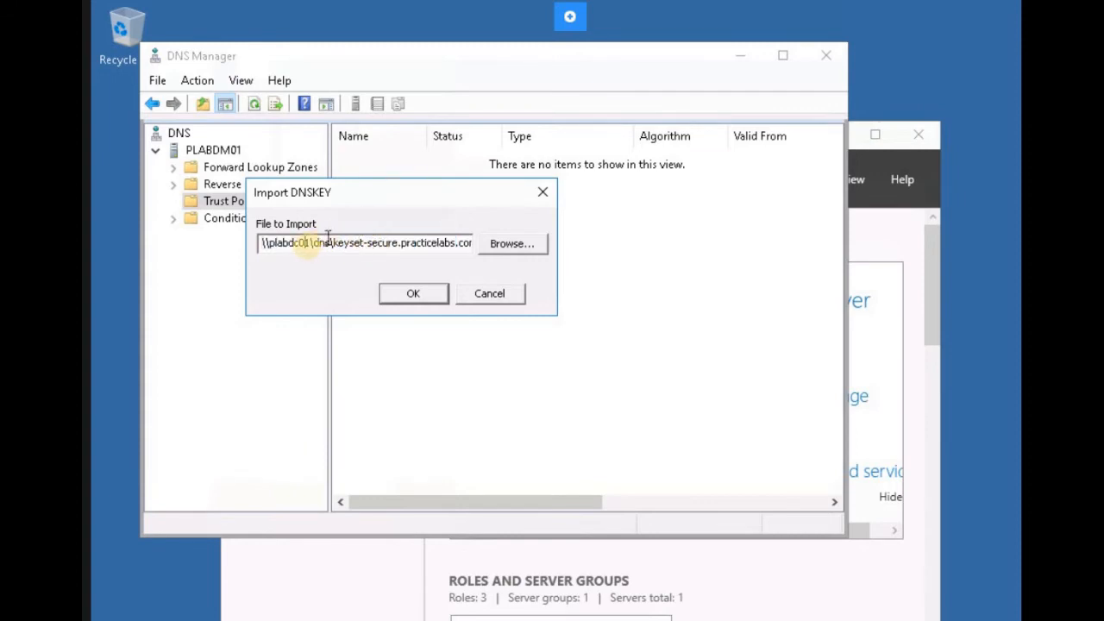
drag(263, 244, 347, 243)
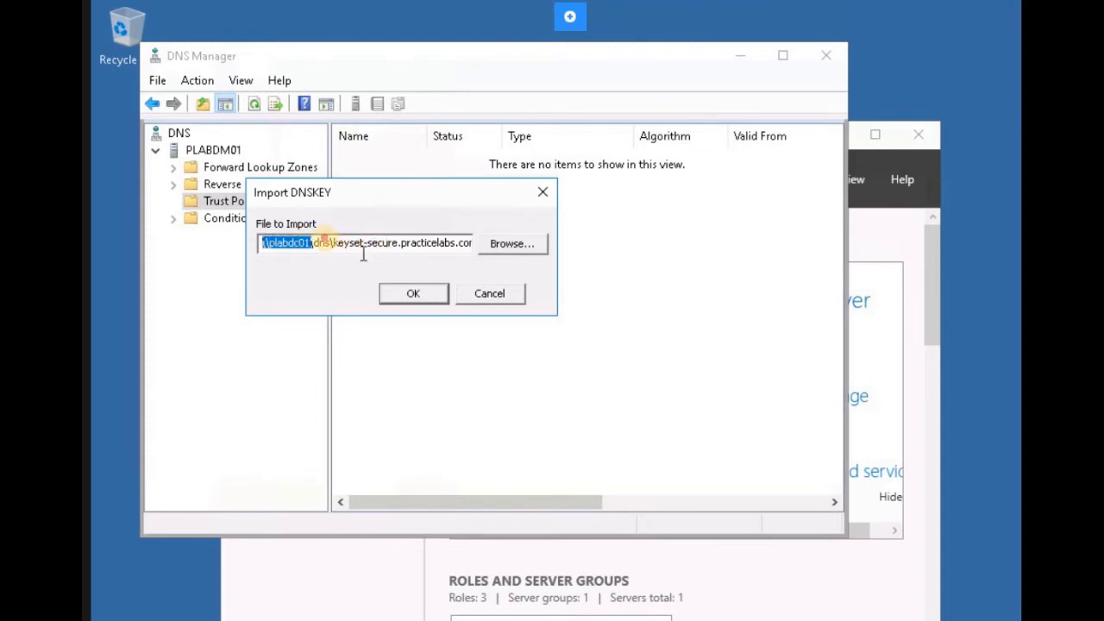
click(365, 243)
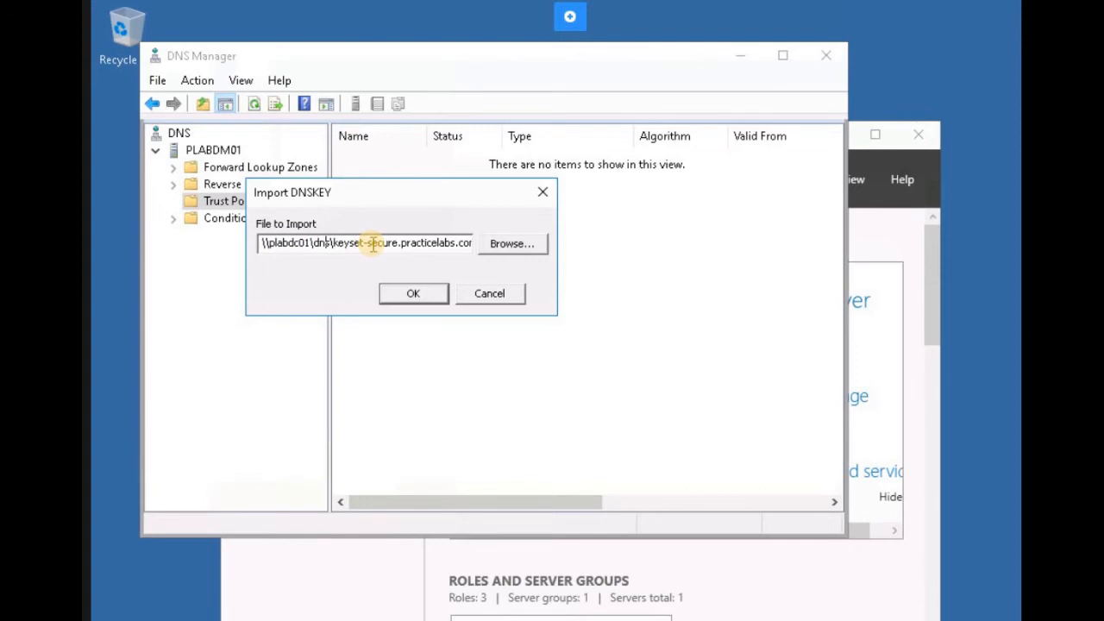
key(shift+End)
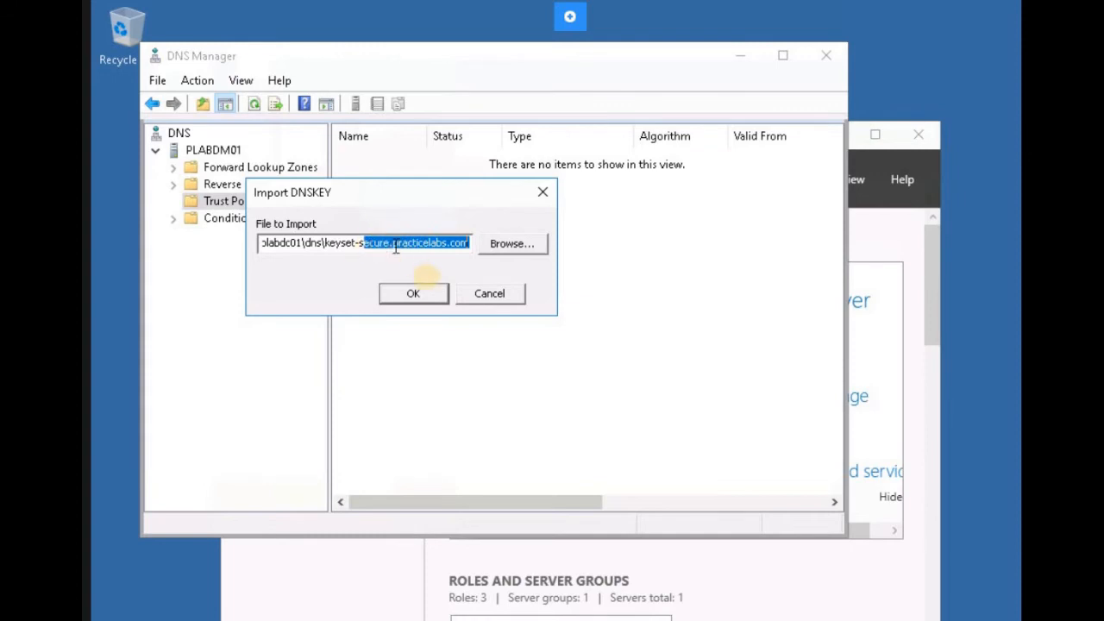
click(412, 293)
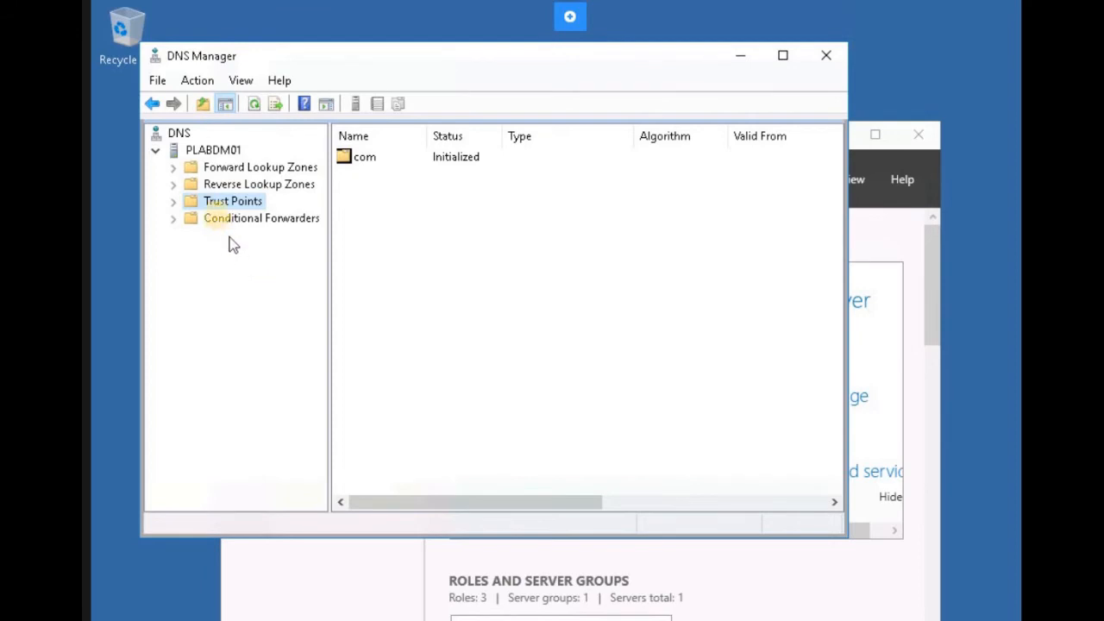
- Expand Trust Points through com and practicelabs to secure, and check the imported DNSKEY trust anchors
click(173, 202)
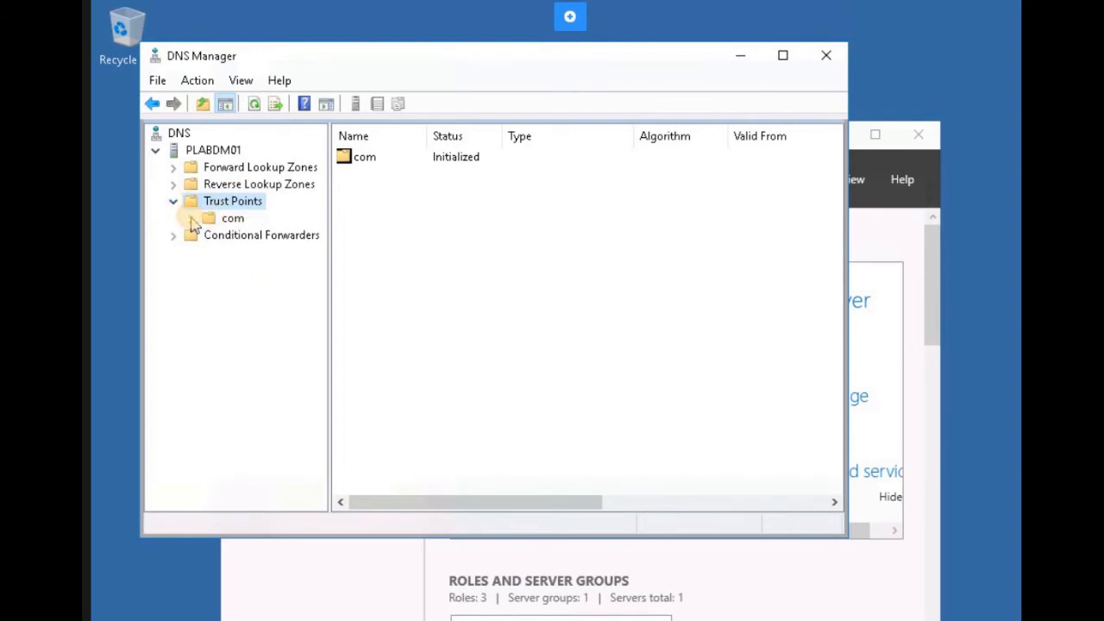
click(192, 220)
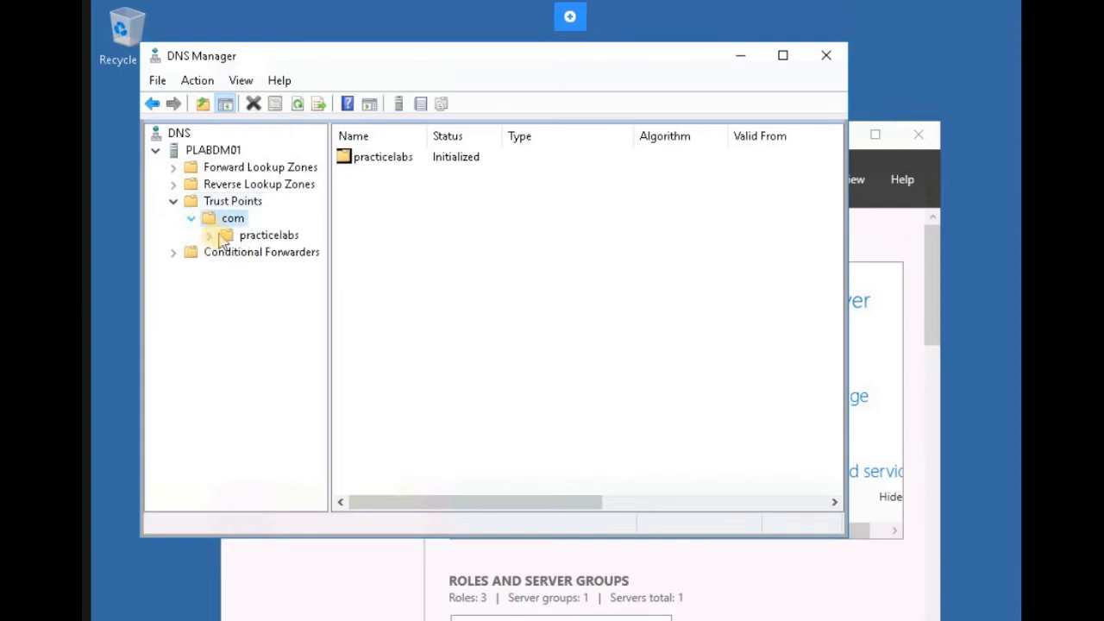
click(212, 235)
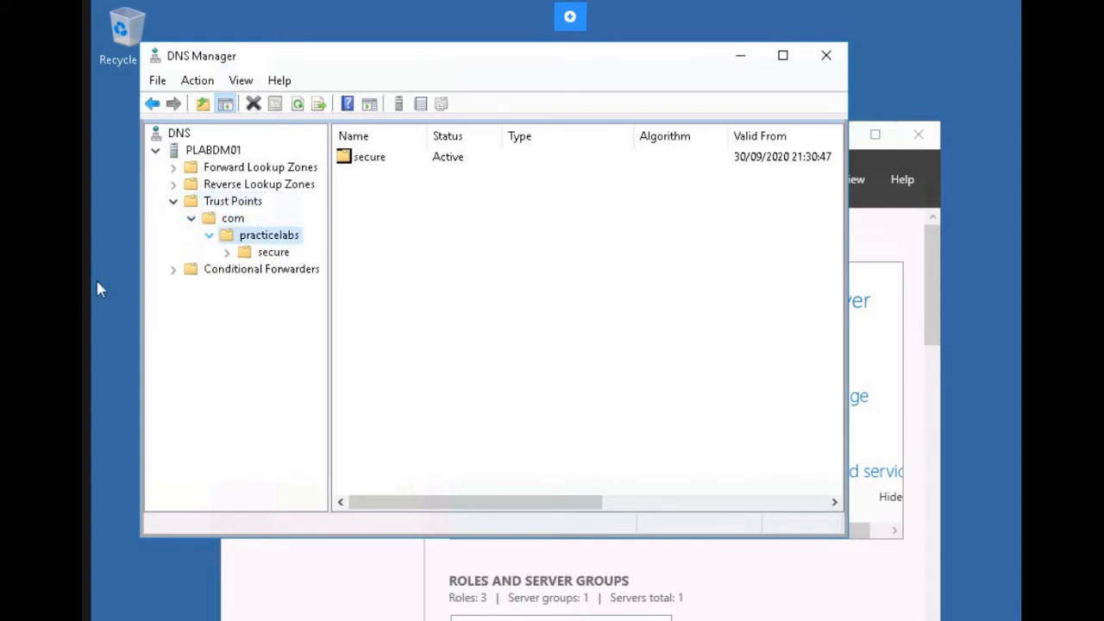
click(247, 254)
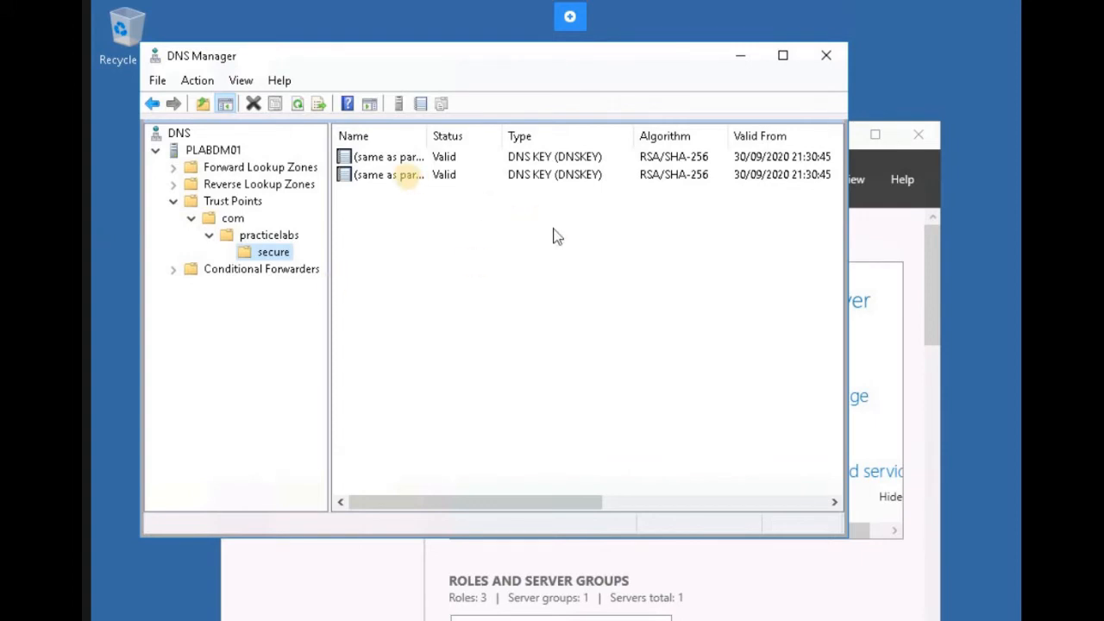
- Search for Windows PowerShell on the client machine and open it as administrator
click(547, 176)
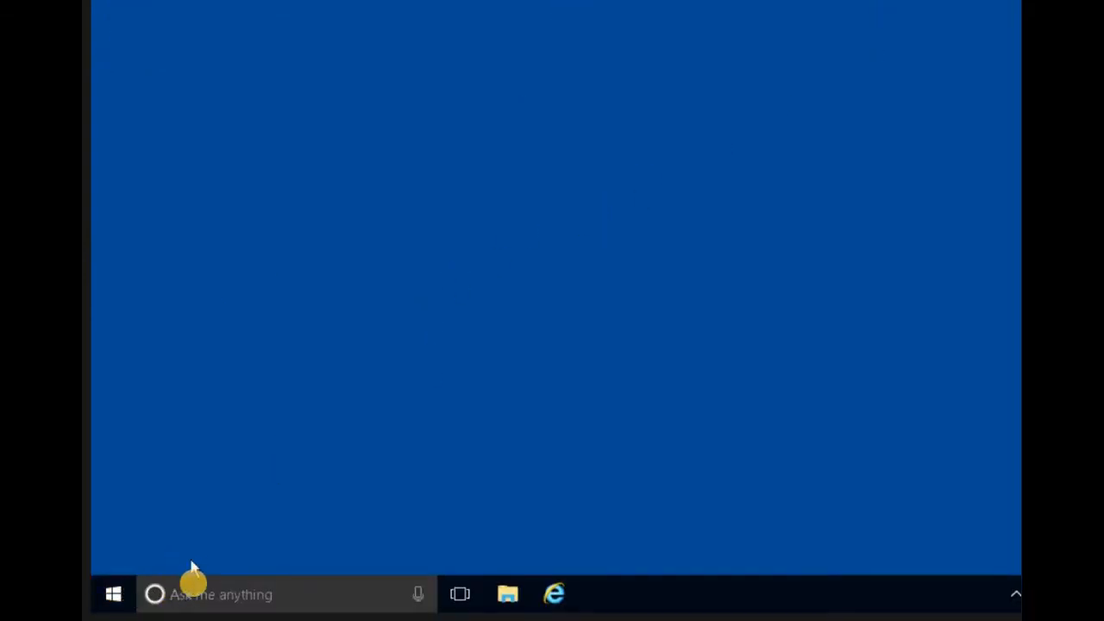
click(199, 595)
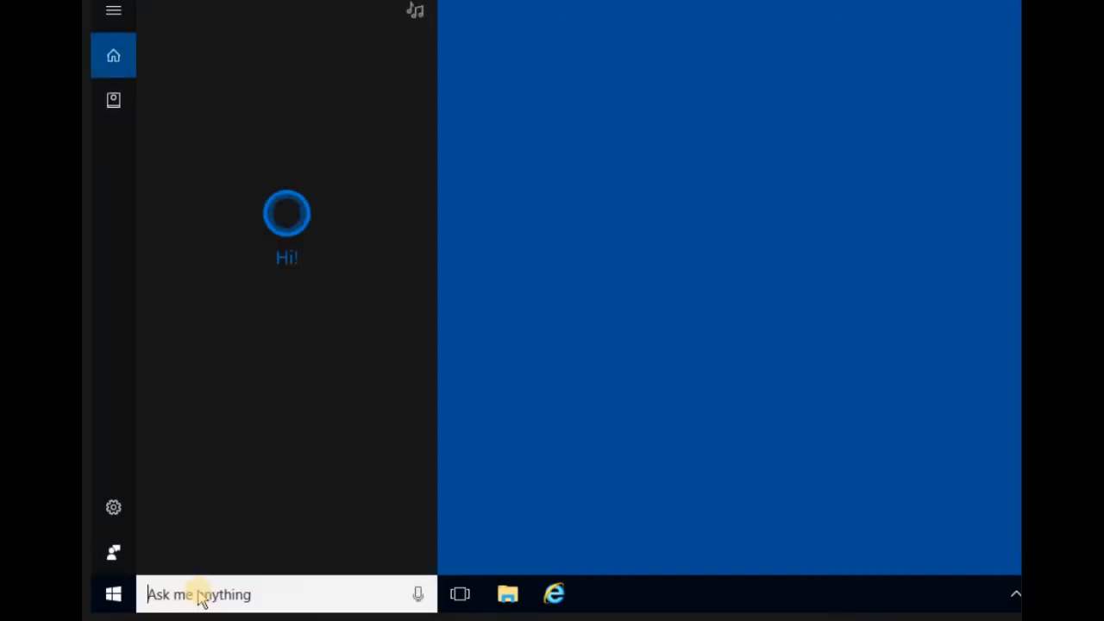
text(powers)
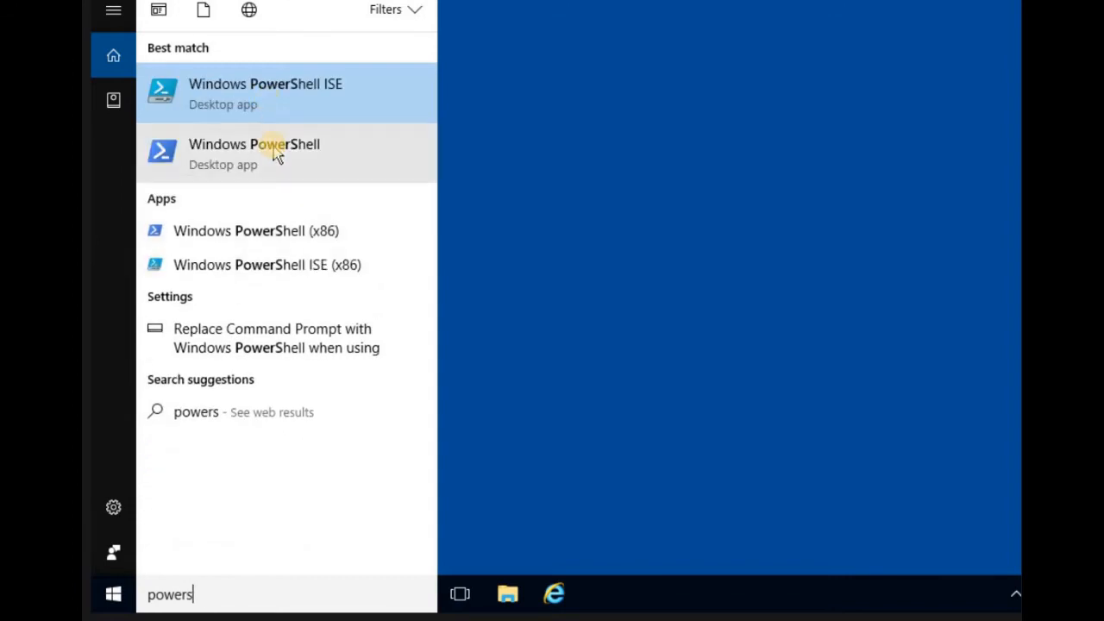
right_click(313, 153)
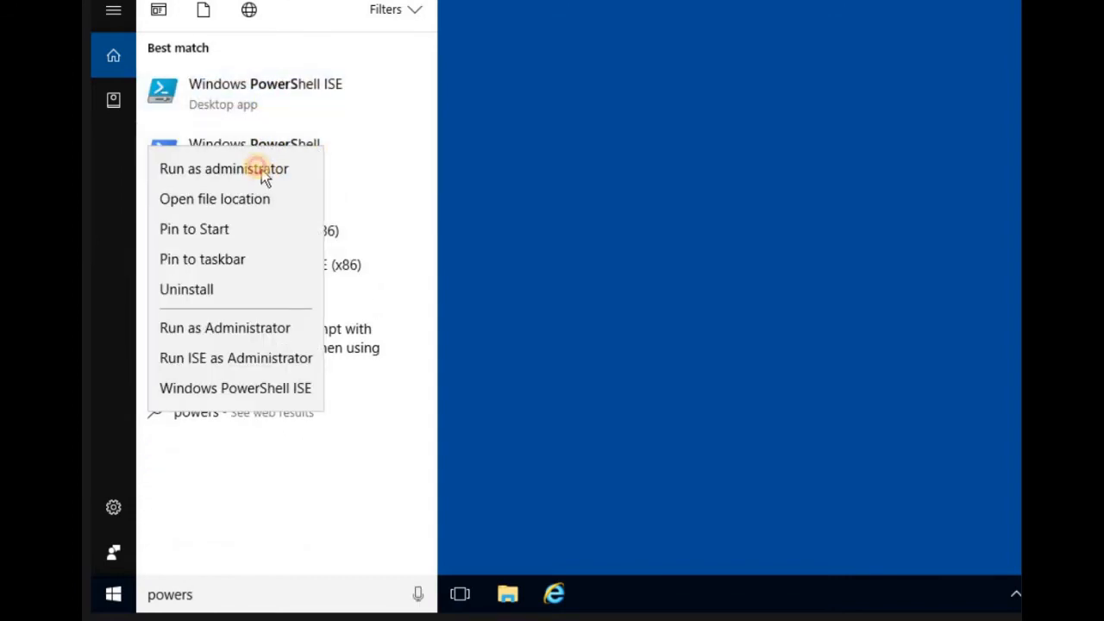
click(262, 169)
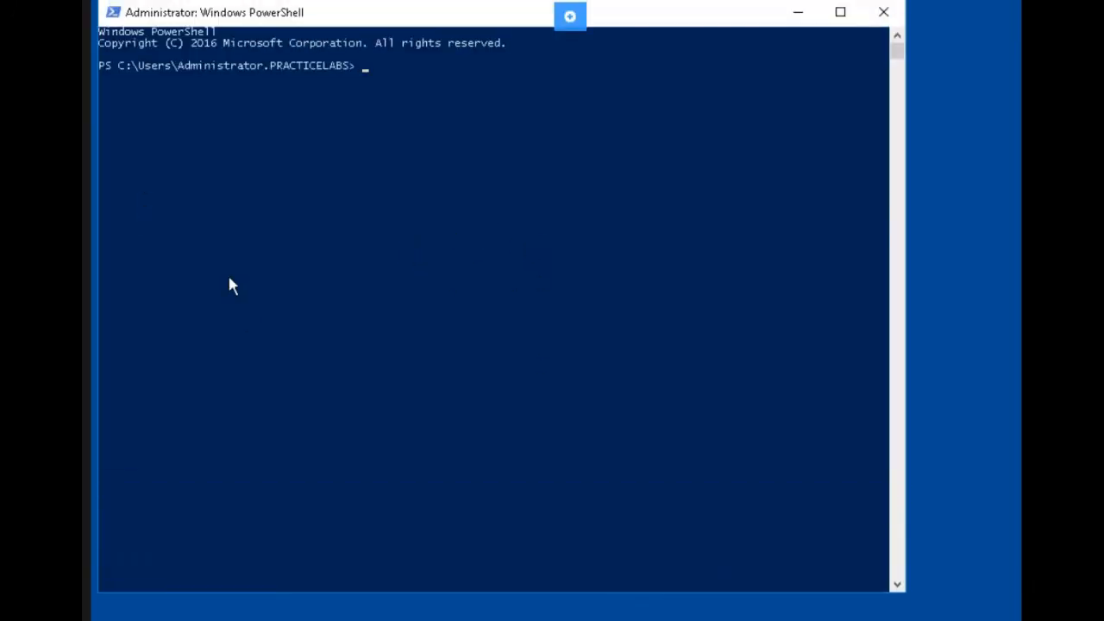
click(470, 134)
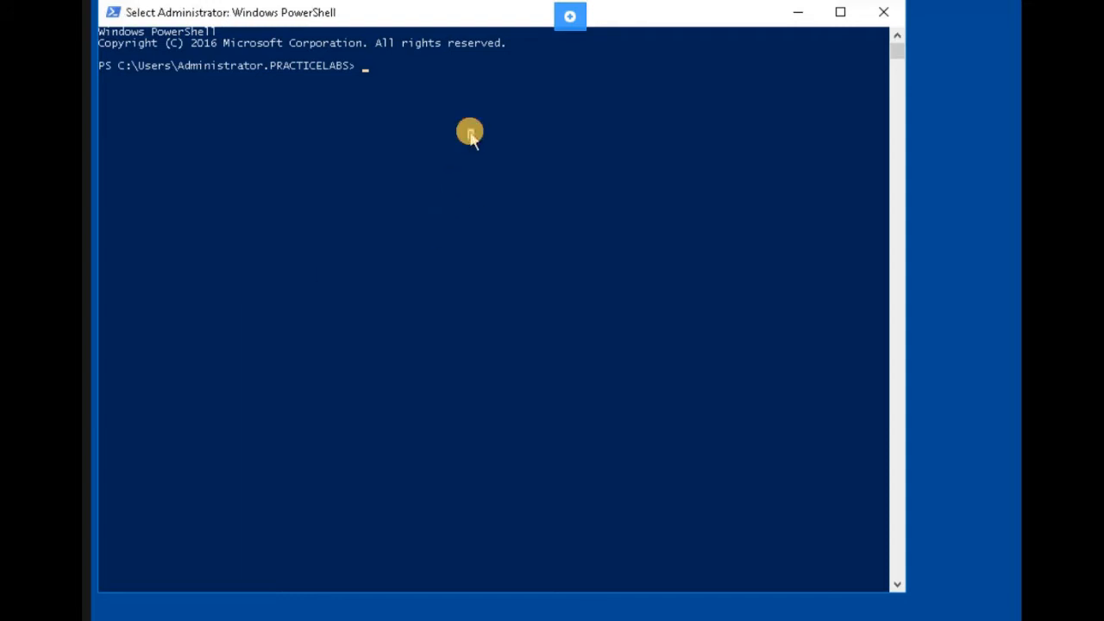
click(170, 161)
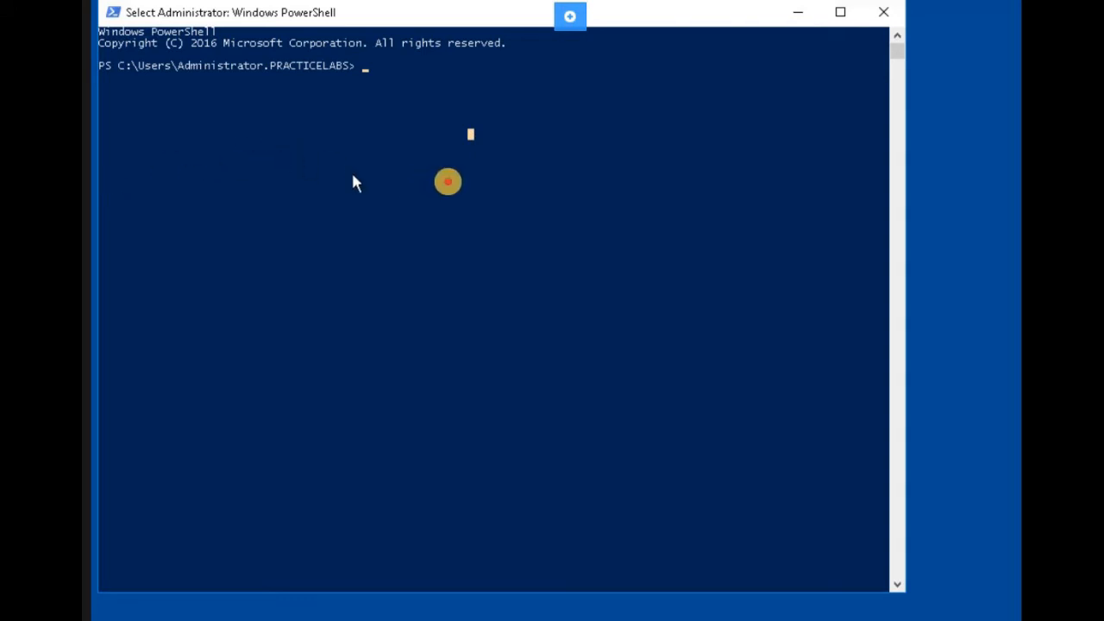
click(449, 181)
key(Escape)
- Query the trust anchors by running Resolve-DNSName -Name secure.practicelabs.com.trustanchors -Type dnskey -Server plabdm01
text(Res)
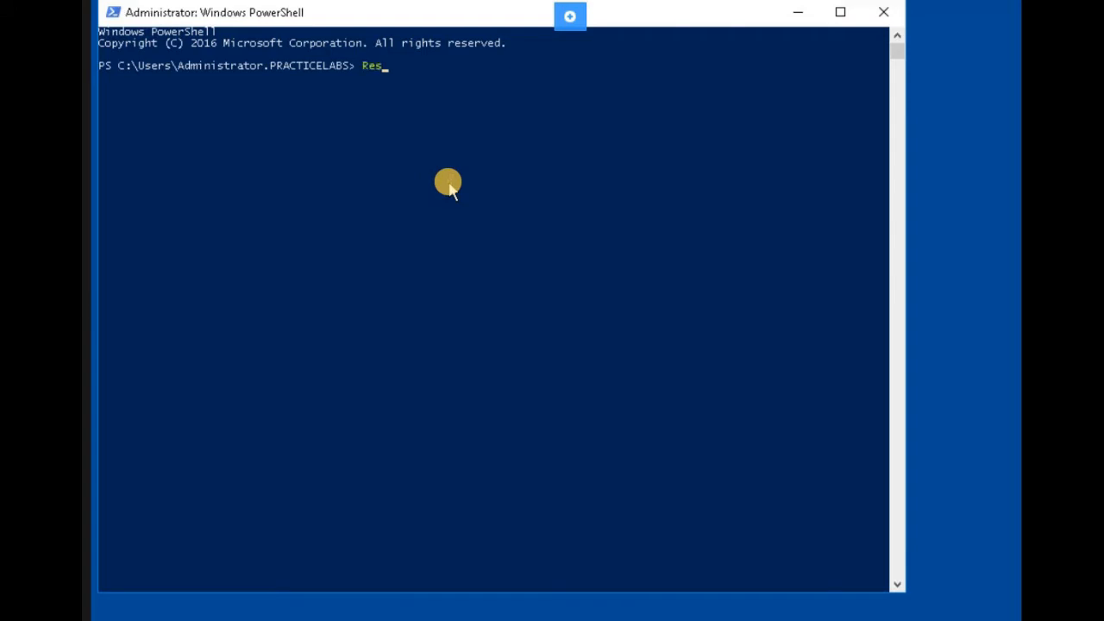
text(olve-DNSn)
key(BackSpace)
text(NAme)
key(BackSpace)
key(BackSpace)
key(BackSpace)
text(ame -Name)
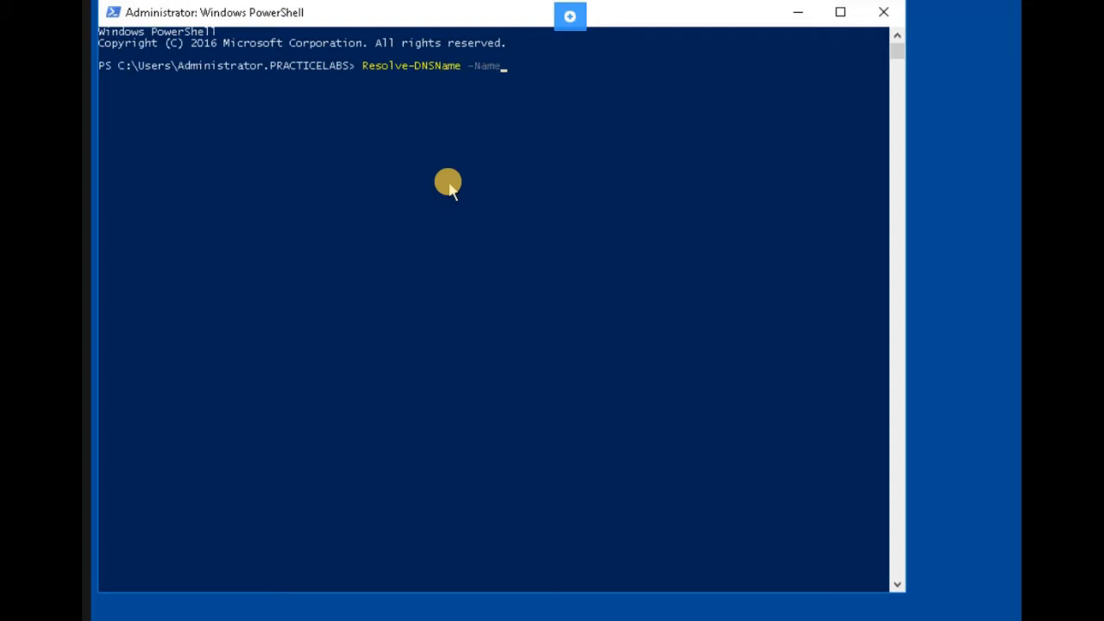
text( Secu)
key(BackSpace)
key(BackSpace)
key(BackSpace)
key(BackSpace)
text(secure.prac)
text(i)
key(BackSpace)
text(ticel)
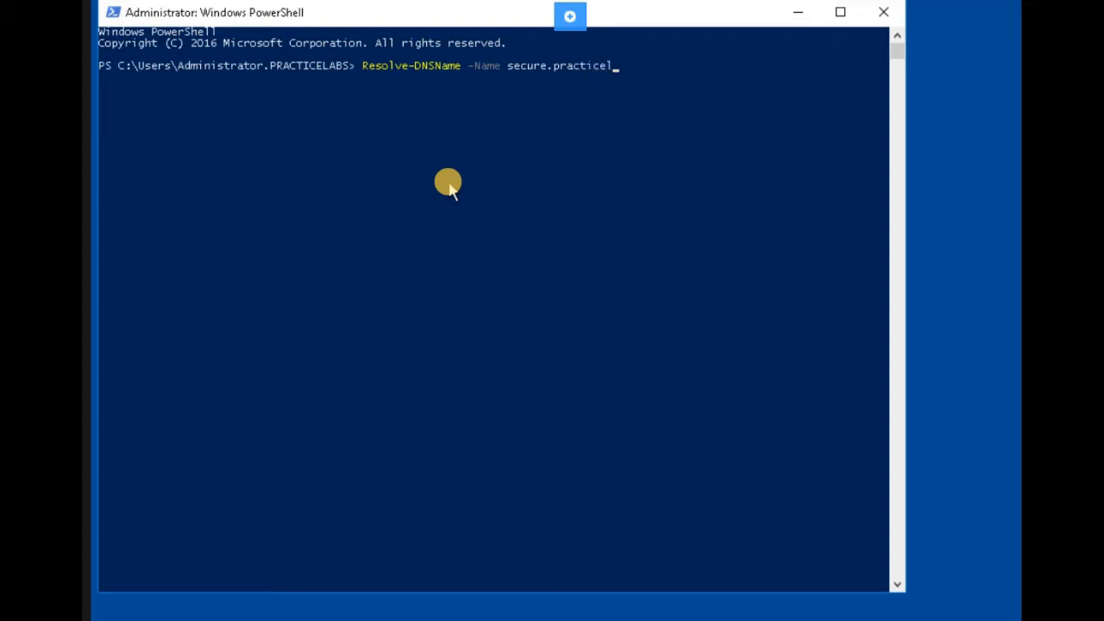
text(abs.com.trustan)
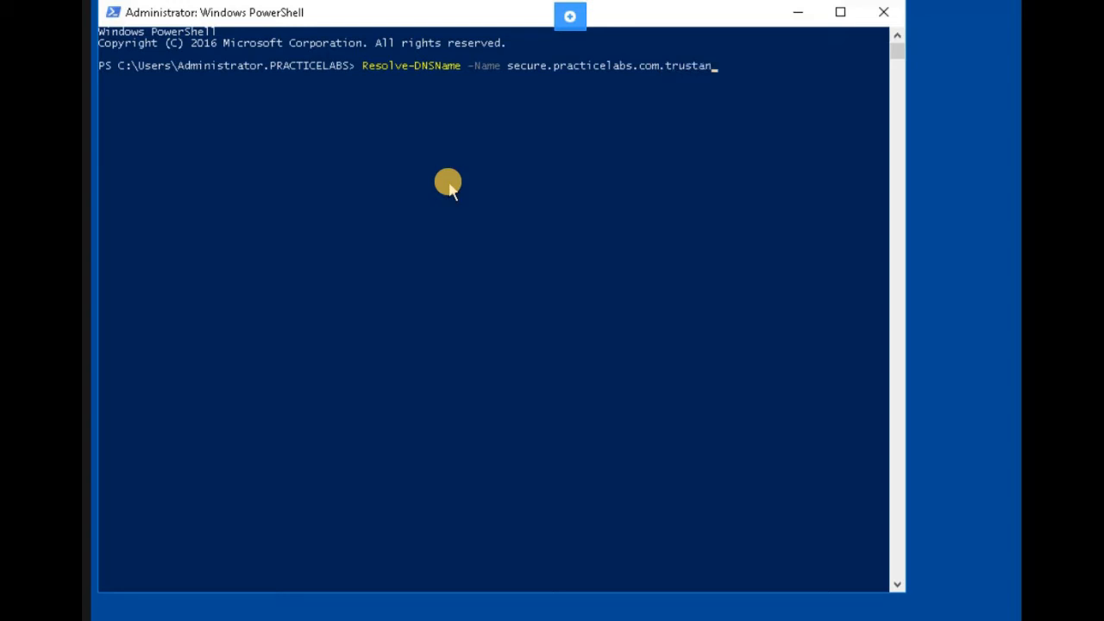
text(chors -Type dnskey -)
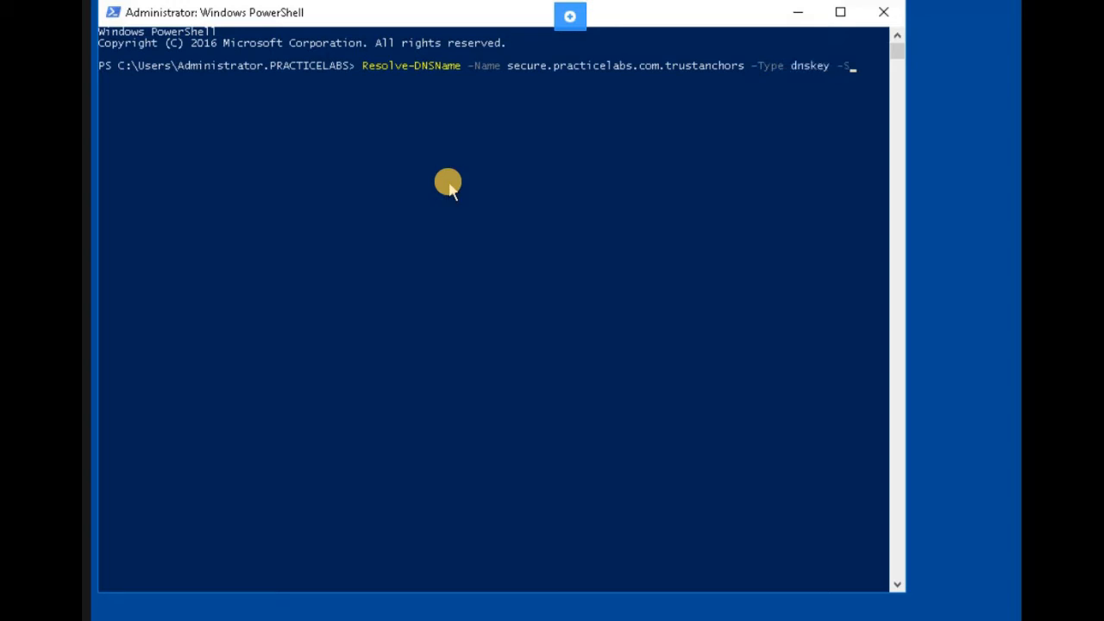
text(Serverplabdm01)
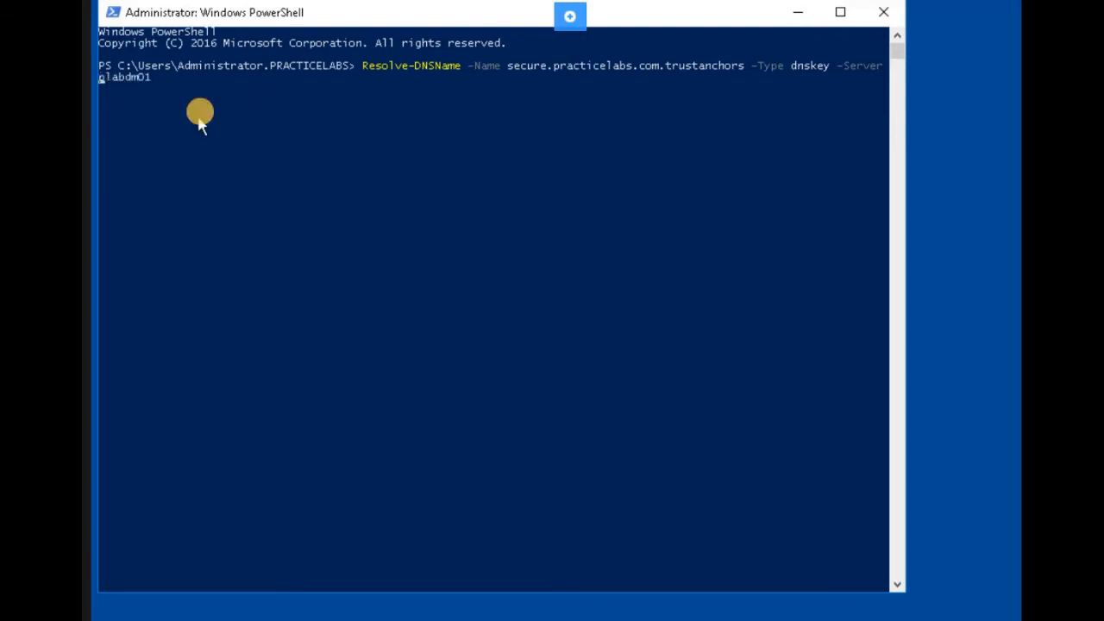
click(200, 119)
right_click(202, 117)
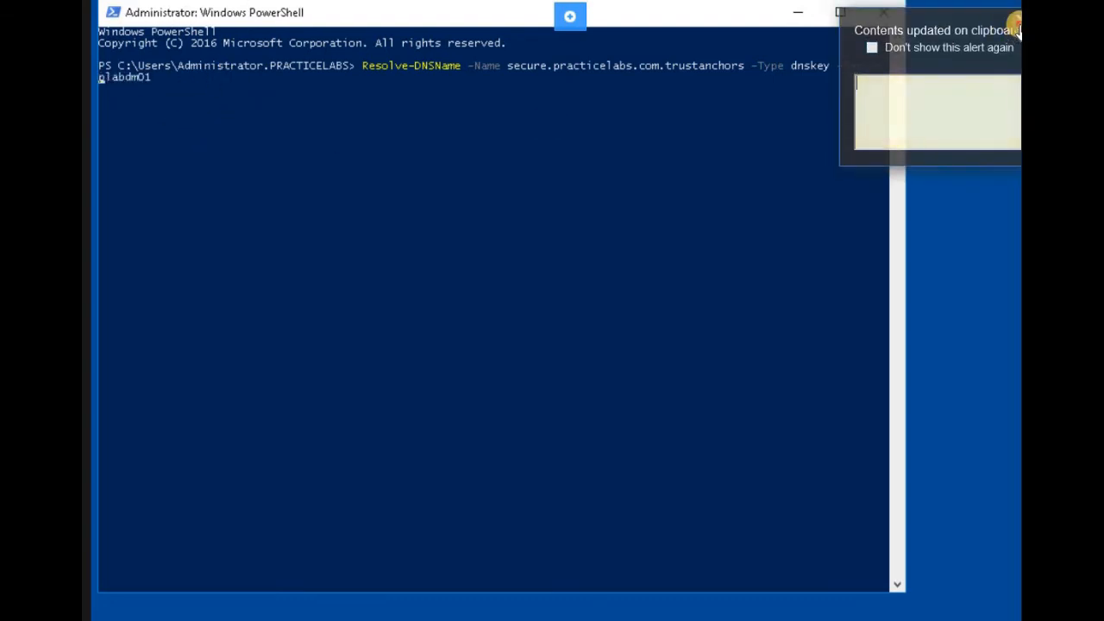
click(169, 138)
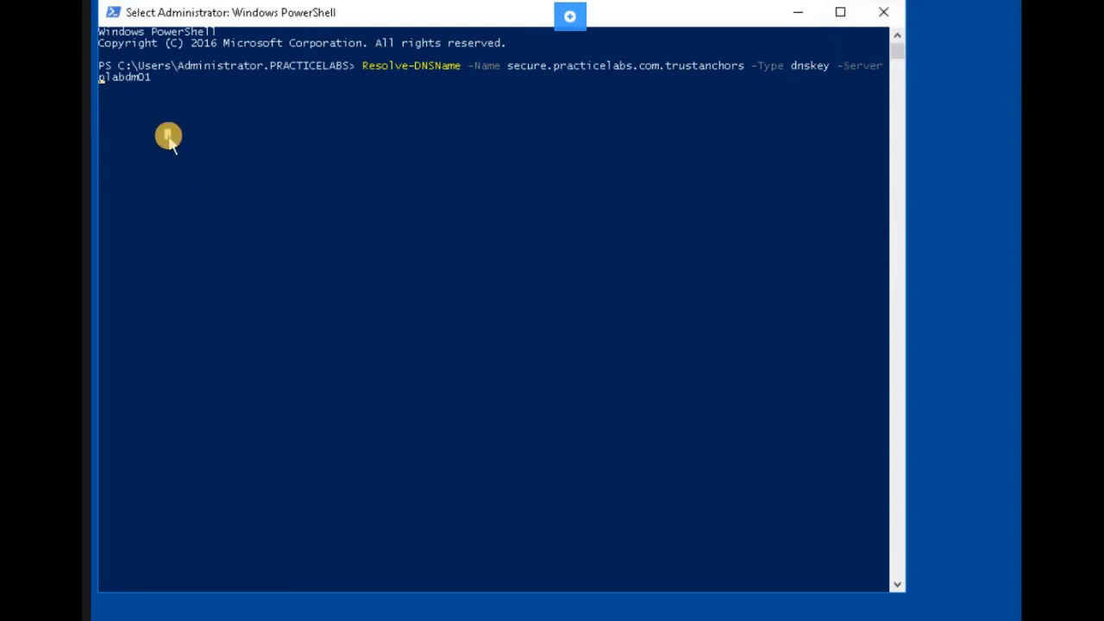
key(Escape)
key(Right)
key(Right)
key(Right)
key(Right)
key(Right)
key(Right)
key(Right)
key(Right)
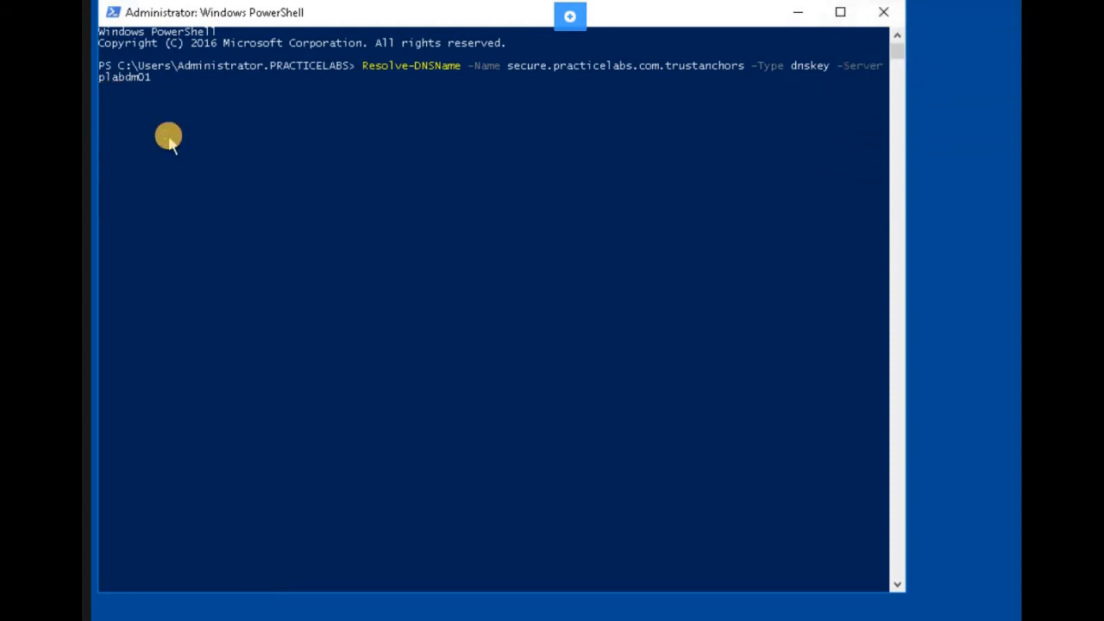
key(Return)
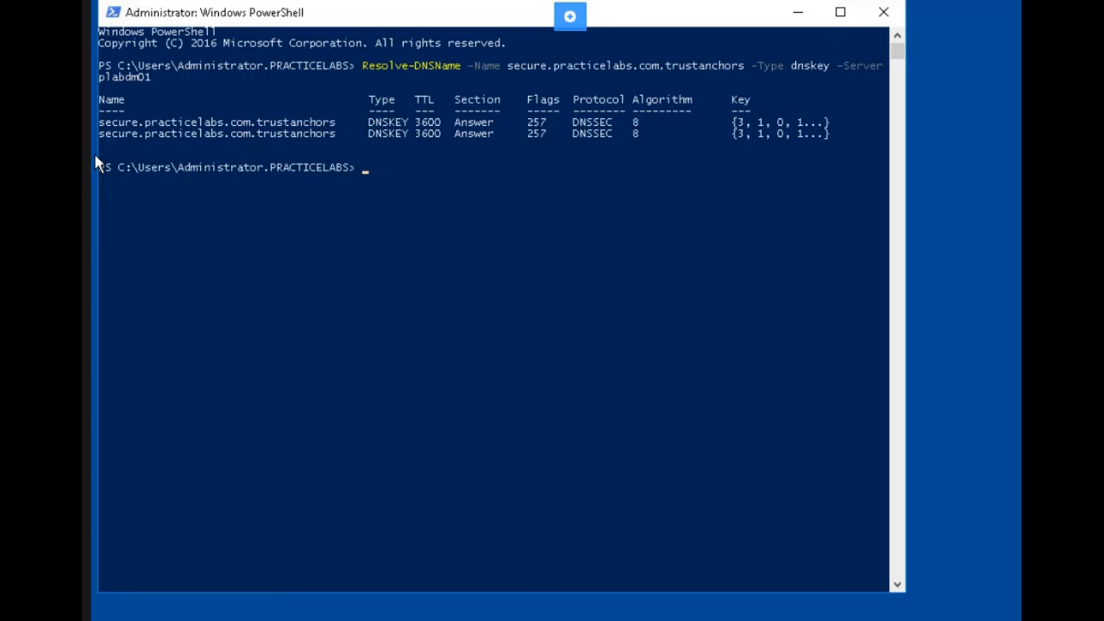
click(496, 215)
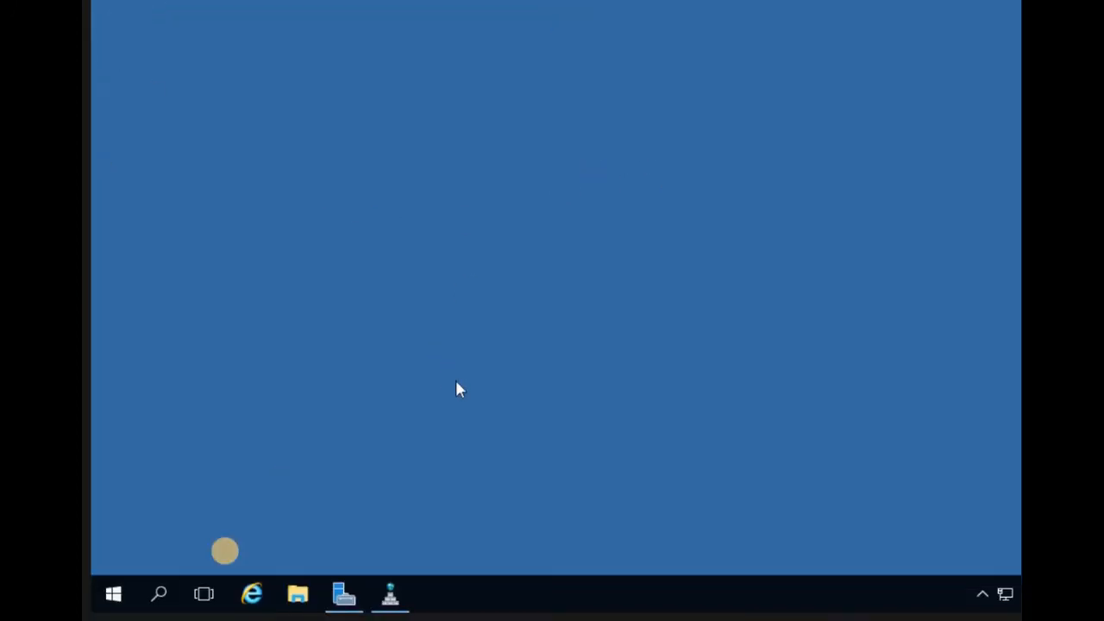
- In DNS Manager on PLABDC01, enable the distribution of trust anchors in the DNSSEC properties of secure.practicelabs.com and apply the change
click(111, 400)
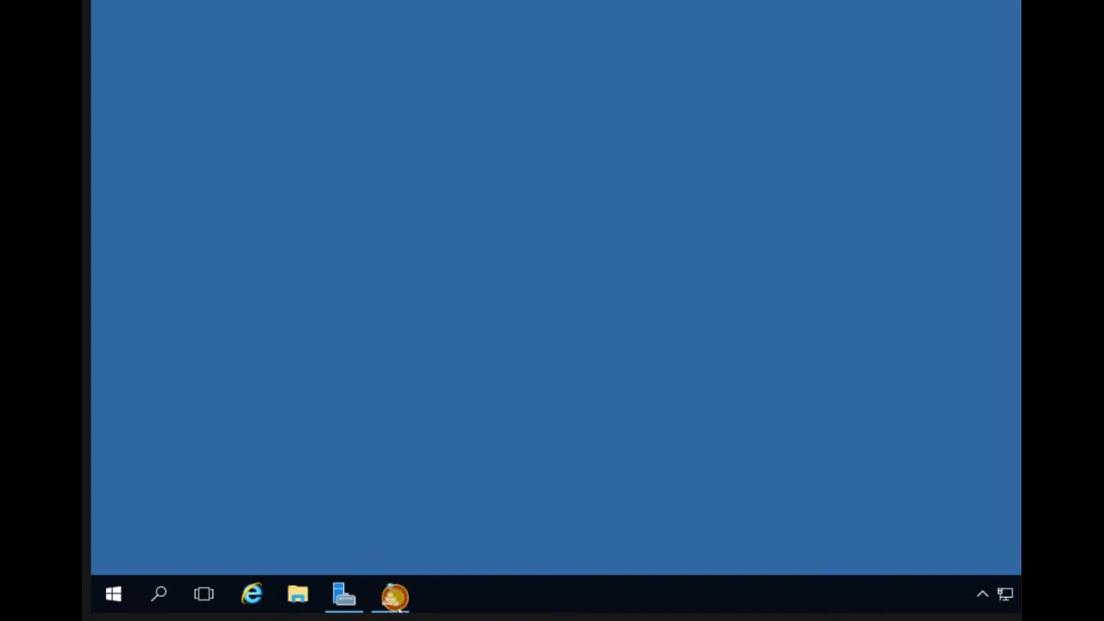
click(395, 600)
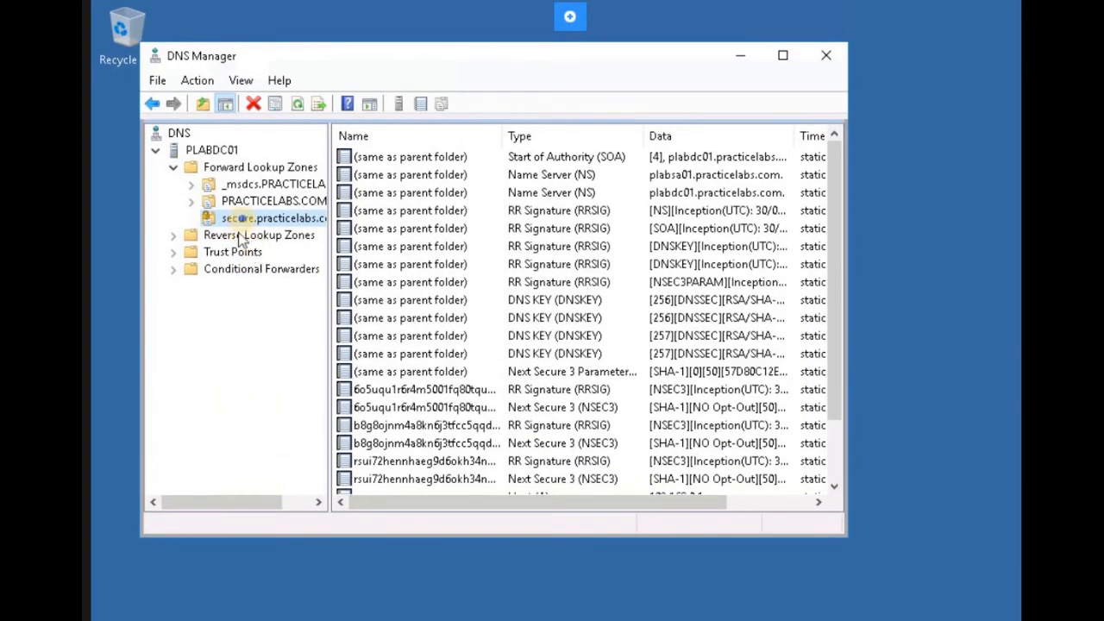
right_click(245, 222)
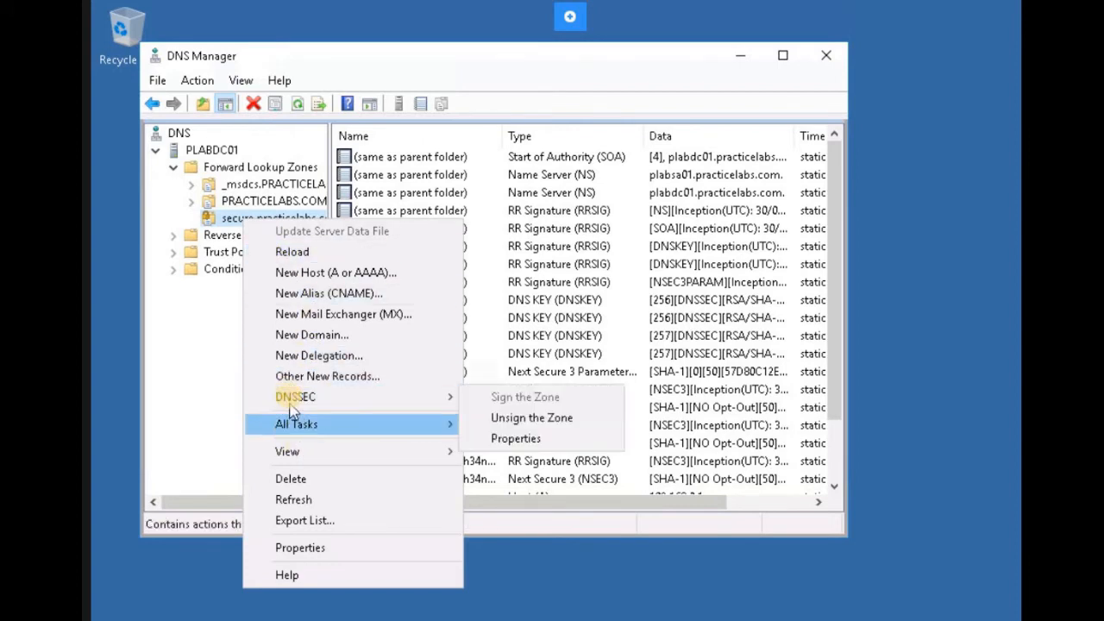
mouse_move(442, 397)
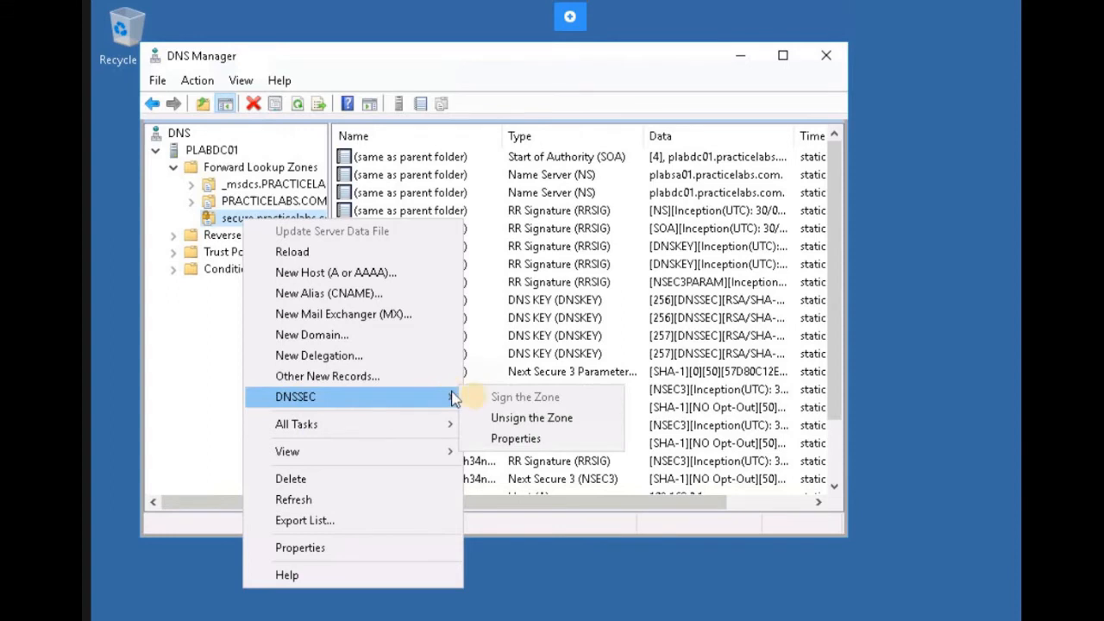
click(494, 441)
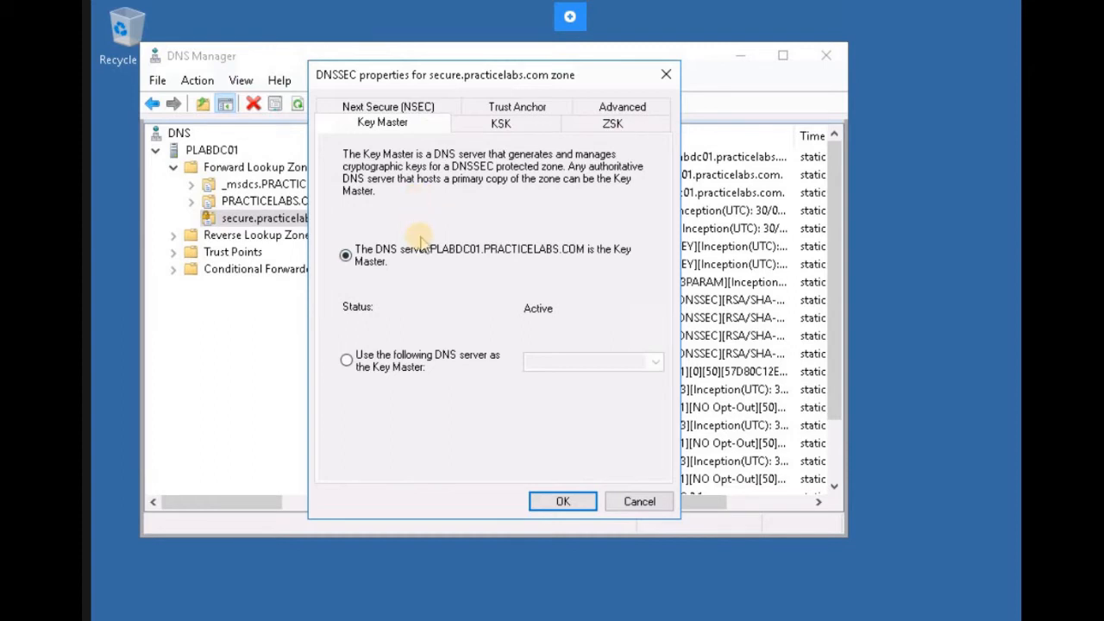
click(516, 107)
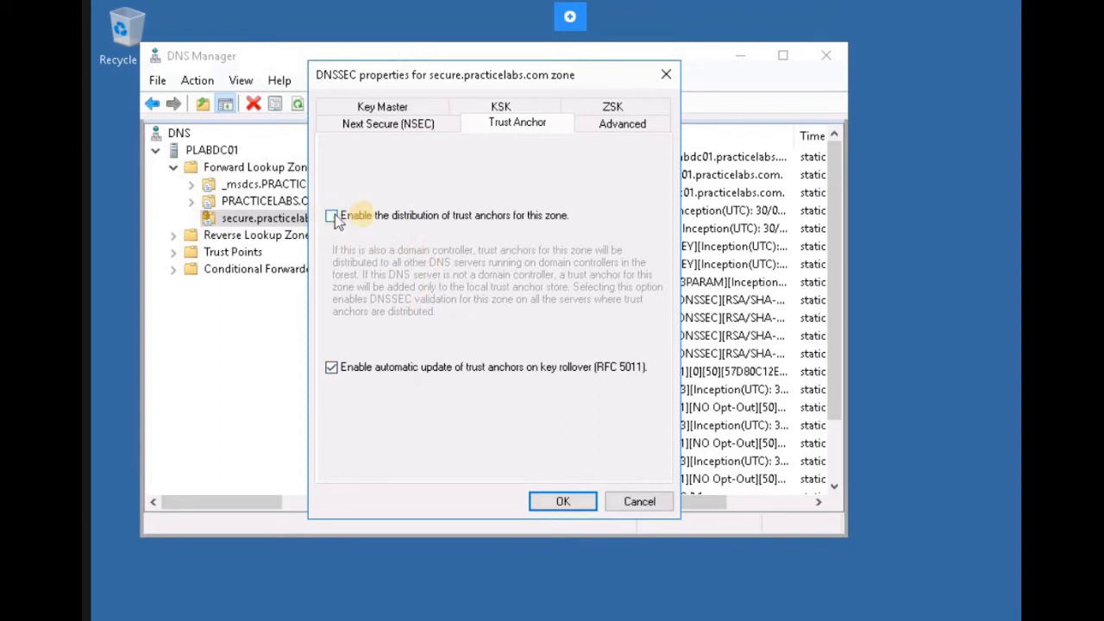
click(376, 217)
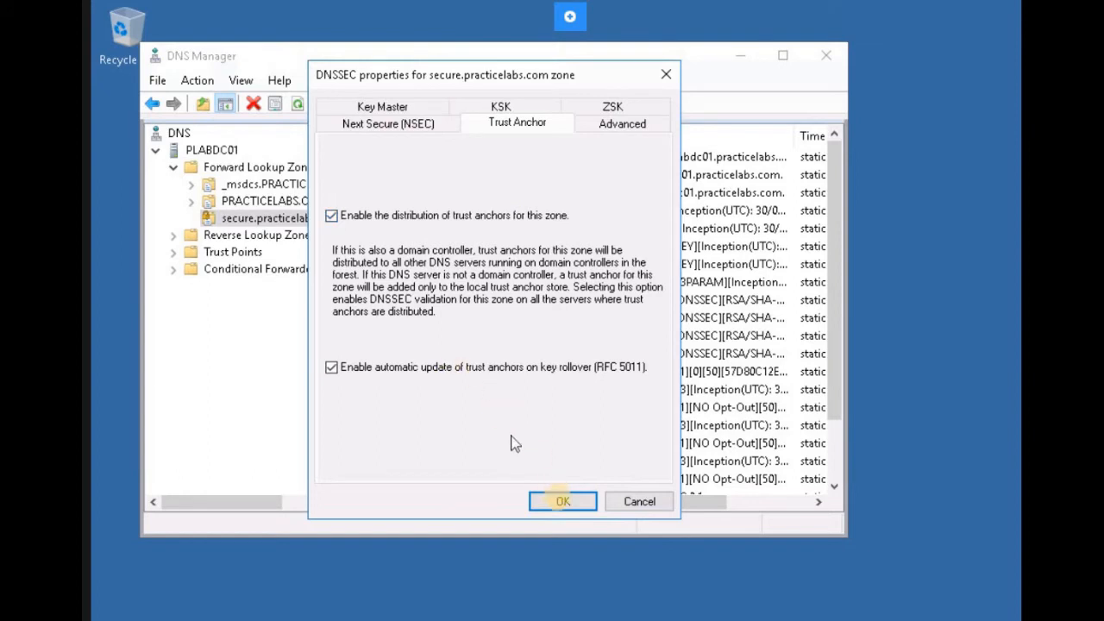
click(563, 501)
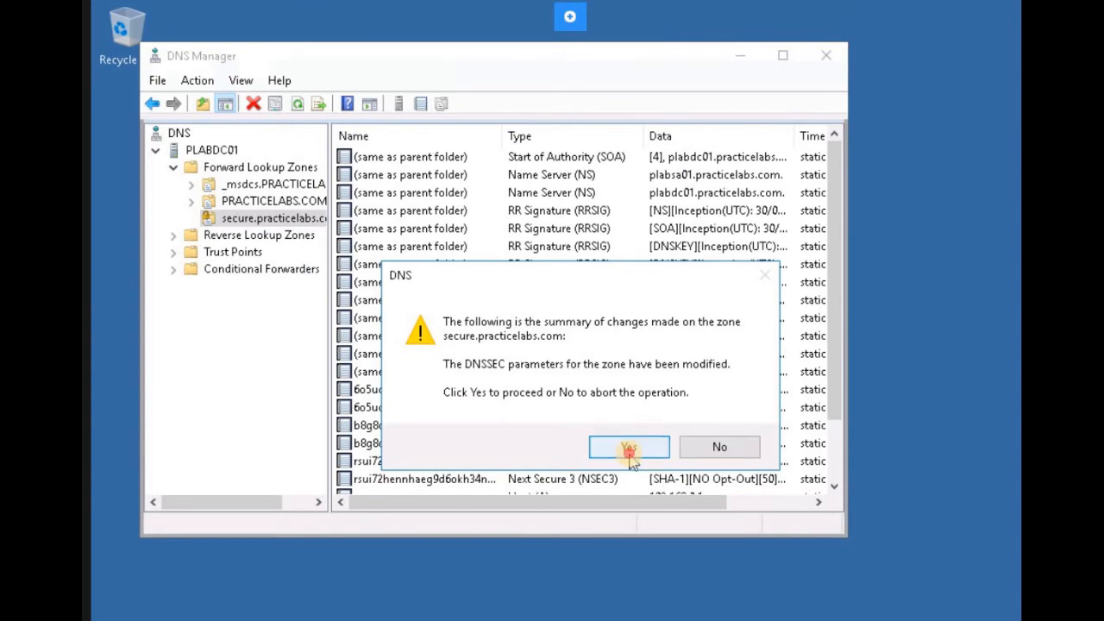
key(Return)
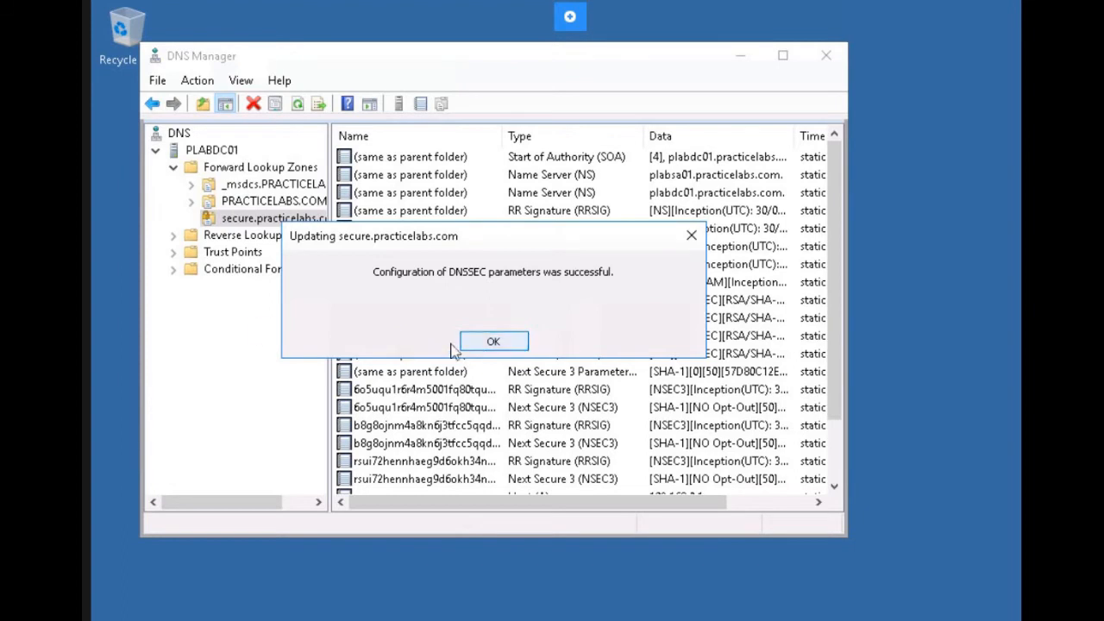
key(Return)
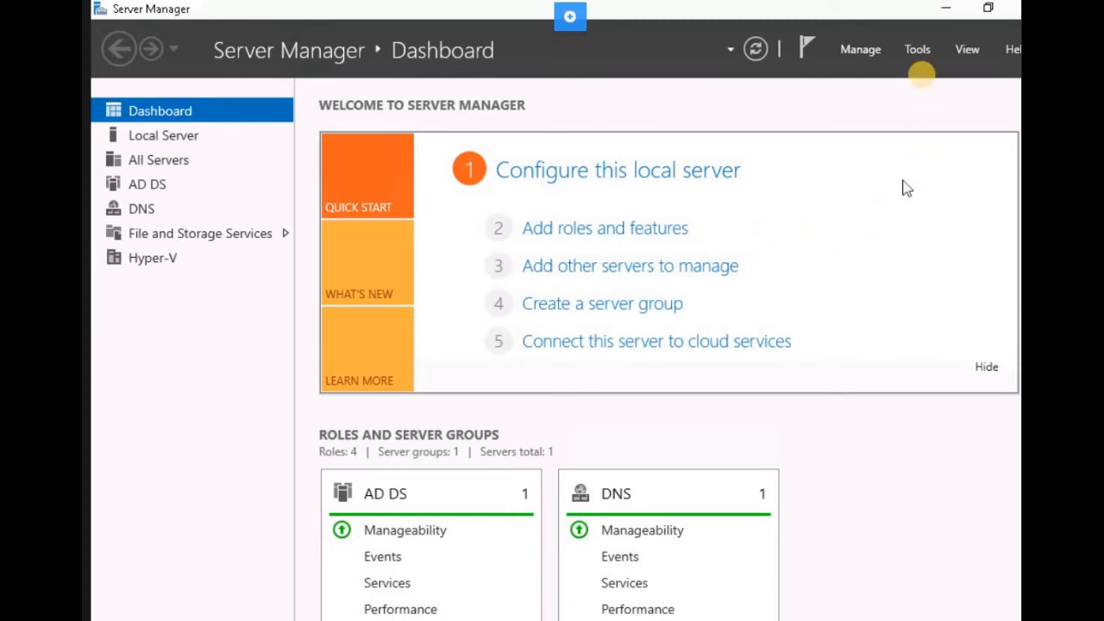
- Open DNS Manager on PLABSA01 and expand the PLABSA01 server
click(919, 52)
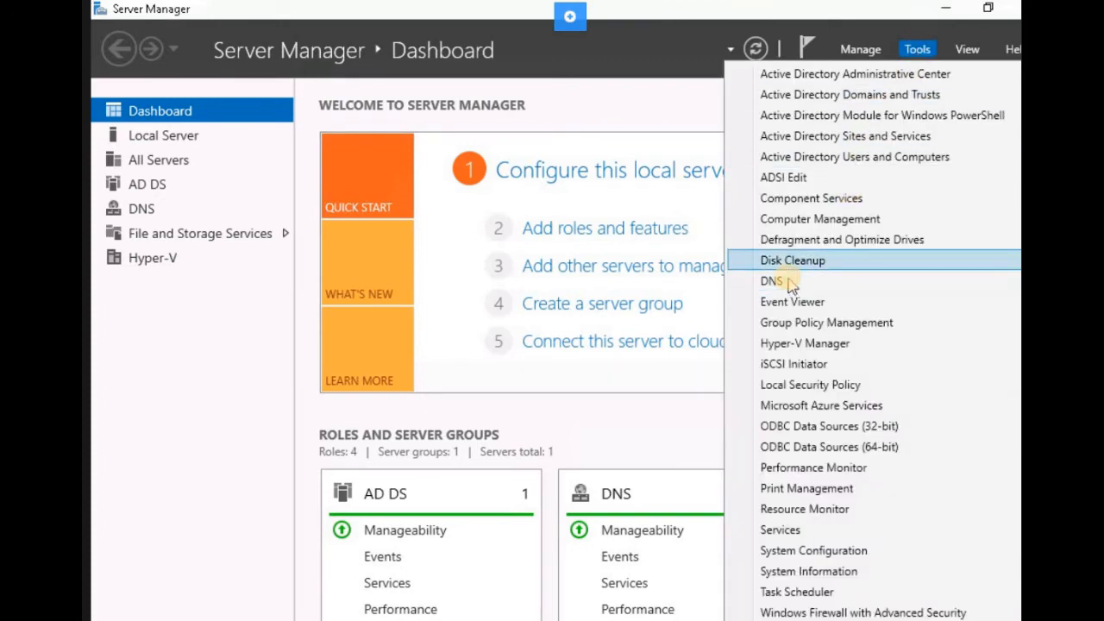
click(790, 283)
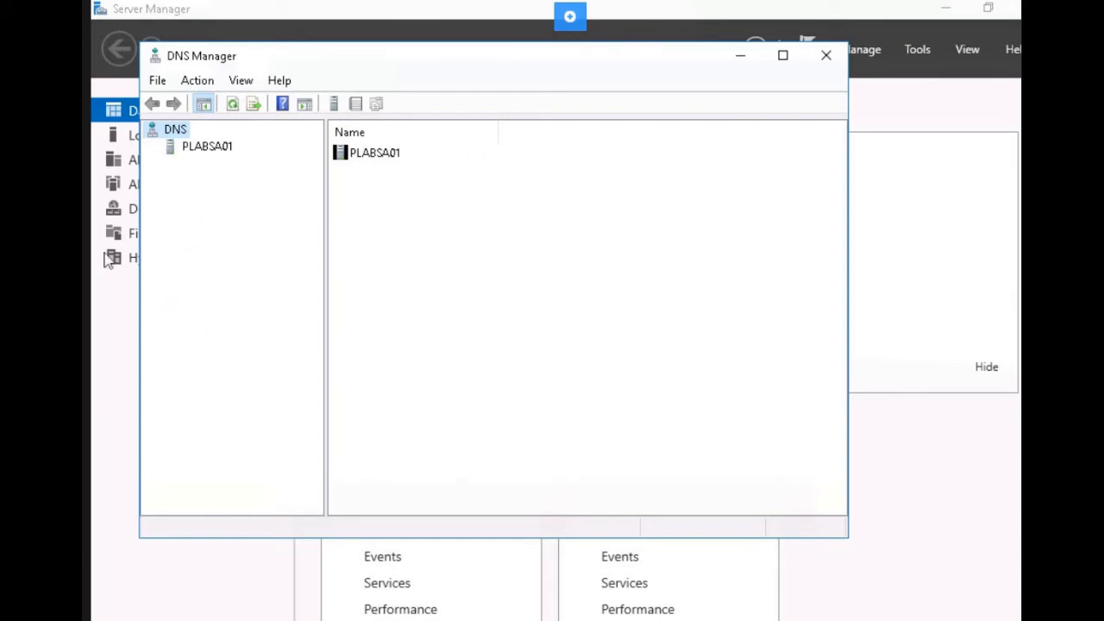
click(210, 148)
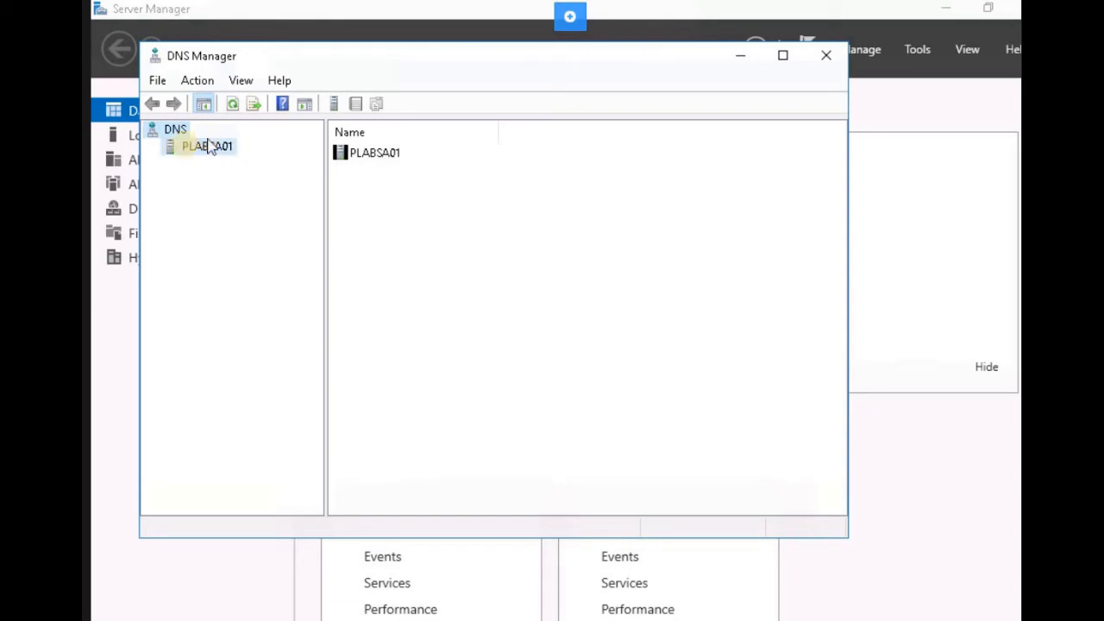
click(153, 148)
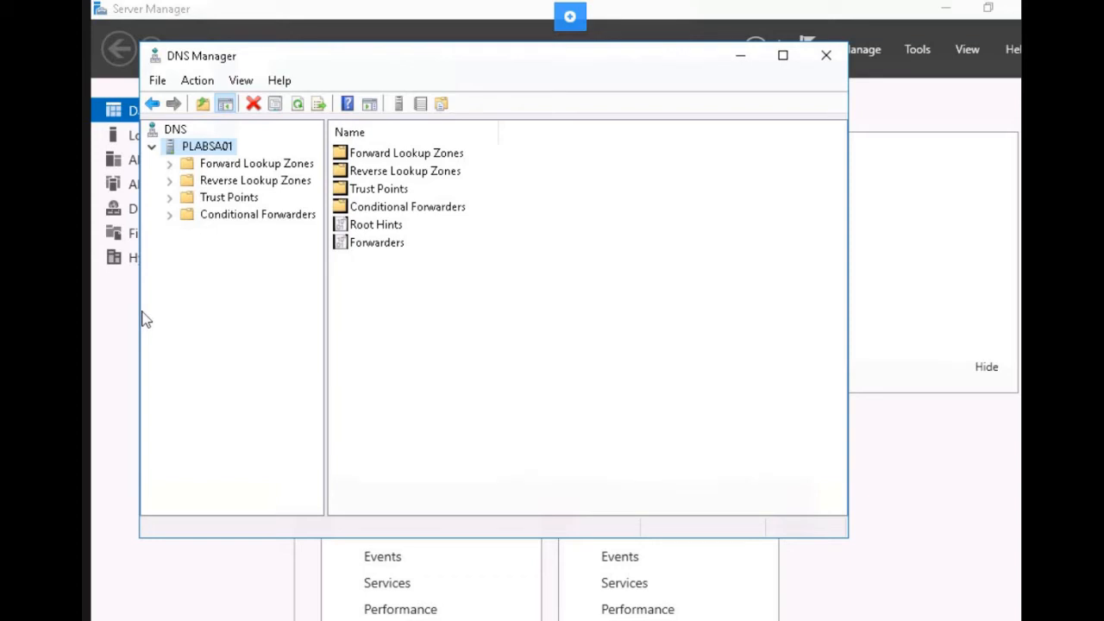
- Refresh the Trust Points on PLABSA01, expand them through com and practicelabs to secure, and inspect the DNSKEY trust anchors
click(186, 198)
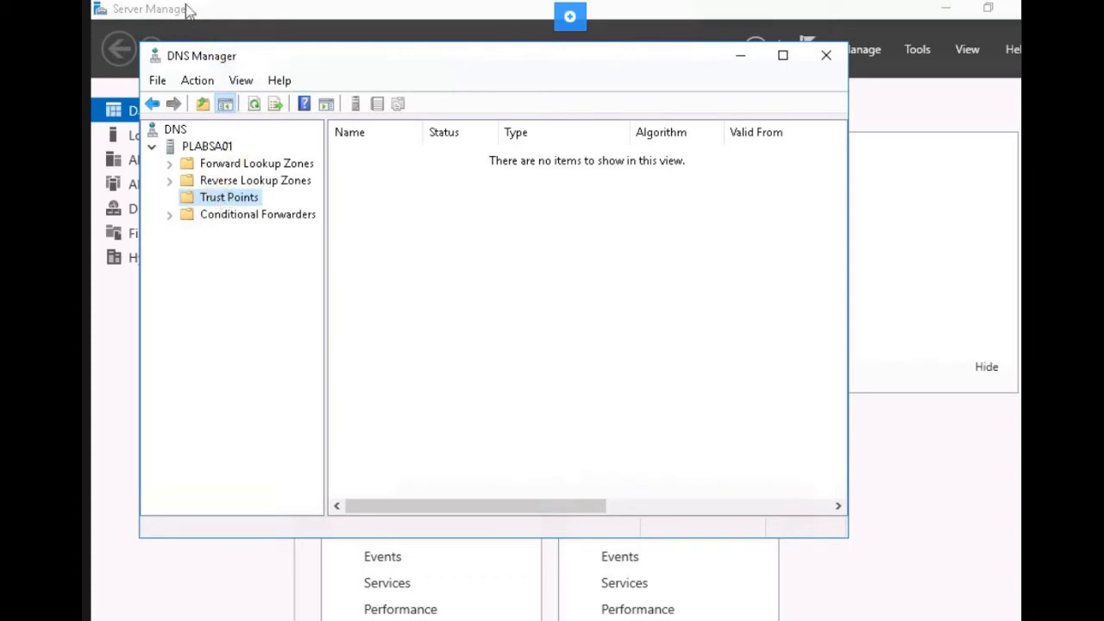
double_click(215, 197)
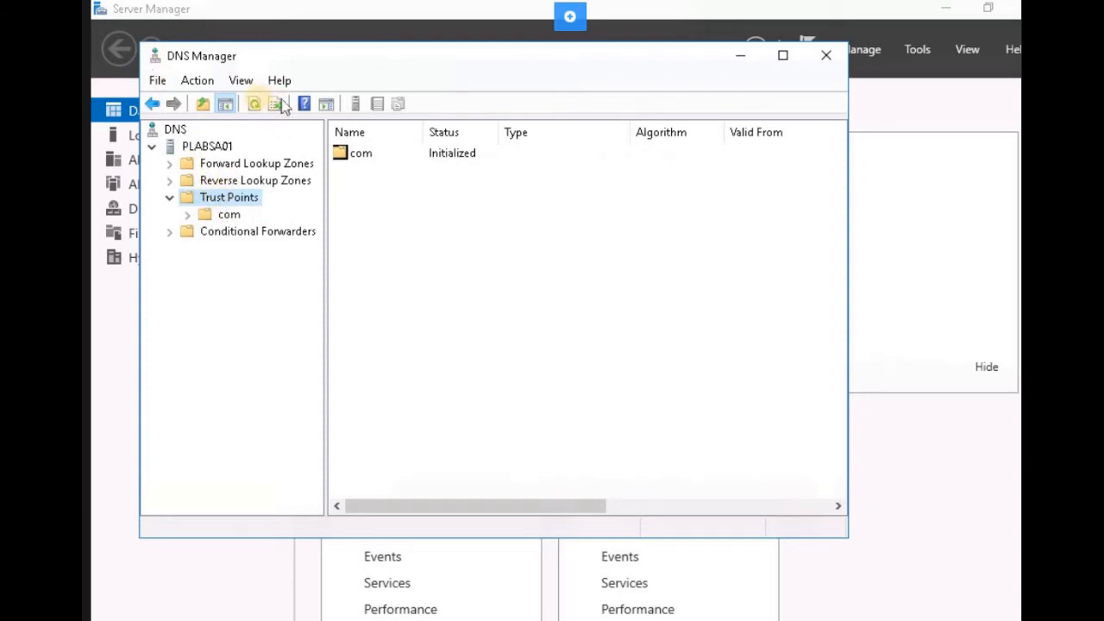
click(256, 103)
click(227, 216)
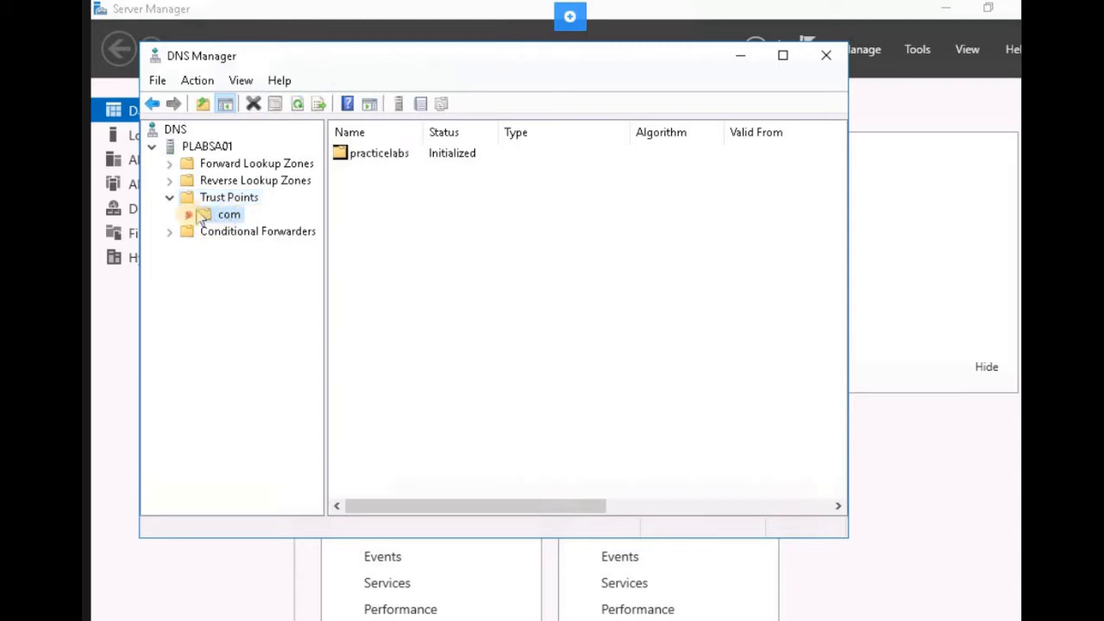
click(189, 215)
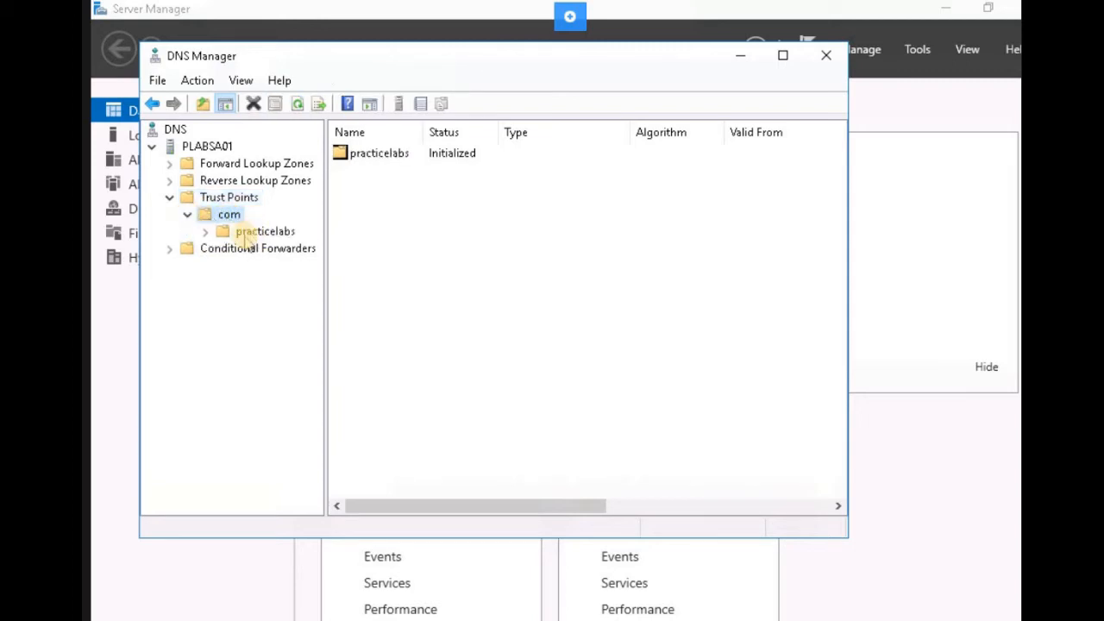
click(243, 239)
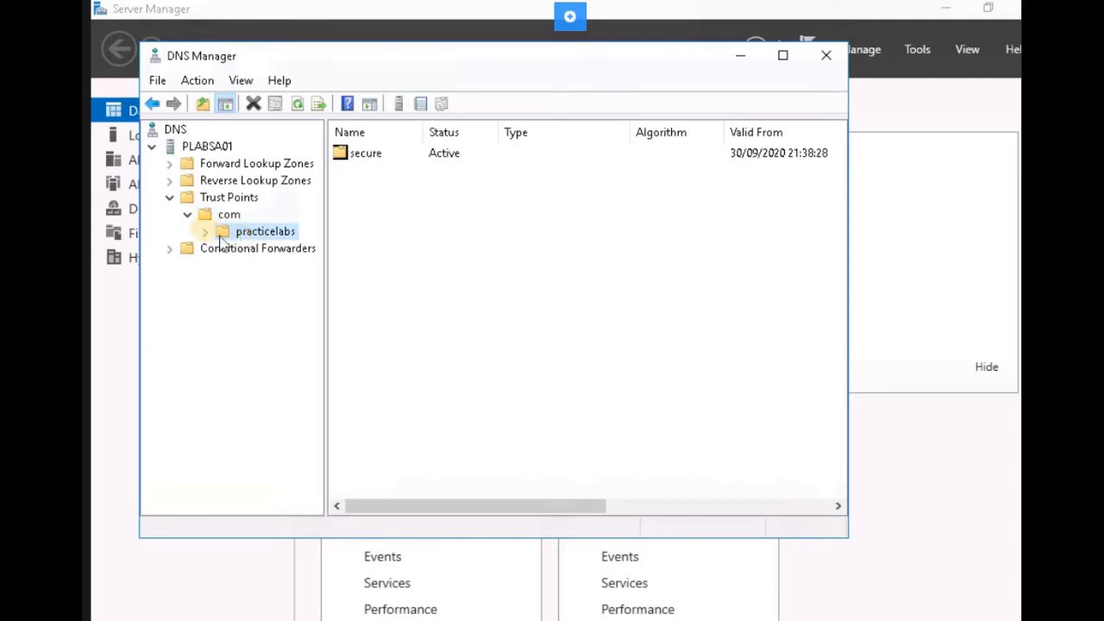
click(206, 232)
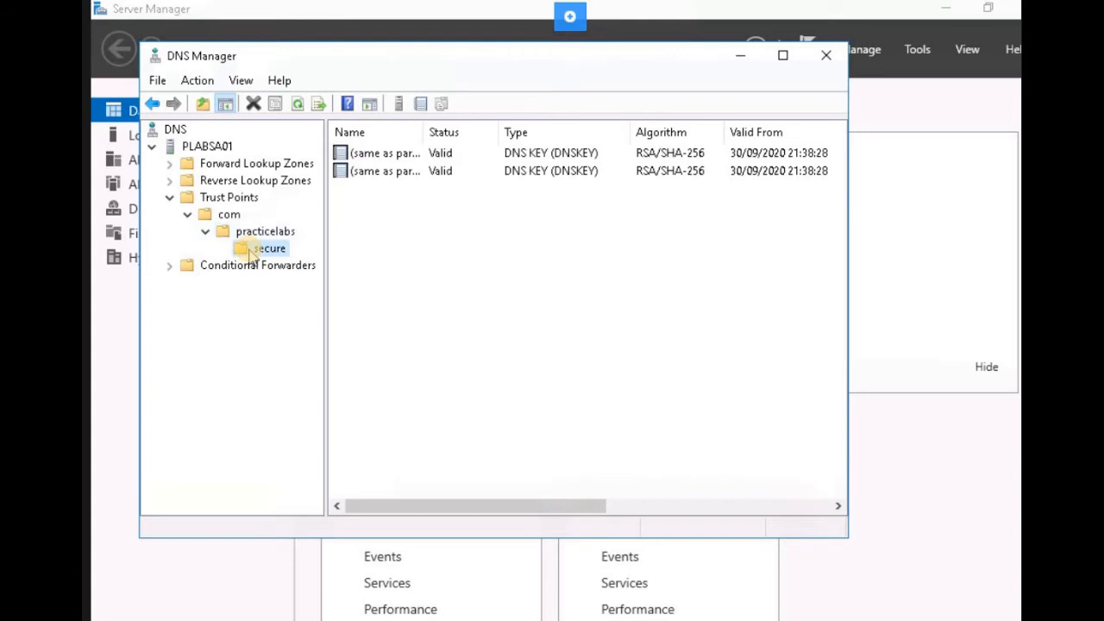
click(541, 173)
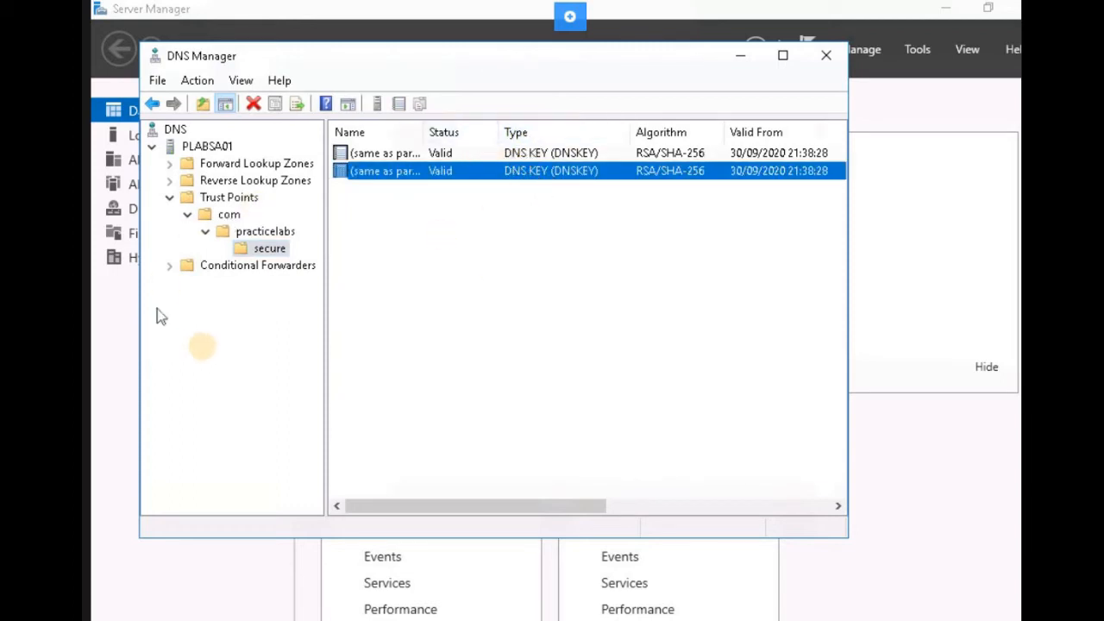
click(202, 346)
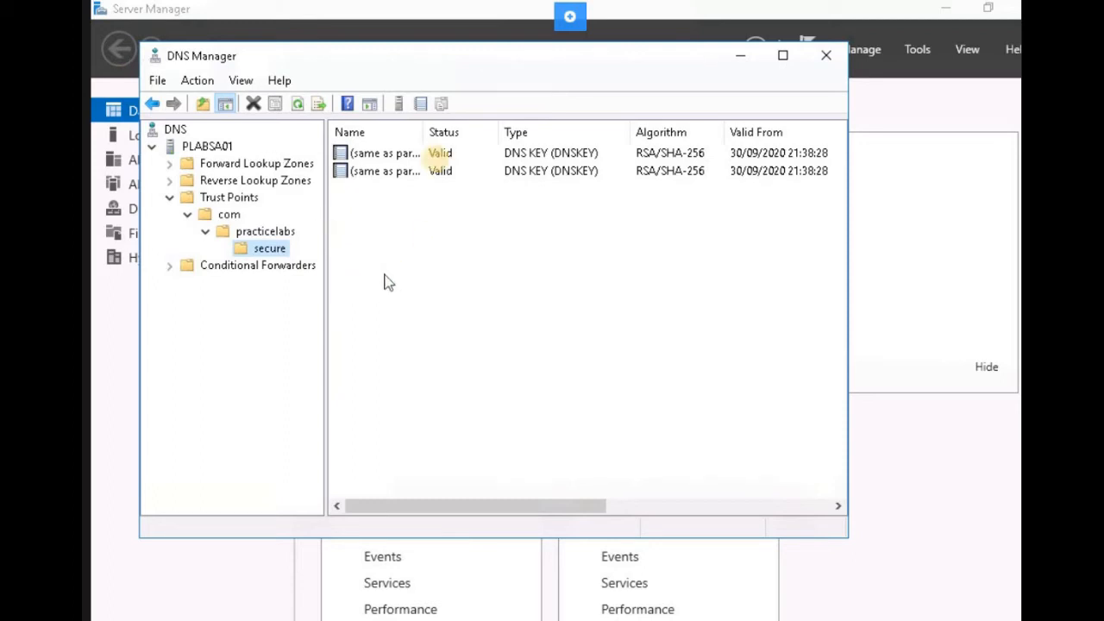
click(429, 162)
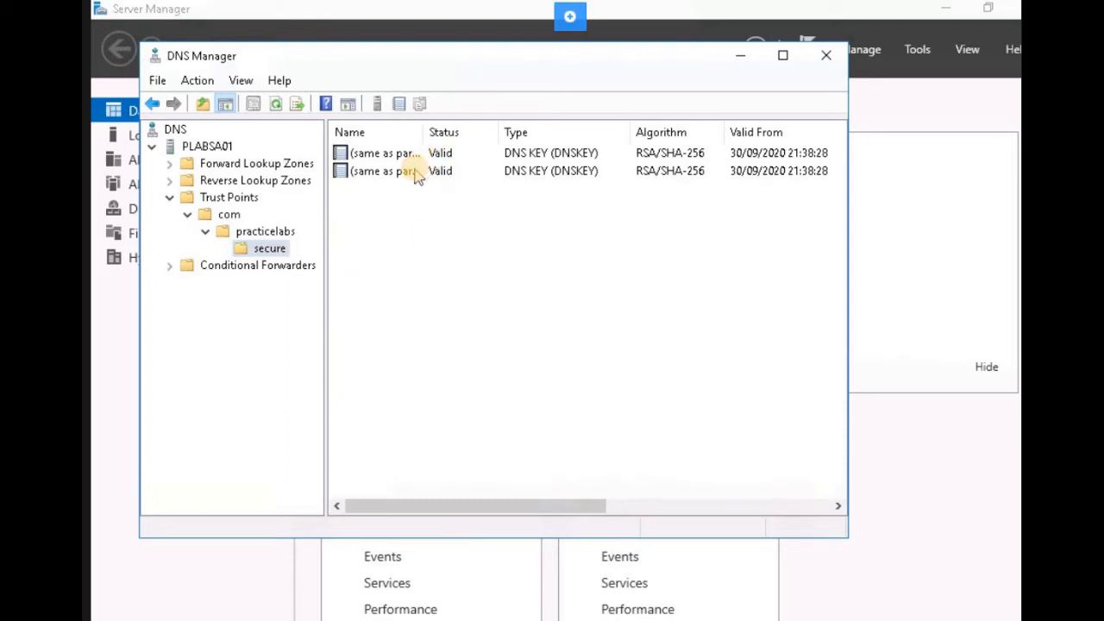
click(416, 173)
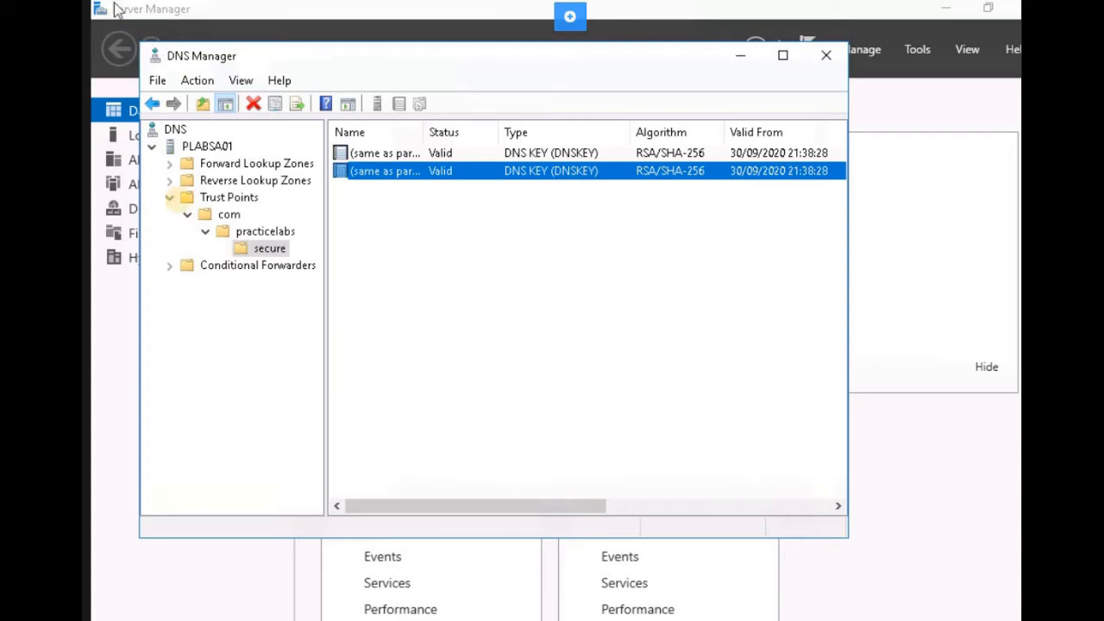
- Open the secure.practicelabs.com forward lookup zone on PLABSA01 and examine its name server and host records
click(231, 166)
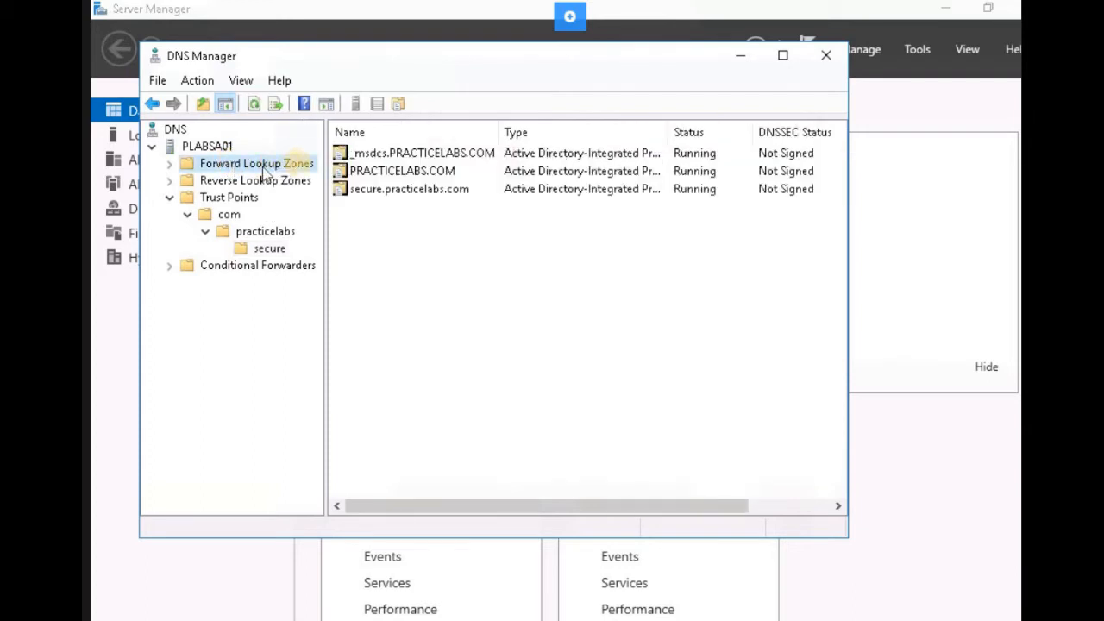
click(356, 192)
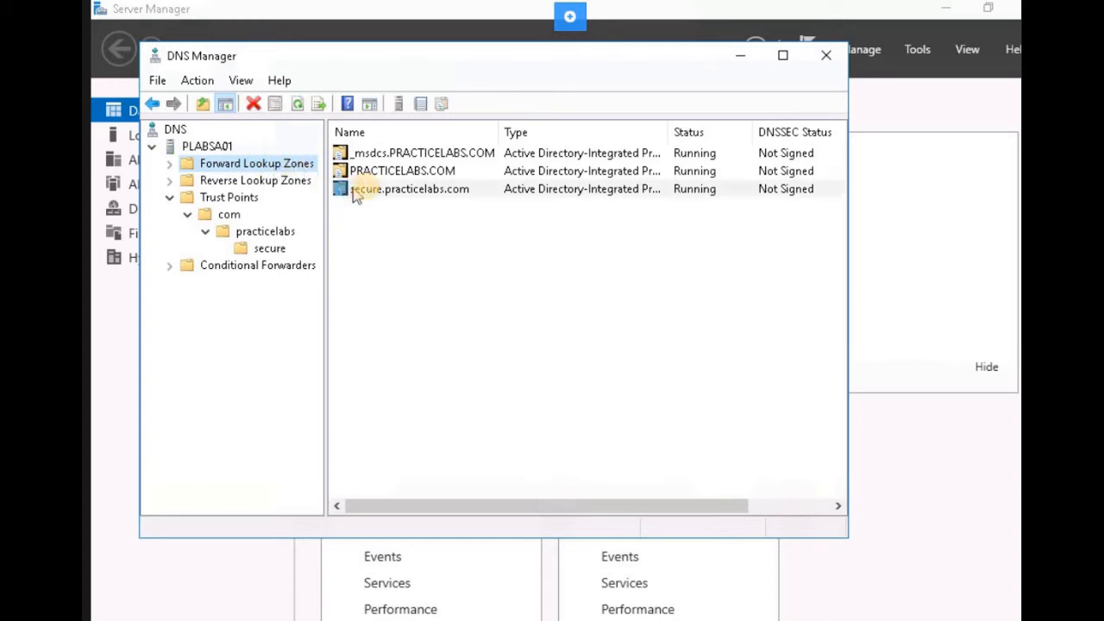
click(353, 192)
double_click(364, 191)
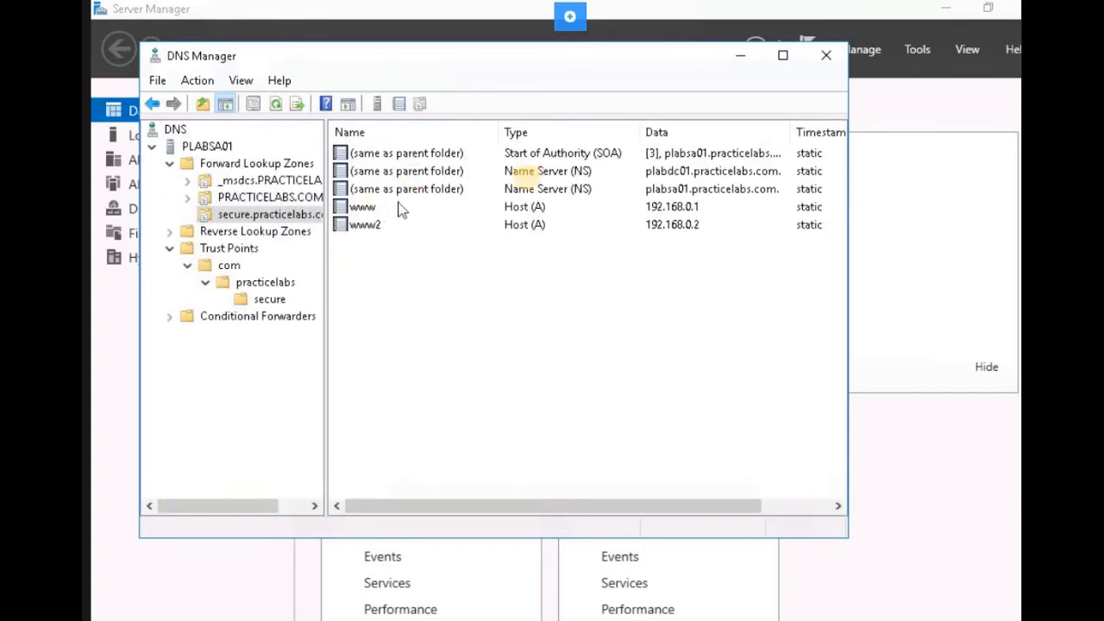
click(528, 171)
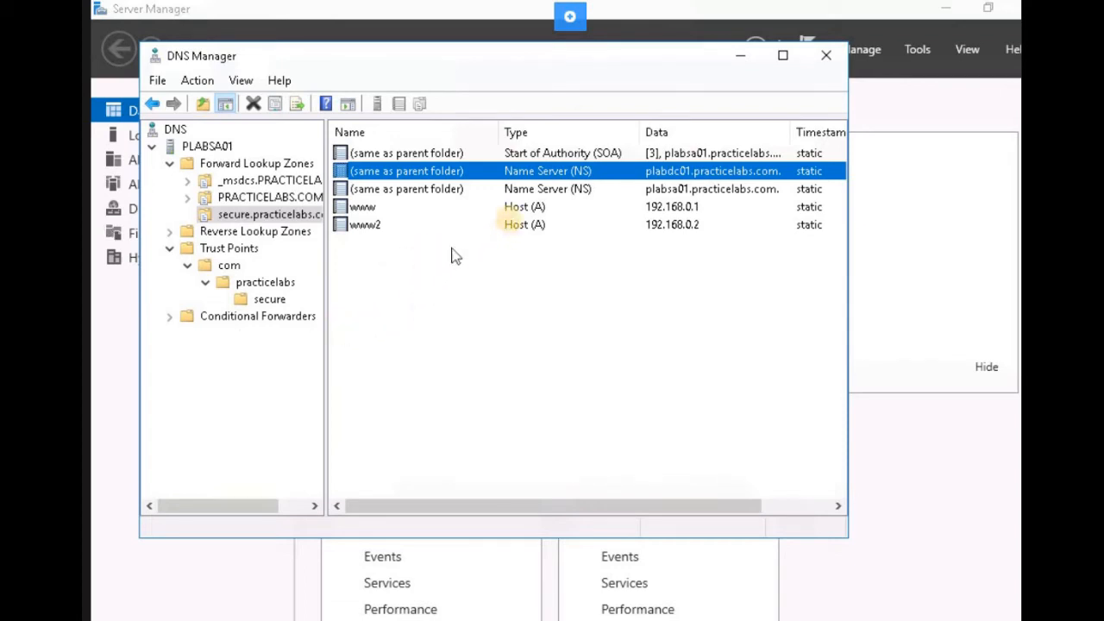
click(521, 208)
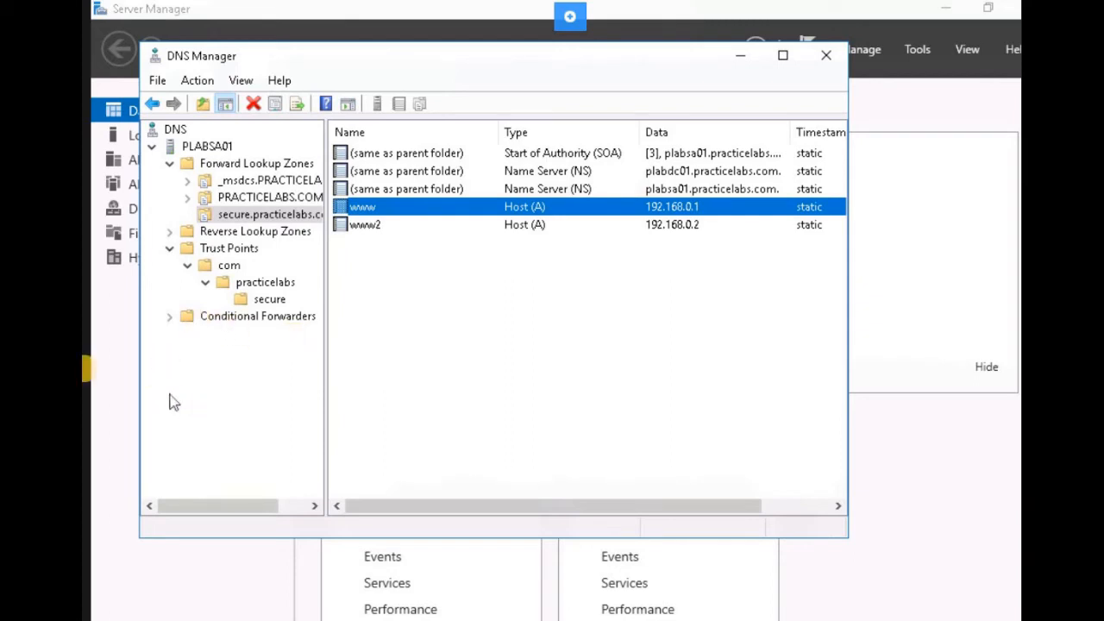
click(202, 378)
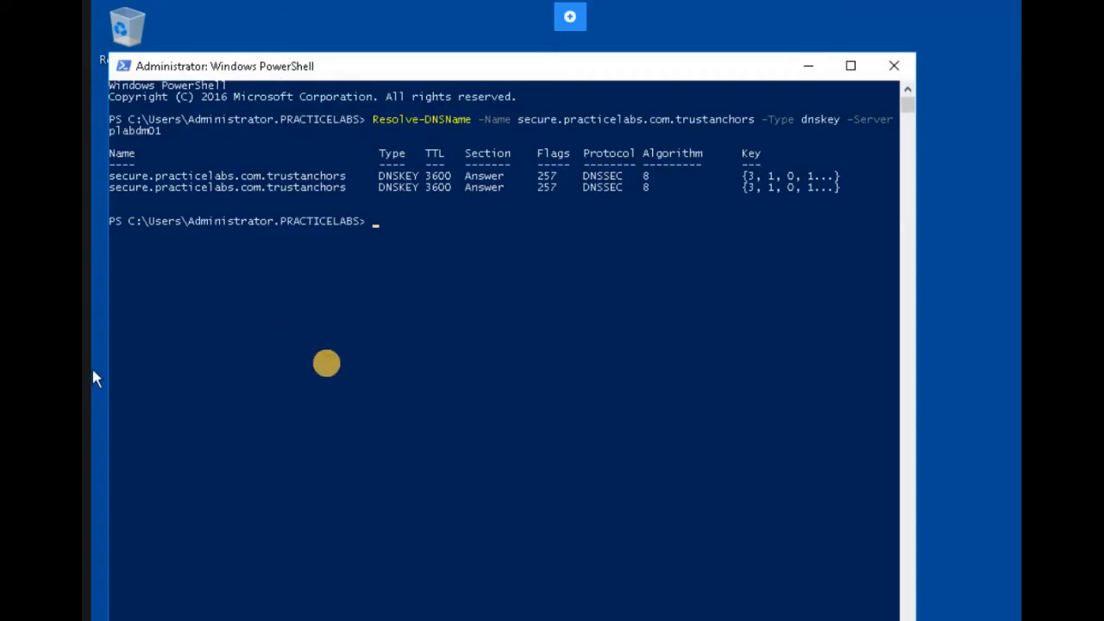
click(413, 258)
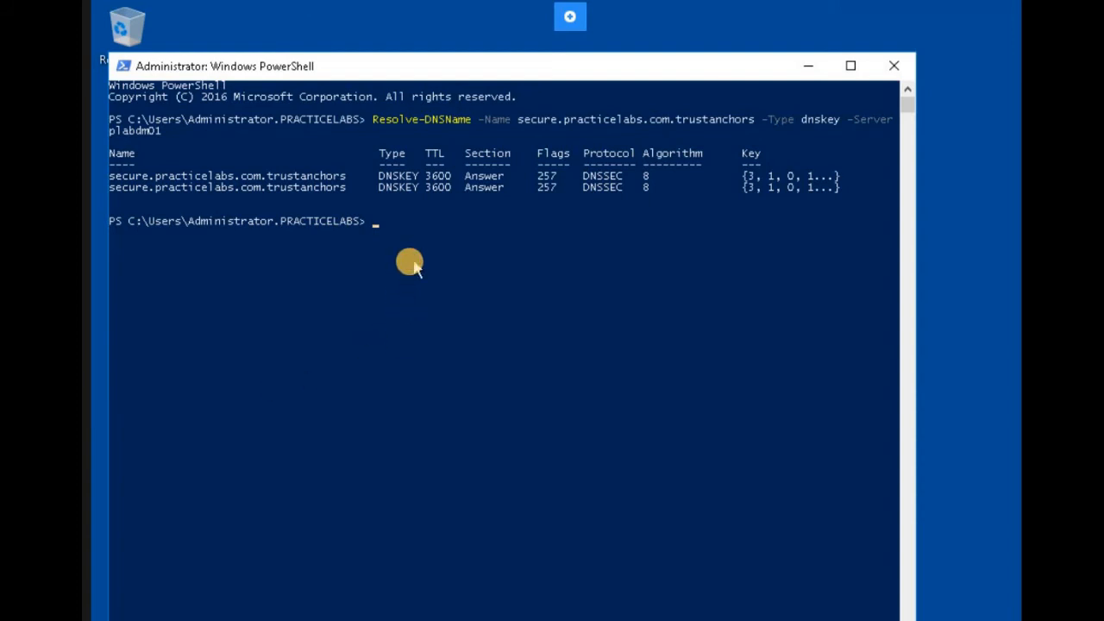
key(ctrl+m)
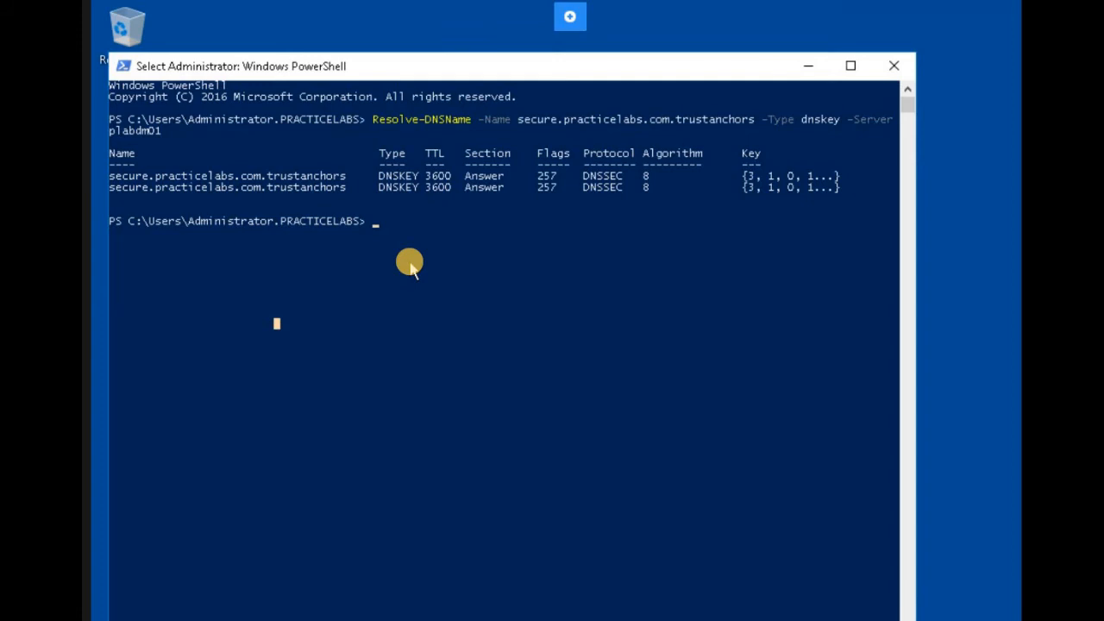
key(Escape)
text(Re)
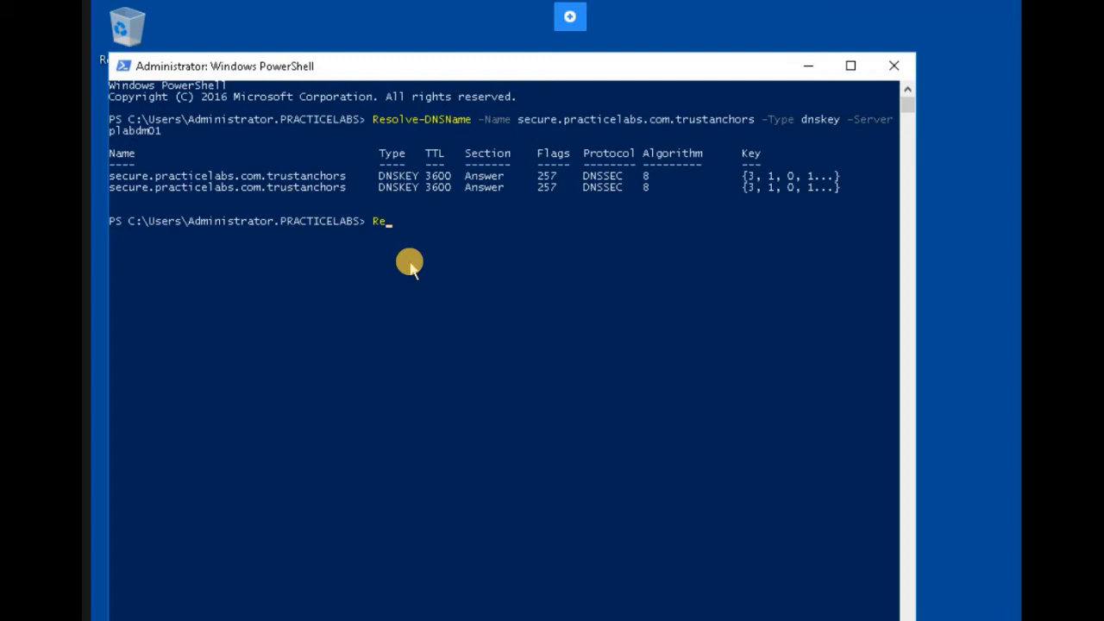
text(solve-DNSName www.se)
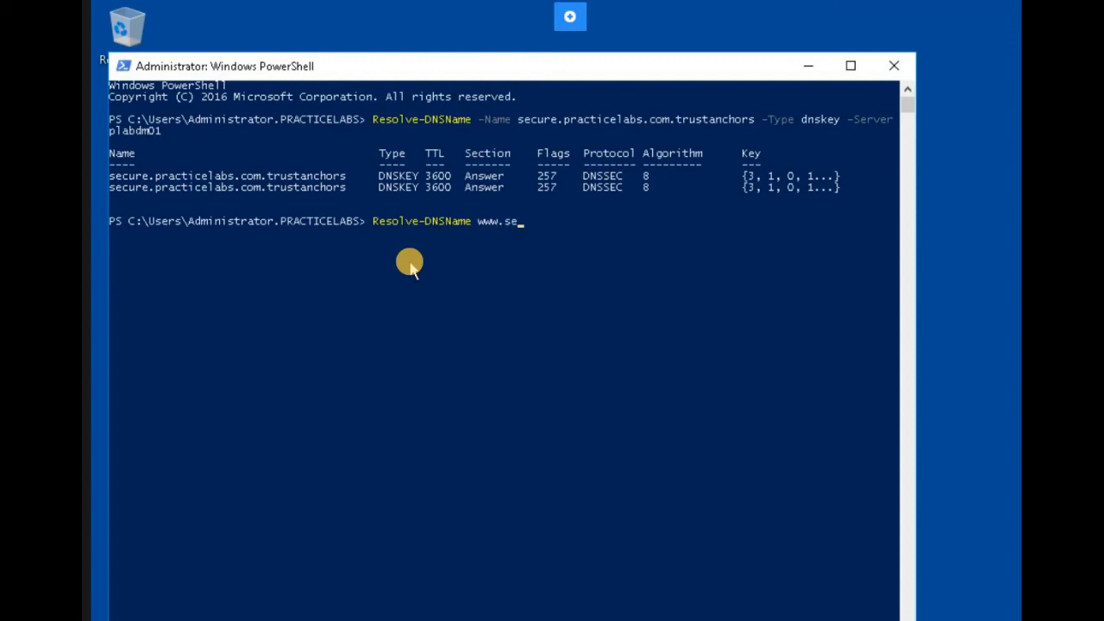
text(cure.practicelabs.com)
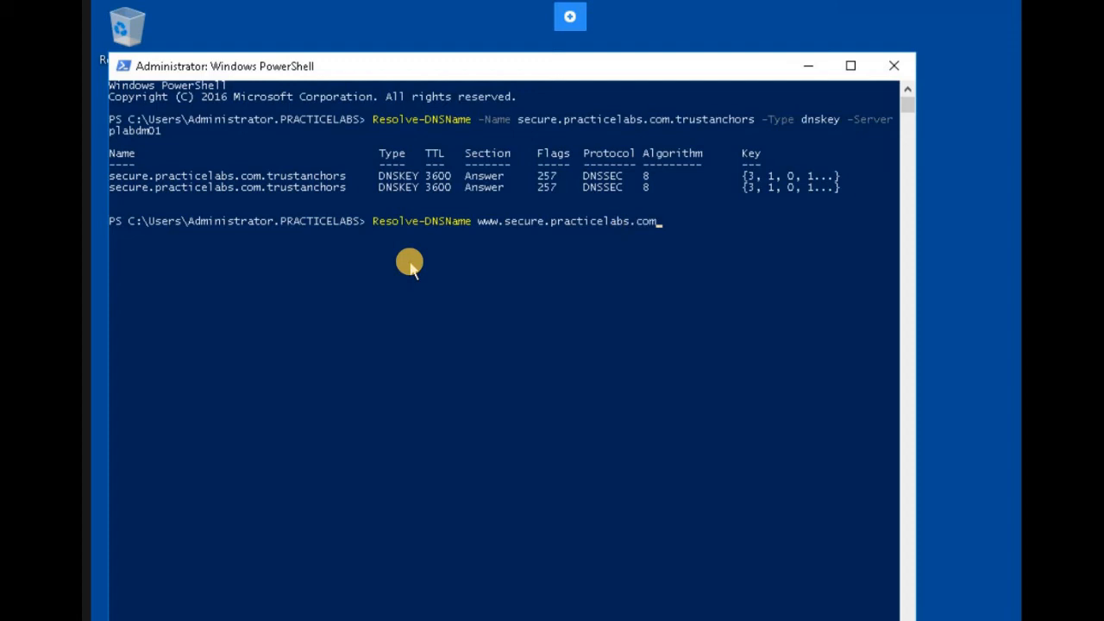
text( -Server )
text(plab)
text(dm)
text(01)
text(-)
text(-D)
text(nssec)
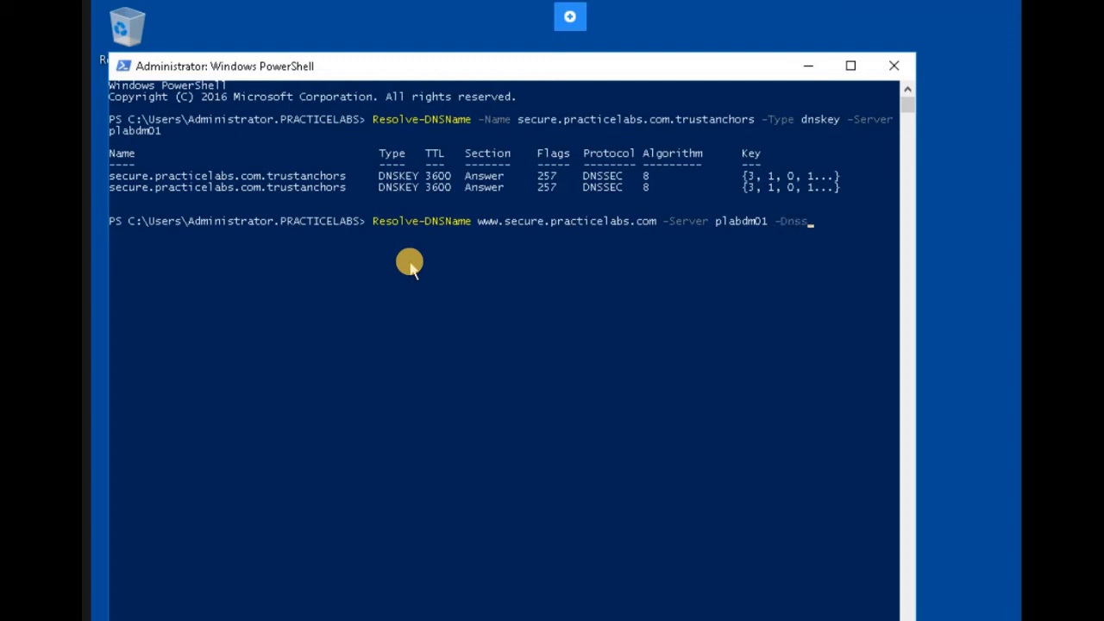
text(OK)
key(Return)
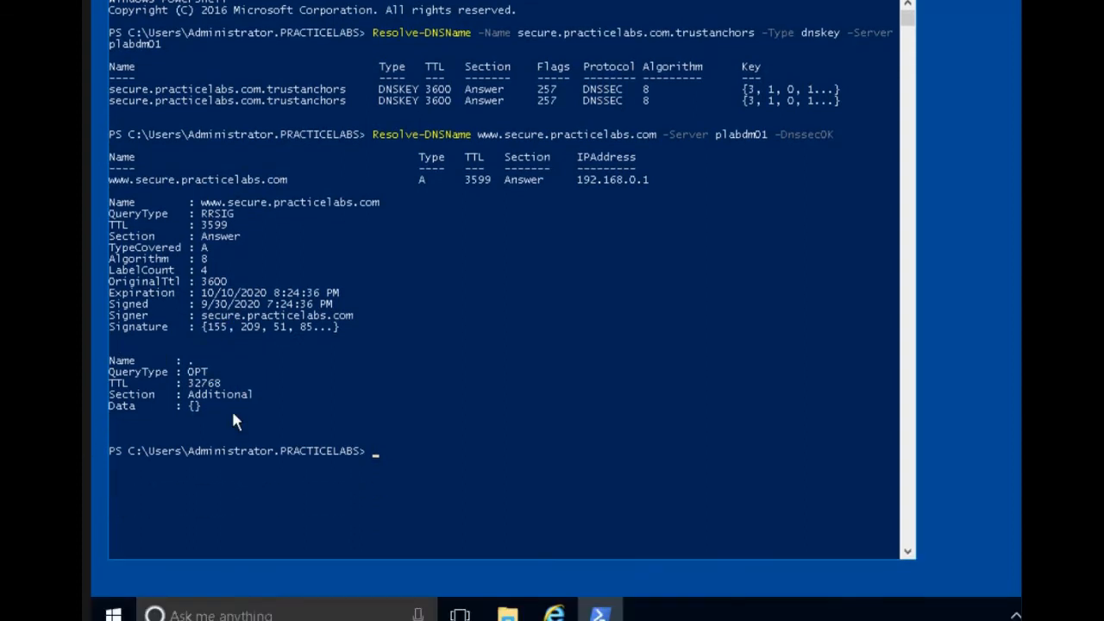
scroll(153, 390, down, 4)
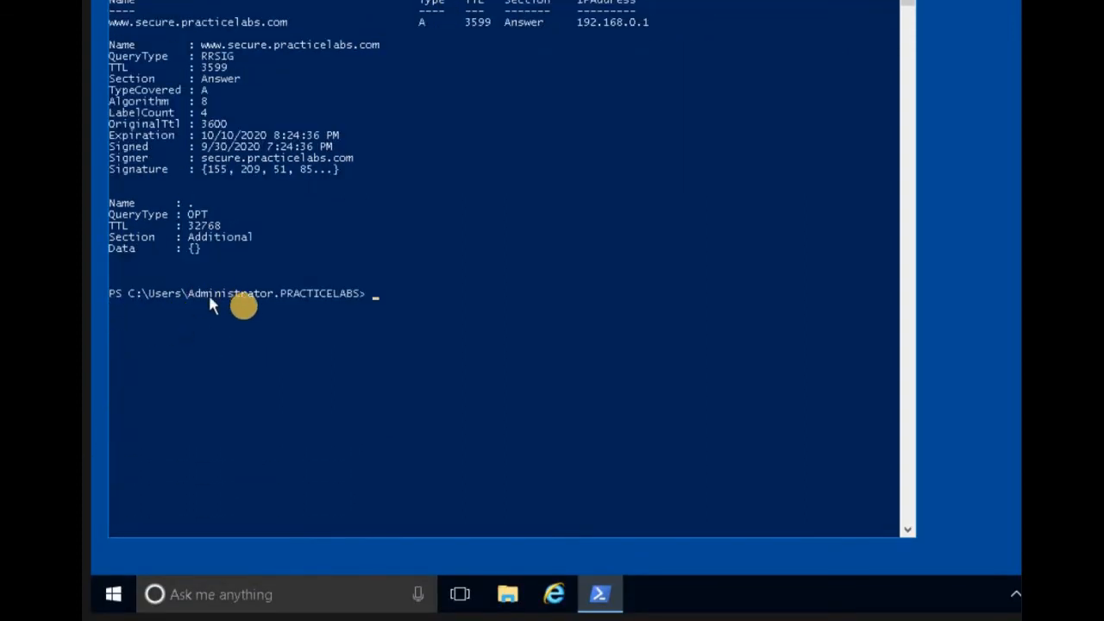
scroll(250, 317, up, 4)
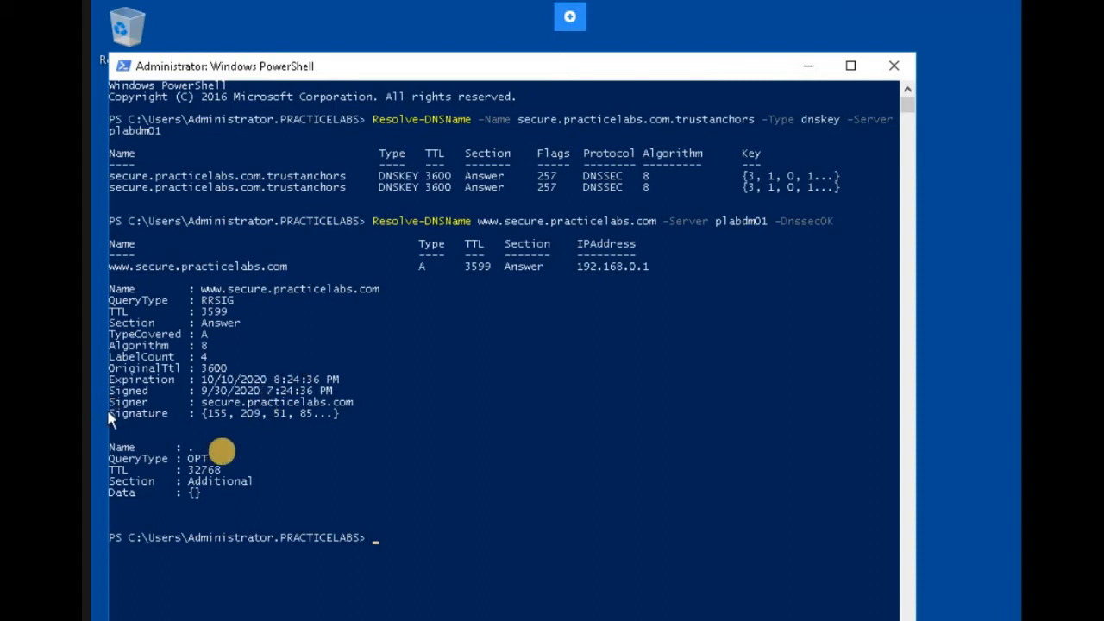
drag(230, 457, 177, 438)
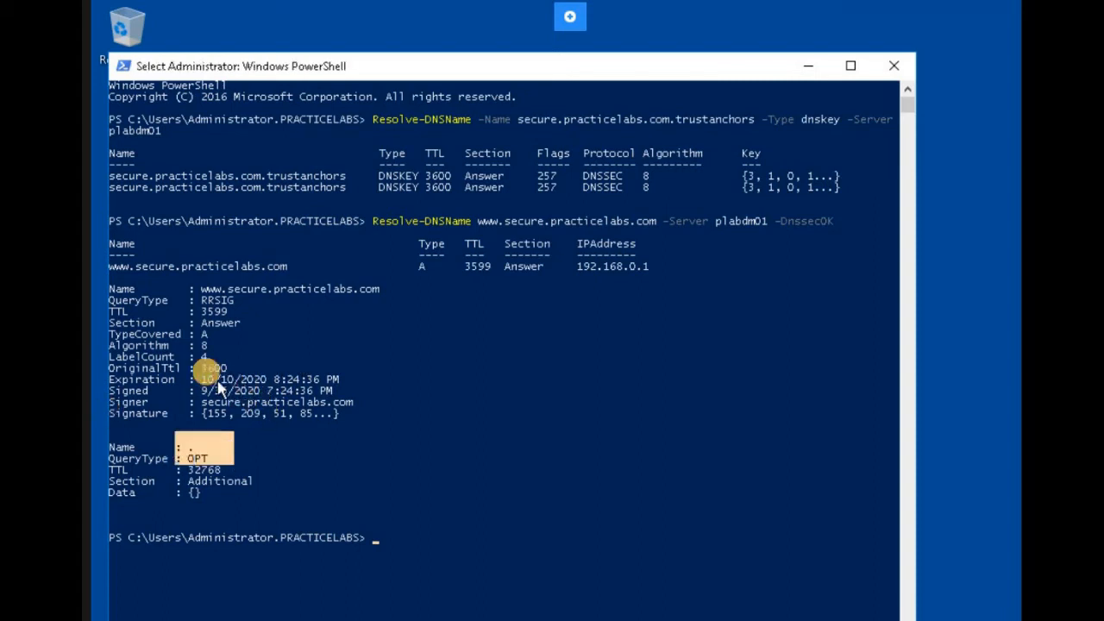
drag(233, 312, 195, 312)
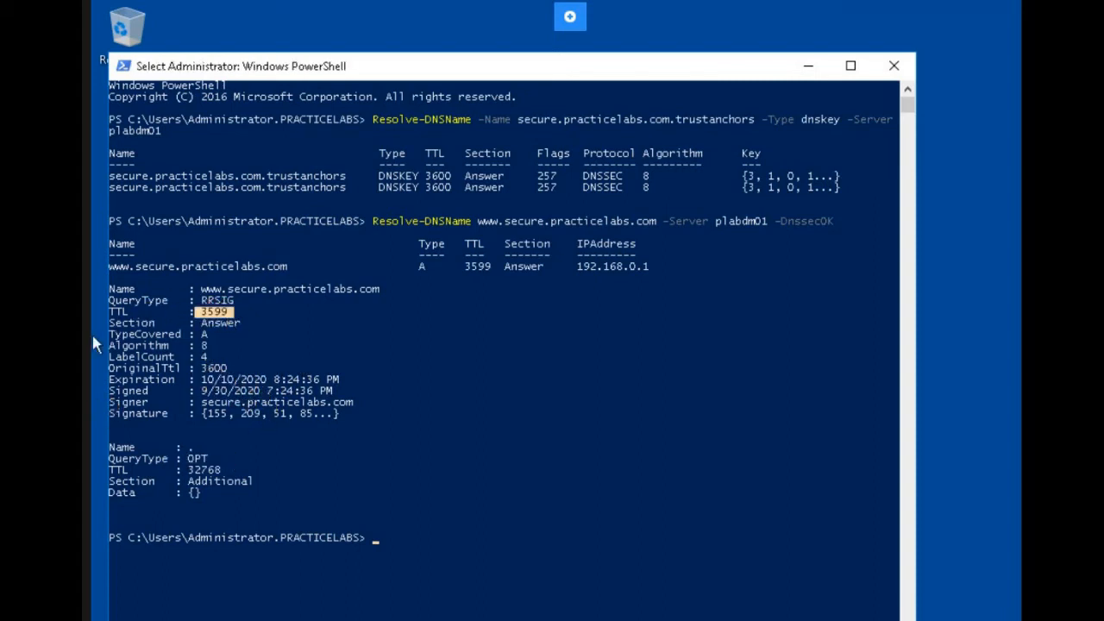
click(310, 346)
- Try to query the client's name resolution policy by running Get -DnsClientNrptPolicy
text(ge)
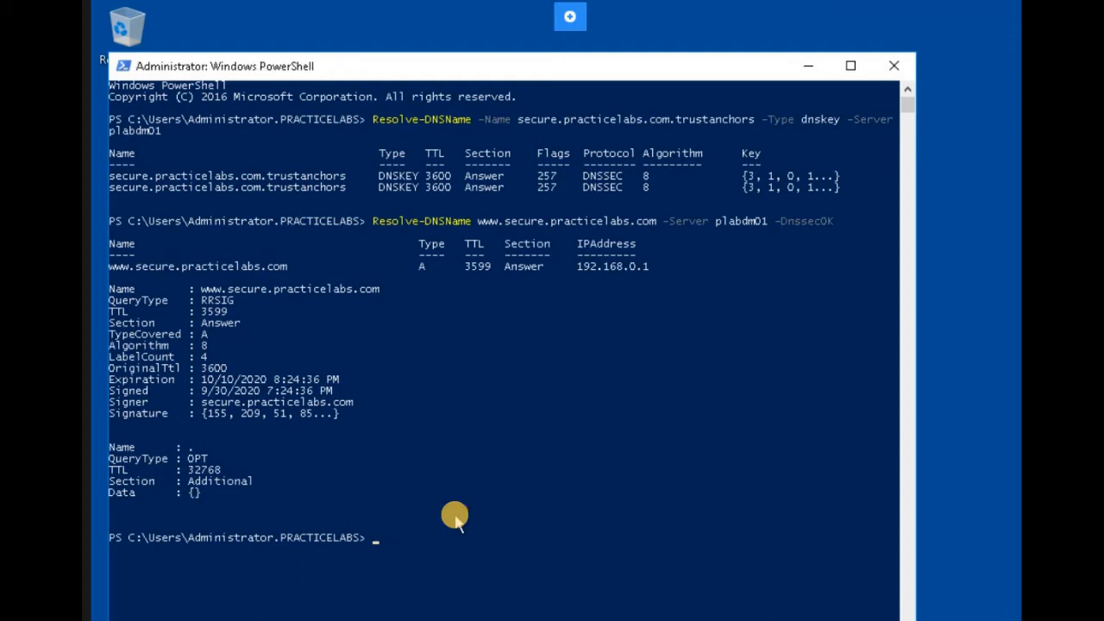
text(Get -DnsClientNrptPolicy)
key(Return)
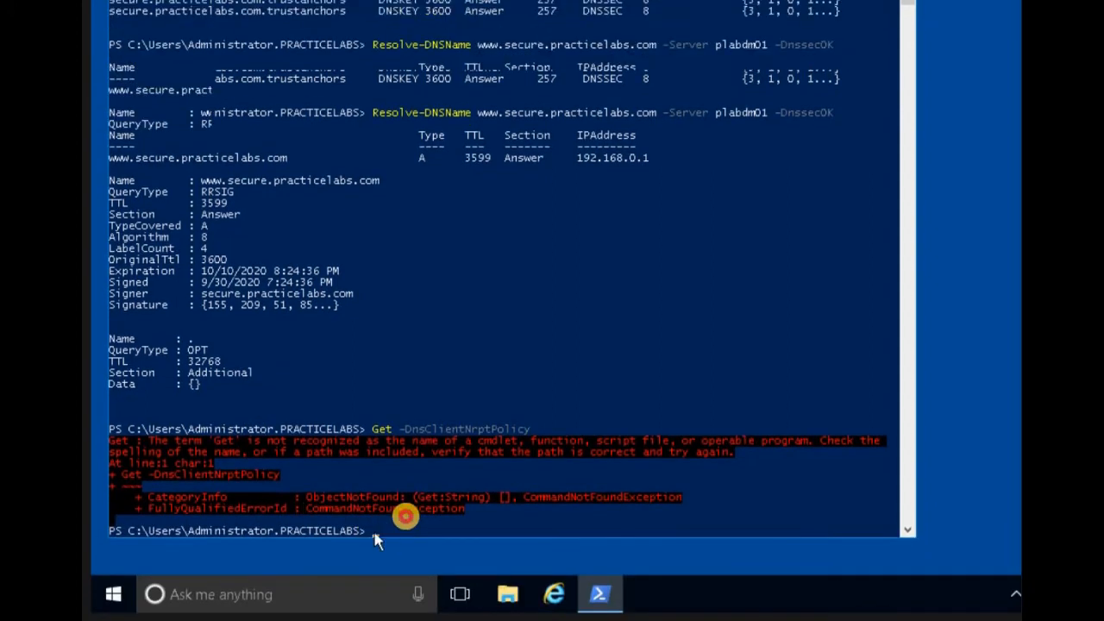
scroll(407, 523, down, 6)
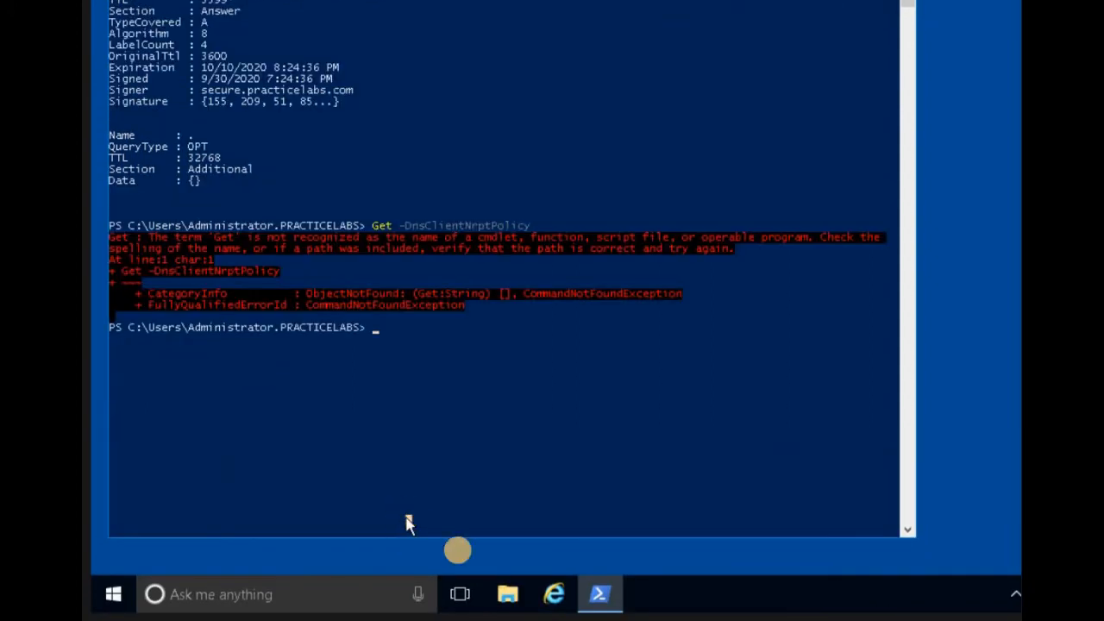
- Recall the name resolution policy command, remove the space after Get, and run it as Get-DnsClientNrptPolicy
key(Up)
click(420, 331)
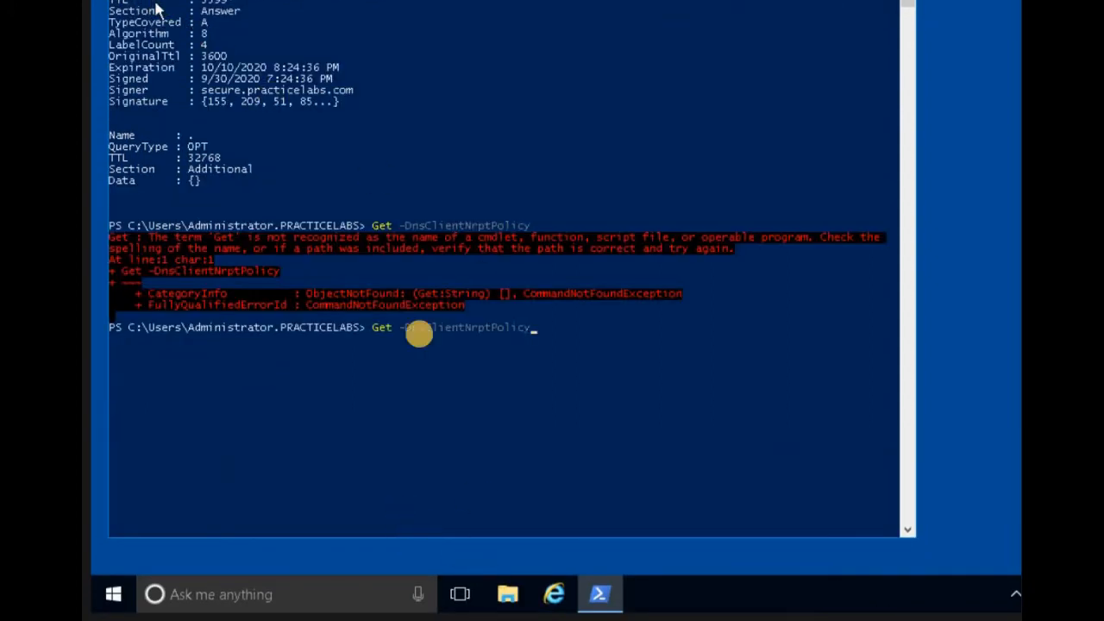
key(BackSpace)
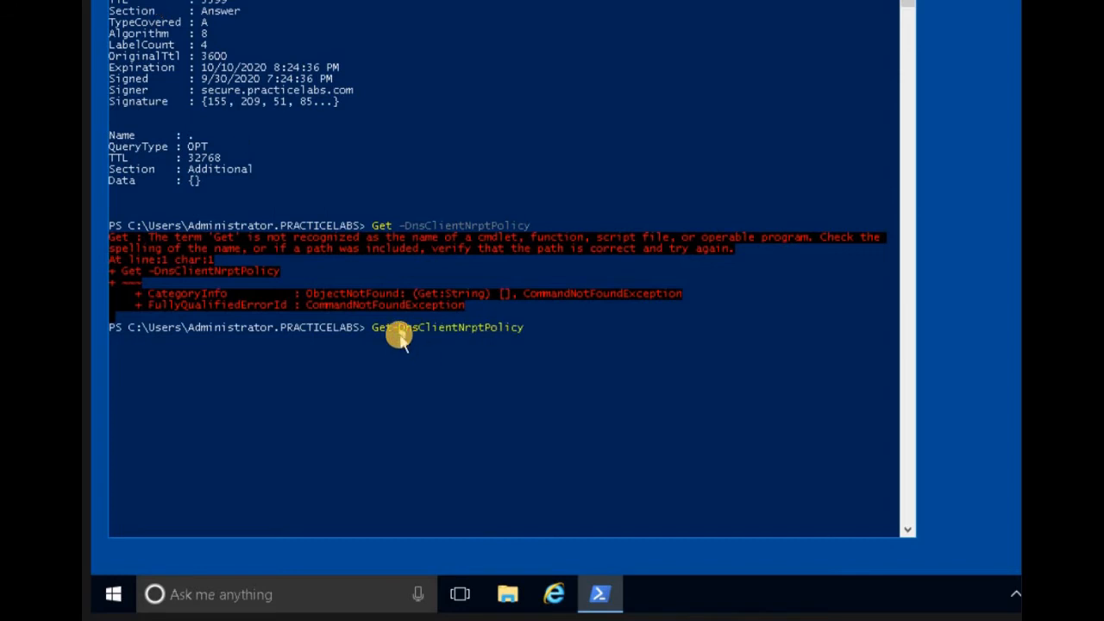
key(Right)
key(Right)
key(Right)
key(Right)
key(Right)
key(Right)
key(Right)
key(Right)
key(Right)
key(Right)
key(Right)
key(Right)
key(Right)
key(Right)
key(Right)
key(Right)
key(Right)
key(Right)
key(Return)
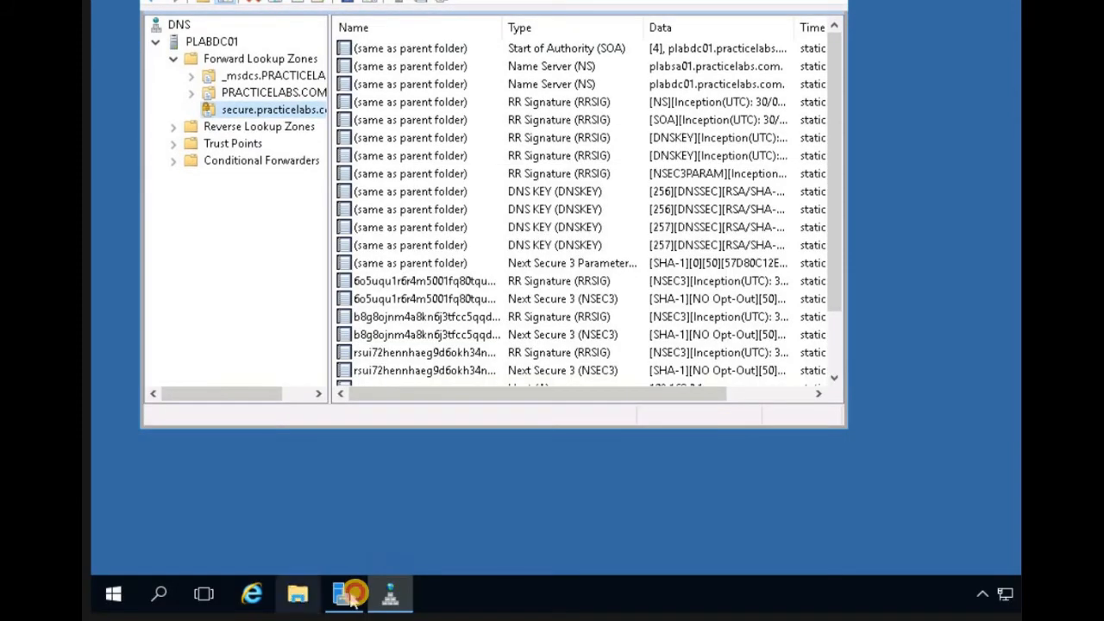
- Open Group Policy Management from Server Manager on PLABDC01 and select the PRACTICELABS.COM domain under its forest
click(351, 595)
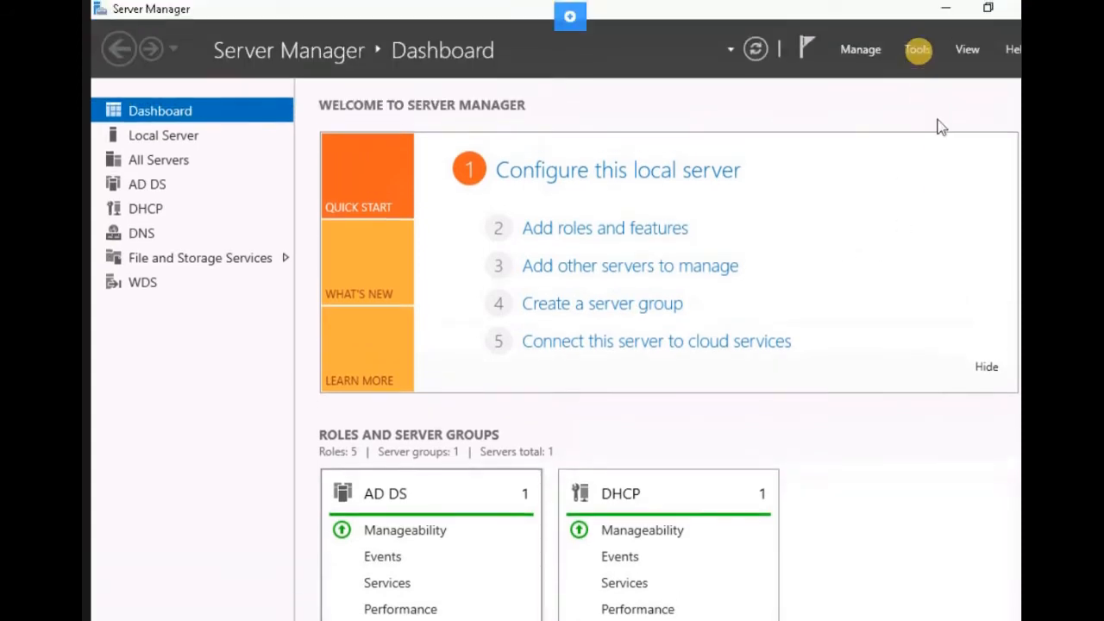
click(918, 49)
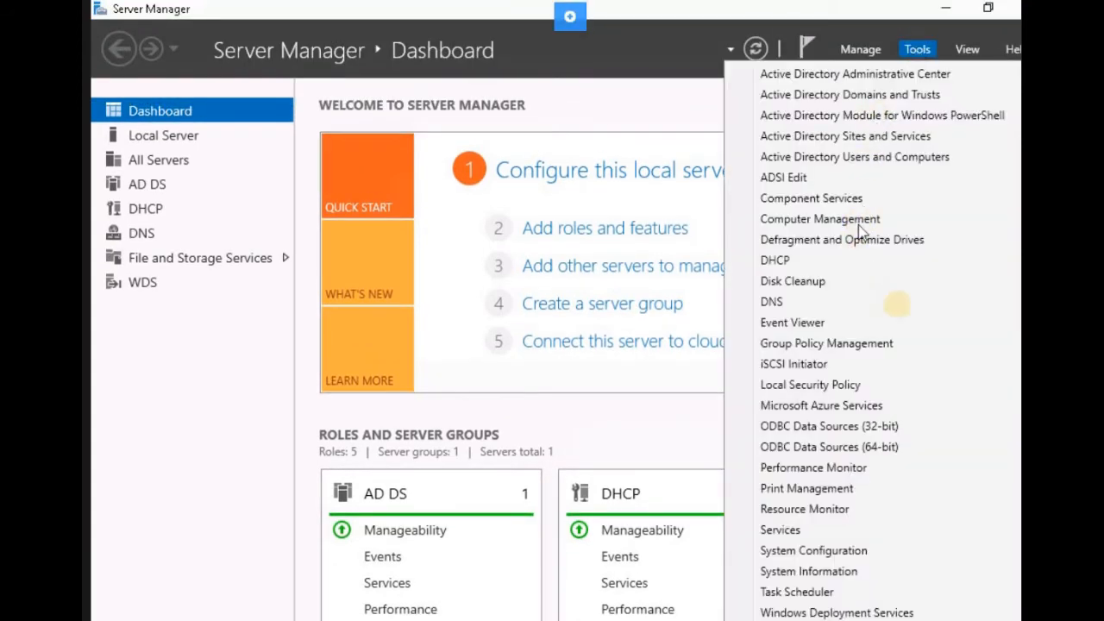
click(894, 345)
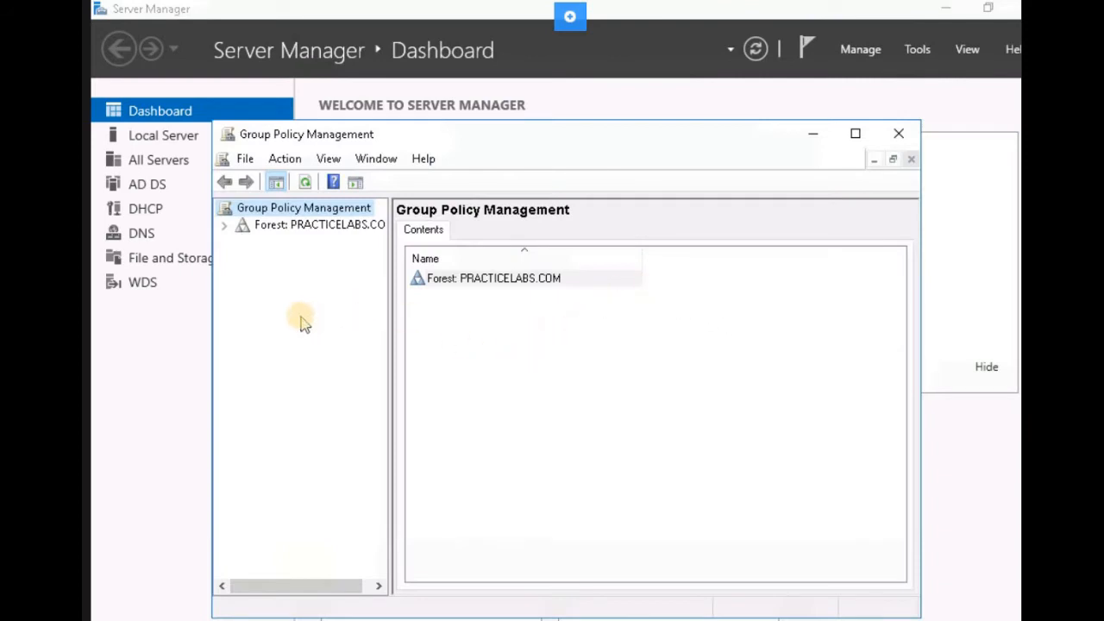
click(224, 226)
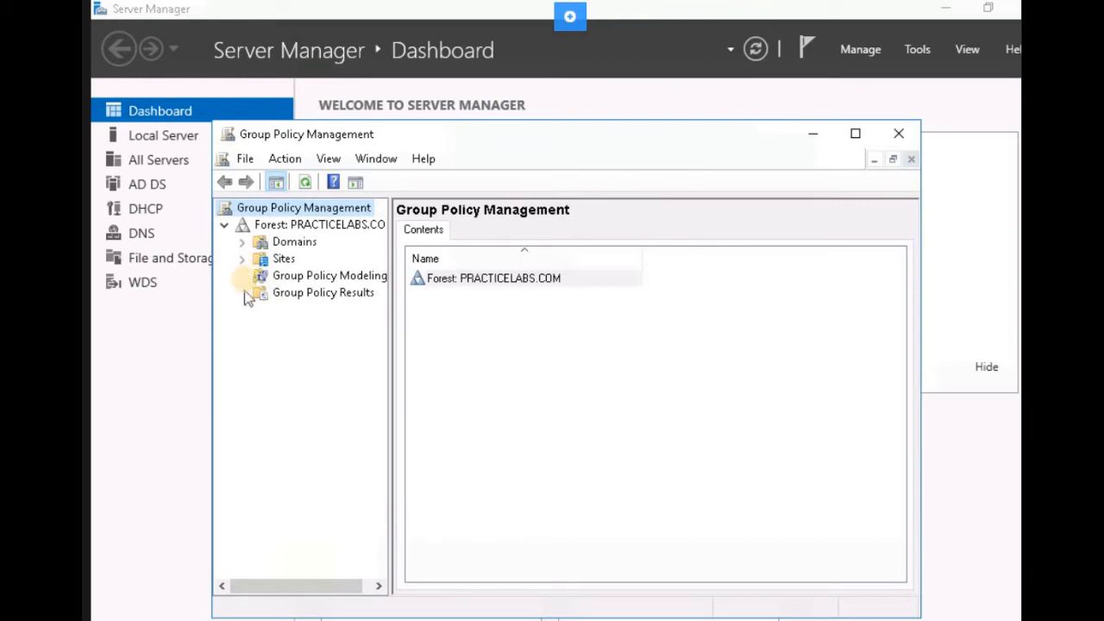
click(243, 243)
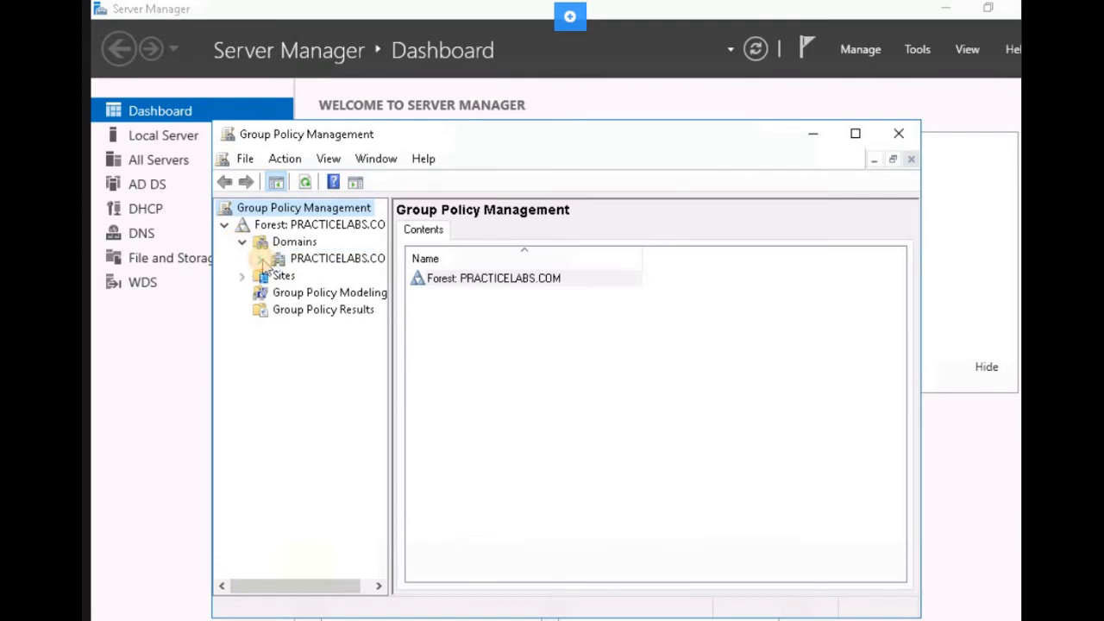
click(261, 260)
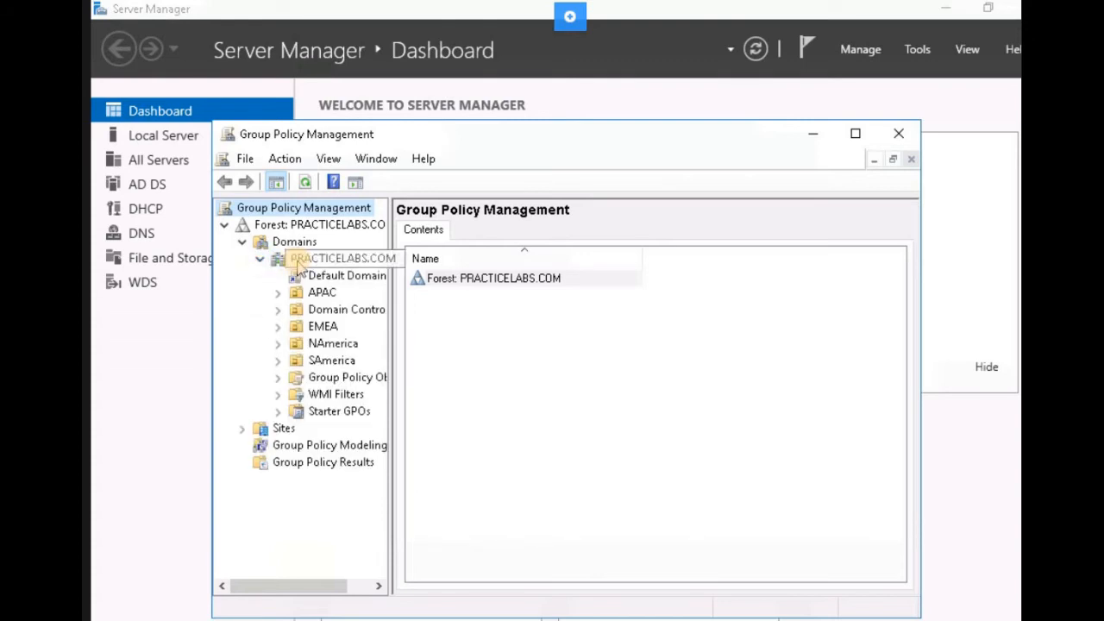
click(297, 267)
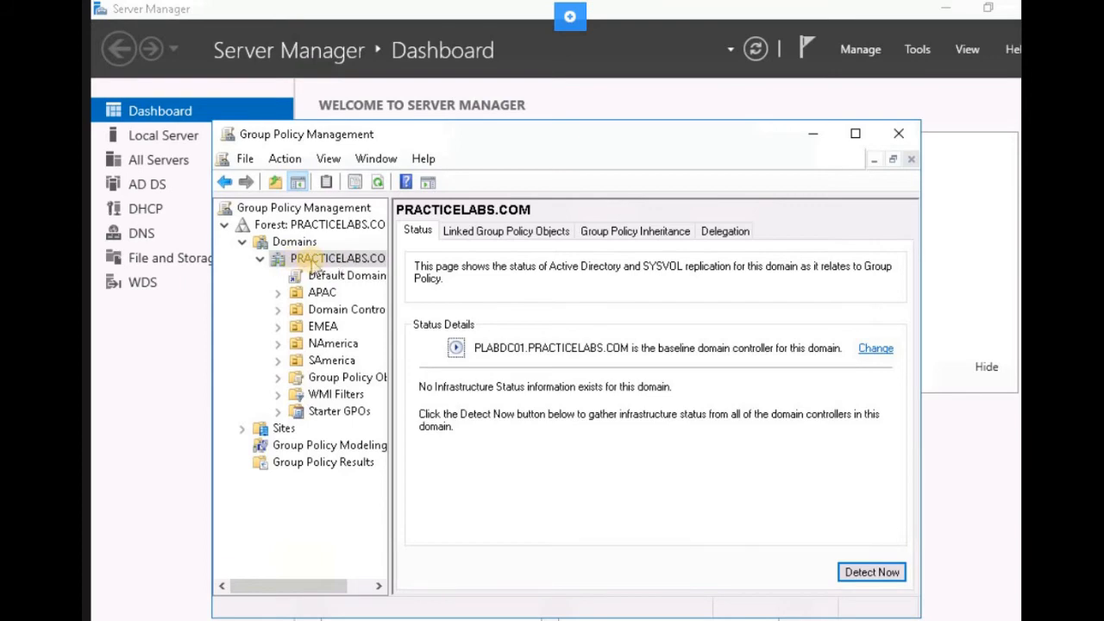
- Create a Group Policy Object named DNSSEC in the PRACTICELABS.COM domain and link it there, without a source starter GPO
right_click(313, 262)
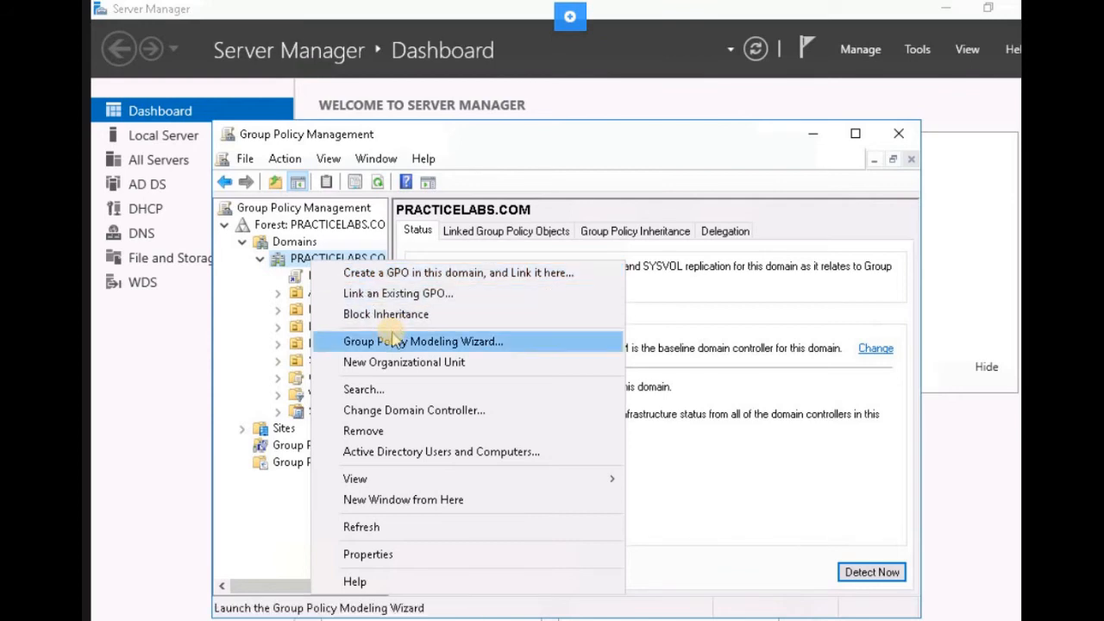
click(386, 275)
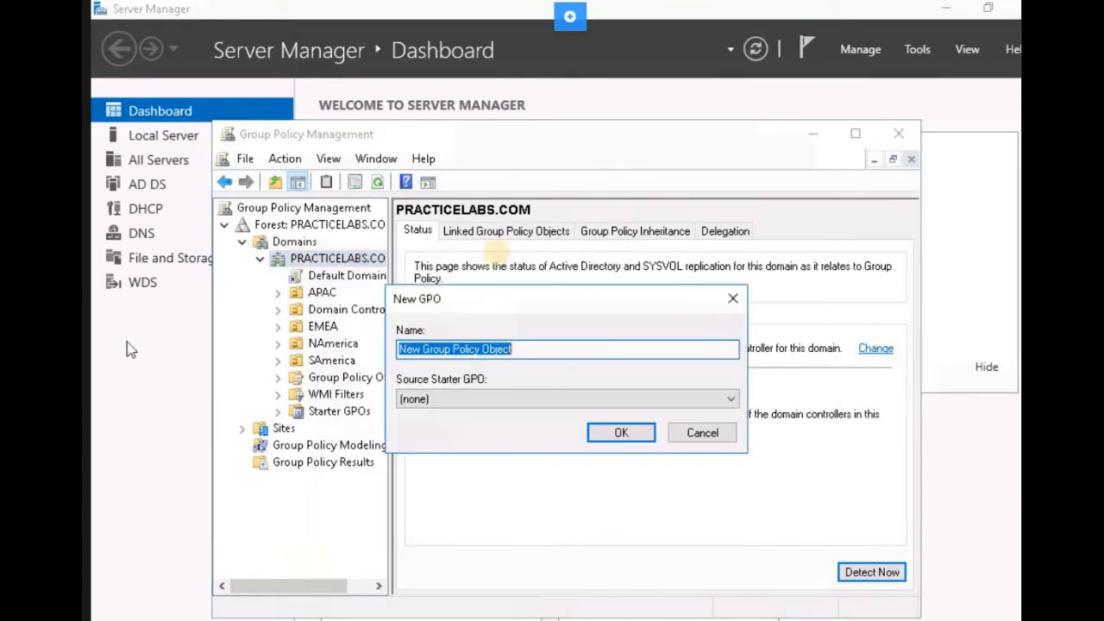
click(544, 350)
drag(543, 350, 376, 333)
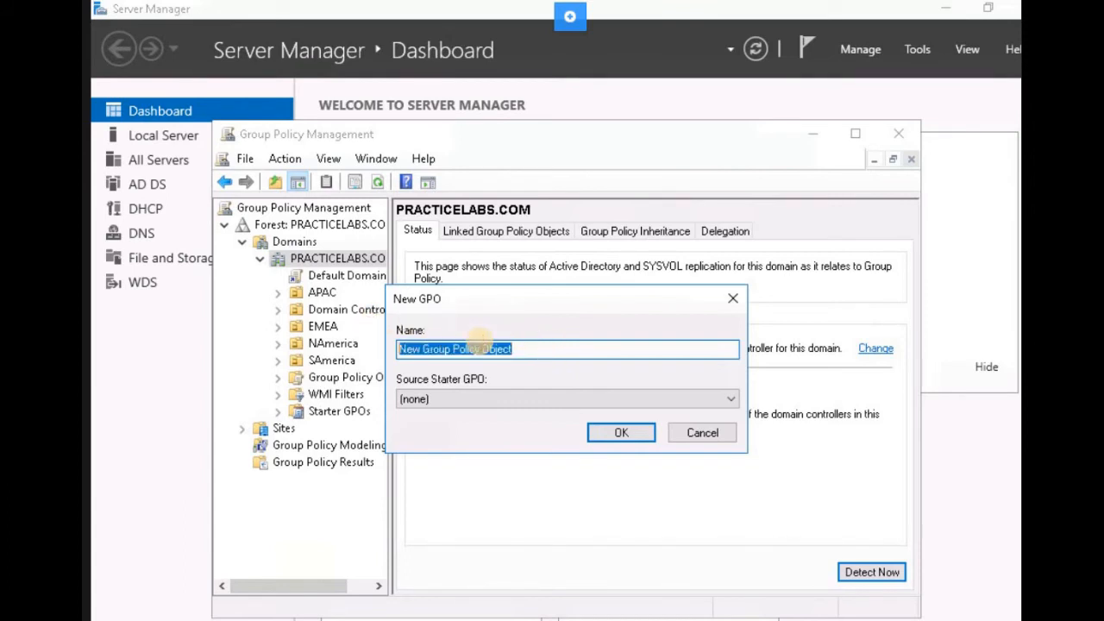
text(DN)
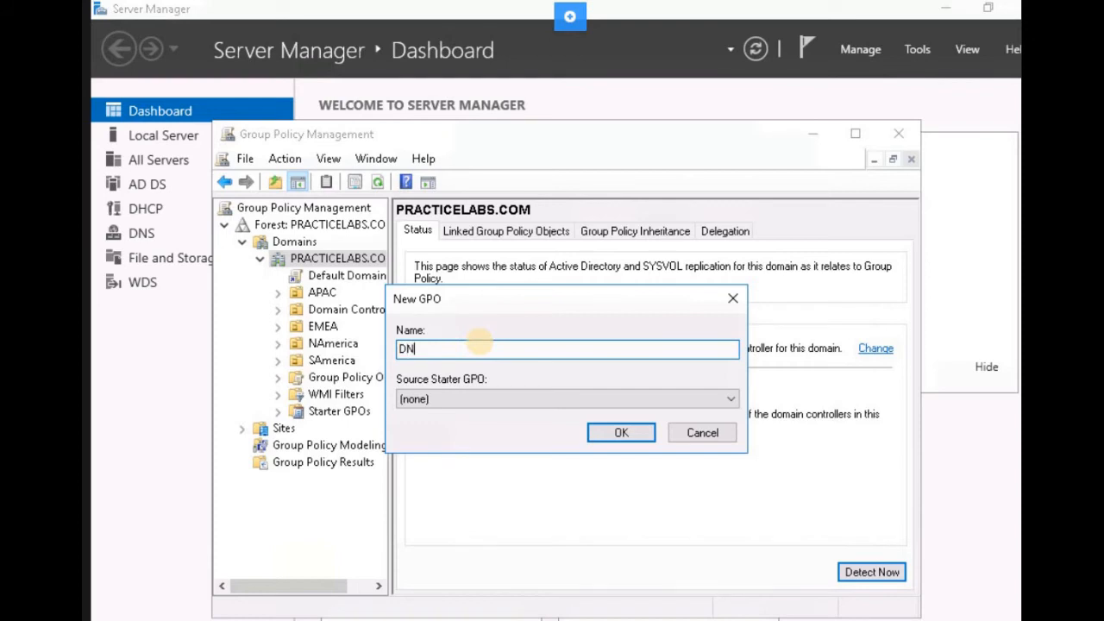
text(SSEC)
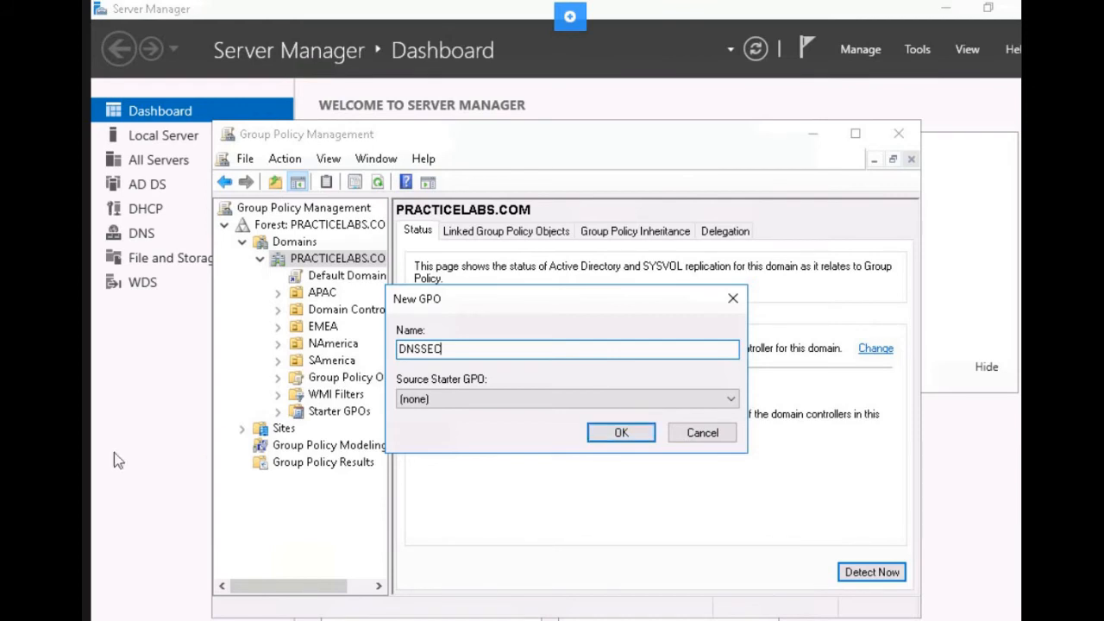
click(612, 432)
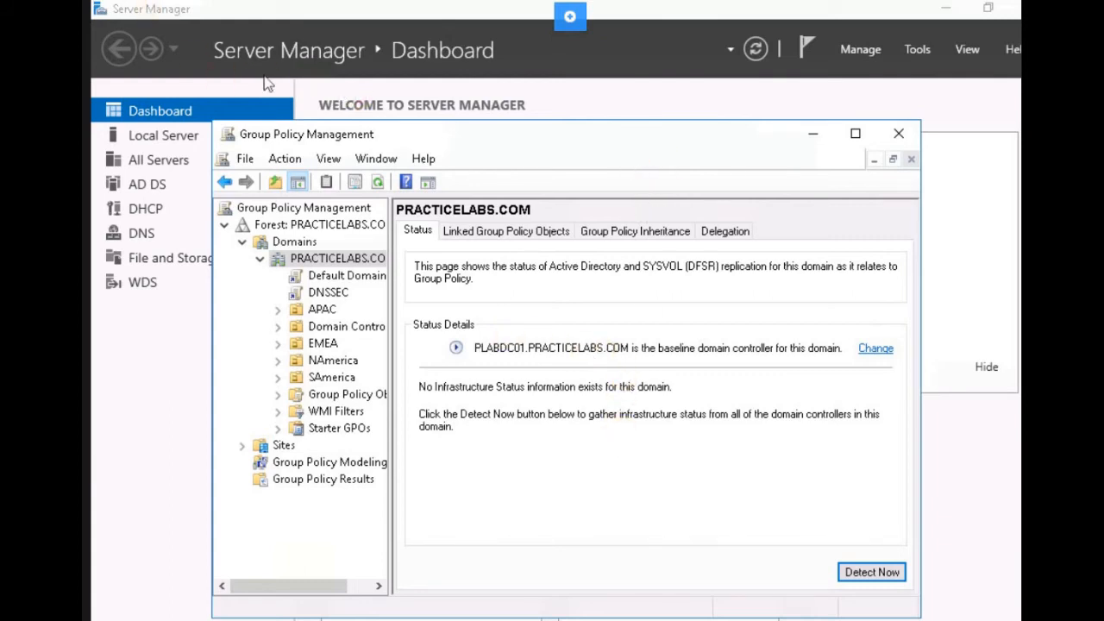
- Detect the Active Directory and SYSVOL replication status of the PRACTICELABS.COM domain
click(139, 9)
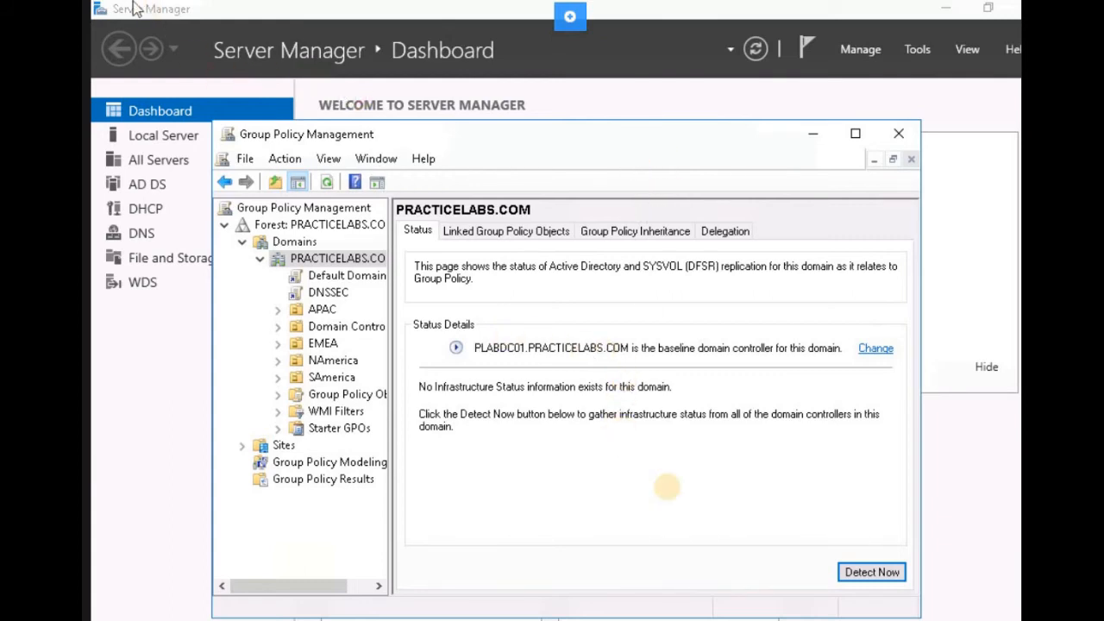
click(881, 576)
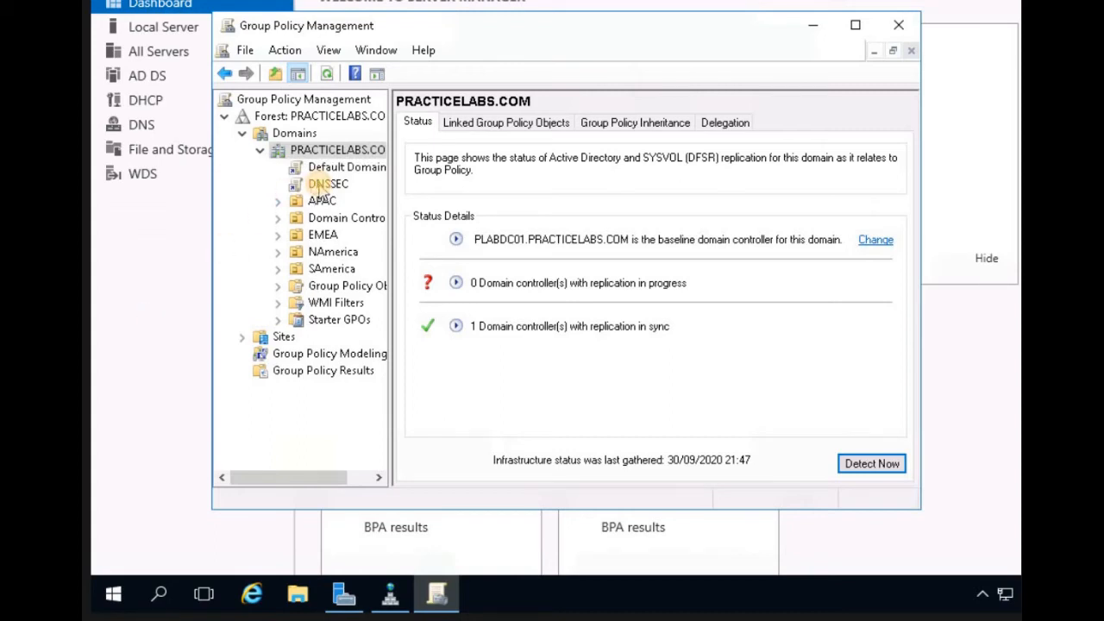
- Select the DNSSEC policy link, dismiss the link notice, and open the policy for editing
click(326, 184)
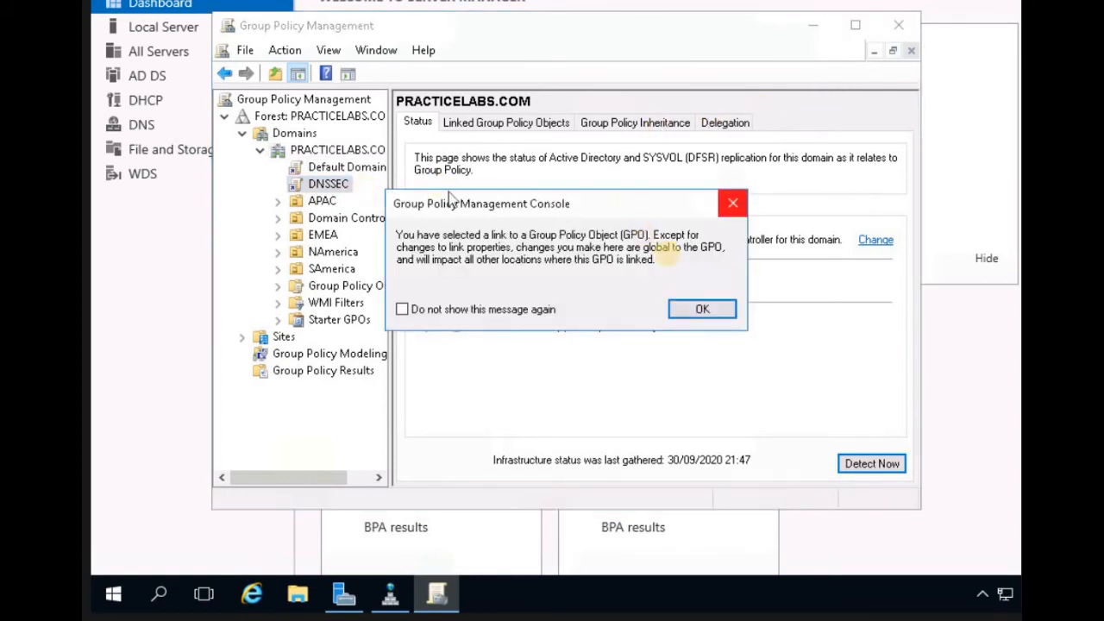
click(732, 203)
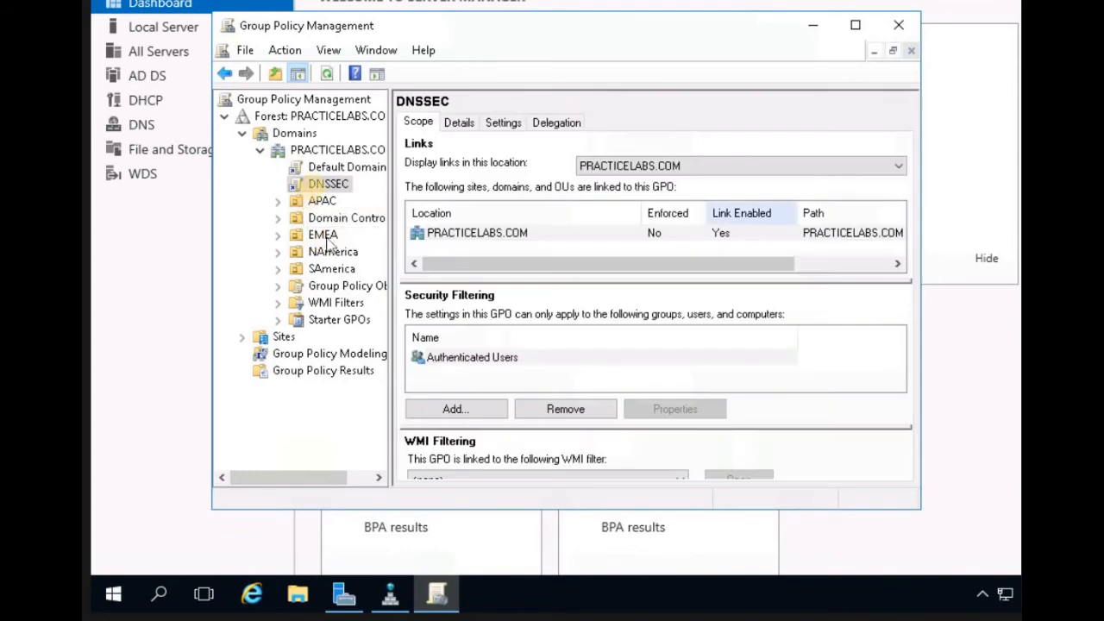
right_click(343, 188)
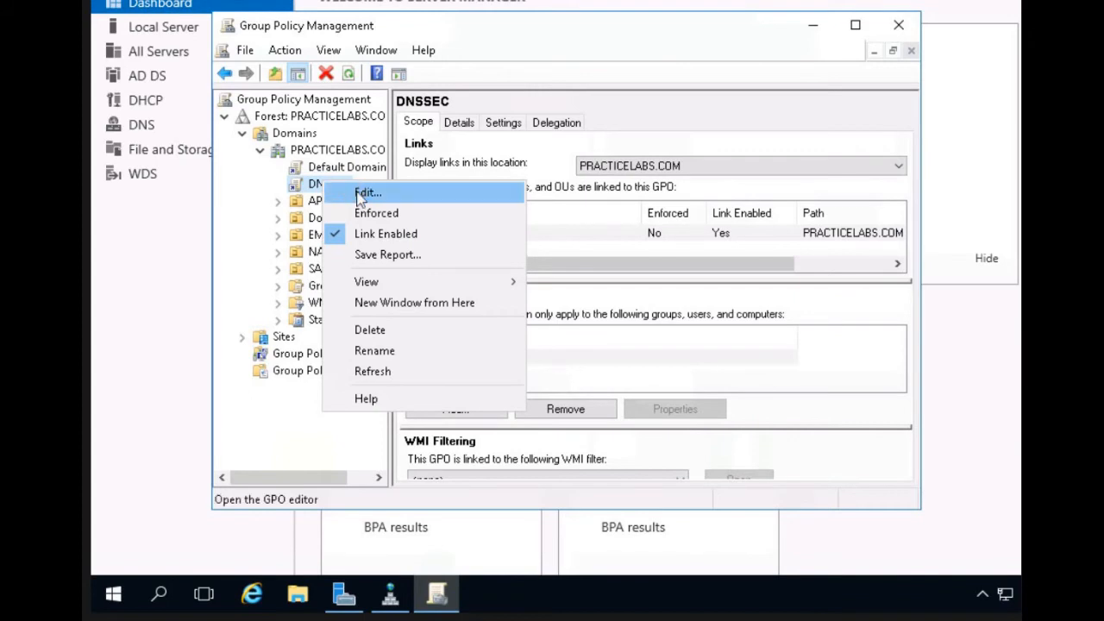
key(Return)
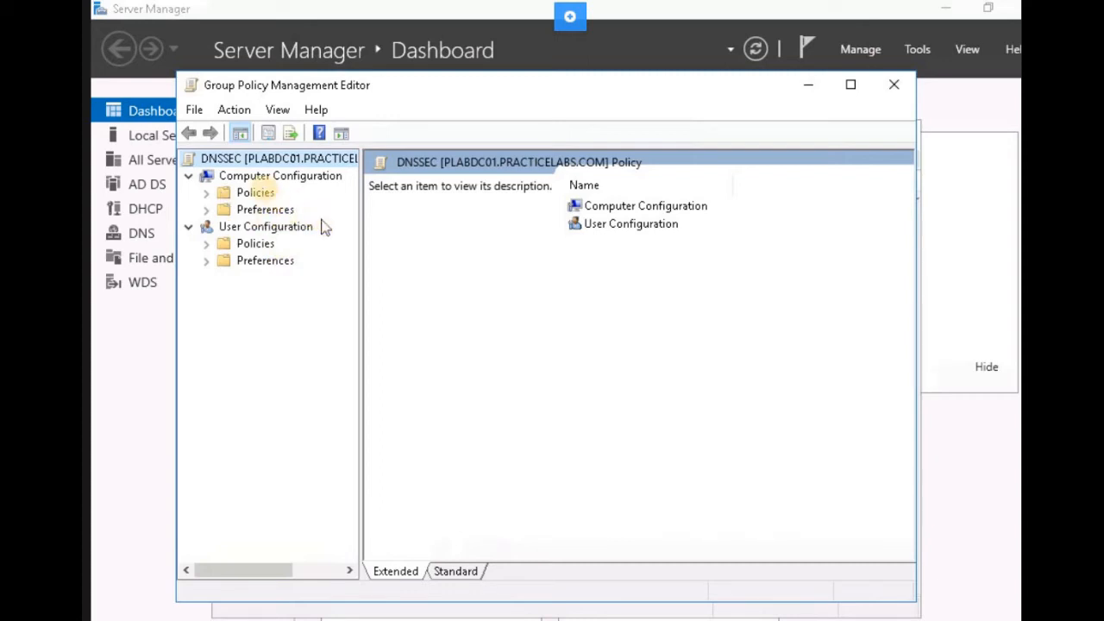
- In the DNSSEC policy's Computer Configuration, expand Policies and Windows Settings and open Name Resolution Policy
click(258, 231)
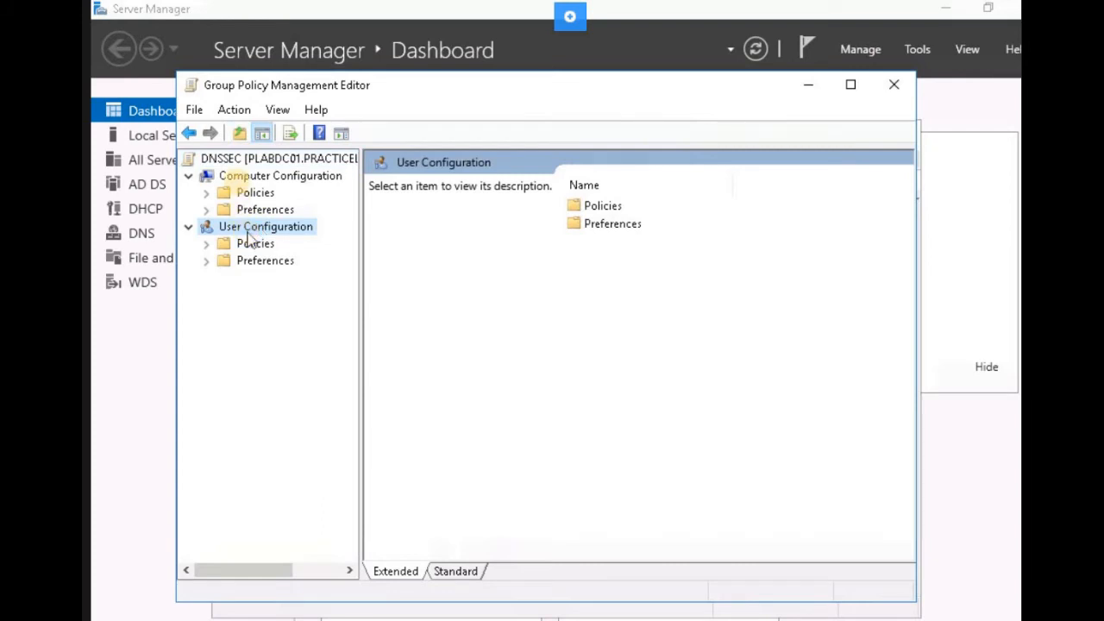
click(238, 177)
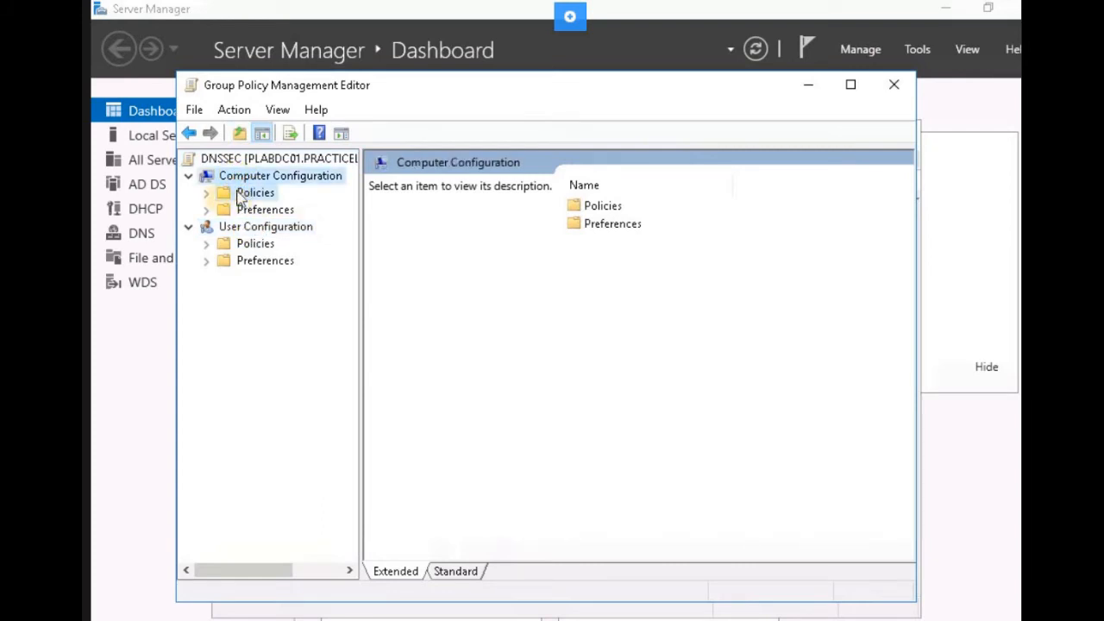
click(244, 194)
click(207, 193)
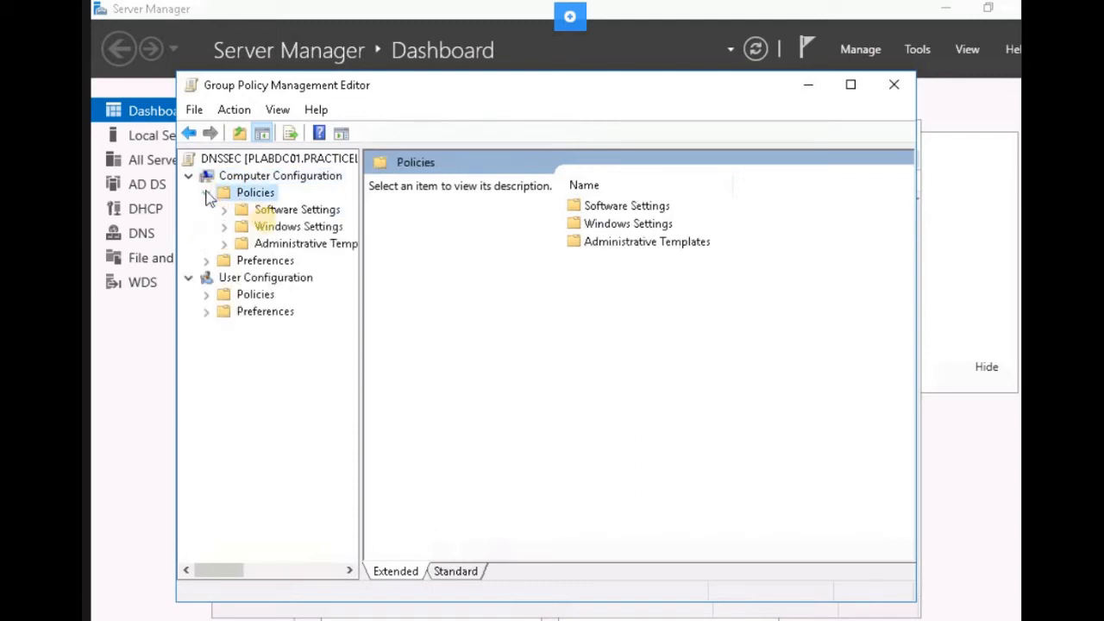
click(266, 228)
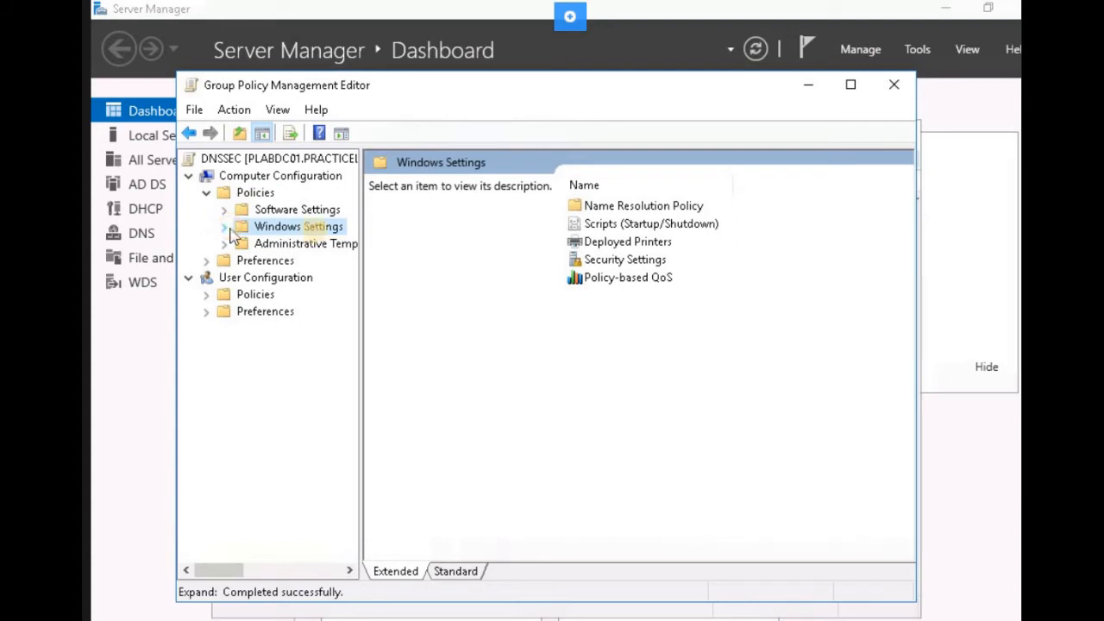
double_click(316, 233)
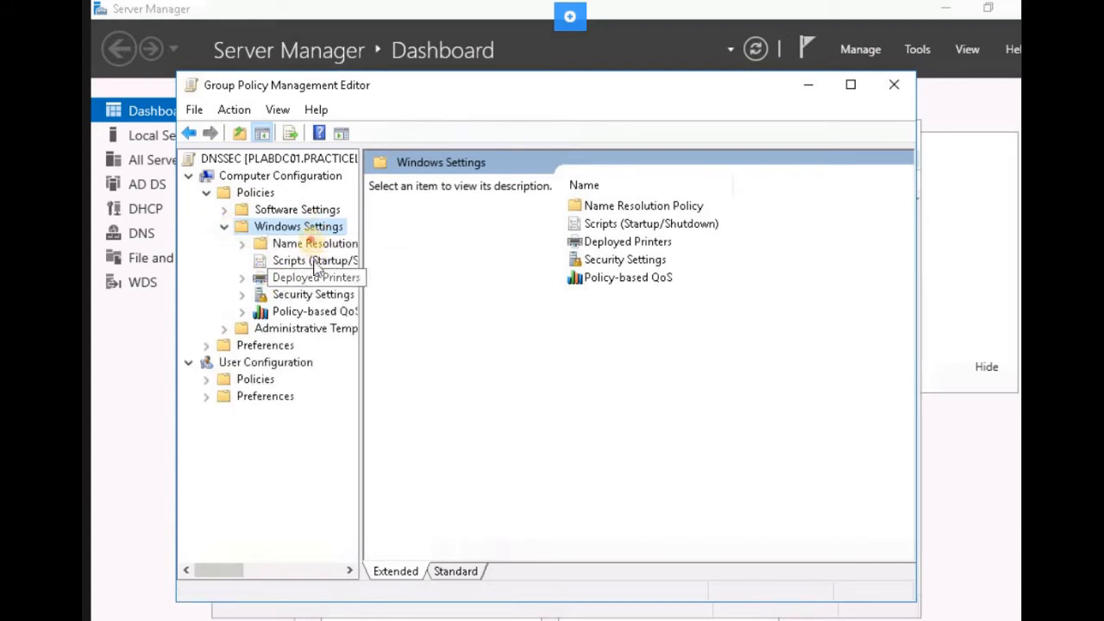
click(315, 245)
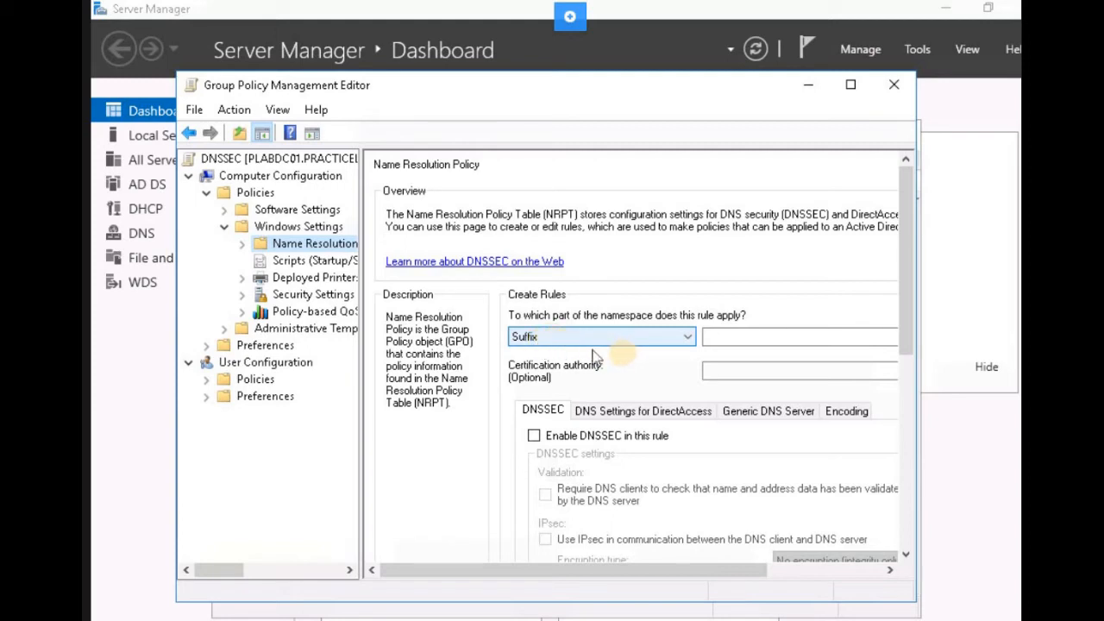
- Set the new name resolution rule to apply to the Suffix secure.practicelabs.com and look over the rule settings and policy table
click(705, 339)
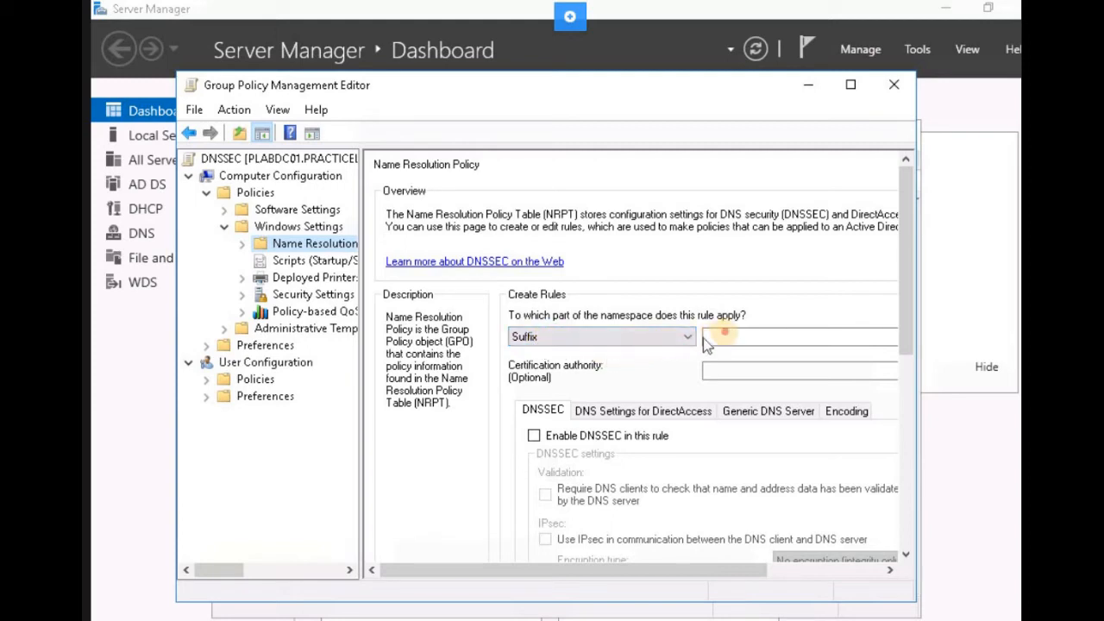
click(645, 339)
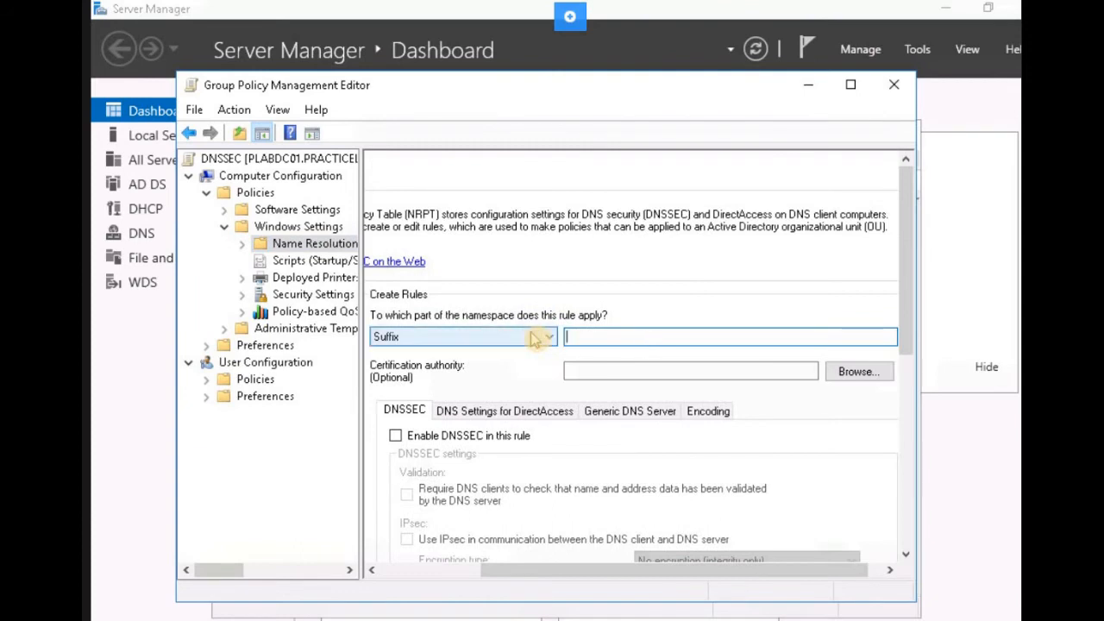
click(535, 337)
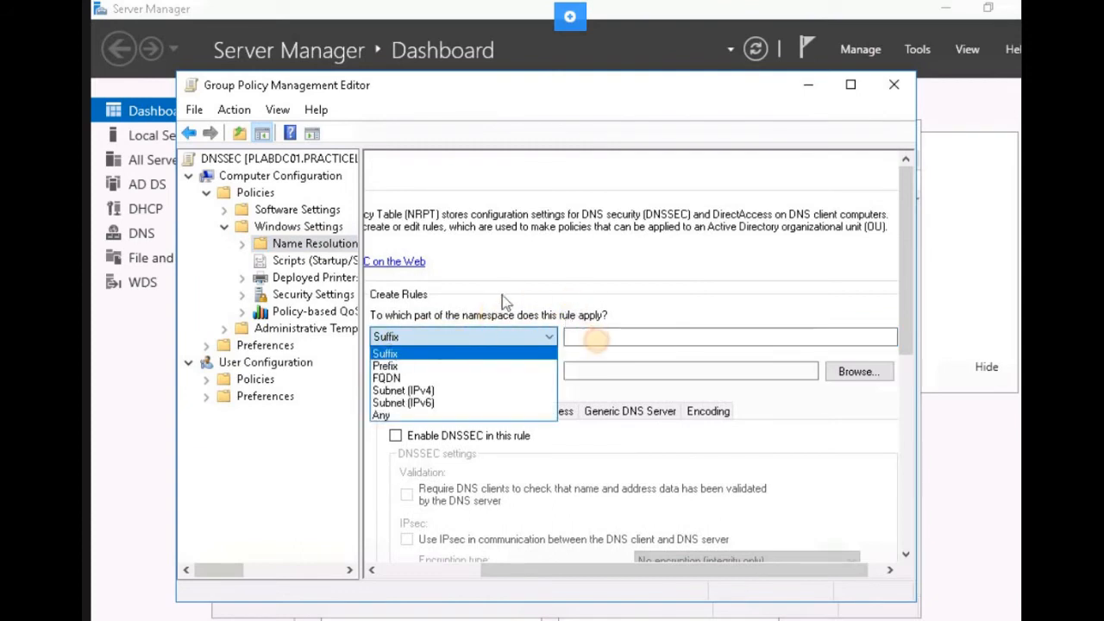
click(601, 342)
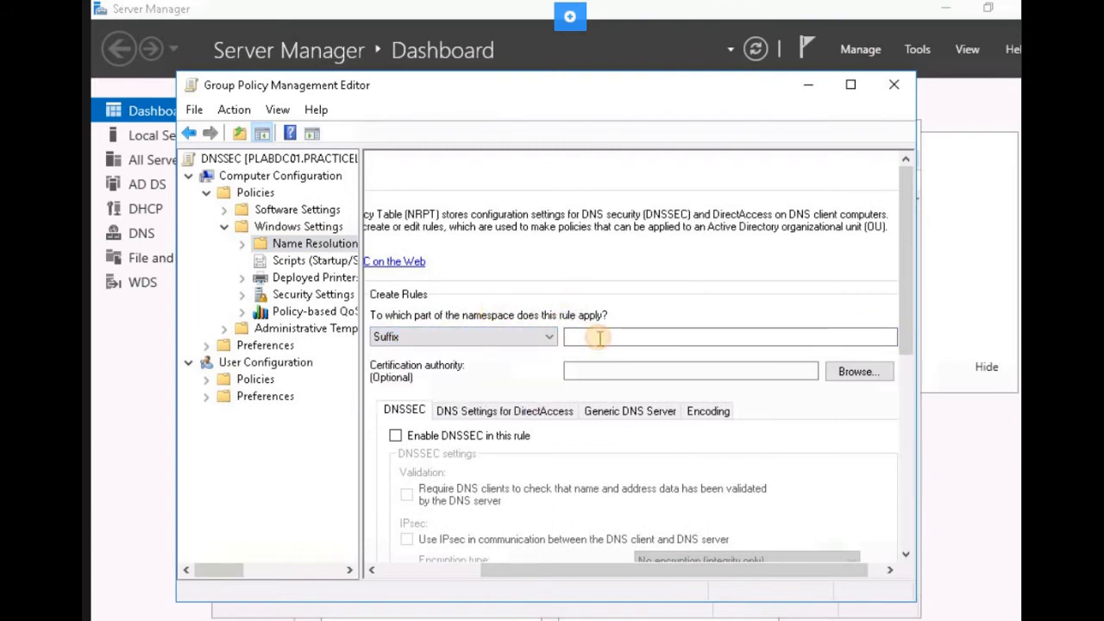
click(600, 338)
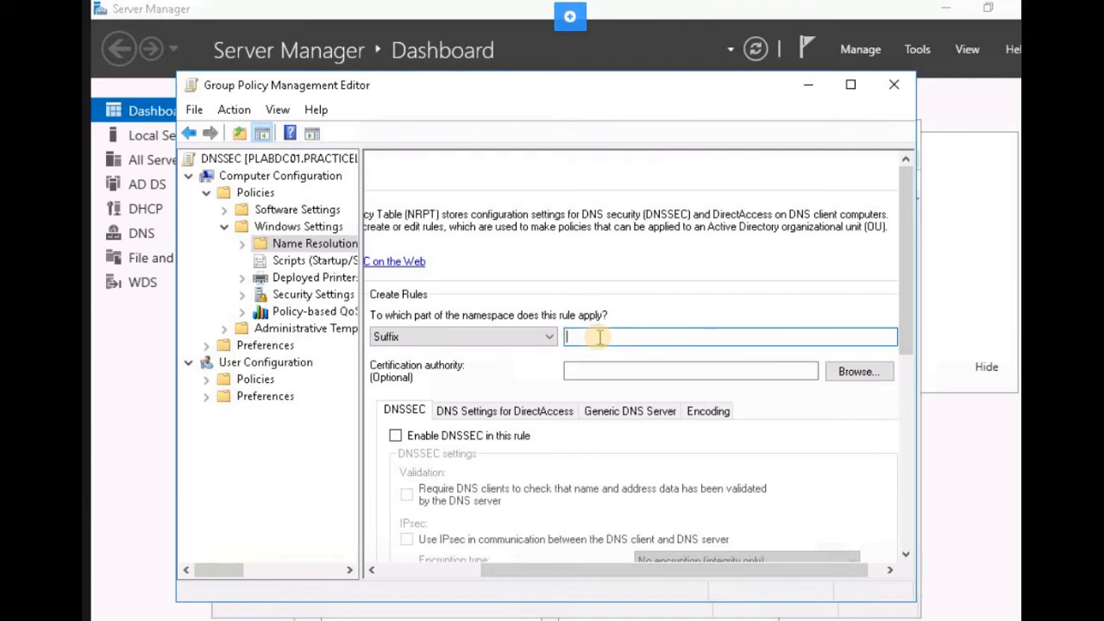
text(secure)
text(.practi)
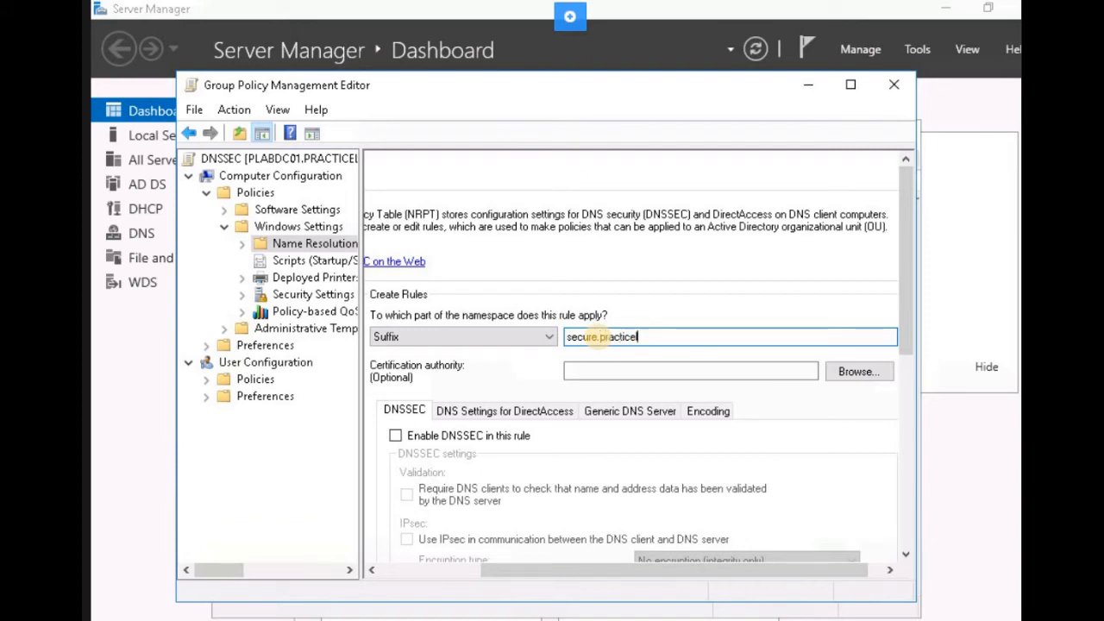
text(celabs.com)
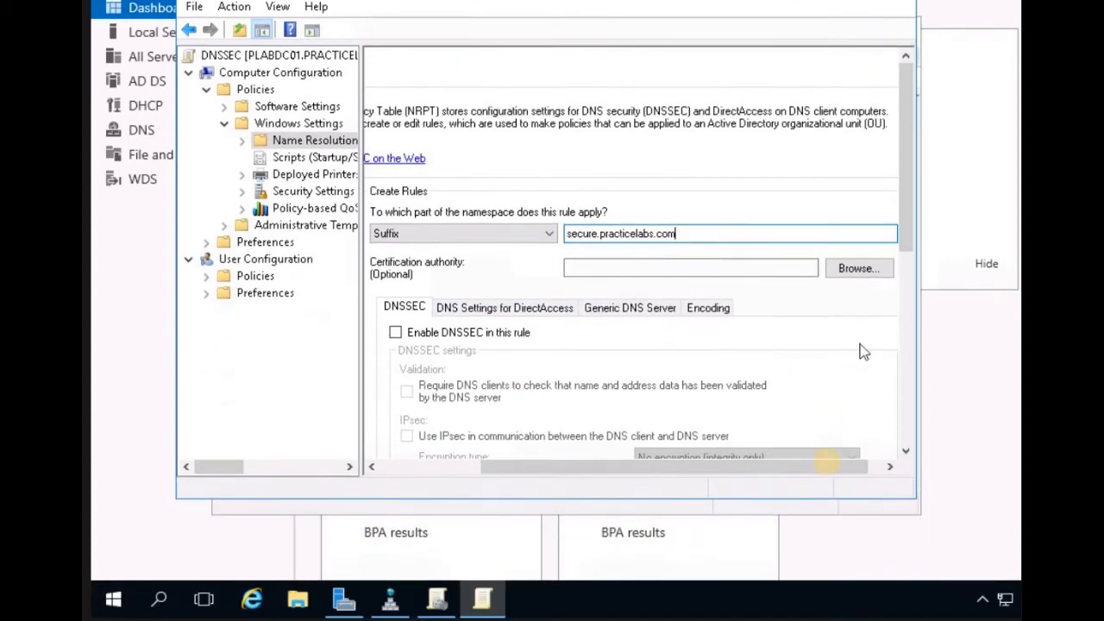
scroll(860, 457, down, 10)
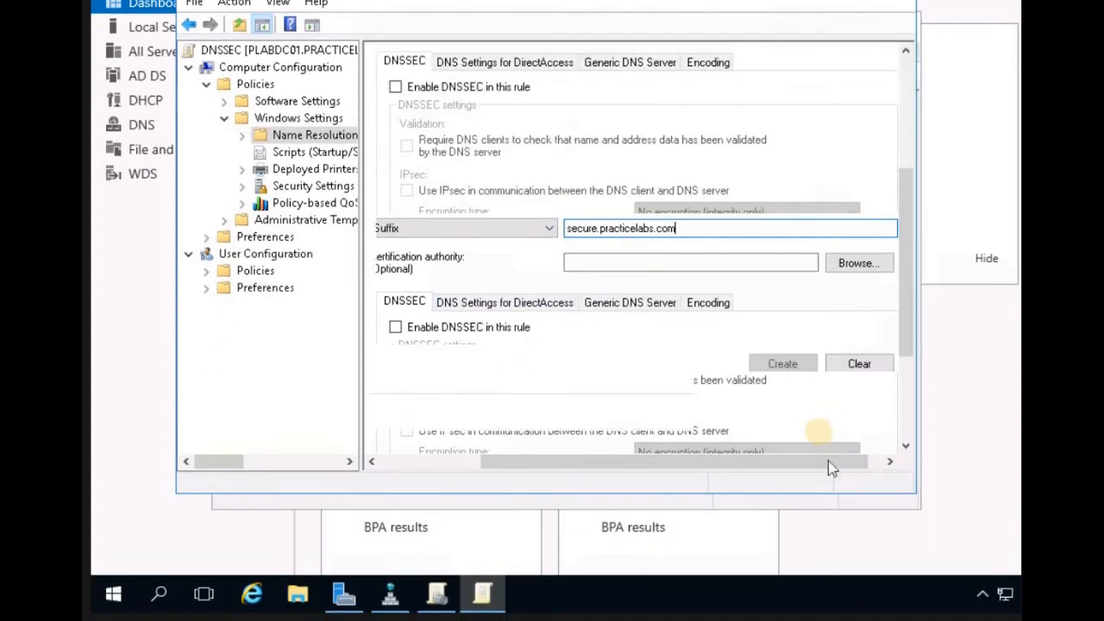
drag(618, 462, 486, 459)
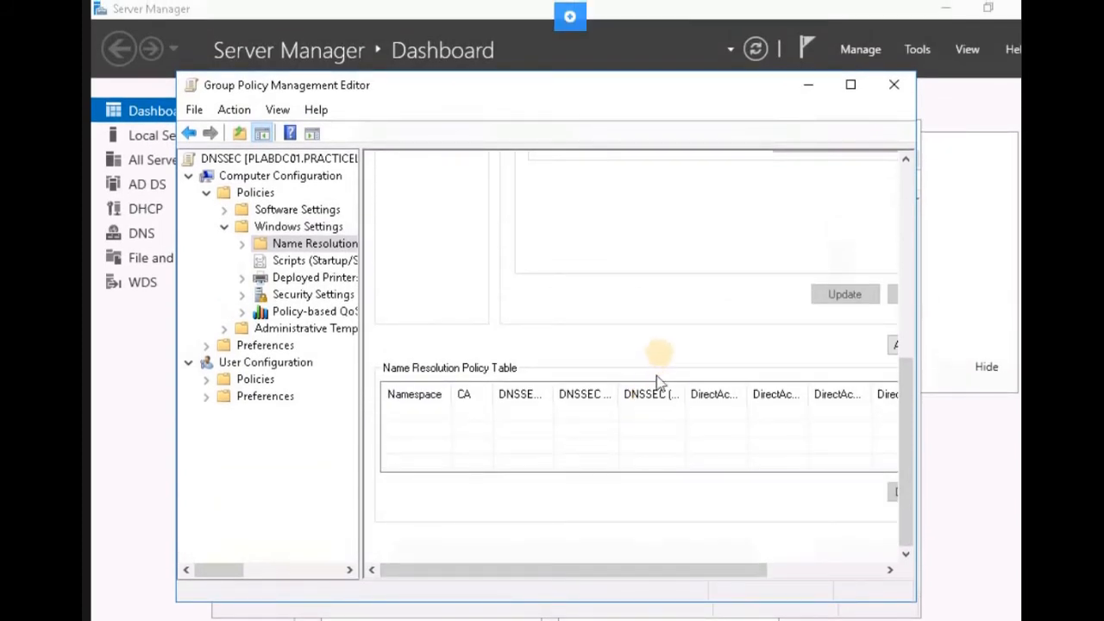
scroll(682, 350, up, 5)
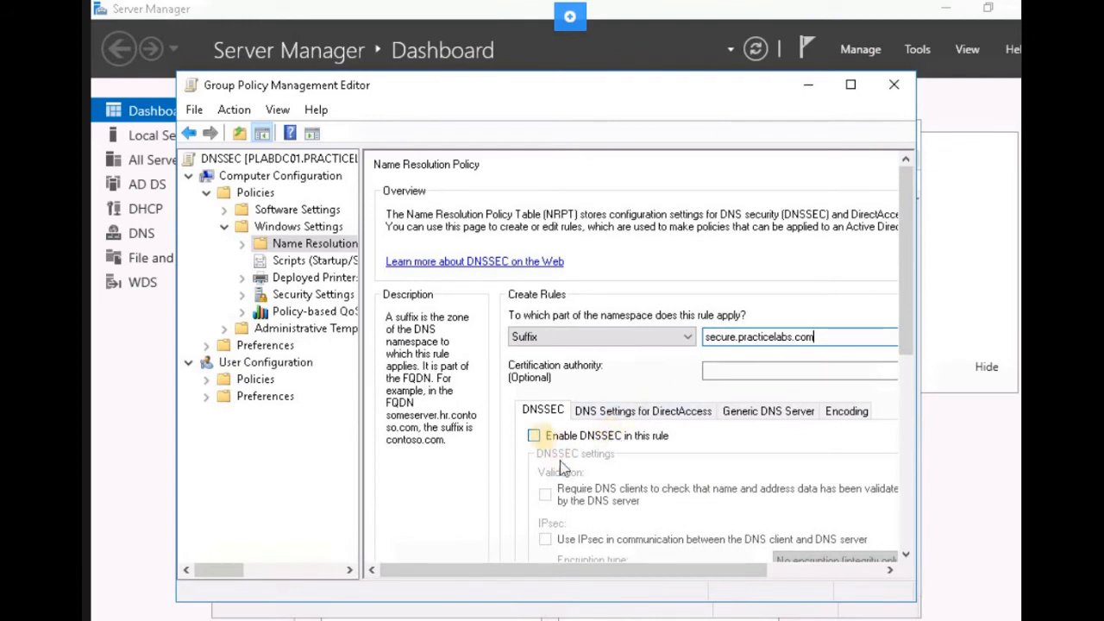
- Enable DNSSEC in the rule and require DNS clients to check that name and address data has been validated by the DNS server
click(536, 436)
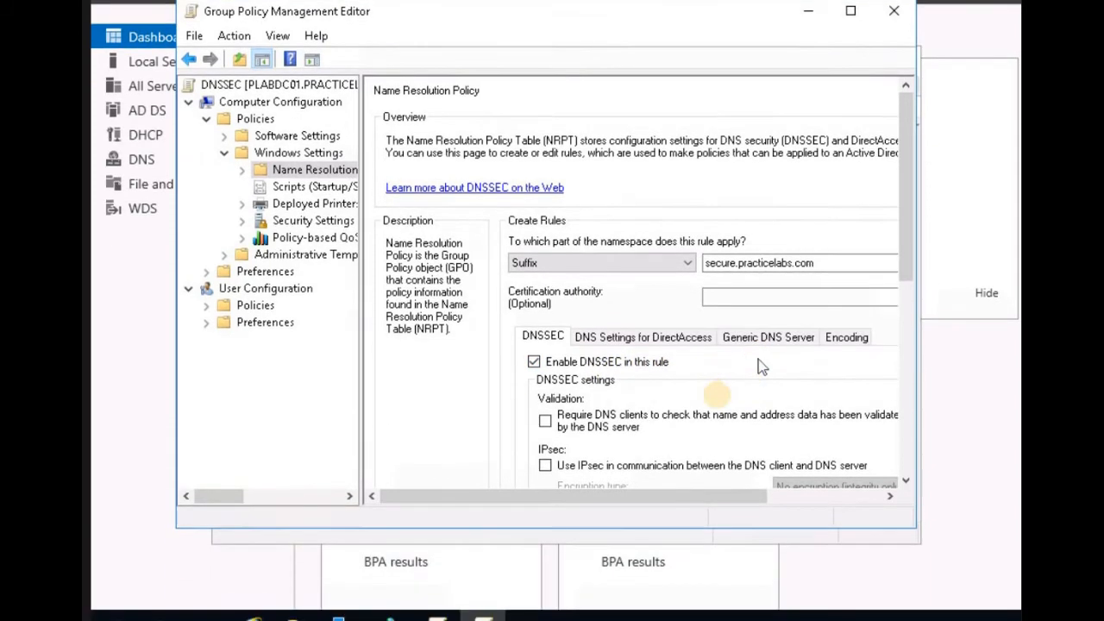
scroll(729, 458, down, 5)
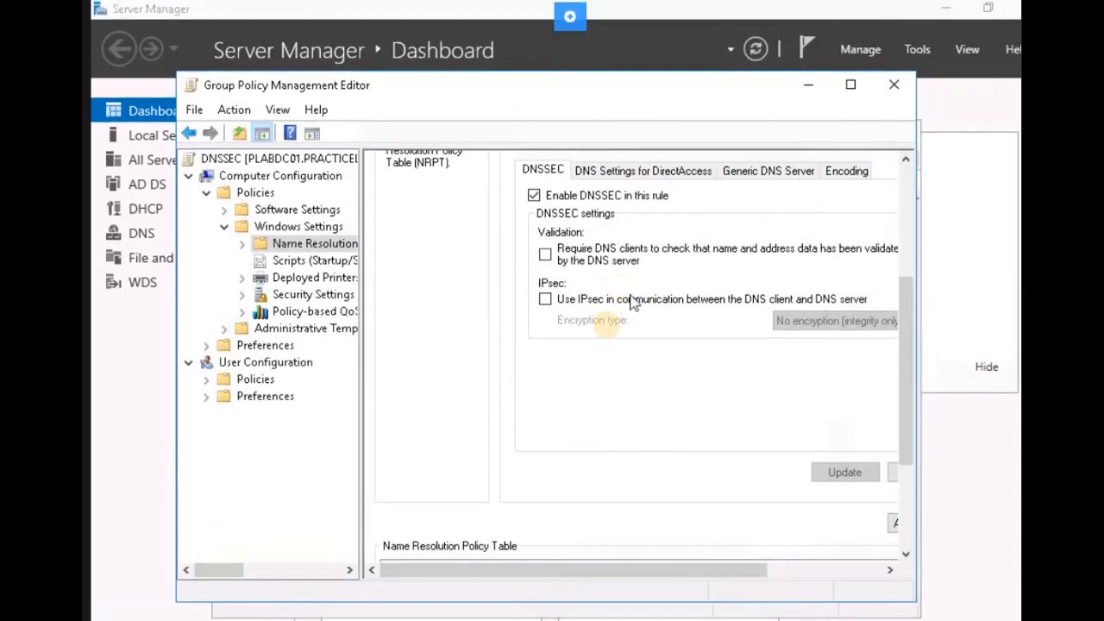
scroll(614, 293, up, 5)
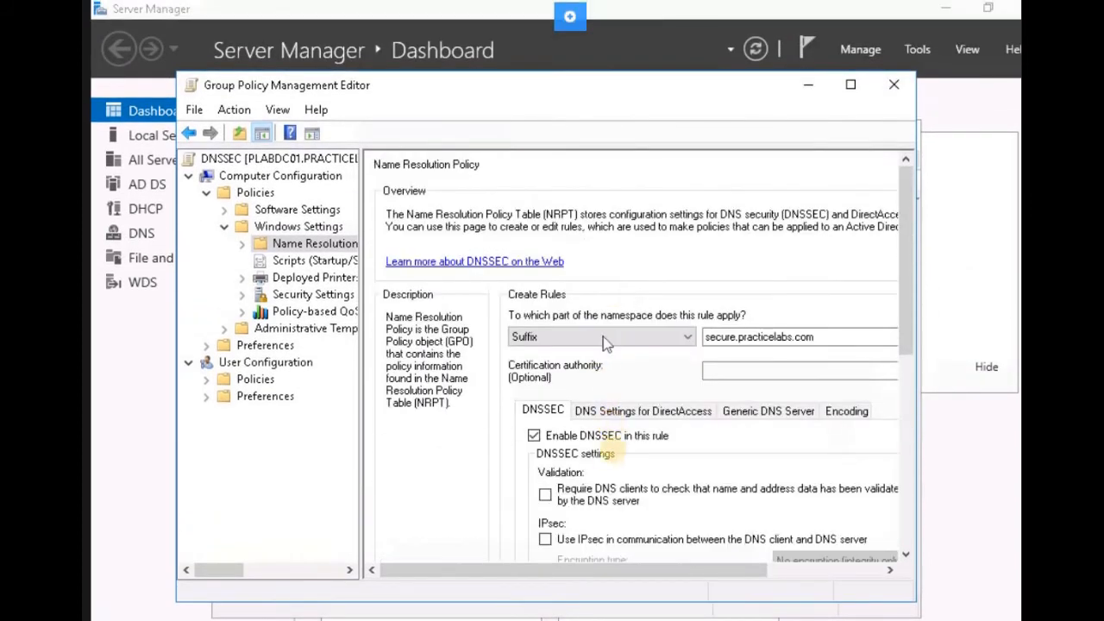
click(545, 497)
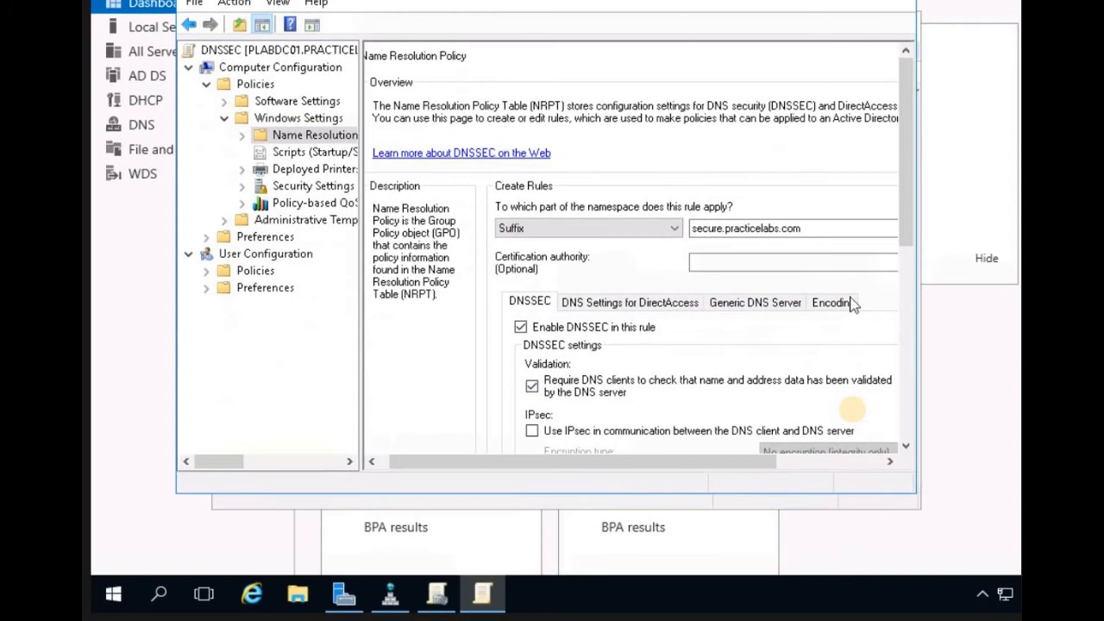
- Create the name resolution rule for the secure.practicelabs.com suffix
scroll(854, 519, down, 5)
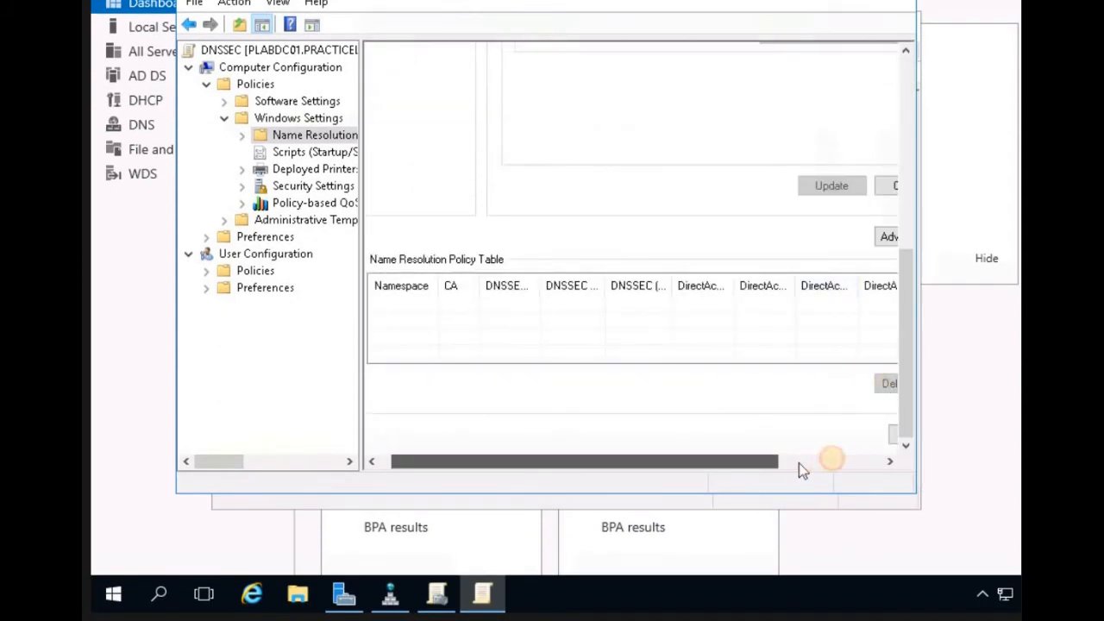
drag(799, 470, 872, 452)
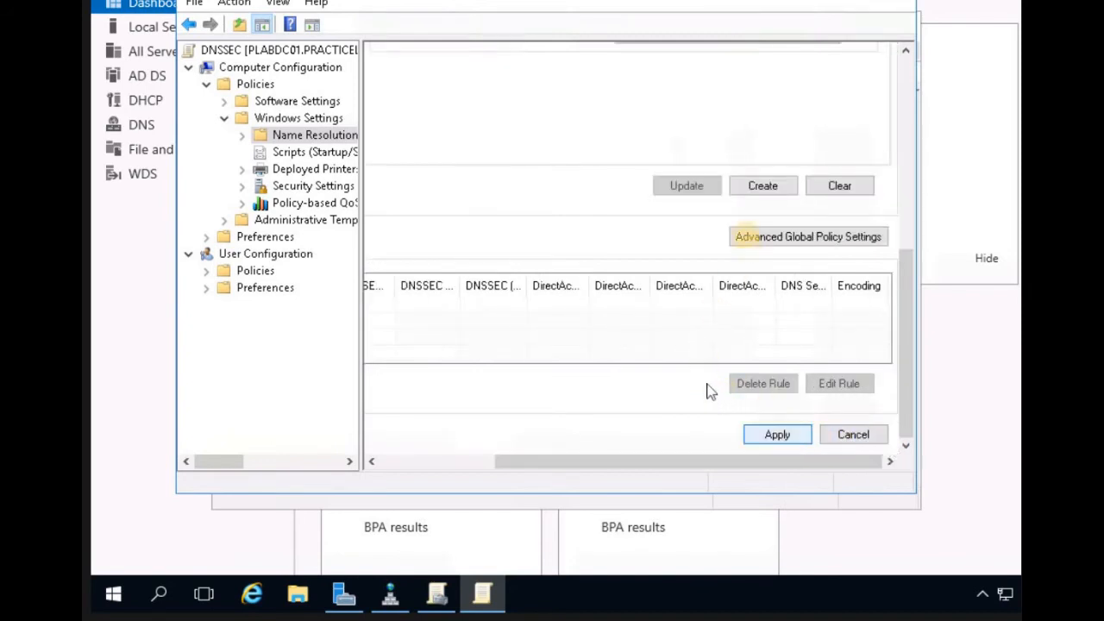
click(762, 189)
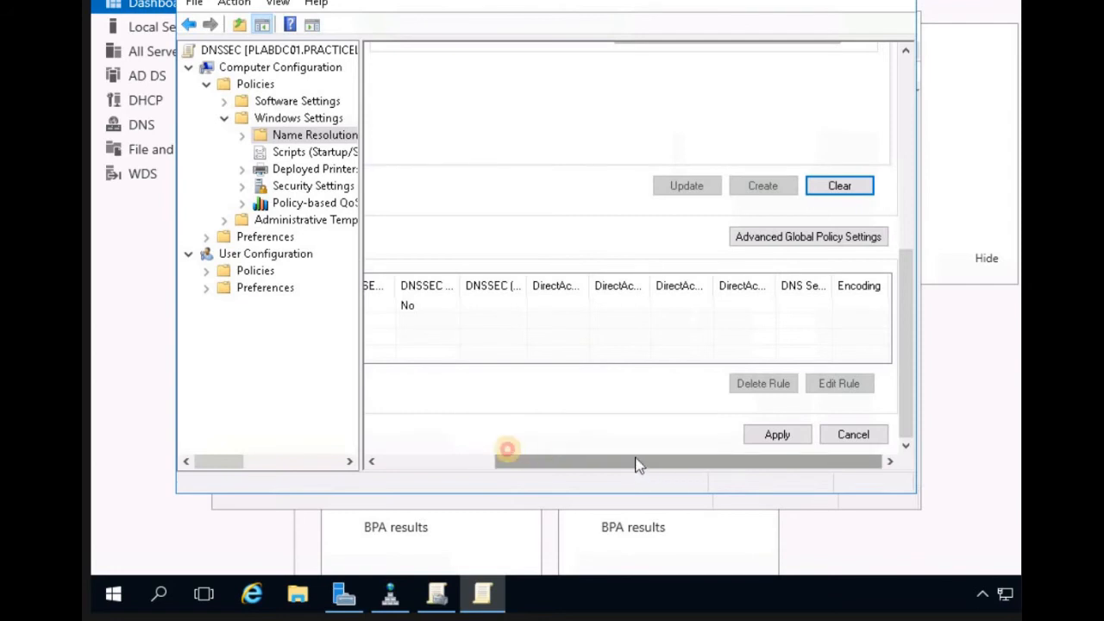
- Select the new rule in the Name Resolution Policy Table and widen the Namespace column to show the full name
drag(636, 462, 507, 451)
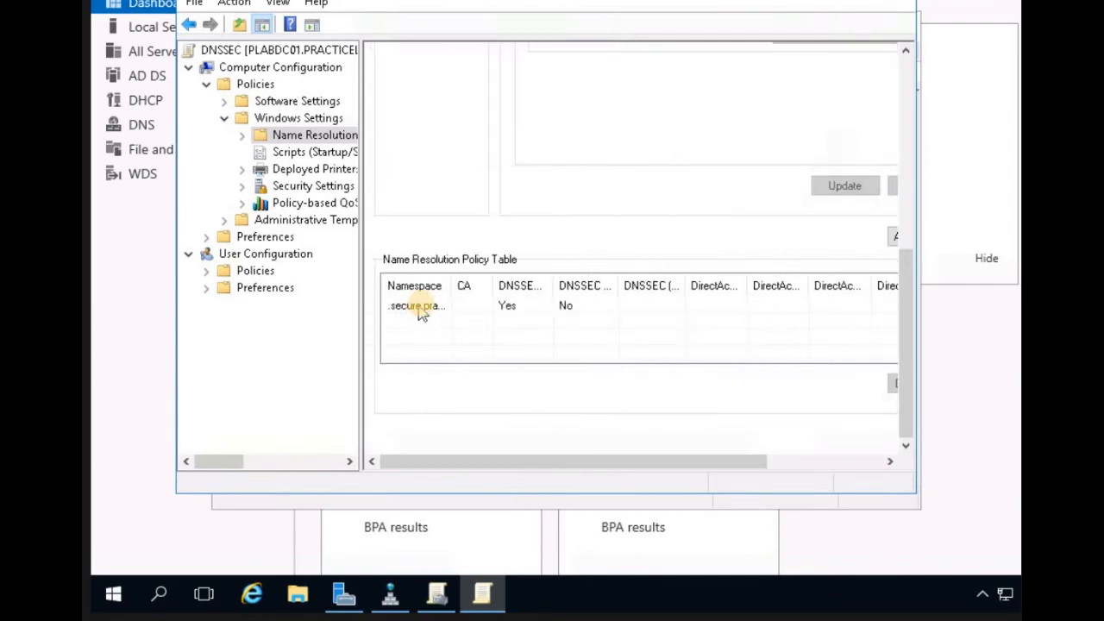
click(423, 313)
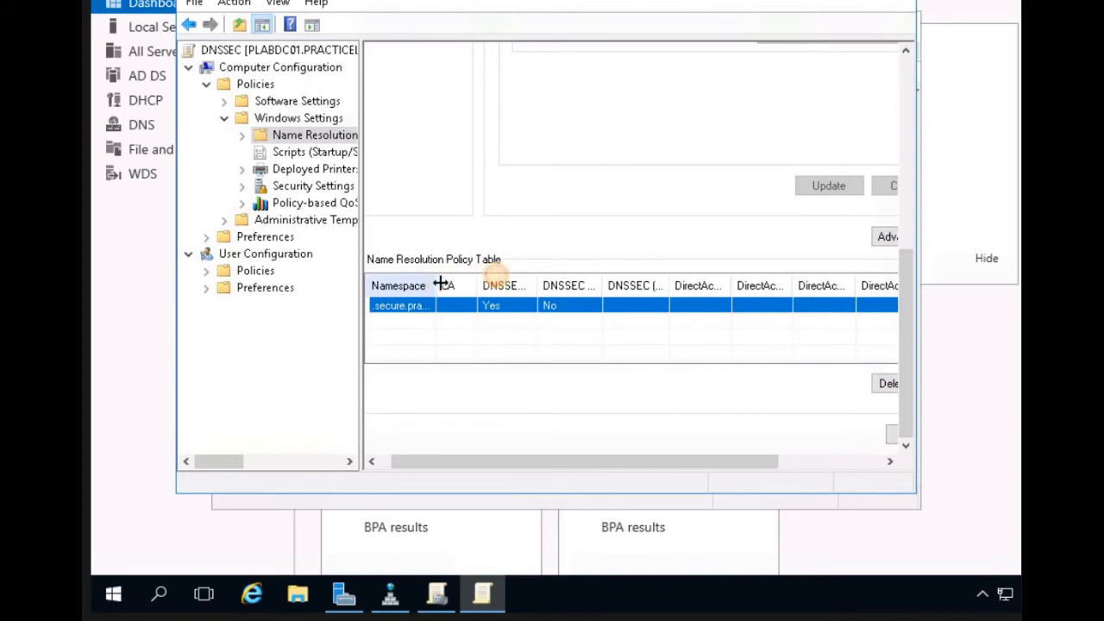
drag(478, 286, 495, 303)
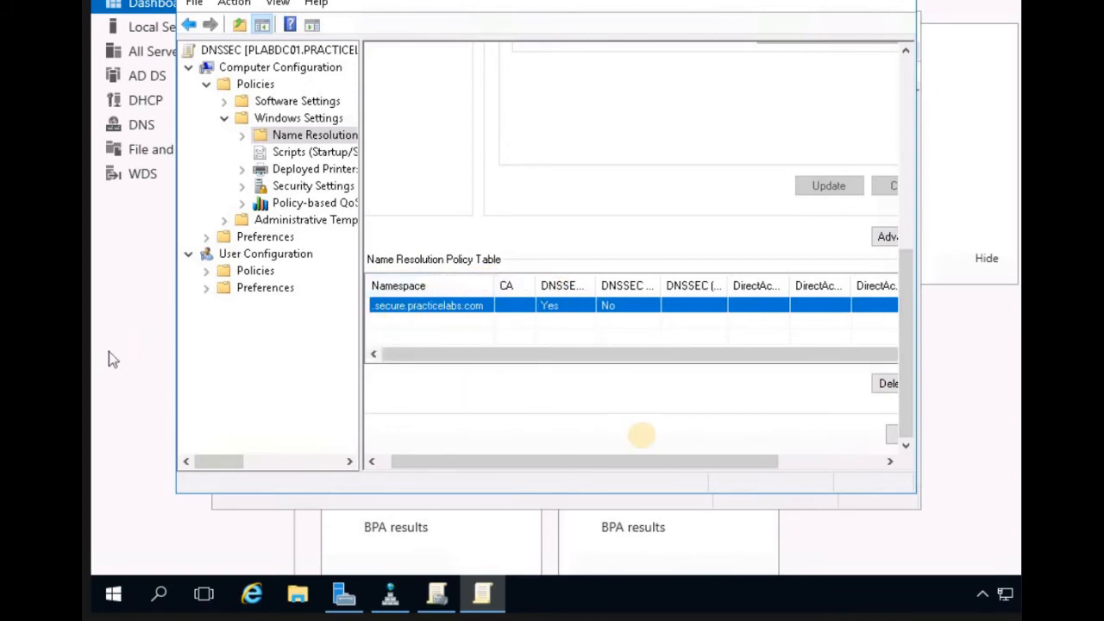
- Apply the name resolution policy and close the Group Policy editor and management windows
drag(707, 461, 811, 462)
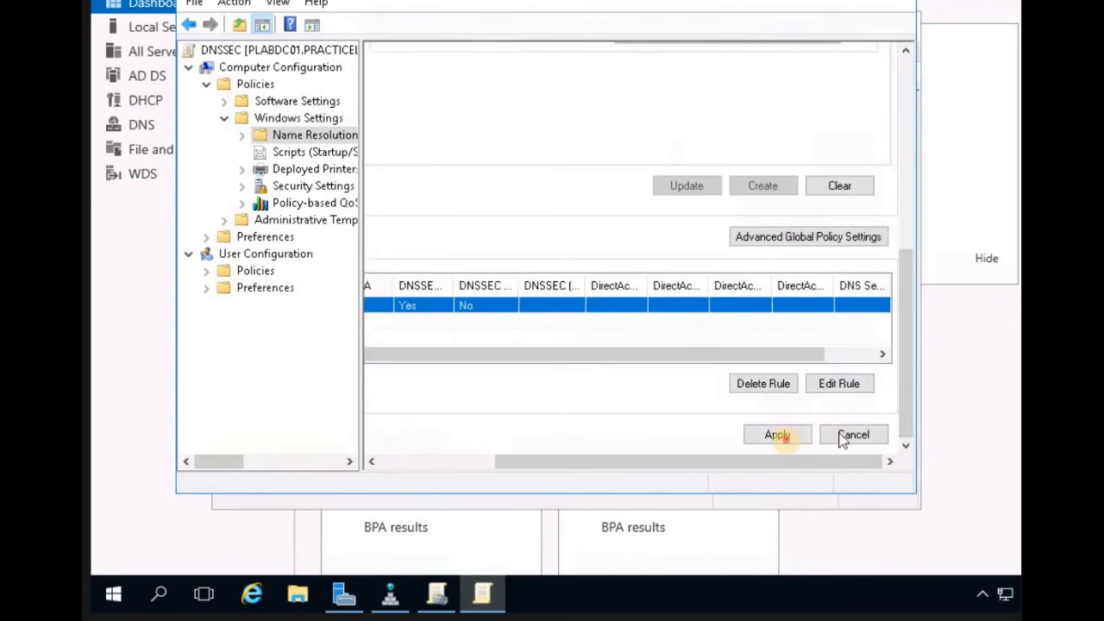
click(769, 441)
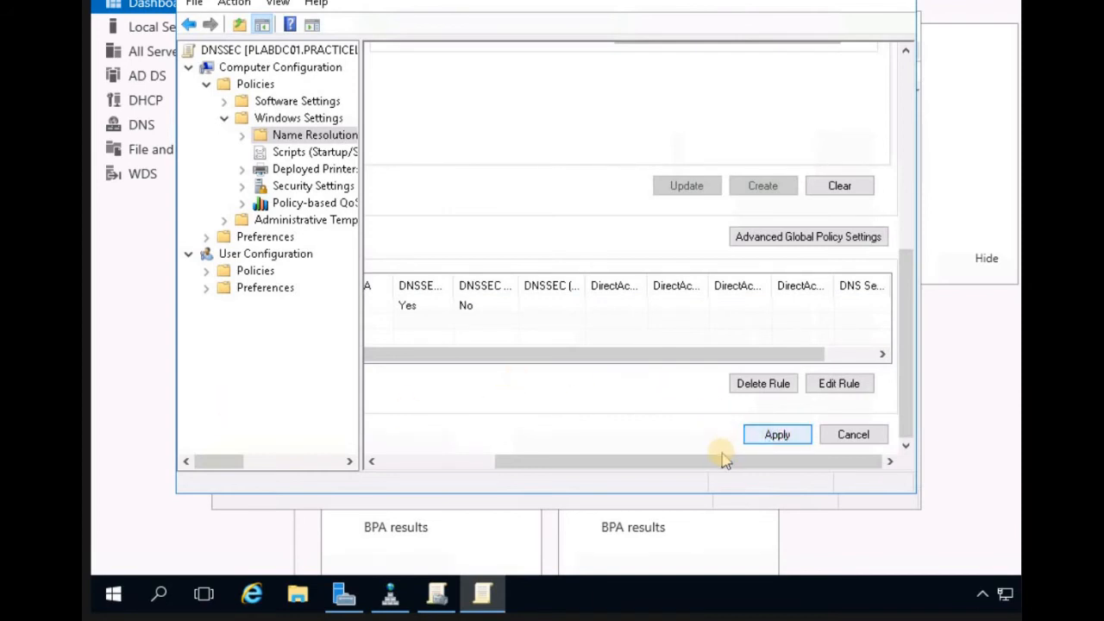
click(777, 437)
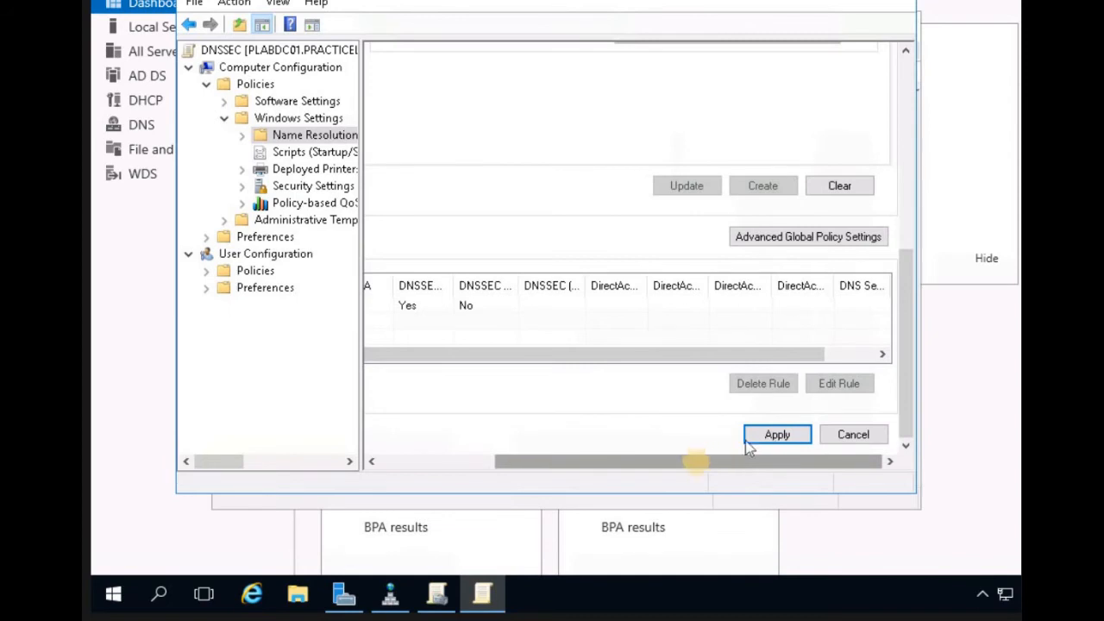
mouse_move(572, 464)
mouse_down()
mouse_move(572, 476)
mouse_move(561, 471)
mouse_up()
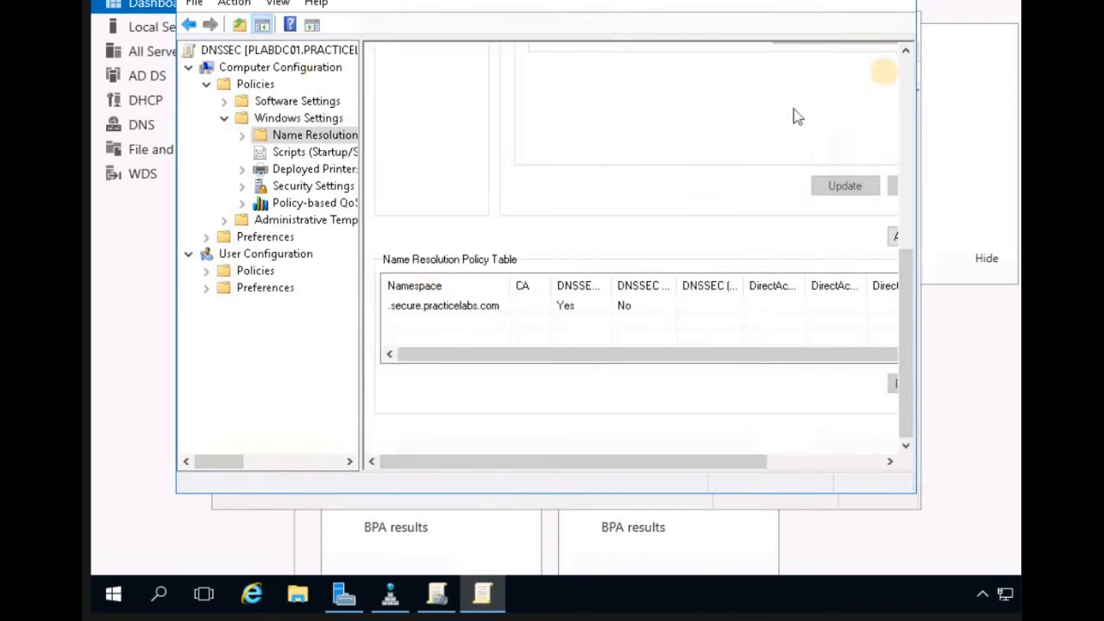
scroll(887, 72, up, 4)
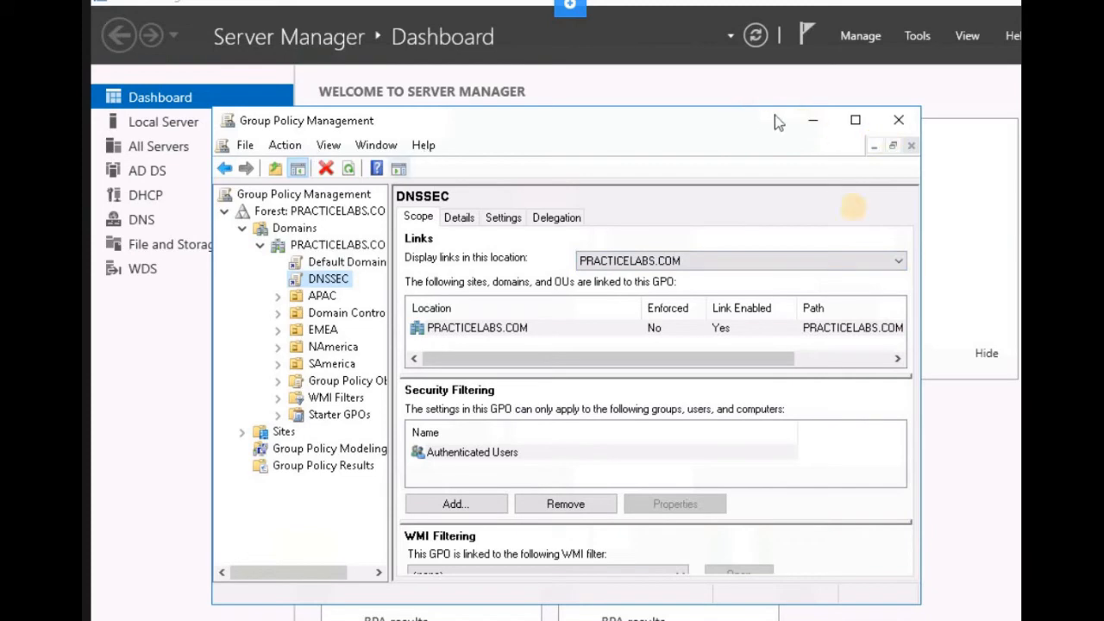
click(902, 120)
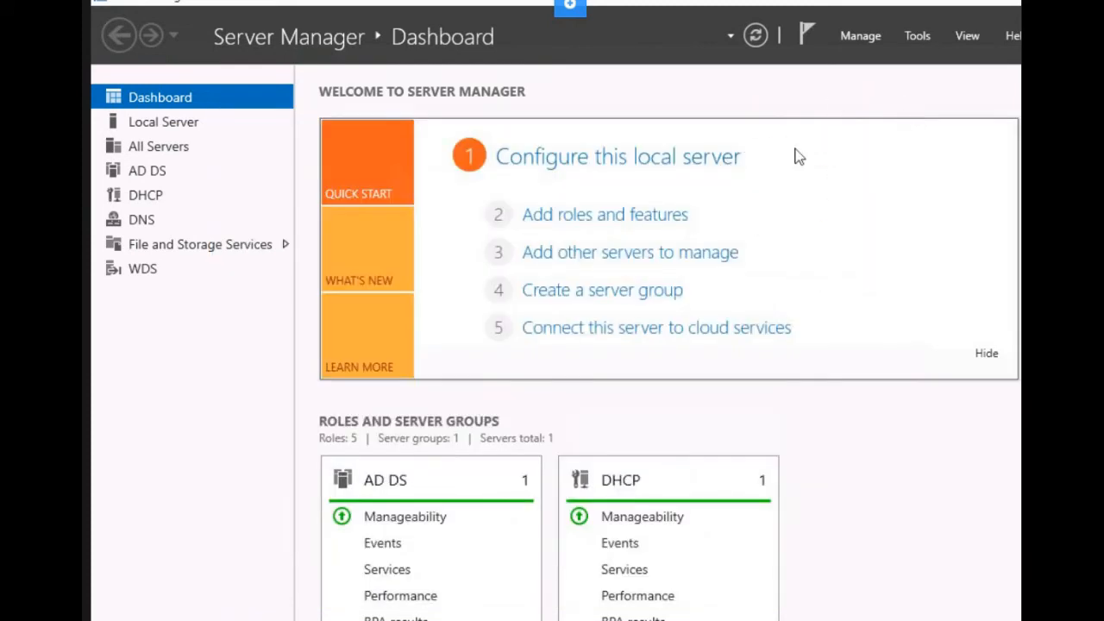
- Open Windows PowerShell from Server Manager and force a Group Policy update with gpupdate /force
click(910, 38)
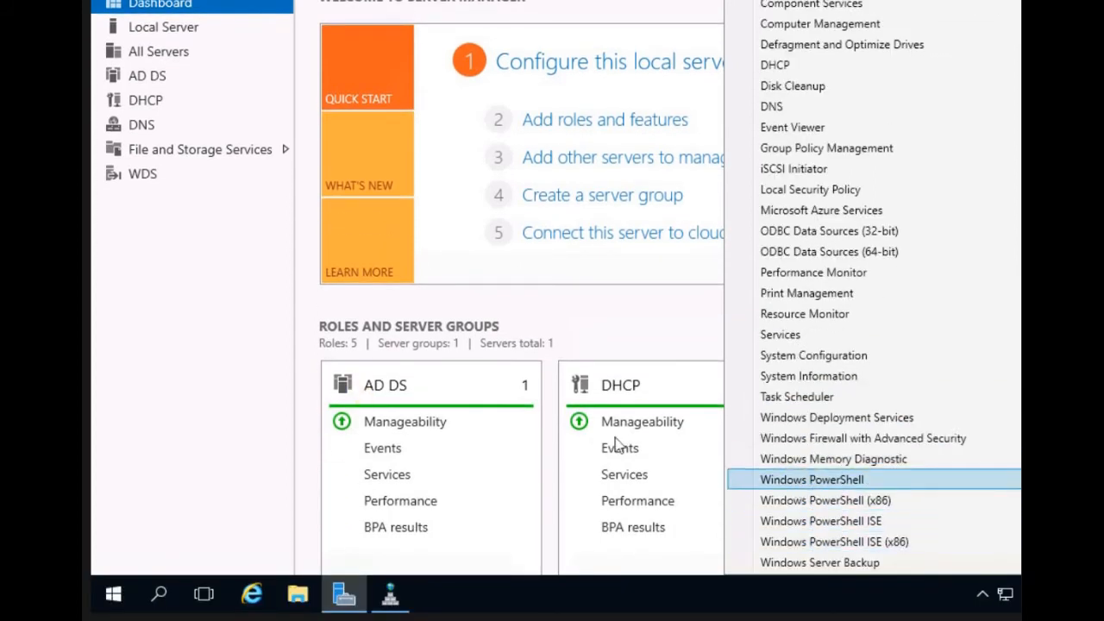
click(802, 480)
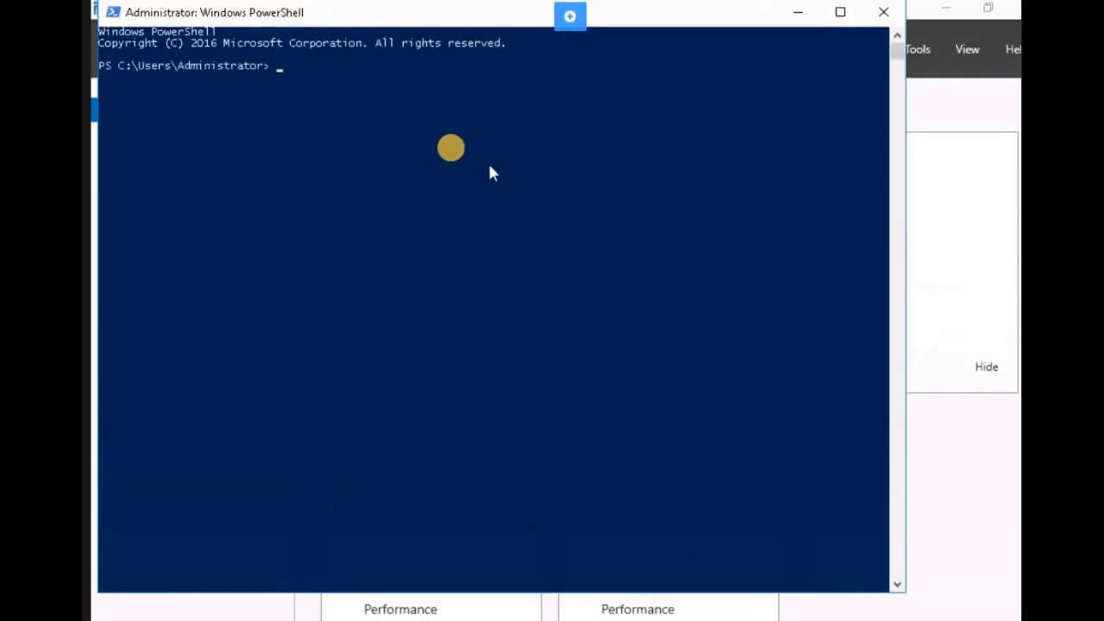
click(441, 151)
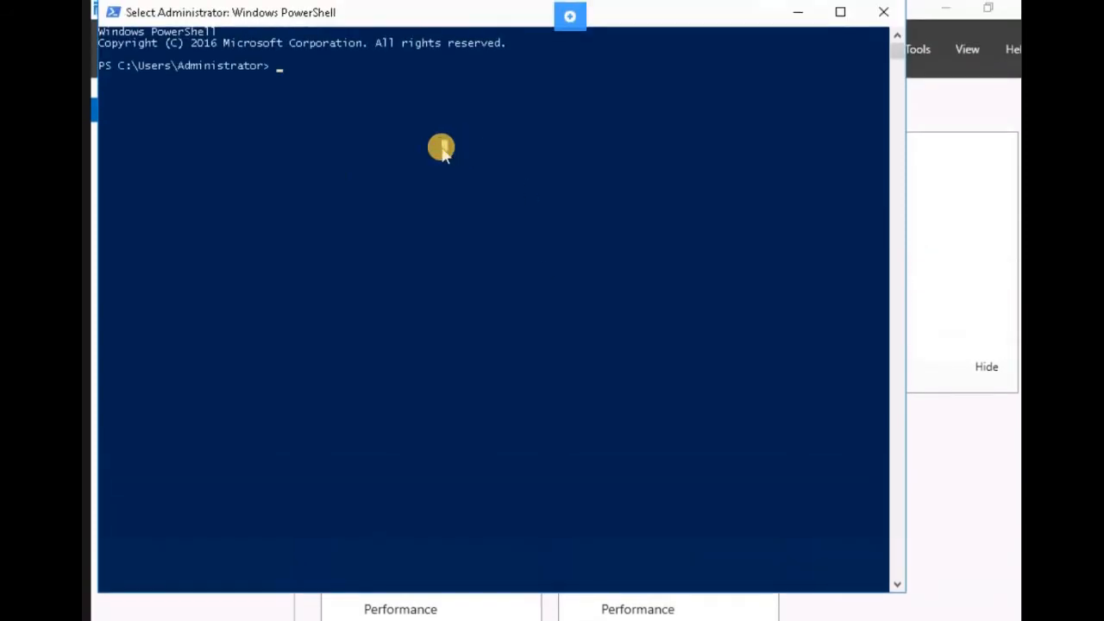
text(g)
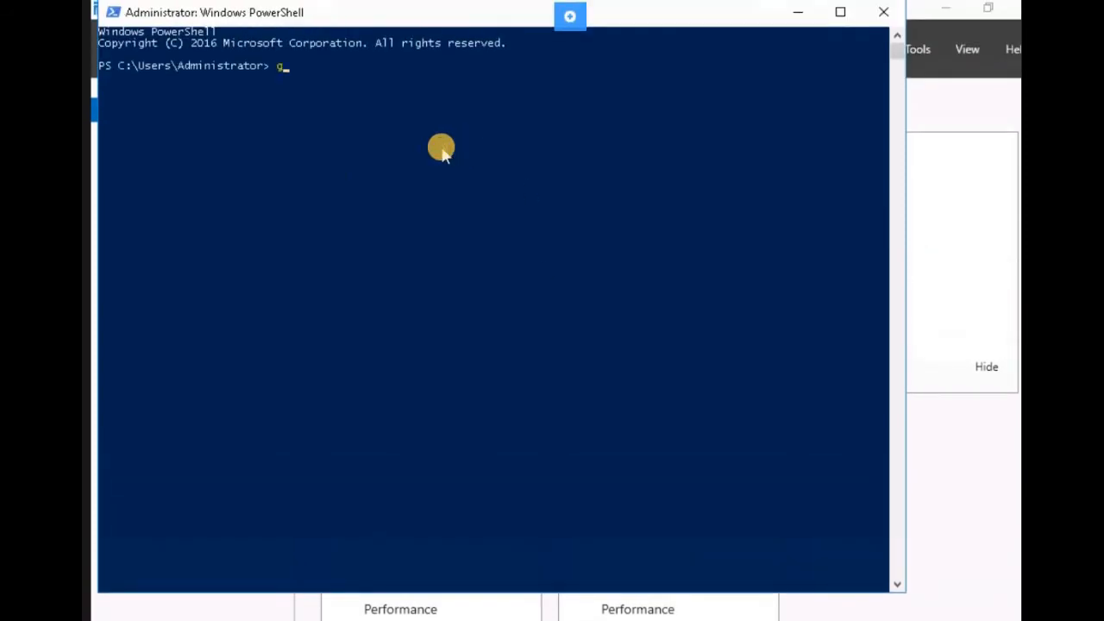
text(pupdate /force)
key(Return)
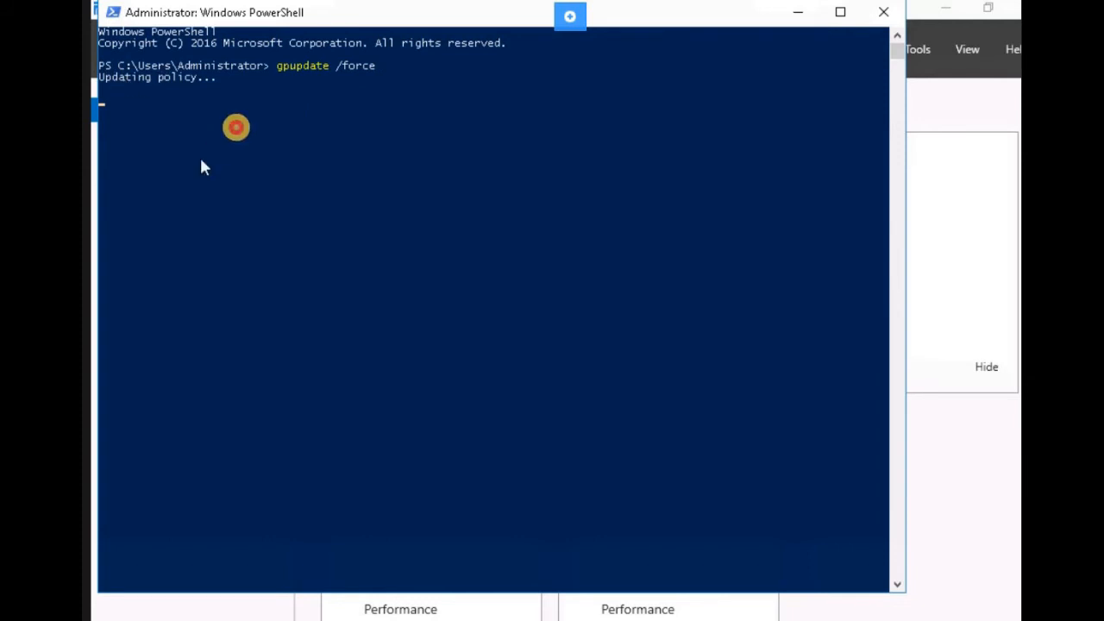
click(238, 132)
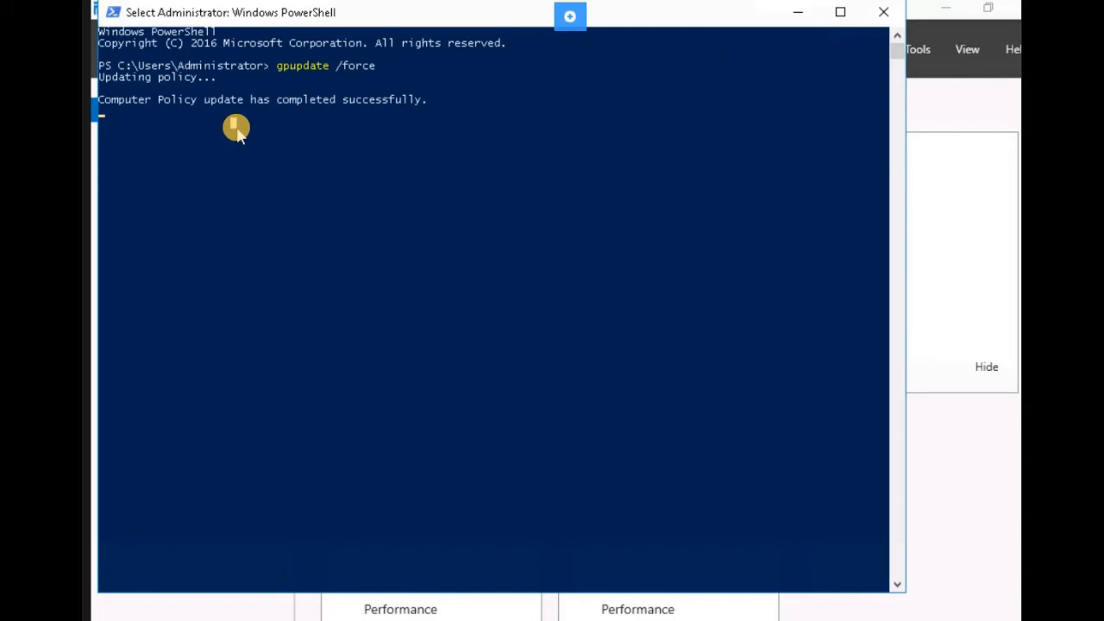
right_click(238, 131)
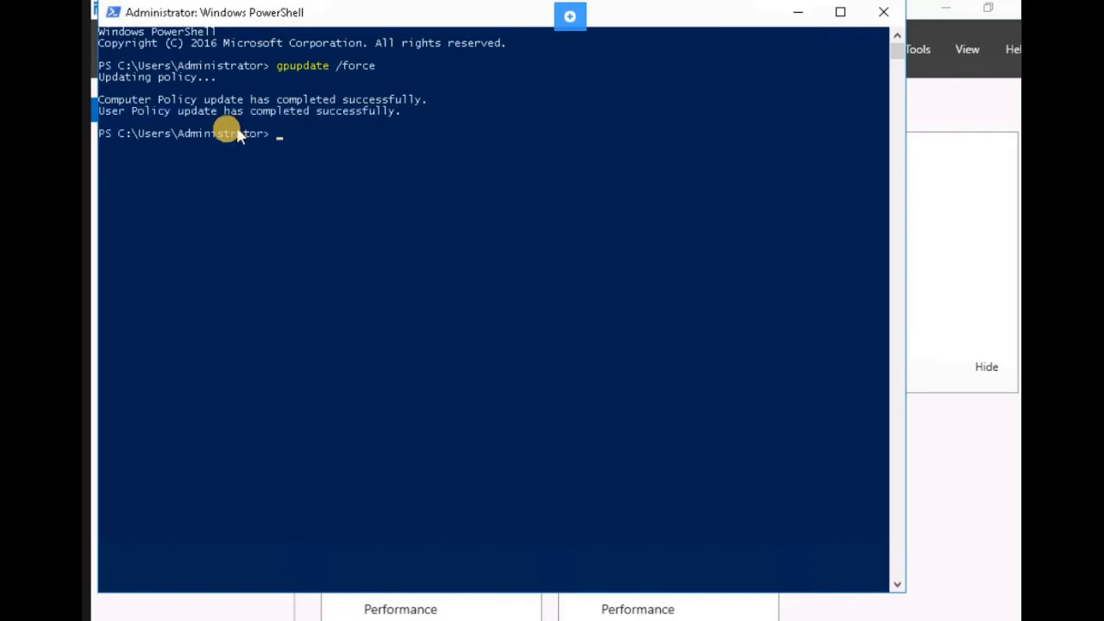
- Run Get-DnsClientNrptPolicy and highlight the DnsSecValidationRequired line in its output
click(298, 193)
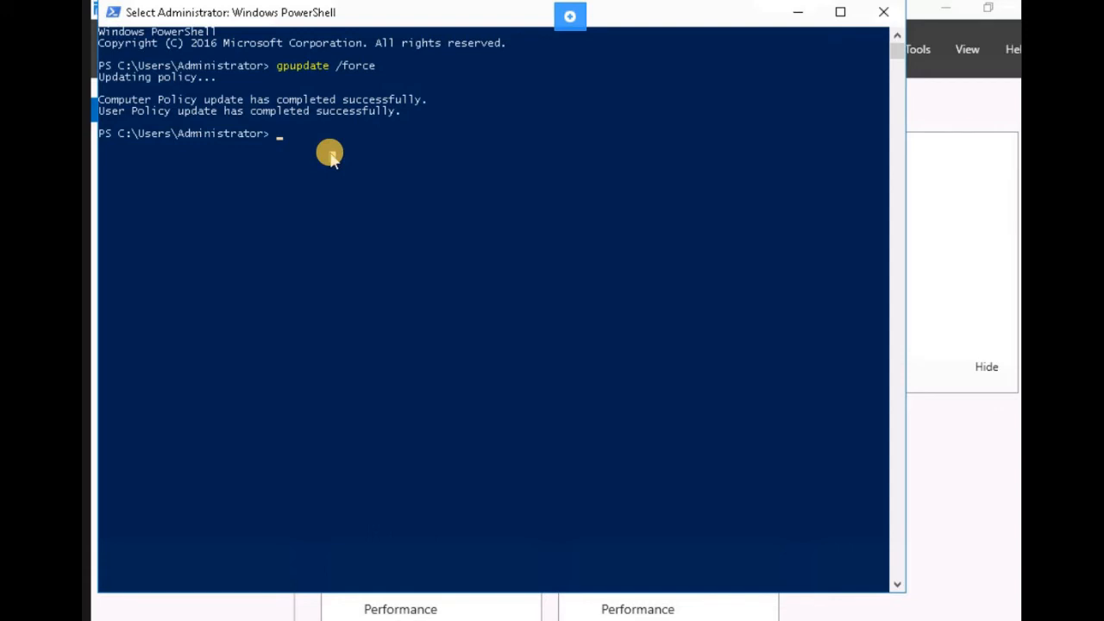
text(Get)
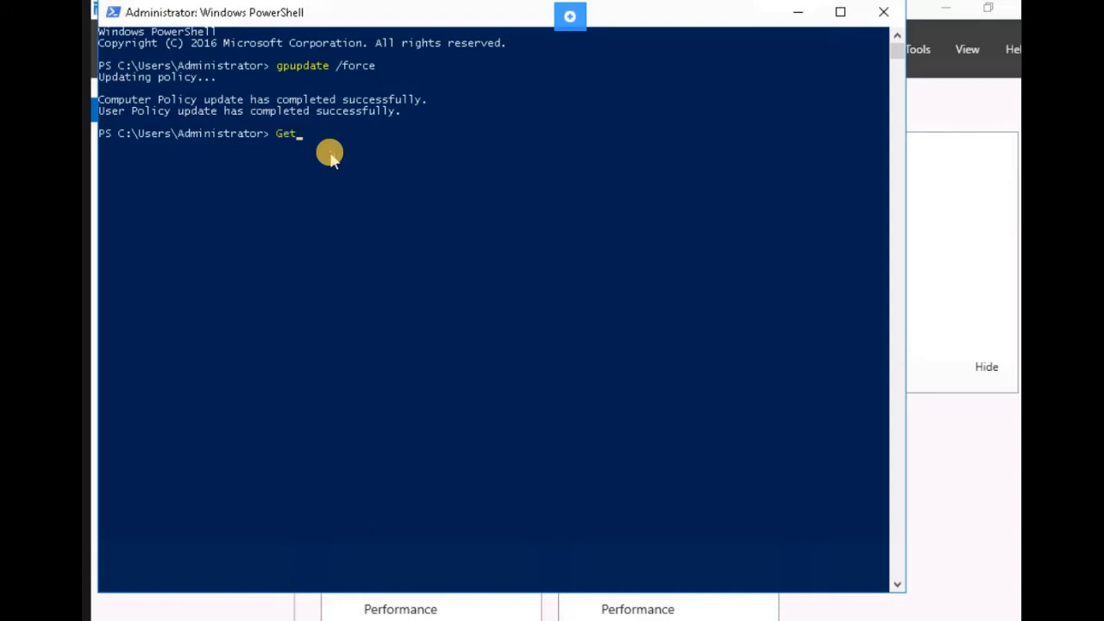
text(-Fns)
key(BackSpace)
key(BackSpace)
key(BackSpace)
text(Dn)
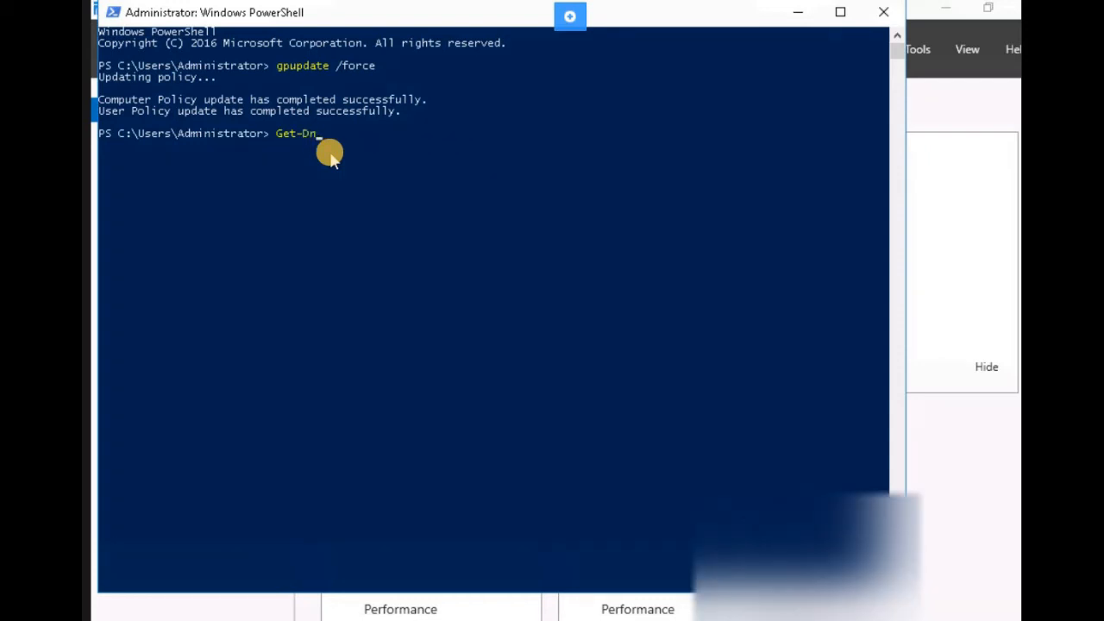
text(sClient)
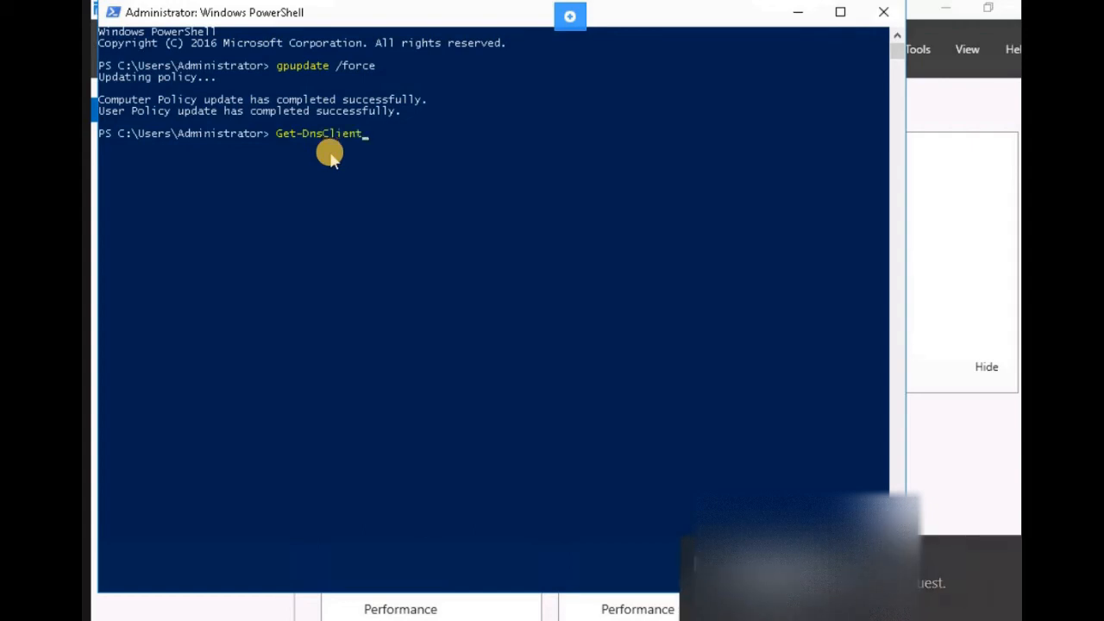
text(NRt)
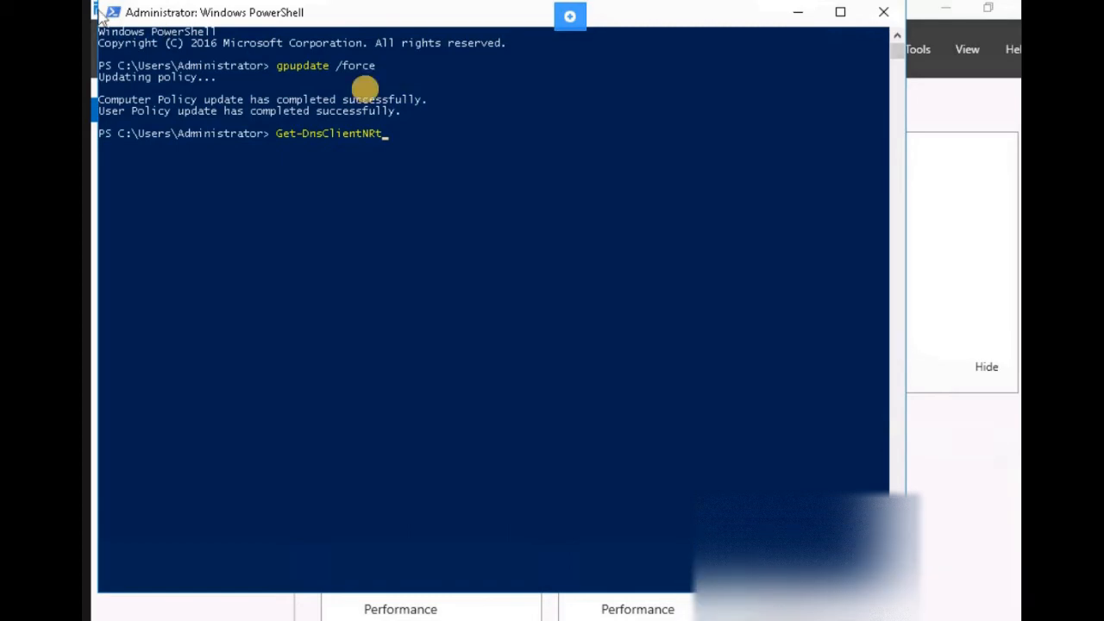
click(443, 135)
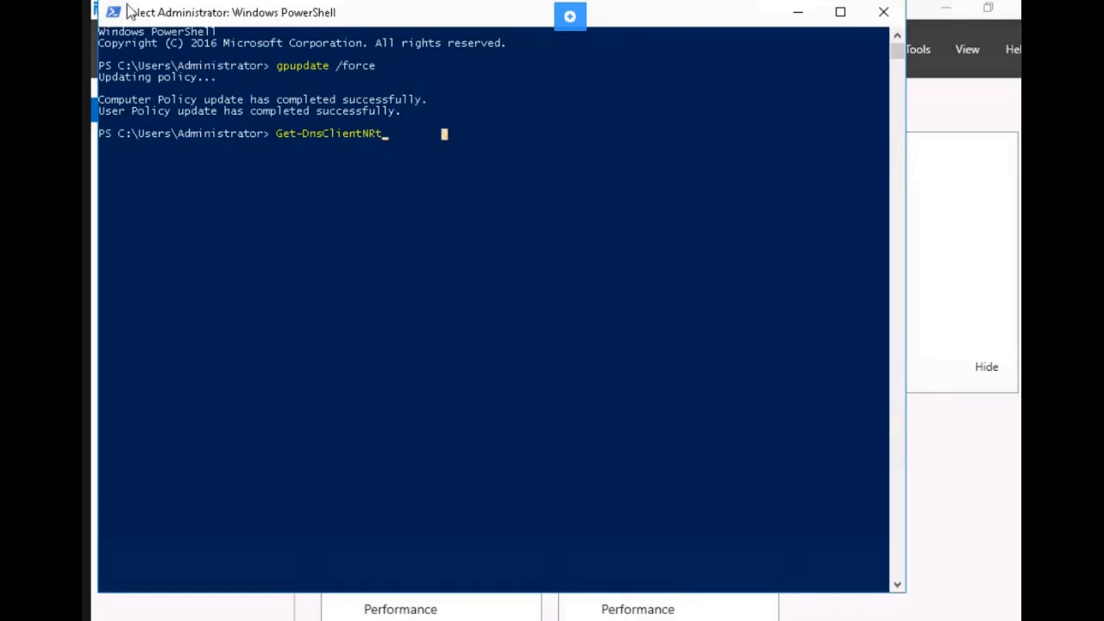
key(Tab)
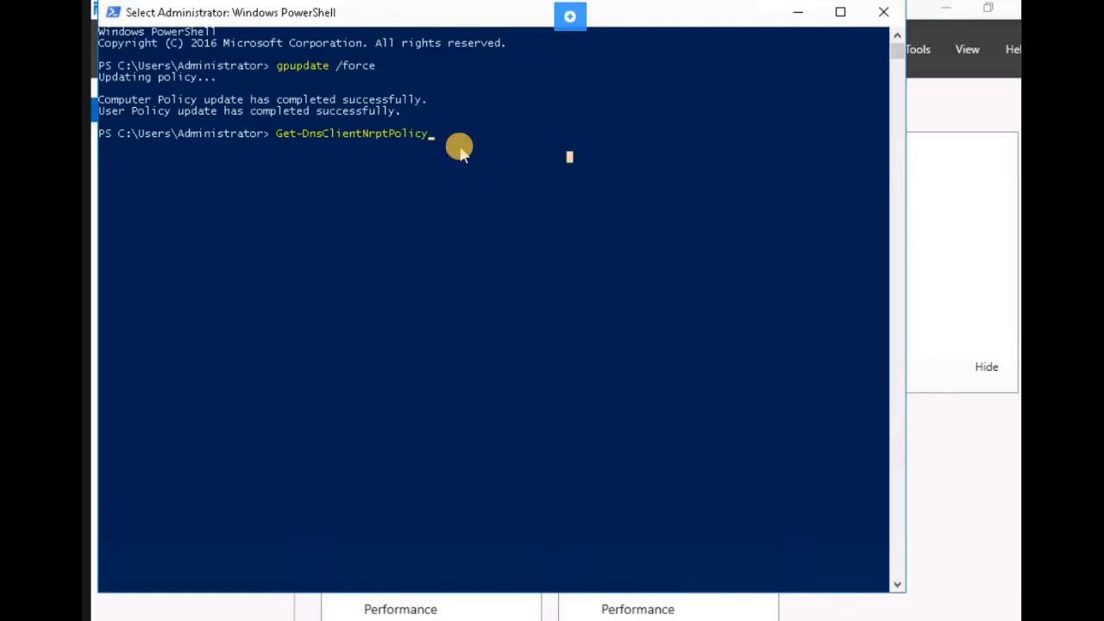
key(Return)
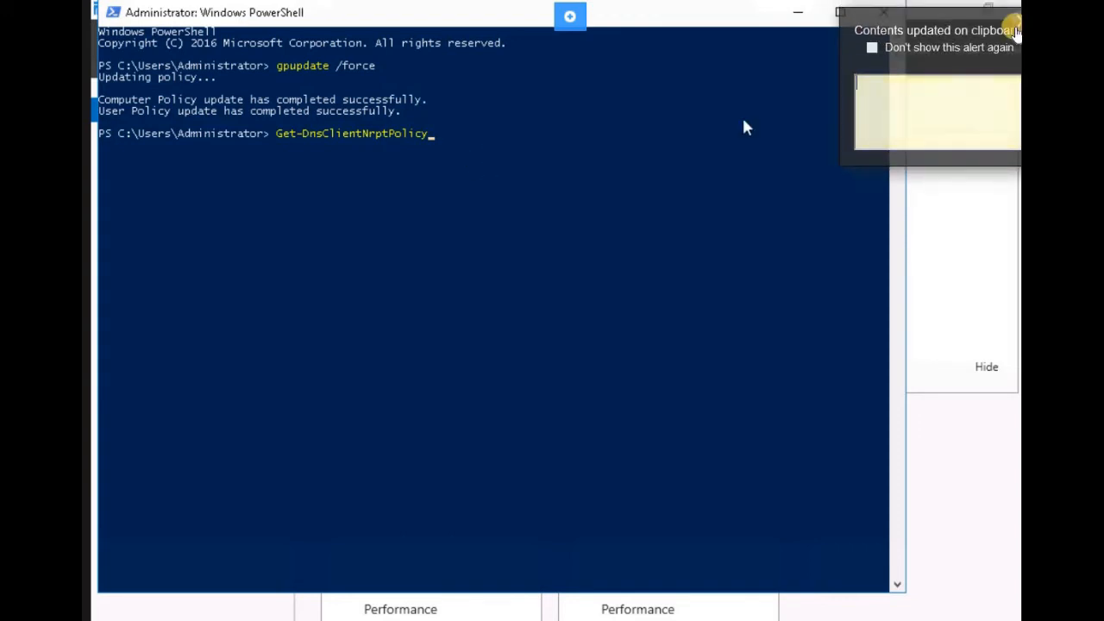
click(602, 140)
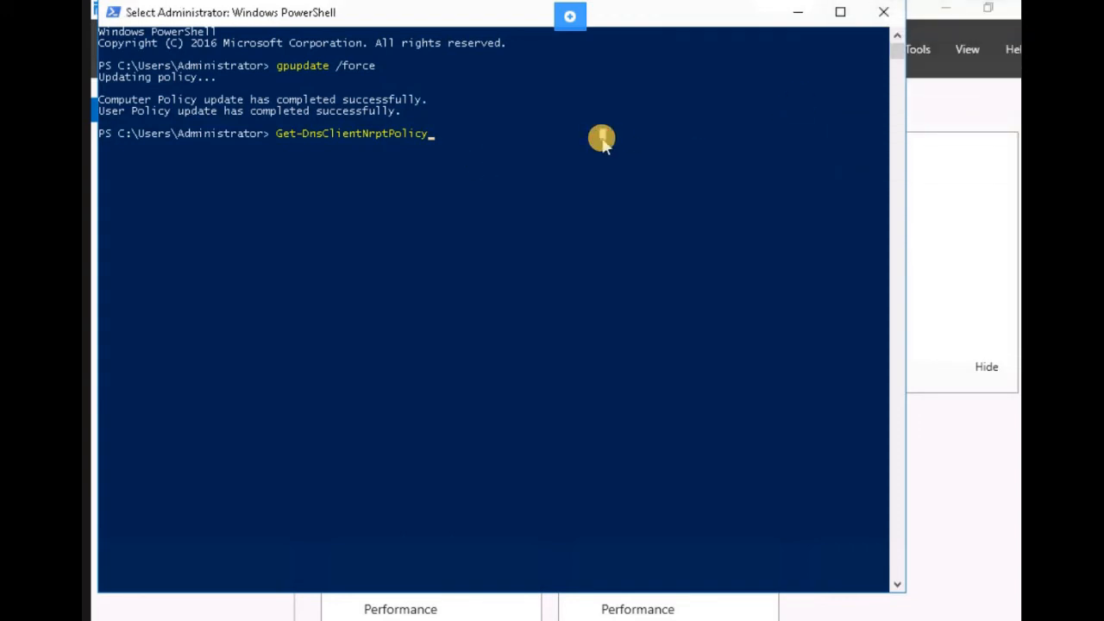
key(Return)
key(Return)
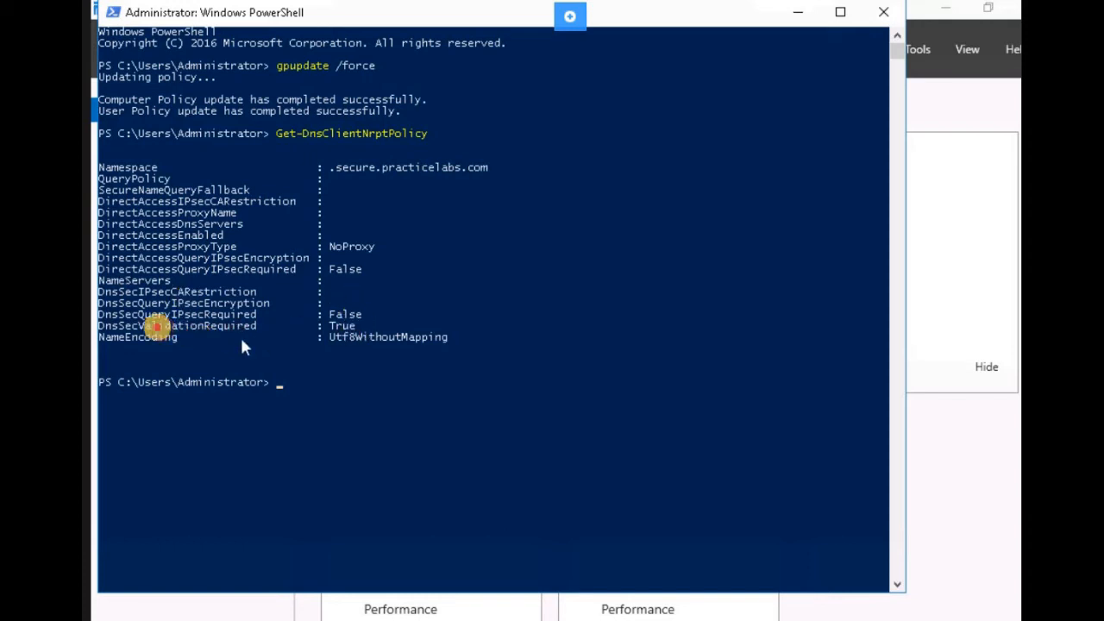
drag(355, 328, 98, 328)
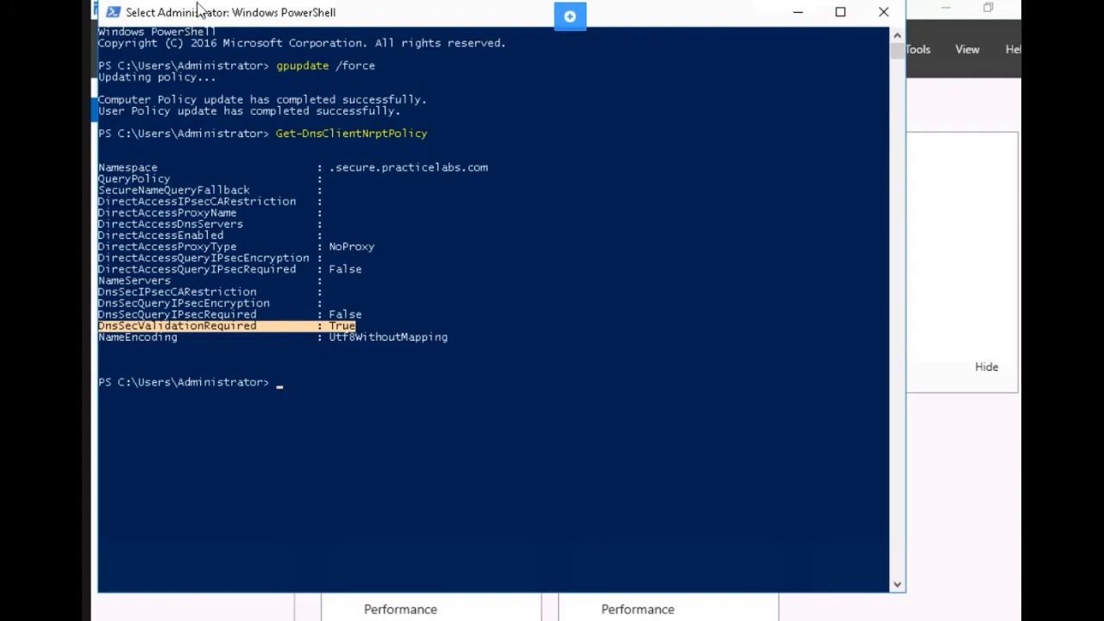
drag(198, 9, 234, 69)
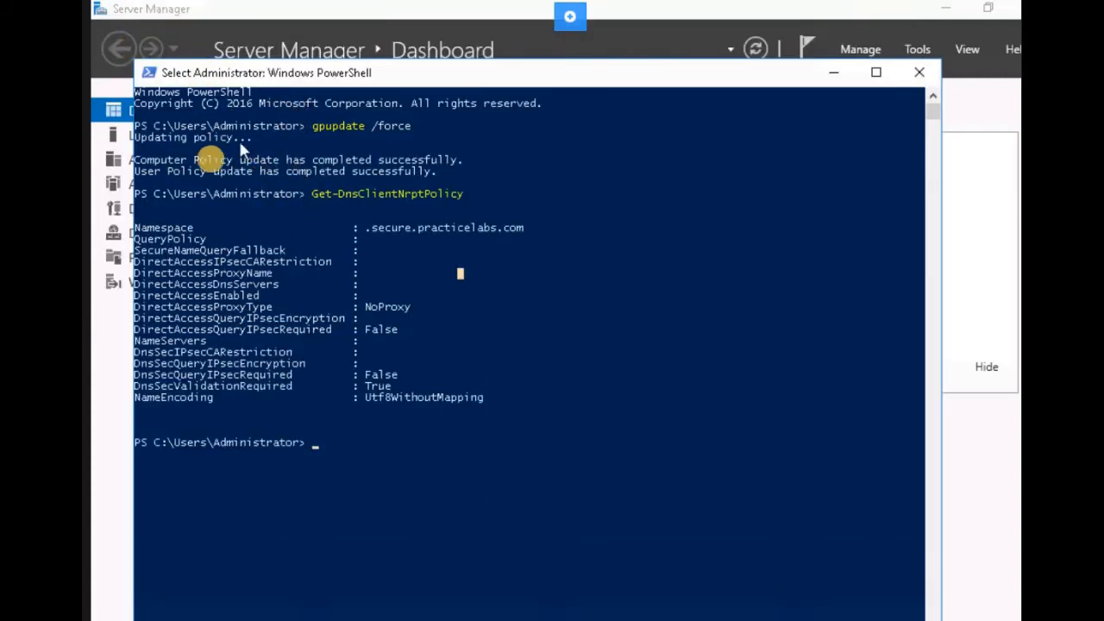
- Switch to the PowerShell session on the PRACTICELABS client and force a Group Policy update with gpupdate /force
click(302, 194)
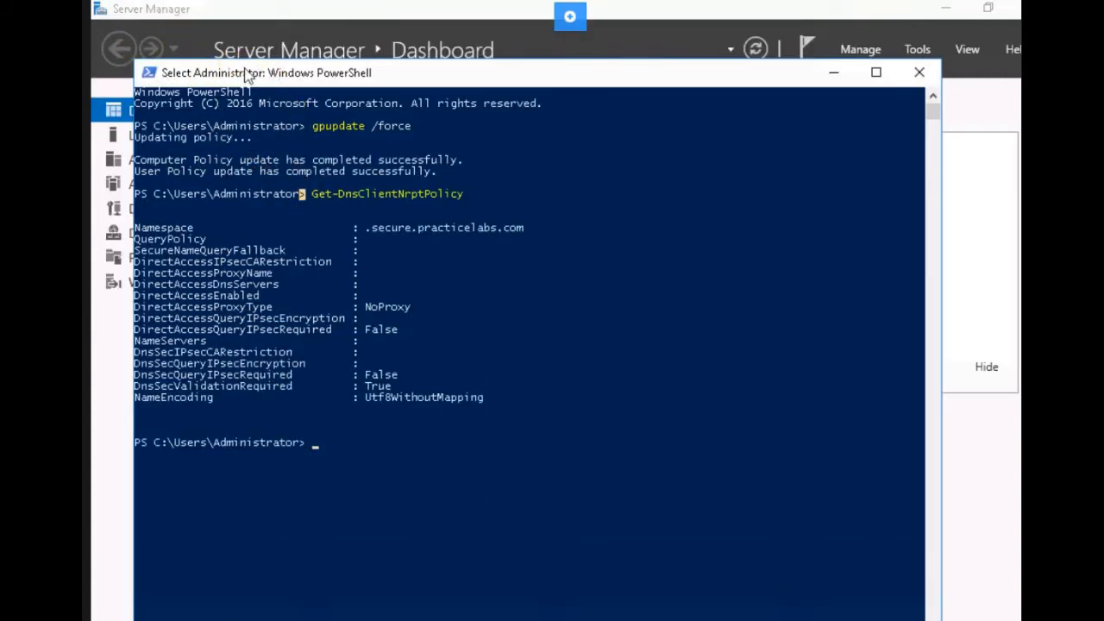
drag(248, 75, 100, 96)
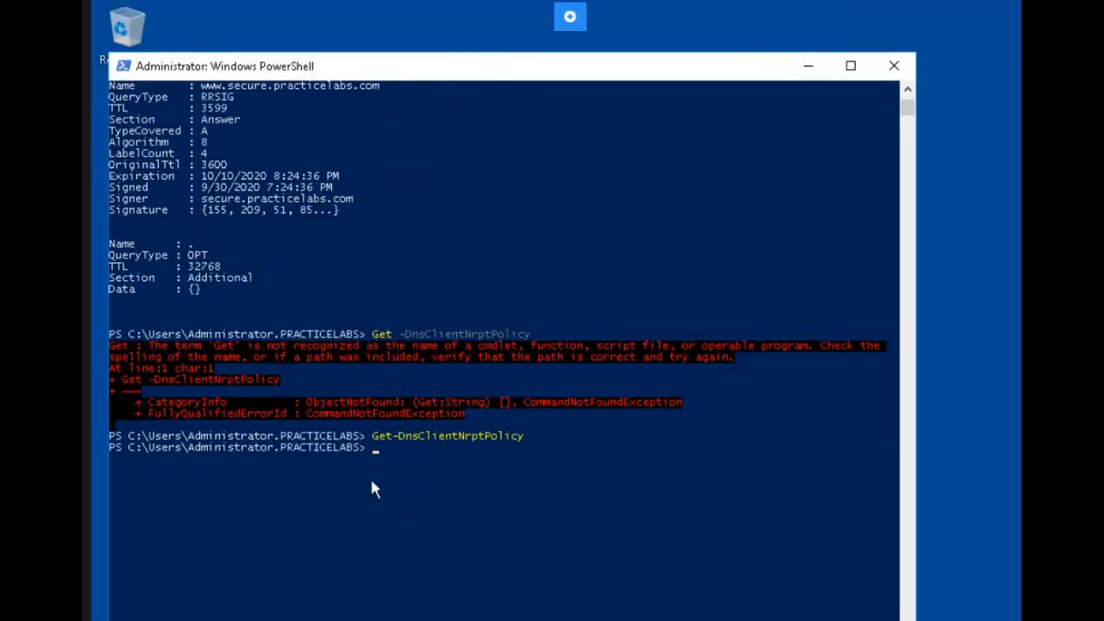
click(138, 455)
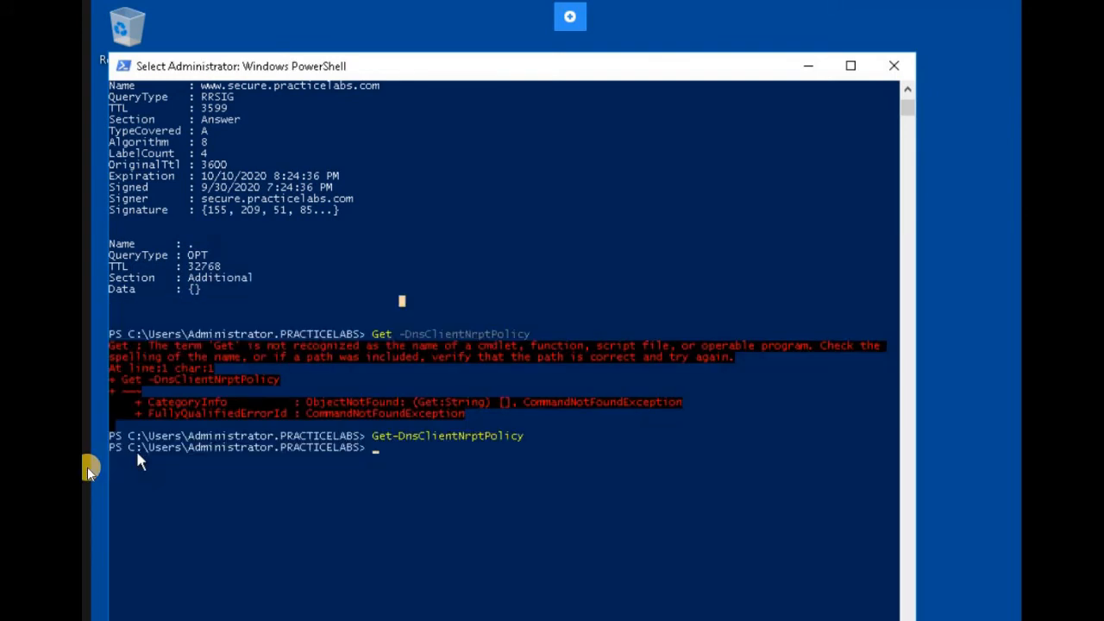
click(441, 449)
text(g)
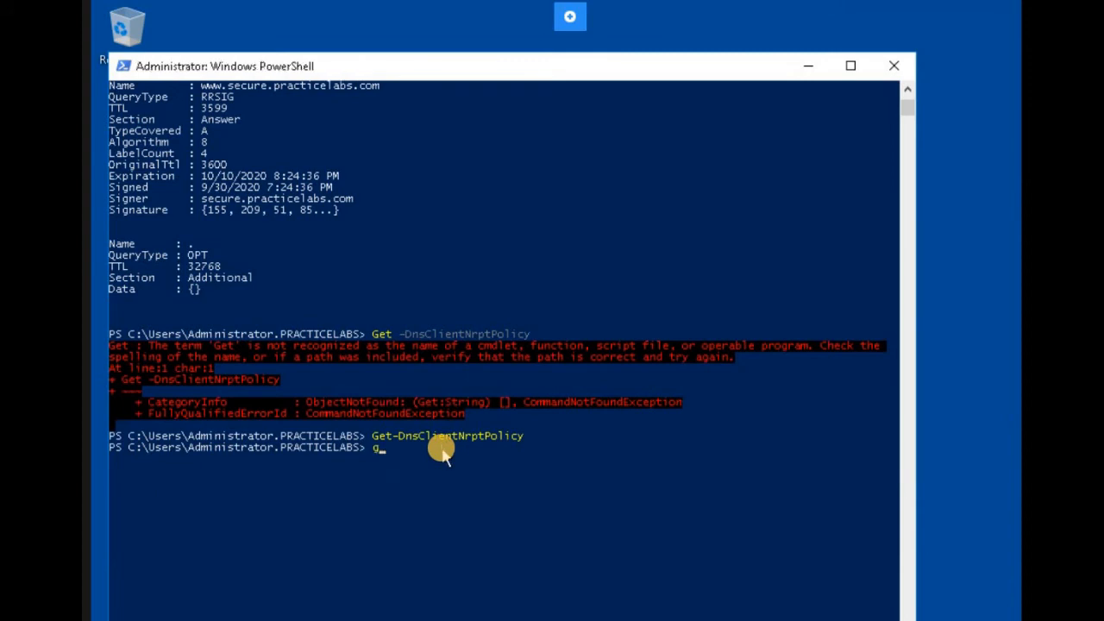
key(BackSpace)
text(gup)
key(BackSpace)
key(BackSpace)
text(pupdate /force)
key(Return)
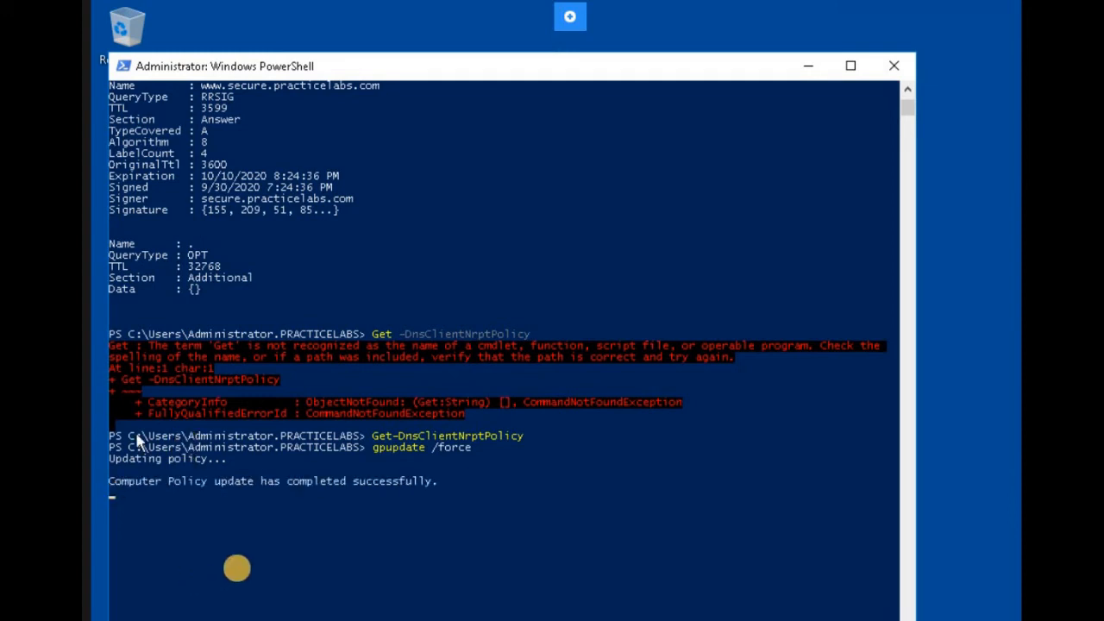
- Query the client's name resolution policy with Get-DnsClientNrptPolicy and highlight the DnsSecValidationRequired line
click(417, 513)
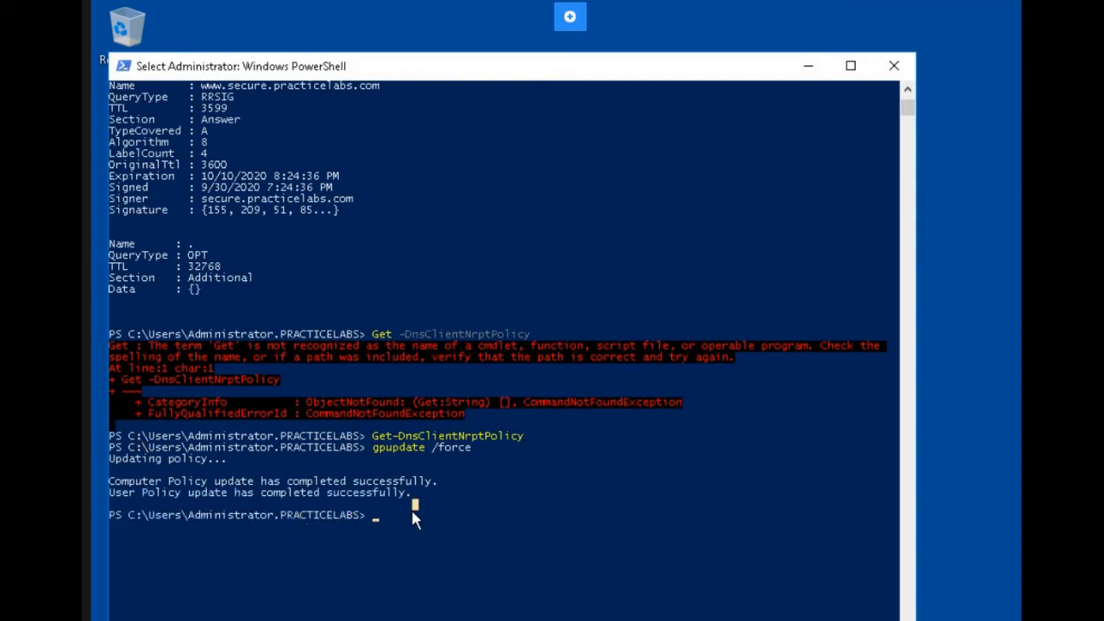
scroll(92, 458, down, 1)
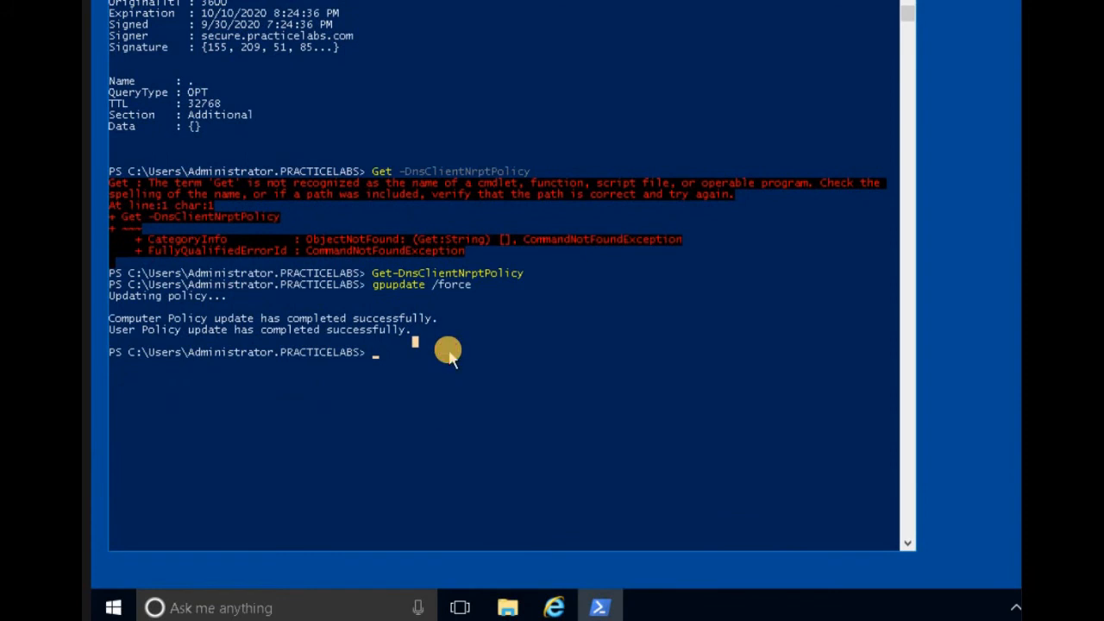
text(Get-DnsClientNrptPolicy)
key(Return)
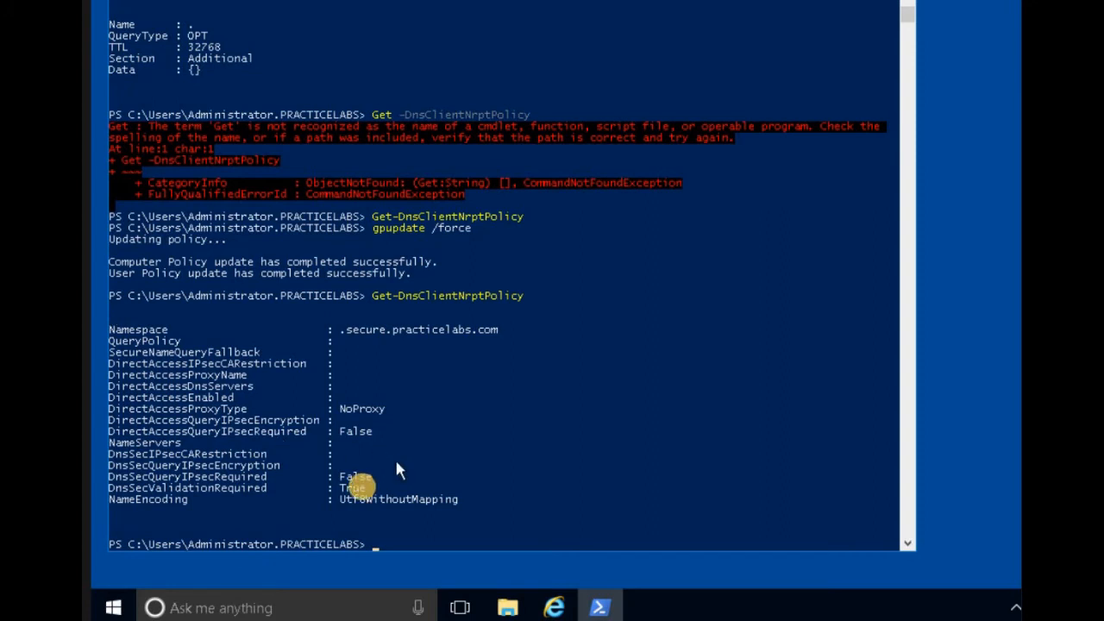
drag(371, 488, 105, 489)
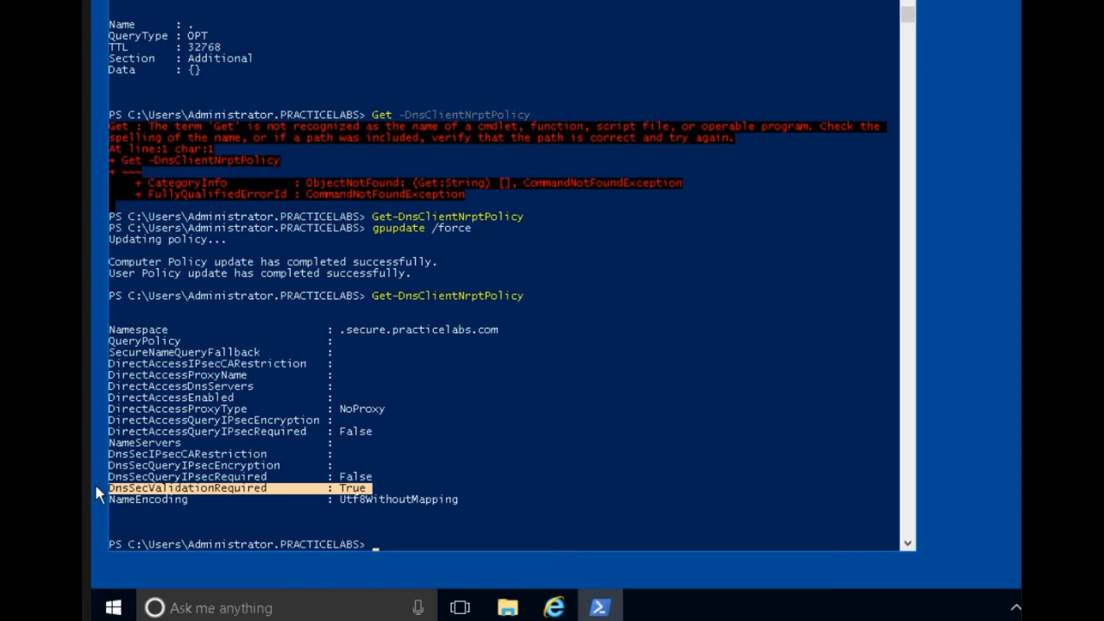
click(473, 431)
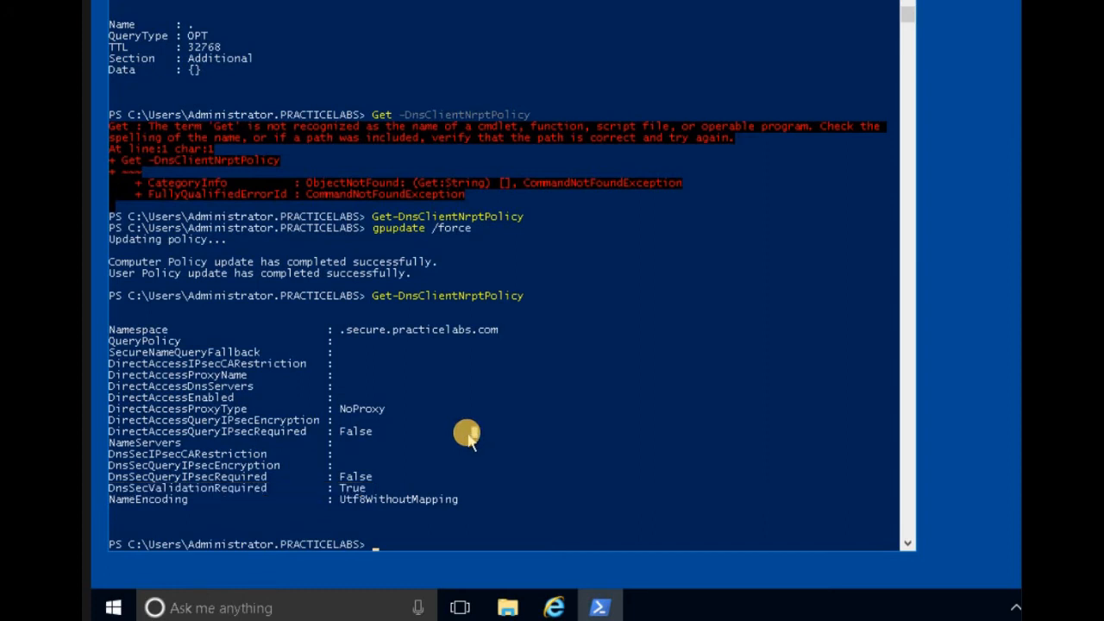
click(468, 435)
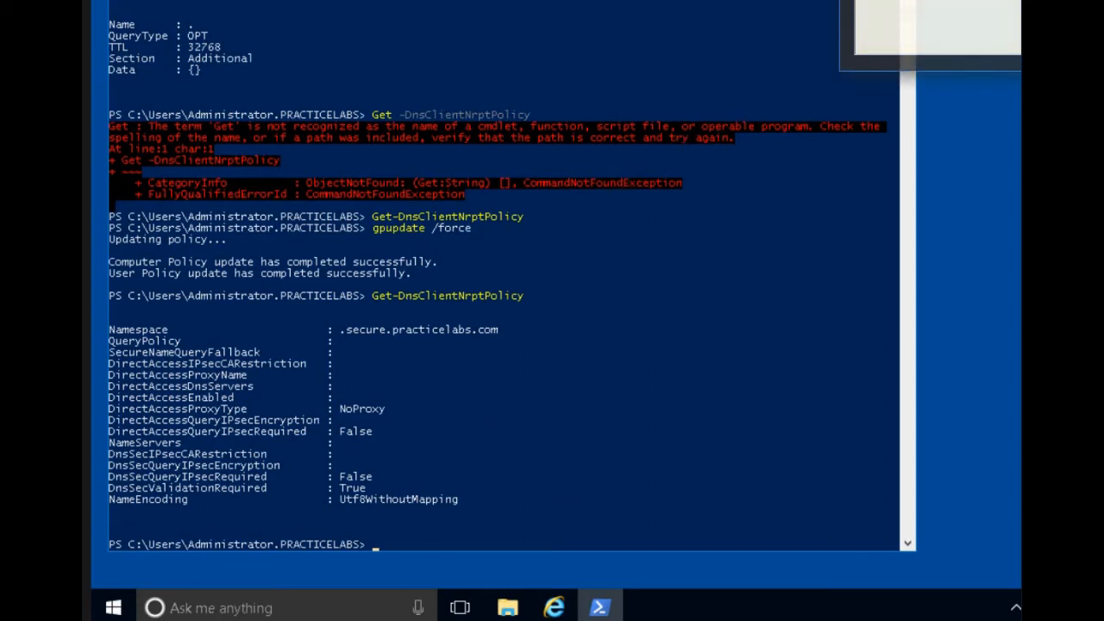
scroll(999, 49, up, 1)
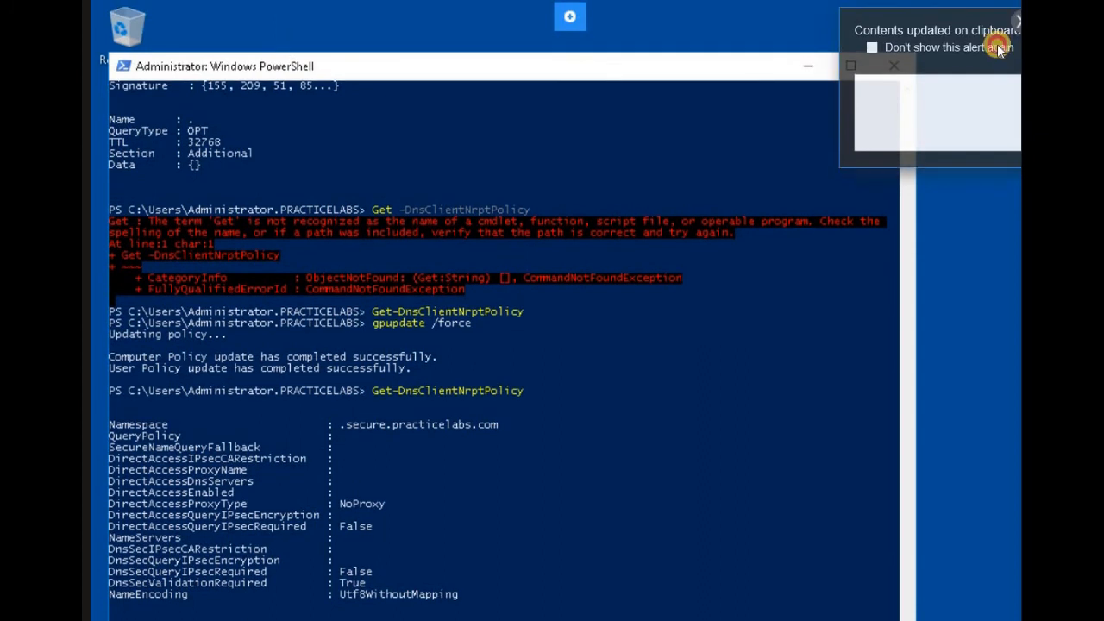
scroll(535, 406, down, 1)
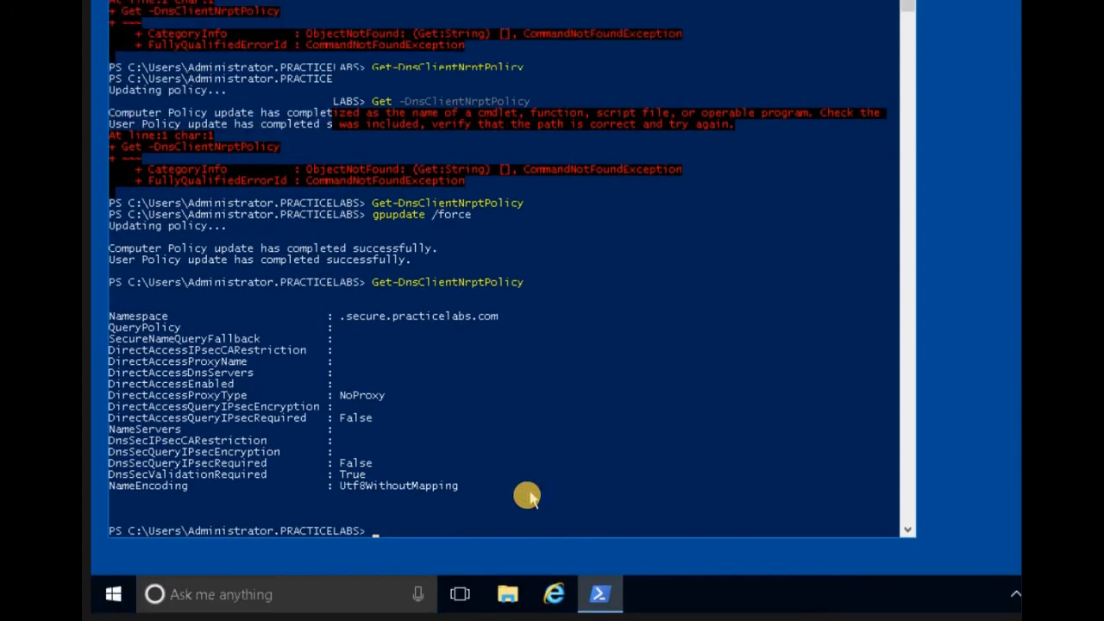
scroll(528, 498, down, 8)
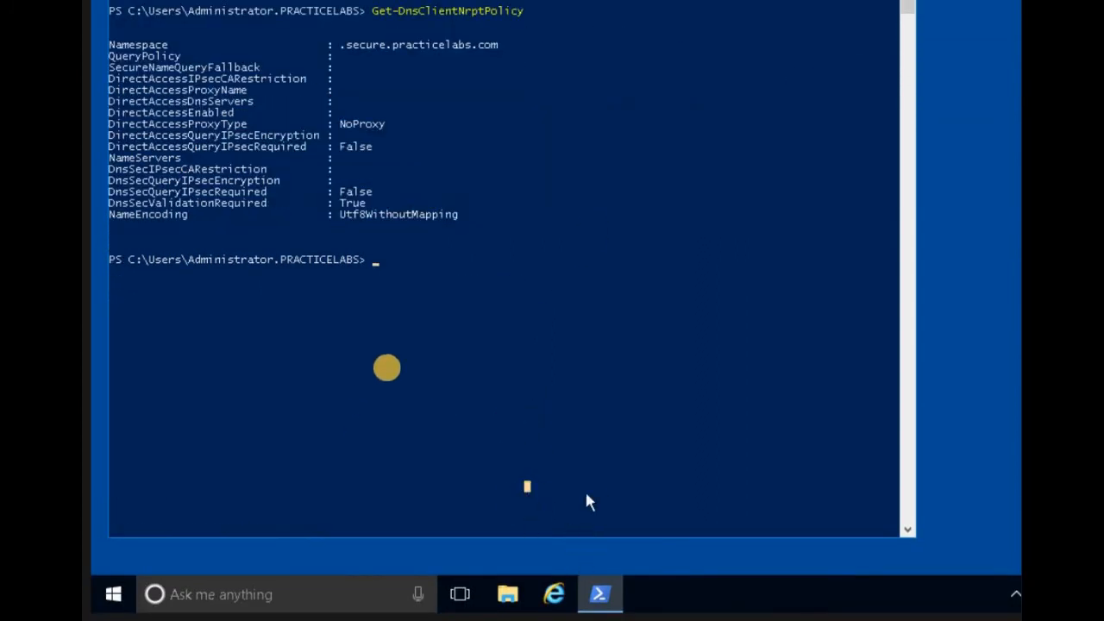
scroll(395, 353, up, 3)
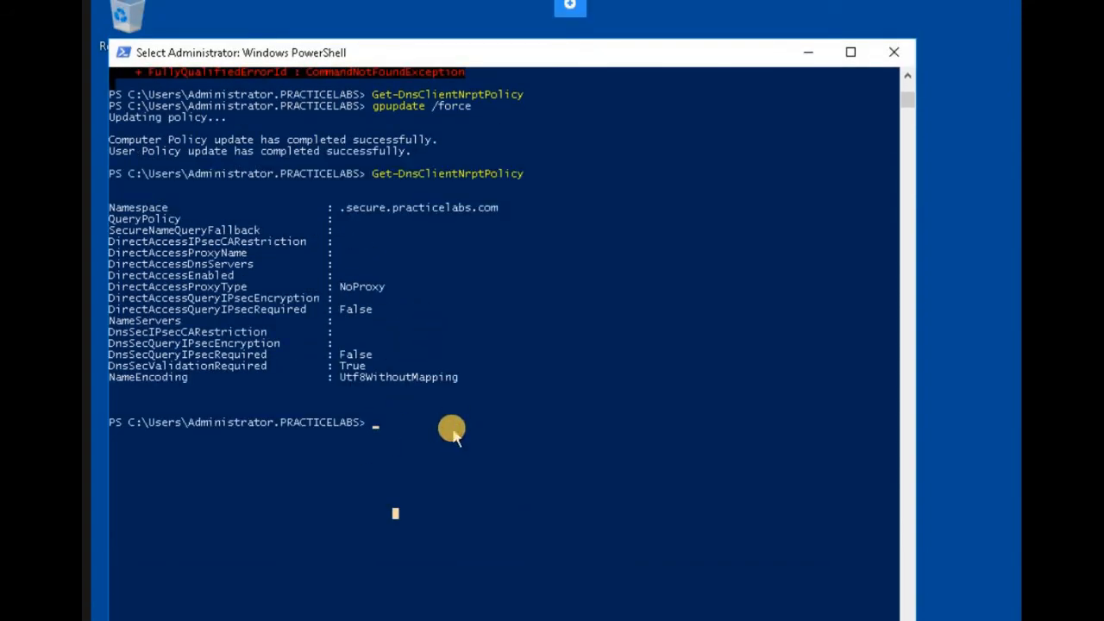
text(Reso)
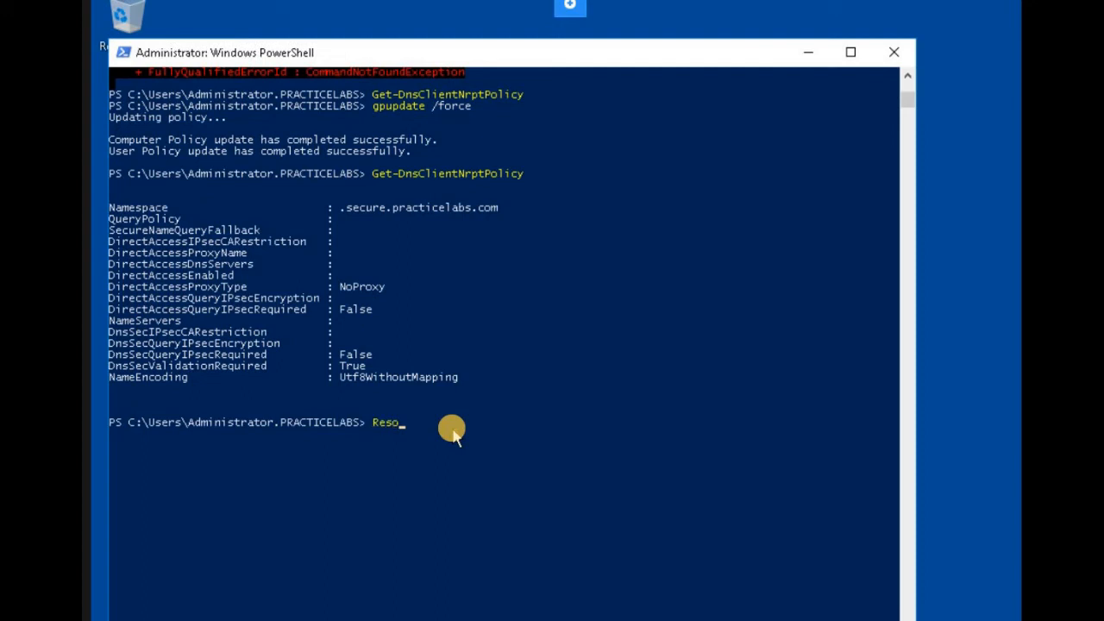
text(lve-DnS)
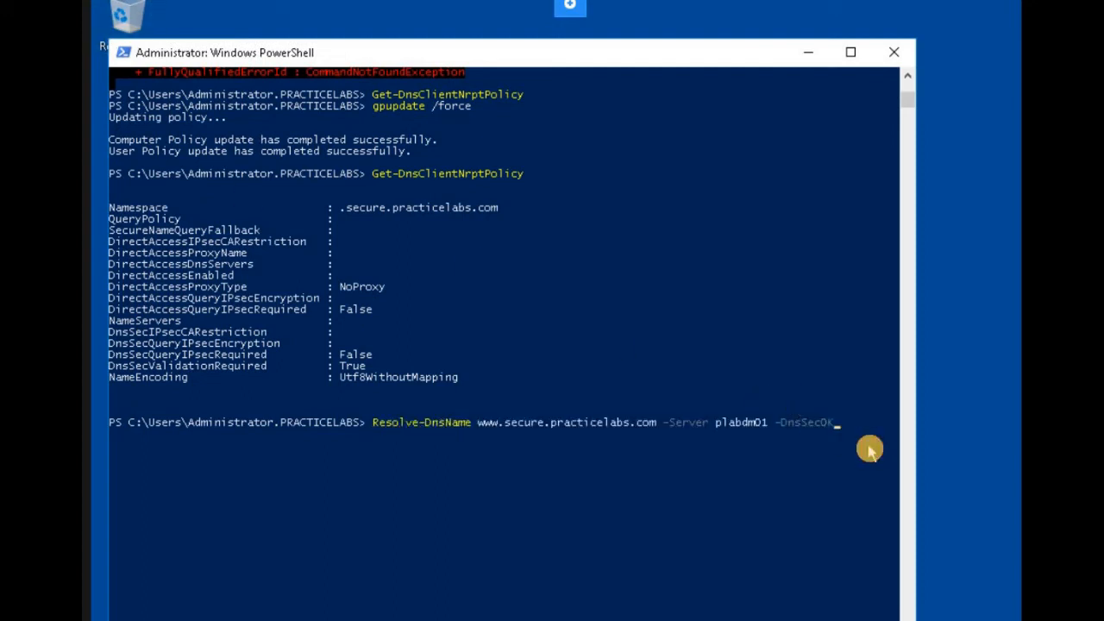
click(869, 448)
key(Escape)
key(Return)
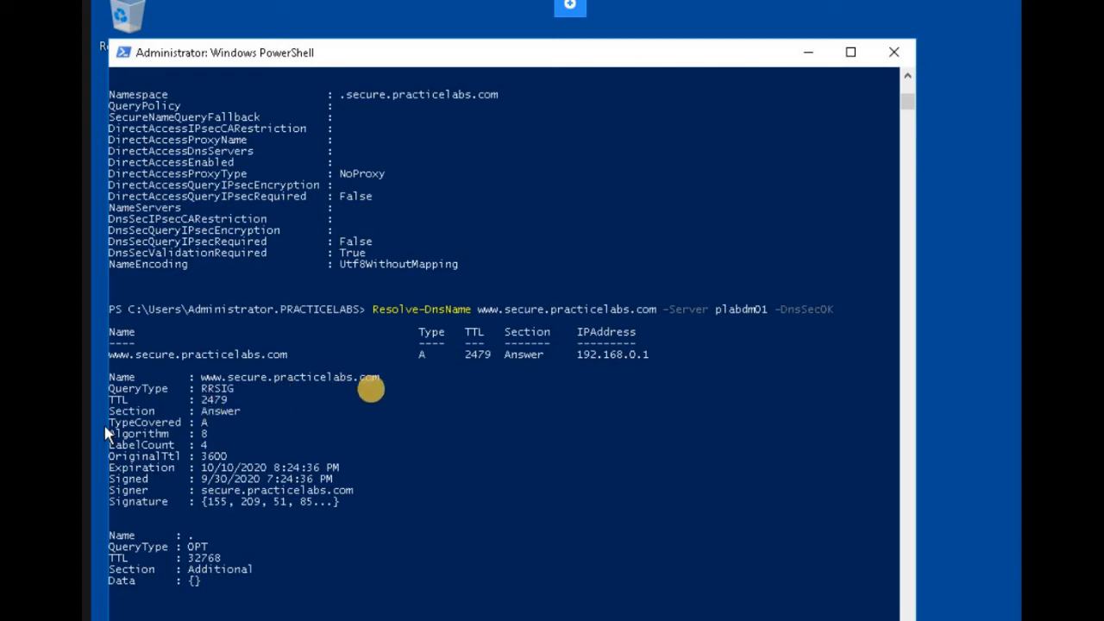
scroll(104, 405, down, 2)
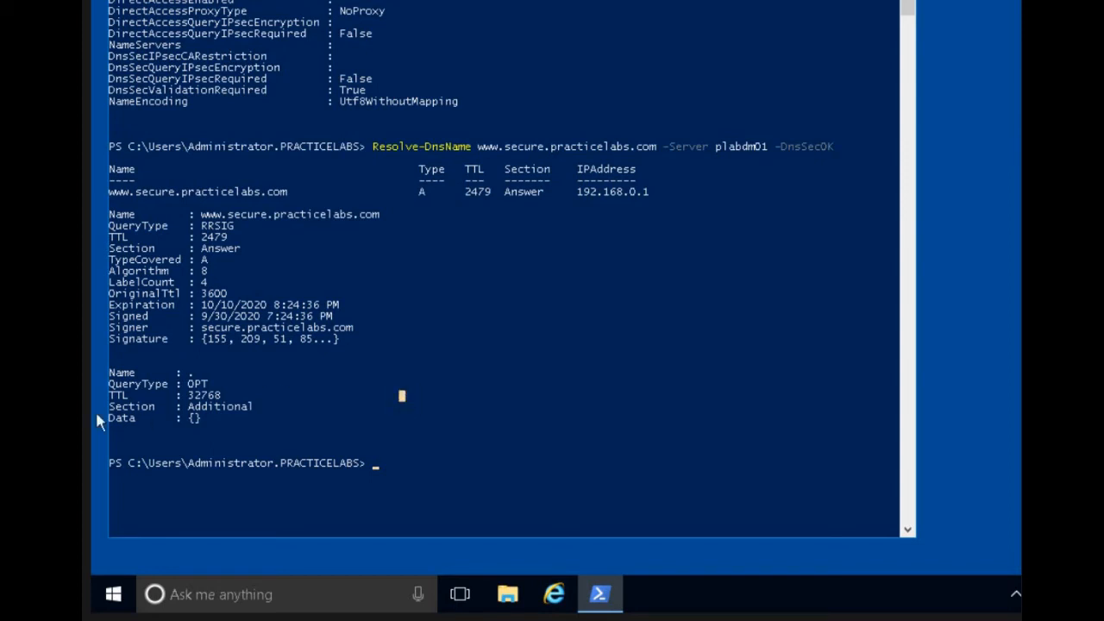
click(453, 419)
text(Resolve-DNS)
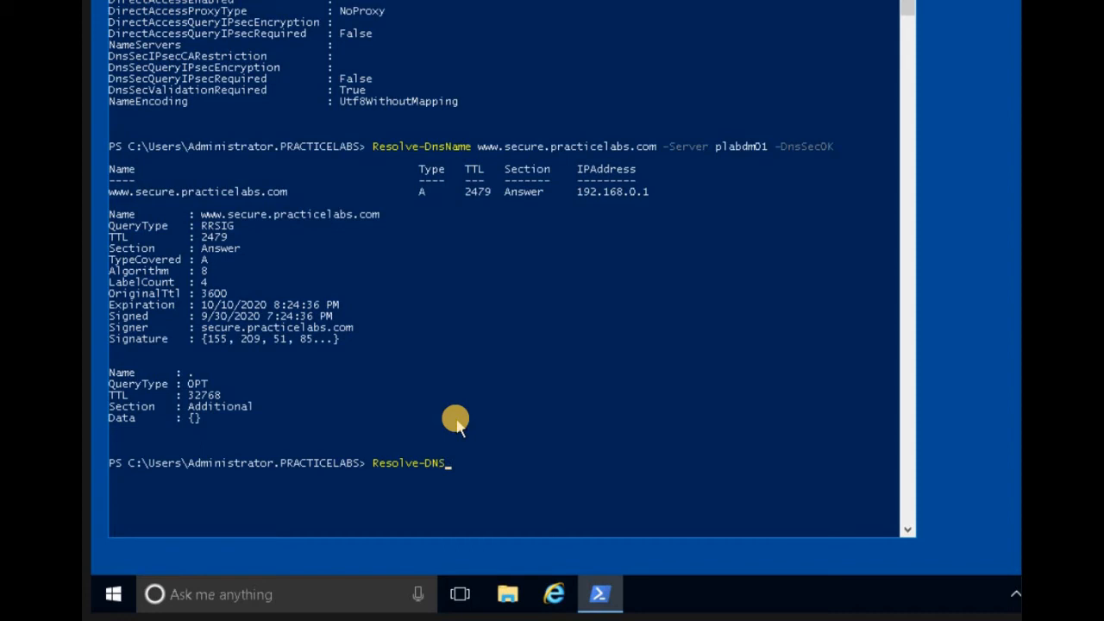
text(Name -)
text(Nm)
text(ae)
key(BackSpace)
key(BackSpace)
key(BackSpace)
key(BackSpace)
key(BackSpace)
text(-name www.secure.prac)
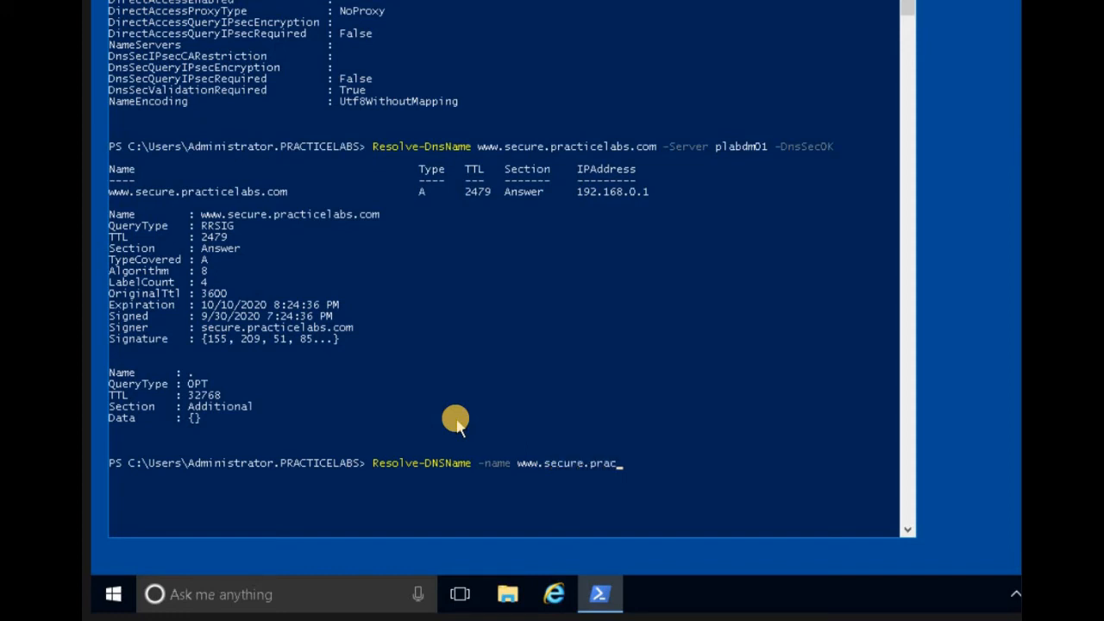
text(ticelabscom -Type soa -Server p)
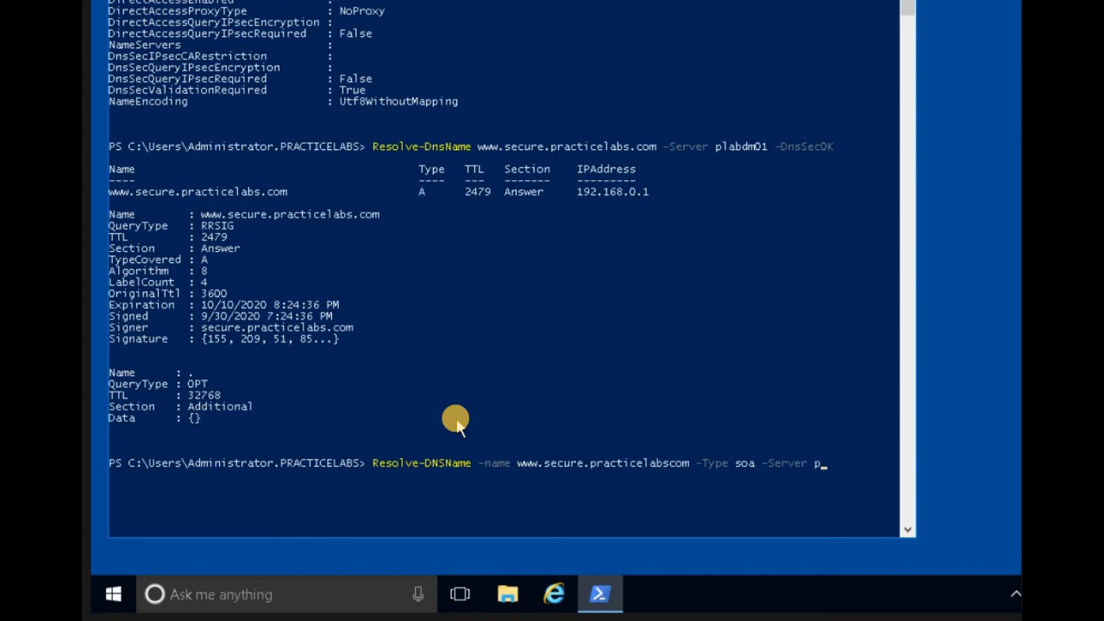
text(labdm01 -DNSSecOK)
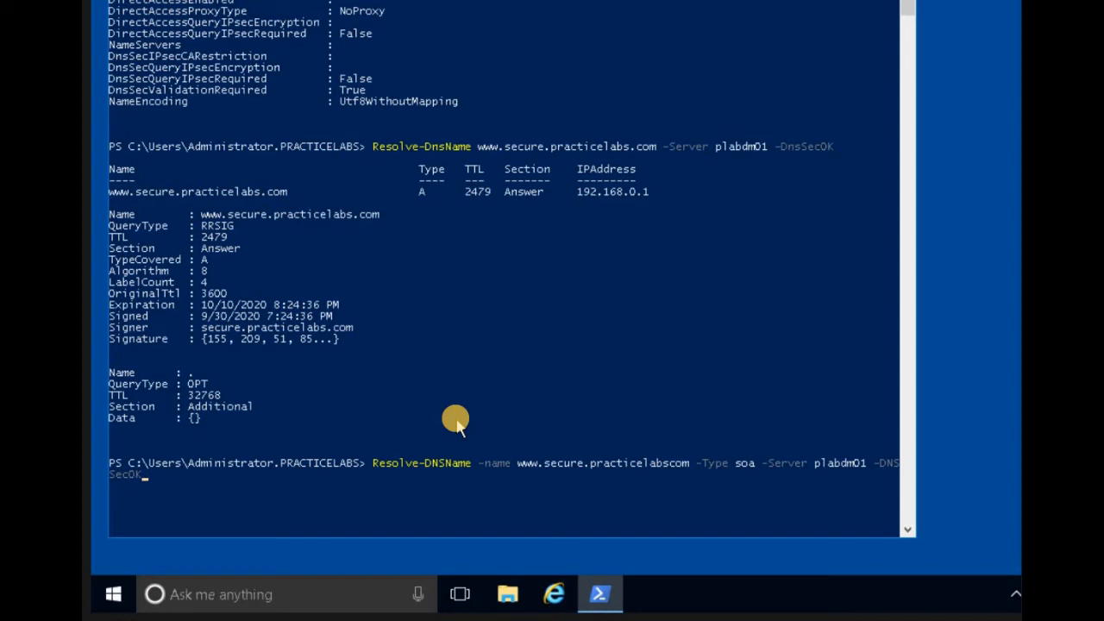
key(Return)
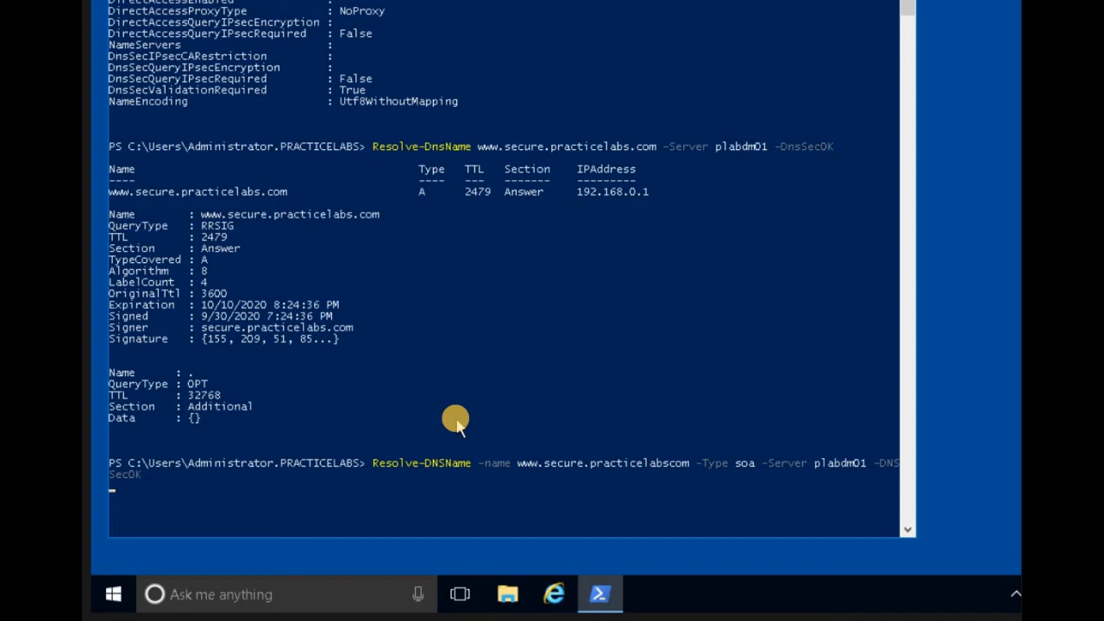
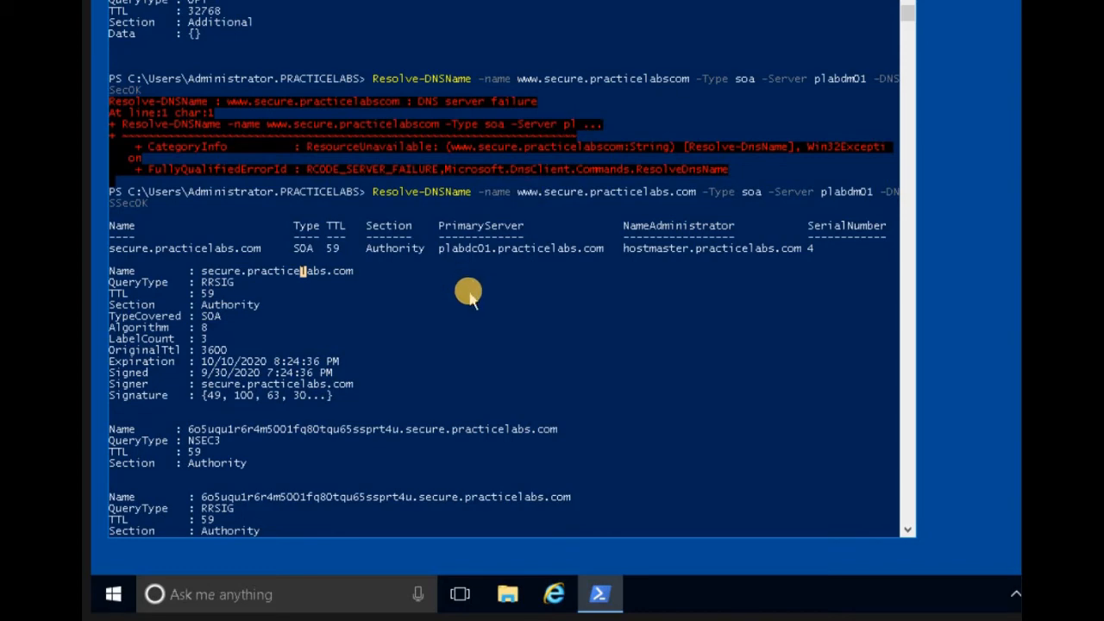
scroll(468, 294, down, 4)
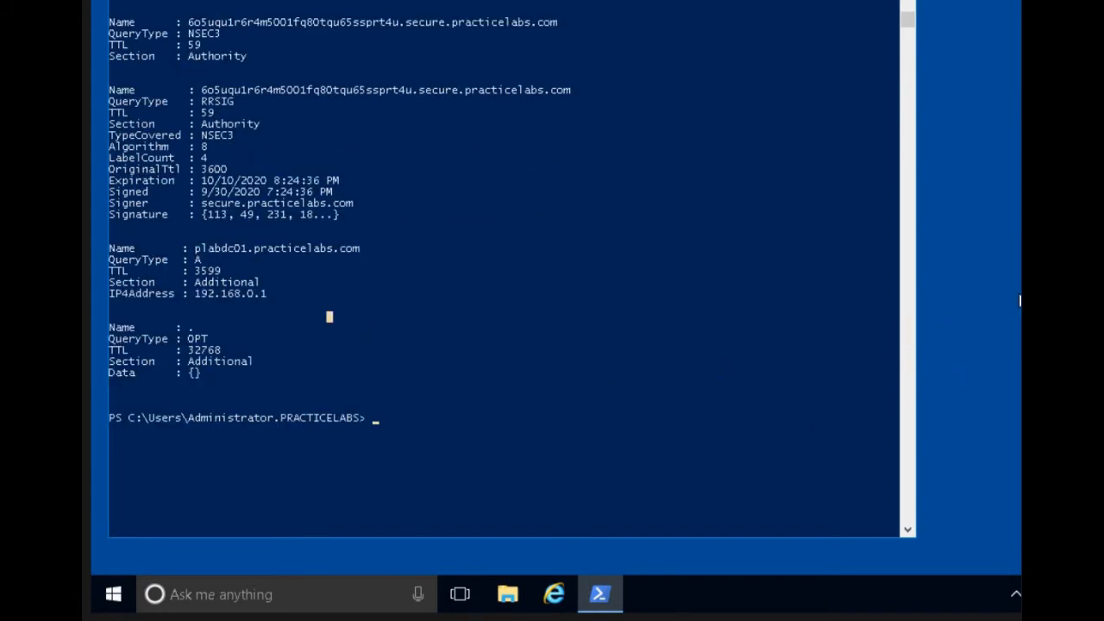
mouse_move(1021, 300)
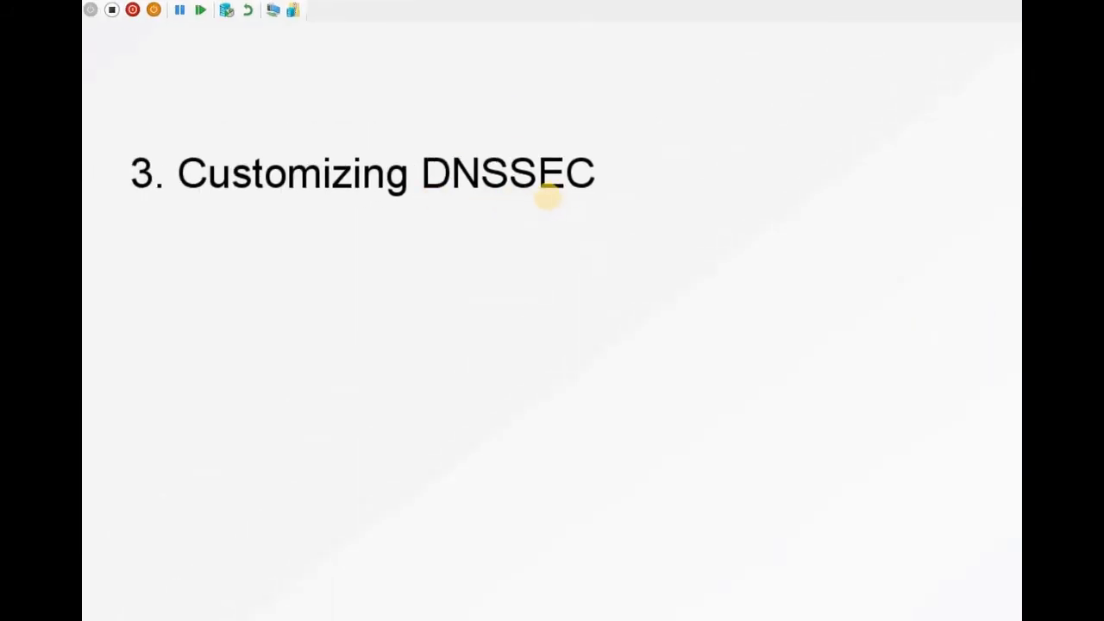
click(541, 202)
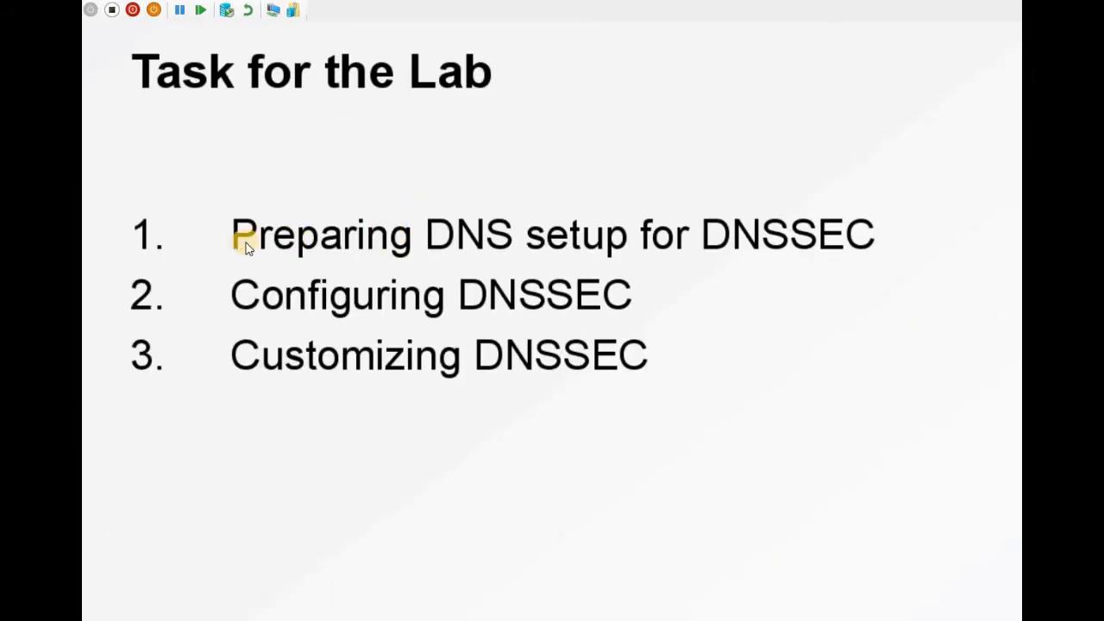